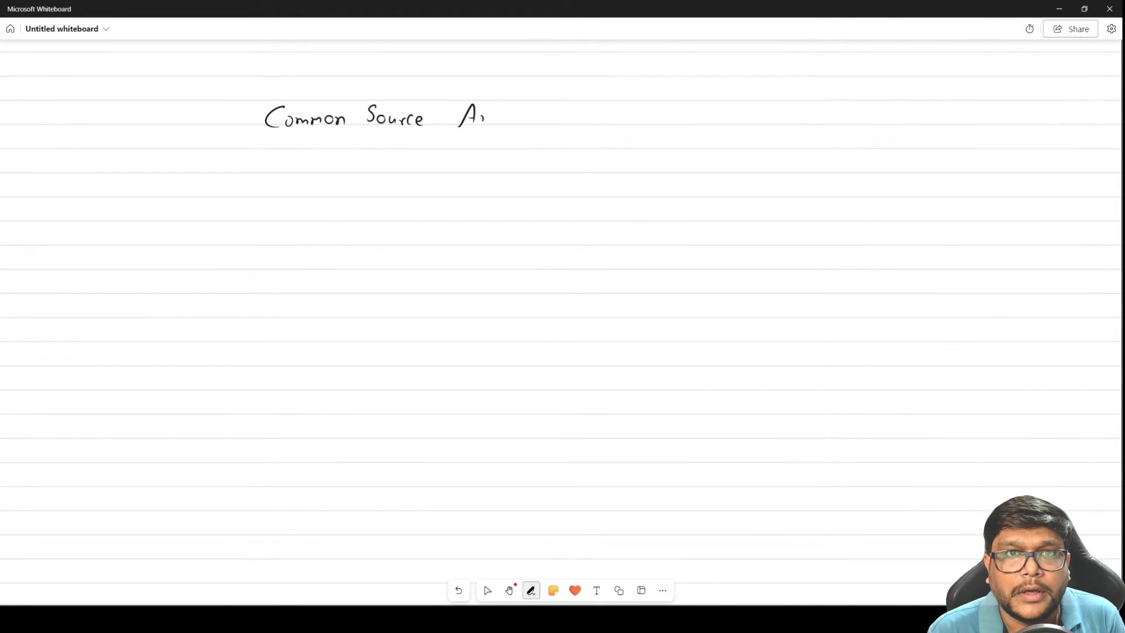
# Continue the handwritten title after "Common Source" with "Amplifier using" and undo the last stroke
pyautogui.moveTo(498, 119); pyautogui.dragTo(526, 124)
pyautogui.moveTo(522, 118); pyautogui.dragTo(551, 122)
pyautogui.moveTo(551, 117); pyautogui.dragTo(623, 124)
pyautogui.moveTo(625, 124)
pyautogui.mouseDown()
pyautogui.moveTo(635, 120)
pyautogui.moveTo(630, 142)
pyautogui.moveTo(636, 132)
pyautogui.mouseUp()
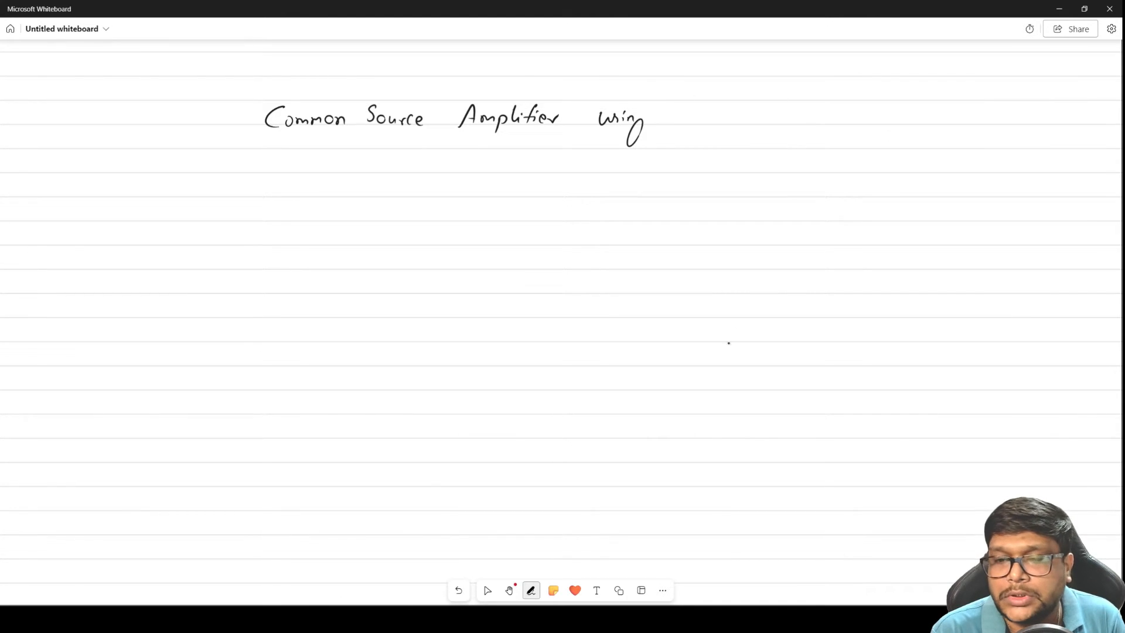
pyautogui.click(459, 590)
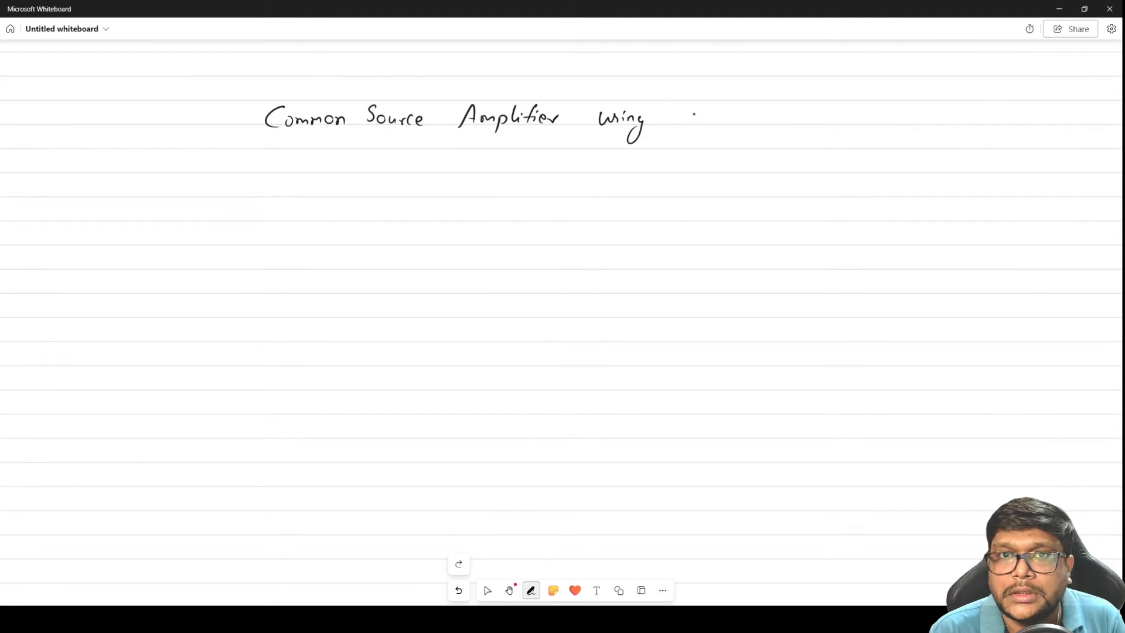
# Finish the handwritten title with "Gm over ID method" after the word "using"
pyautogui.moveTo(702, 106)
pyautogui.mouseDown()
pyautogui.moveTo(697, 117)
pyautogui.moveTo(711, 121)
pyautogui.moveTo(732, 113)
pyautogui.mouseUp()
pyautogui.moveTo(736, 112)
pyautogui.mouseDown()
pyautogui.moveTo(748, 121)
pyautogui.moveTo(791, 108)
pyautogui.mouseUp()
pyautogui.moveTo(785, 109)
pyautogui.mouseDown()
pyautogui.moveTo(795, 125)
pyautogui.moveTo(858, 122)
pyautogui.mouseUp()
pyautogui.moveTo(854, 113); pyautogui.dragTo(867, 123)
pyautogui.moveTo(868, 119); pyautogui.dragTo(882, 124)
pyautogui.moveTo(889, 108); pyautogui.dragTo(886, 133)
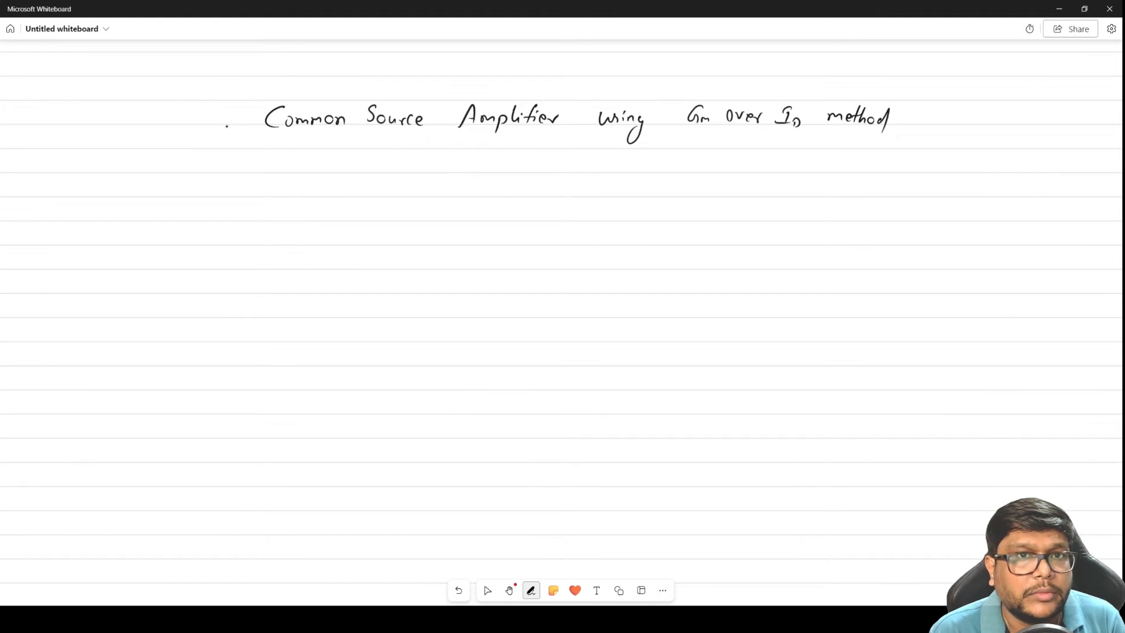
# Handwrite "Resistive" in front of "Common Source" in the title
pyautogui.moveTo(143, 106)
pyautogui.mouseDown()
pyautogui.moveTo(142, 126)
pyautogui.moveTo(200, 124)
pyautogui.mouseUp()
pyautogui.click(191, 116)
pyautogui.moveTo(197, 117); pyautogui.dragTo(238, 124)
pyautogui.click(217, 111)
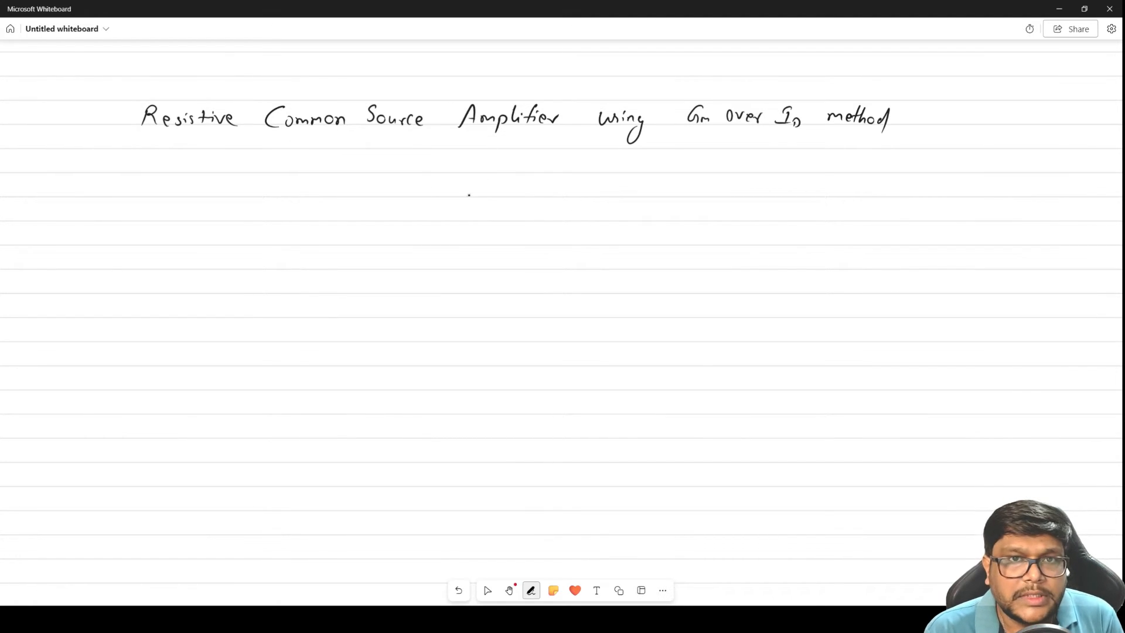
# Draw a VDD supply rail below the title with a downward current source labelled ID hanging from it
pyautogui.moveTo(476, 160); pyautogui.dragTo(468, 249)
pyautogui.moveTo(462, 199)
pyautogui.mouseDown()
pyautogui.moveTo(500, 199)
pyautogui.moveTo(504, 212)
pyautogui.mouseUp()
pyautogui.moveTo(464, 160)
pyautogui.mouseDown()
pyautogui.moveTo(518, 156)
pyautogui.moveTo(533, 169)
pyautogui.mouseUp()
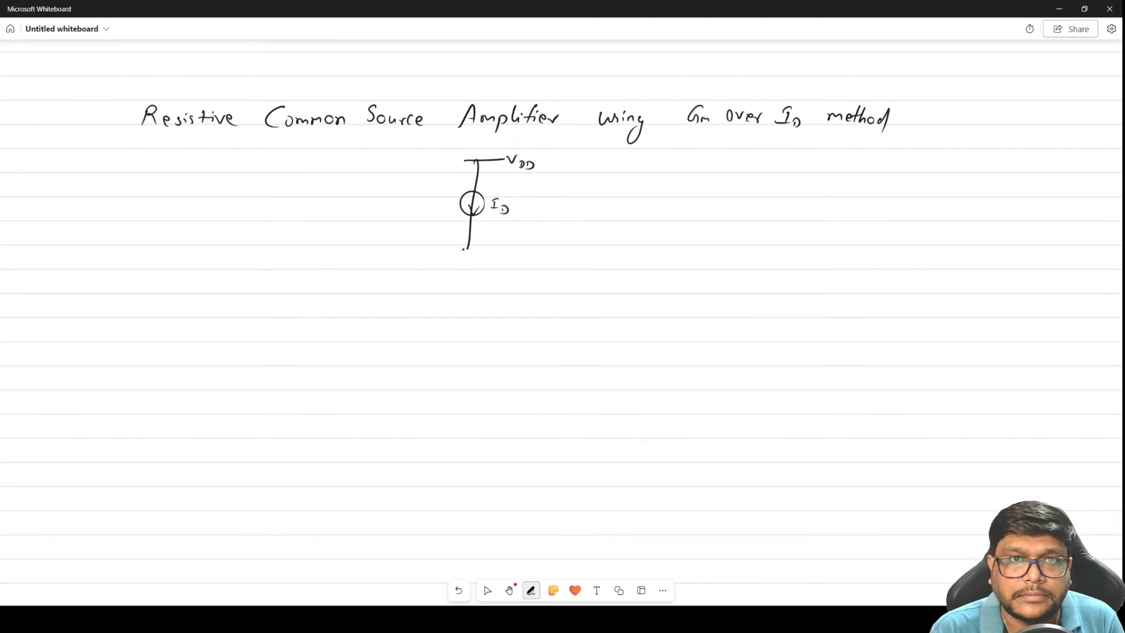
# Draw a grounded-source NMOS transistor under the current source and label it M1 with terminals D, S and G
pyautogui.moveTo(469, 249)
pyautogui.mouseDown()
pyautogui.moveTo(444, 251)
pyautogui.moveTo(437, 275)
pyautogui.moveTo(464, 278)
pyautogui.moveTo(459, 311)
pyautogui.moveTo(471, 303)
pyautogui.mouseUp()
pyautogui.moveTo(476, 237)
pyautogui.mouseDown()
pyautogui.moveTo(477, 248)
pyautogui.moveTo(427, 273)
pyautogui.moveTo(389, 261)
pyautogui.mouseUp()
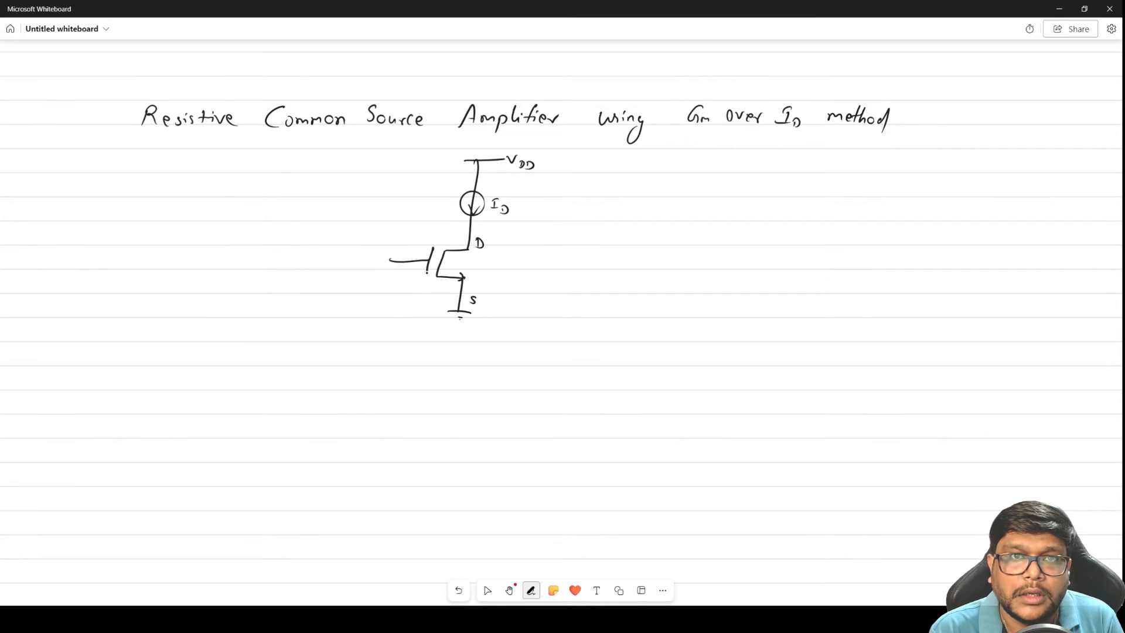
pyautogui.moveTo(473, 271); pyautogui.dragTo(486, 270)
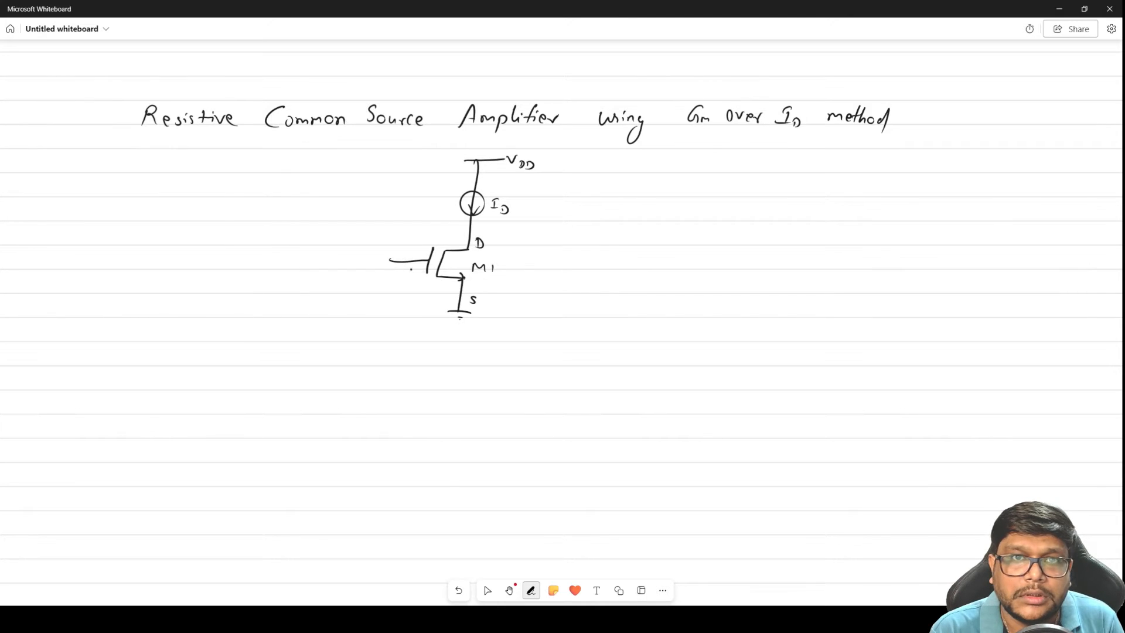
pyautogui.moveTo(382, 269); pyautogui.dragTo(392, 275)
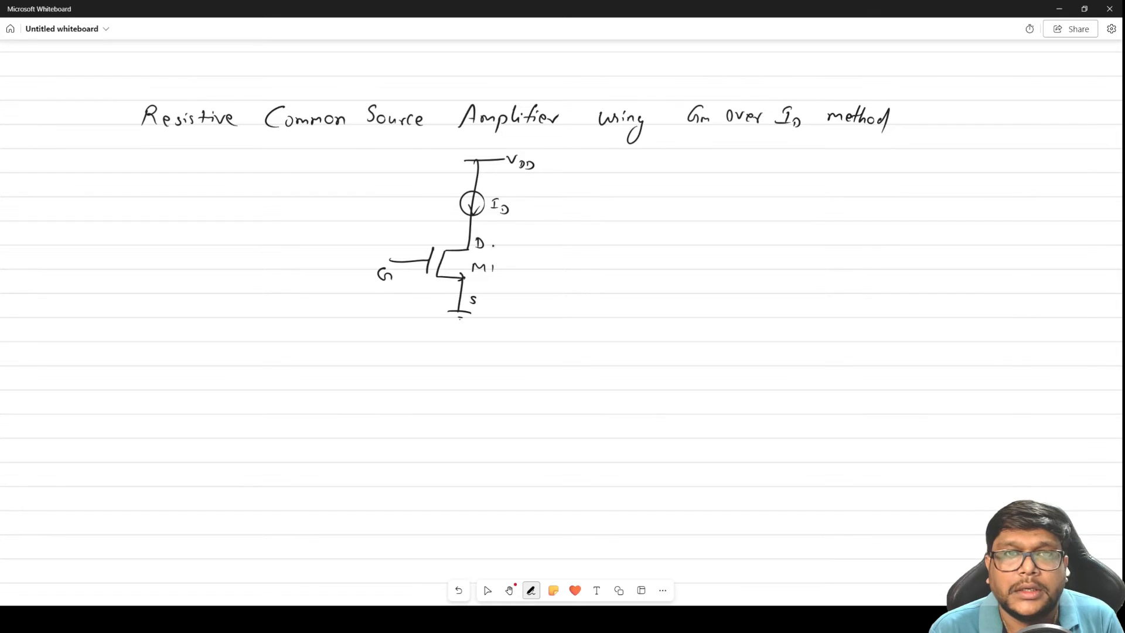
# Draw an output line from M1's drain node ending in a terminal circle labelled Vout
pyautogui.moveTo(471, 227); pyautogui.dragTo(557, 232)
pyautogui.moveTo(562, 234); pyautogui.dragTo(582, 239)
pyautogui.moveTo(577, 234); pyautogui.dragTo(586, 233)
pyautogui.moveTo(590, 231); pyautogui.dragTo(592, 232)
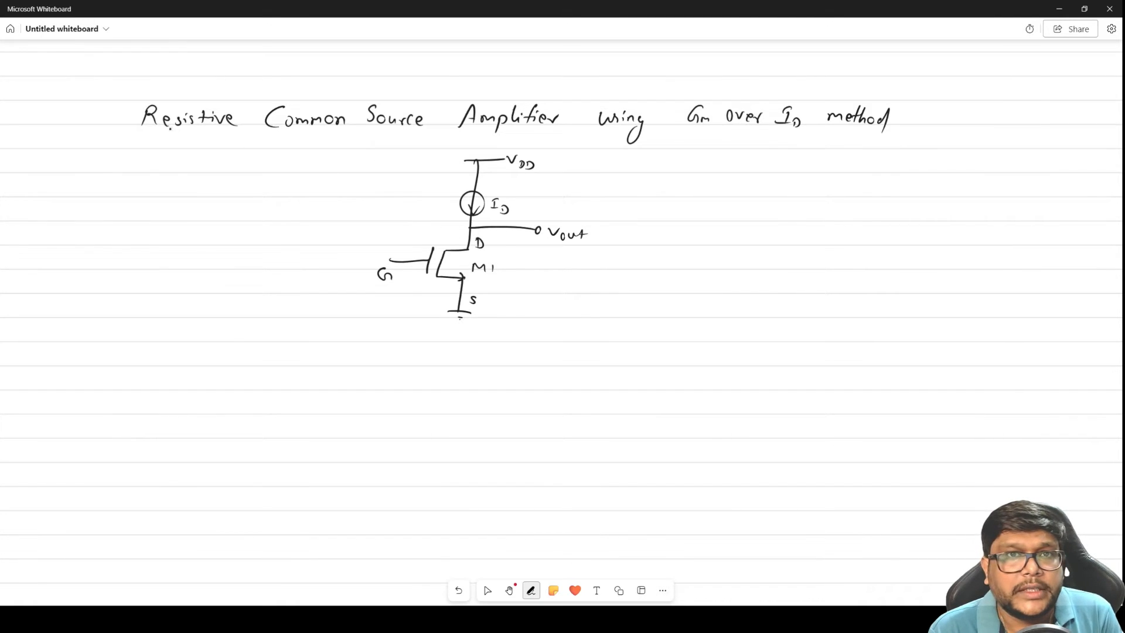
# Double-underline "Resistive" in the title and mark the current-source branch with a brace and an outward arrow
pyautogui.moveTo(143, 133); pyautogui.dragTo(218, 138)
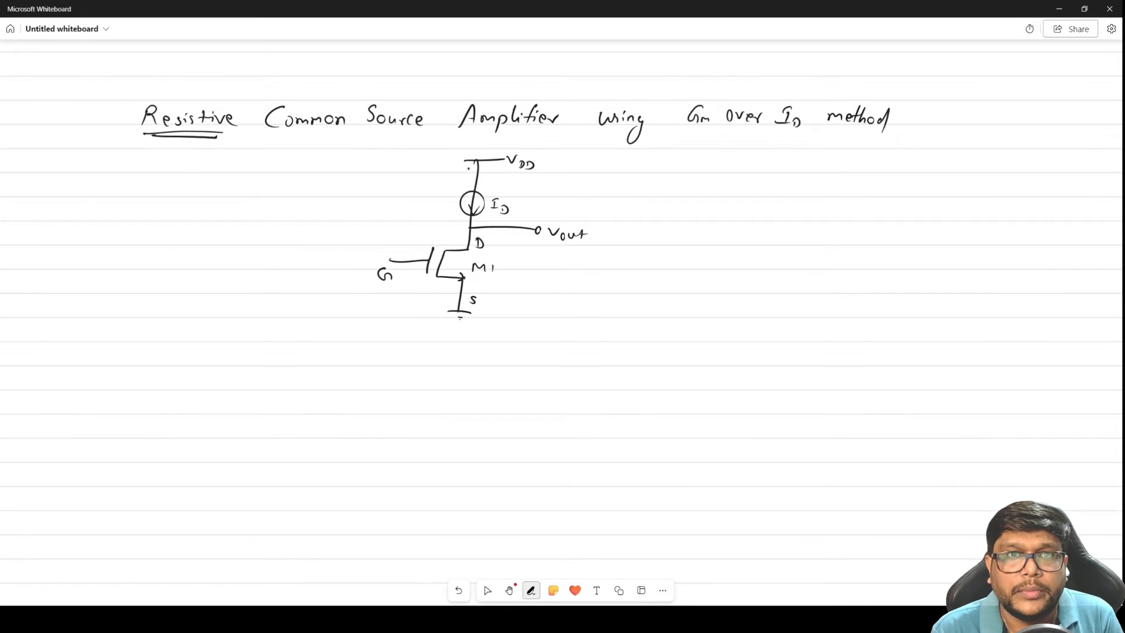
pyautogui.moveTo(457, 166)
pyautogui.mouseDown()
pyautogui.moveTo(442, 222)
pyautogui.moveTo(412, 200)
pyautogui.mouseUp()
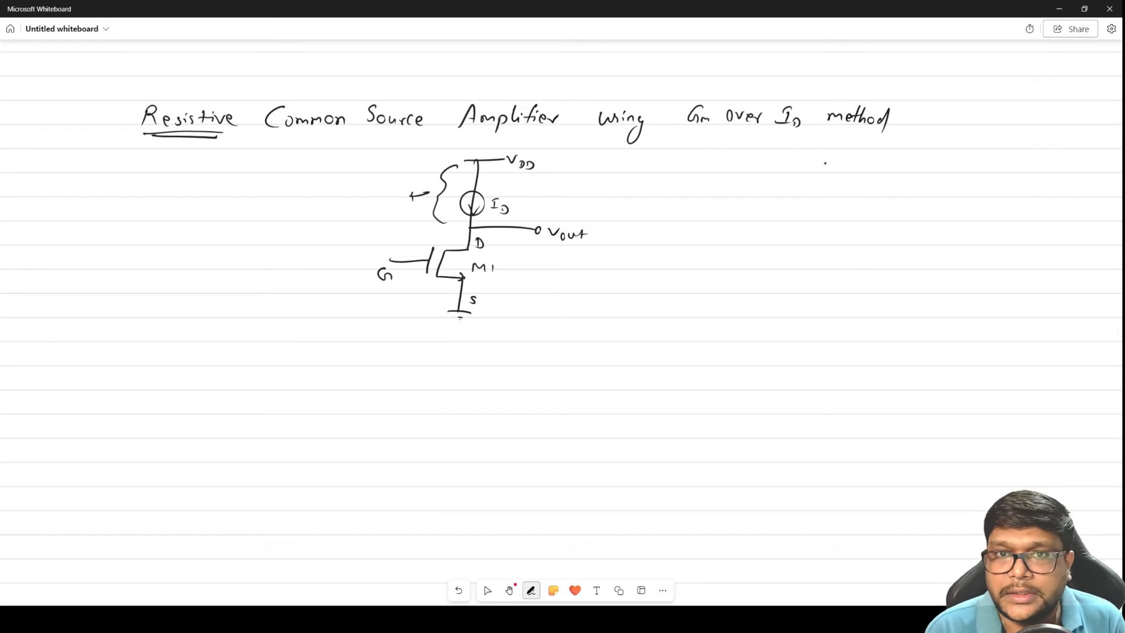
# Start a second circuit beside the first with a VDD rail, a load resistor RD and a downward current arrow ID
pyautogui.moveTo(738, 164)
pyautogui.mouseDown()
pyautogui.moveTo(735, 240)
pyautogui.moveTo(757, 206)
pyautogui.moveTo(773, 217)
pyautogui.moveTo(751, 164)
pyautogui.moveTo(788, 172)
pyautogui.mouseUp()
pyautogui.moveTo(722, 179)
pyautogui.mouseDown()
pyautogui.moveTo(716, 226)
pyautogui.moveTo(723, 217)
pyautogui.mouseUp()
pyautogui.moveTo(697, 195); pyautogui.dragTo(708, 209)
# Complete the second circuit with a grounded-source transistor labelled D and S, a gate input VG and a drain output Vout
pyautogui.moveTo(733, 245)
pyautogui.mouseDown()
pyautogui.moveTo(732, 258)
pyautogui.moveTo(716, 258)
pyautogui.moveTo(736, 282)
pyautogui.moveTo(743, 320)
pyautogui.mouseUp()
pyautogui.moveTo(729, 326); pyautogui.dragTo(736, 330)
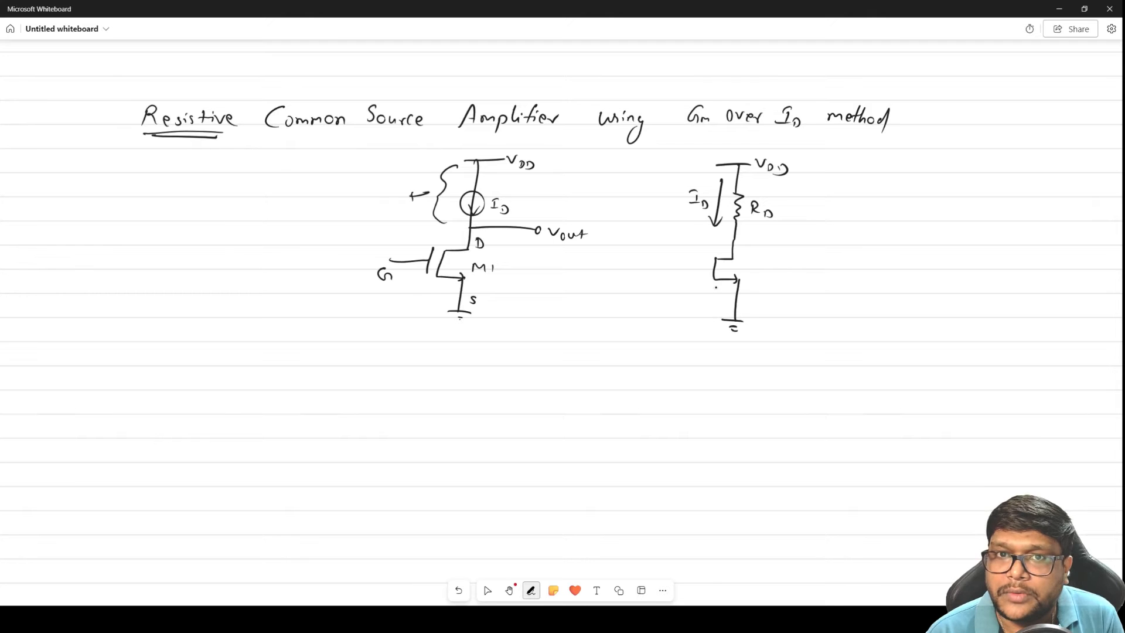
pyautogui.moveTo(709, 256)
pyautogui.mouseDown()
pyautogui.moveTo(709, 276)
pyautogui.moveTo(676, 273)
pyautogui.moveTo(686, 287)
pyautogui.moveTo(745, 303)
pyautogui.mouseUp()
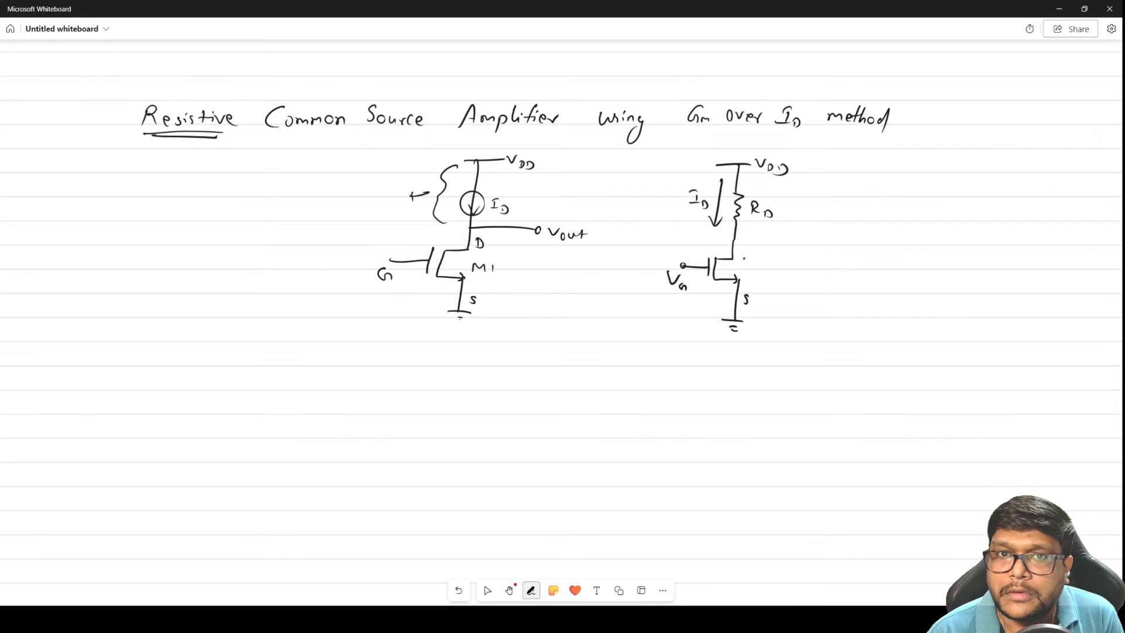
pyautogui.moveTo(743, 245)
pyautogui.mouseDown()
pyautogui.moveTo(746, 254)
pyautogui.moveTo(798, 238)
pyautogui.moveTo(822, 252)
pyautogui.mouseUp()
pyautogui.moveTo(817, 249); pyautogui.dragTo(825, 248)
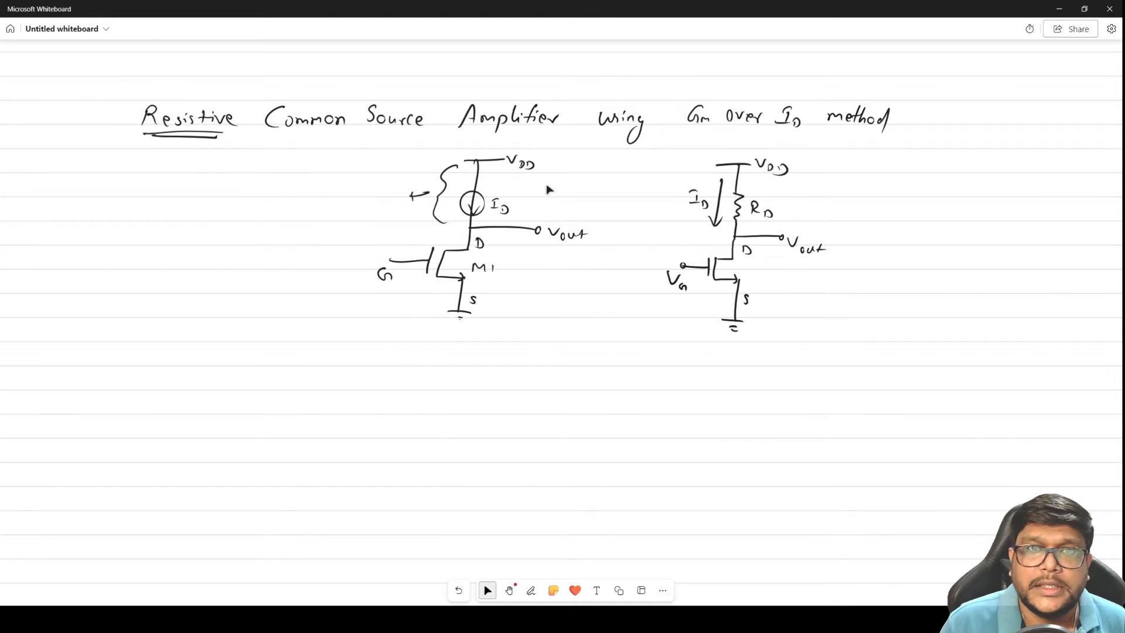
# Handwrite the specifications "90nm tech" and "VDD = 1V" below the resistor-load circuit
pyautogui.keyDown('ctrl'); pyautogui.scroll(-2, 585, 291); pyautogui.keyUp('ctrl')
pyautogui.moveTo(557, 381); pyautogui.dragTo(570, 261)
pyautogui.click(509, 591)
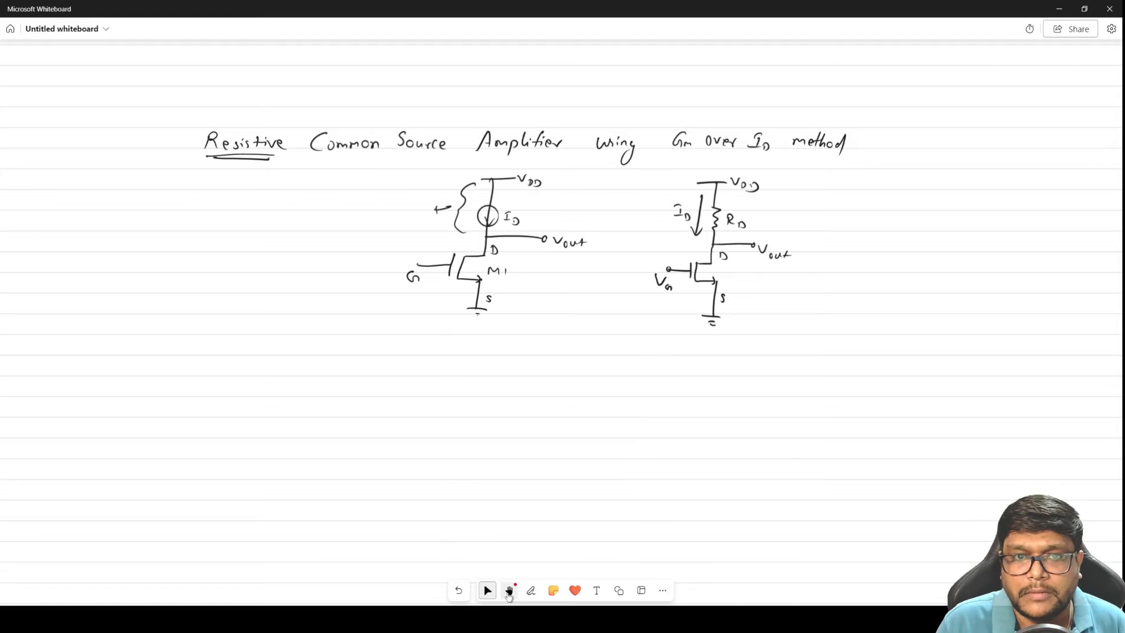
pyautogui.click(541, 557)
pyautogui.moveTo(620, 480); pyautogui.dragTo(621, 314)
pyautogui.keyDown('ctrl'); pyautogui.scroll(2, 617, 299); pyautogui.keyUp('ctrl')
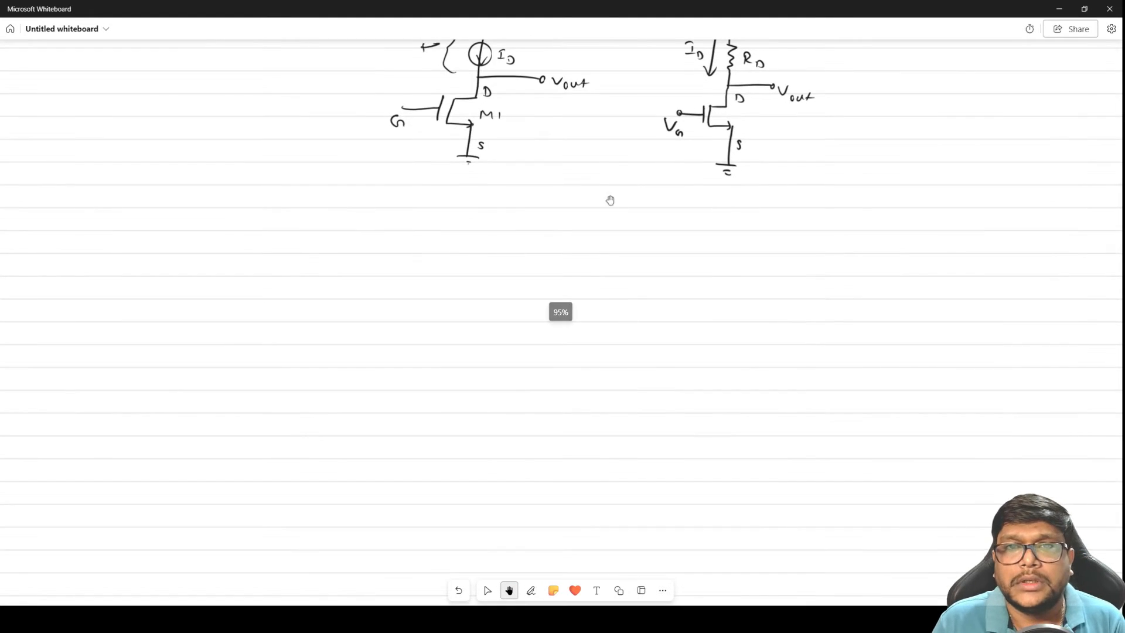
pyautogui.moveTo(673, 233); pyautogui.dragTo(628, 271)
pyautogui.hotkey('alt', 'w')
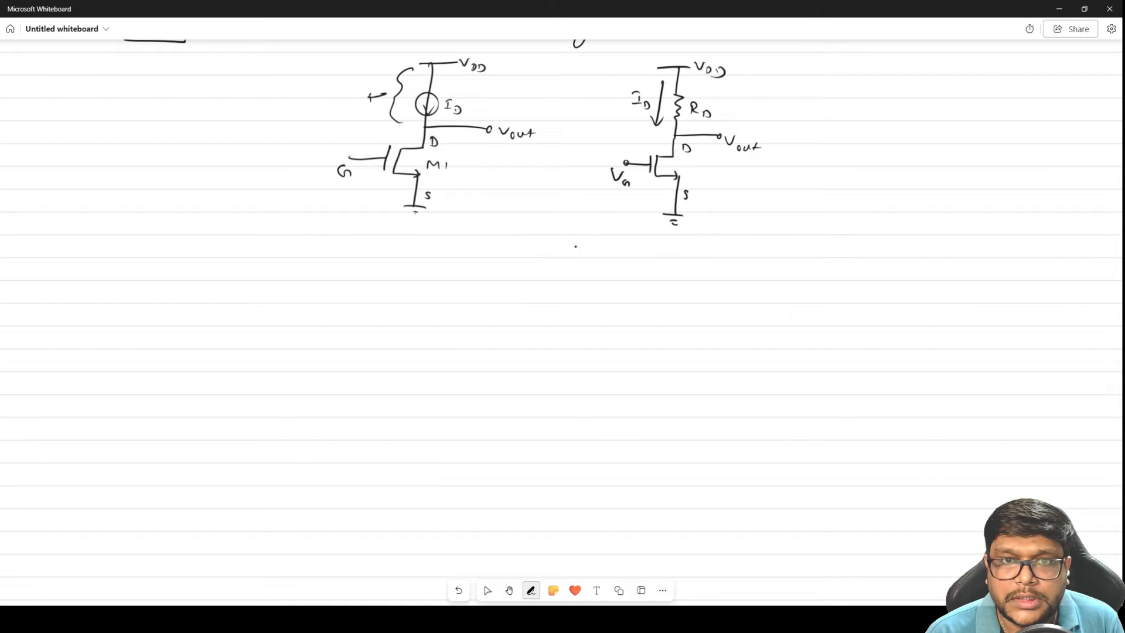
pyautogui.moveTo(572, 238)
pyautogui.mouseDown()
pyautogui.moveTo(590, 252)
pyautogui.moveTo(672, 253)
pyautogui.mouseUp()
pyautogui.moveTo(681, 238)
pyautogui.mouseDown()
pyautogui.moveTo(681, 255)
pyautogui.moveTo(750, 240)
pyautogui.moveTo(767, 256)
pyautogui.moveTo(787, 245)
pyautogui.mouseUp()
pyautogui.moveTo(780, 251); pyautogui.dragTo(814, 245)
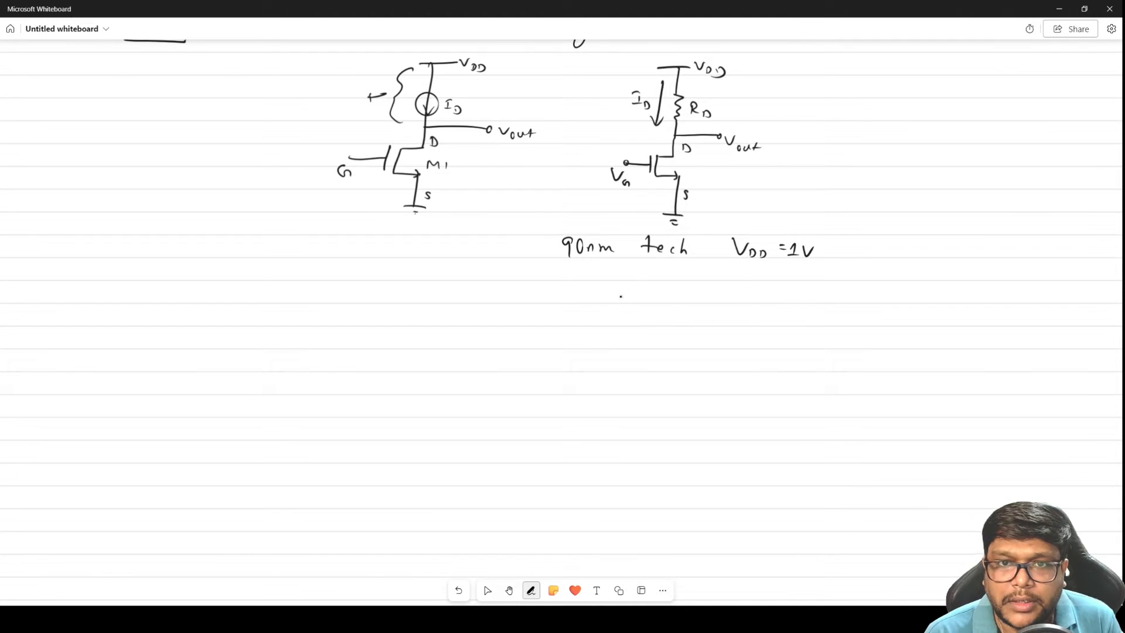
# Add the specifications "Av = 10" and "UGB = 10MHz" on the line below, undoing the miswritten stroke
pyautogui.moveTo(613, 305)
pyautogui.mouseDown()
pyautogui.moveTo(617, 288)
pyautogui.moveTo(625, 304)
pyautogui.moveTo(637, 299)
pyautogui.mouseUp()
pyautogui.moveTo(642, 297)
pyautogui.mouseDown()
pyautogui.moveTo(659, 303)
pyautogui.moveTo(670, 291)
pyautogui.mouseUp()
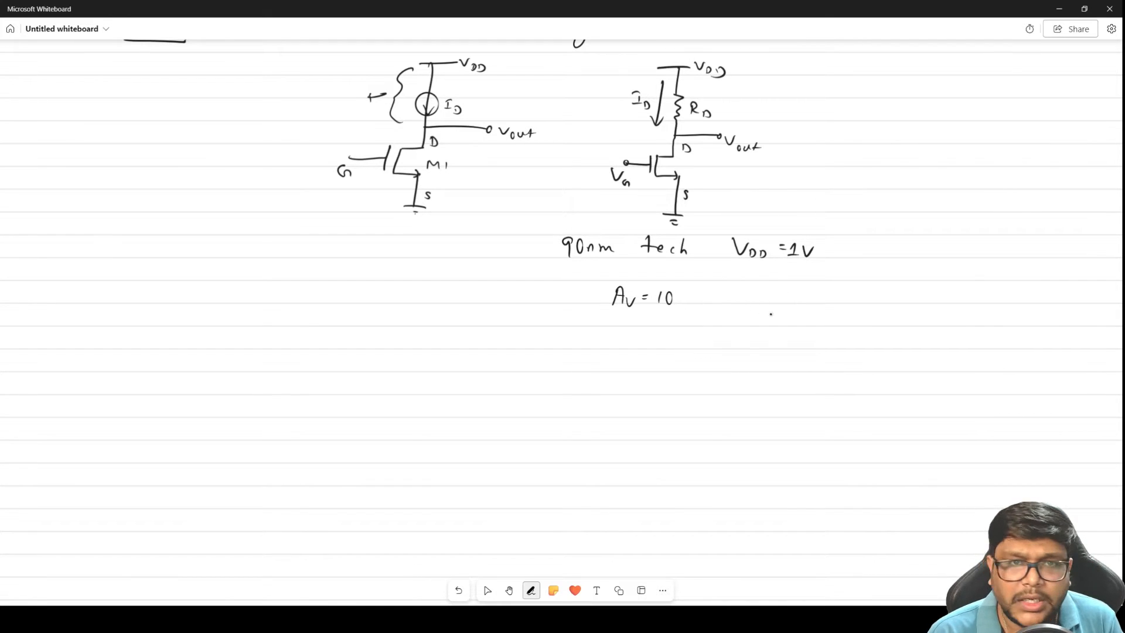
pyautogui.moveTo(735, 294); pyautogui.dragTo(753, 301)
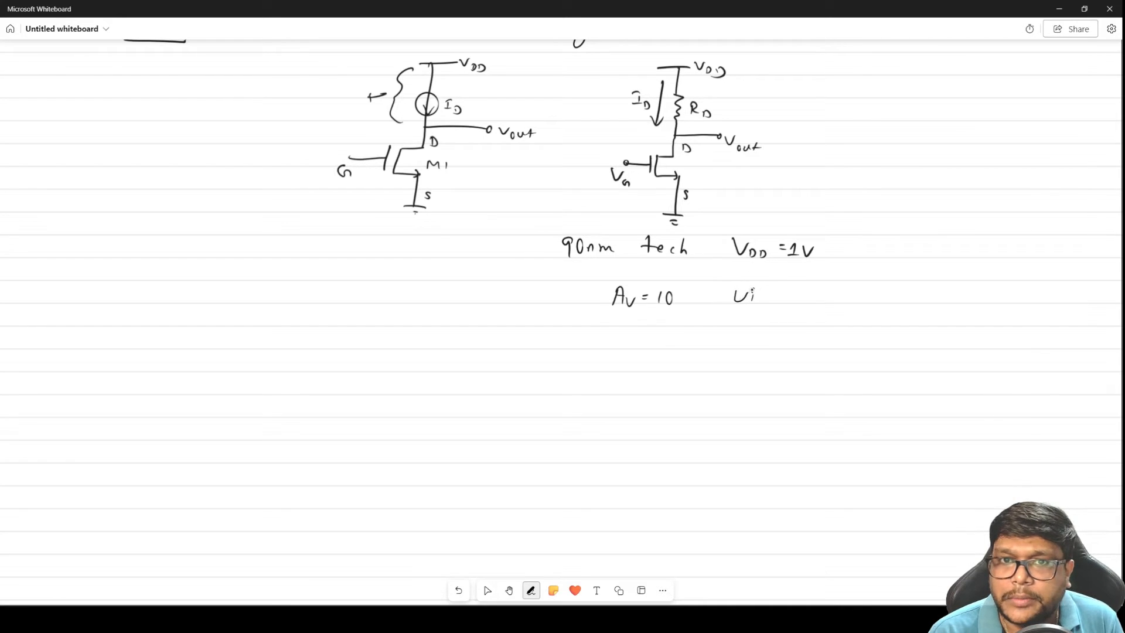
pyautogui.click(459, 590)
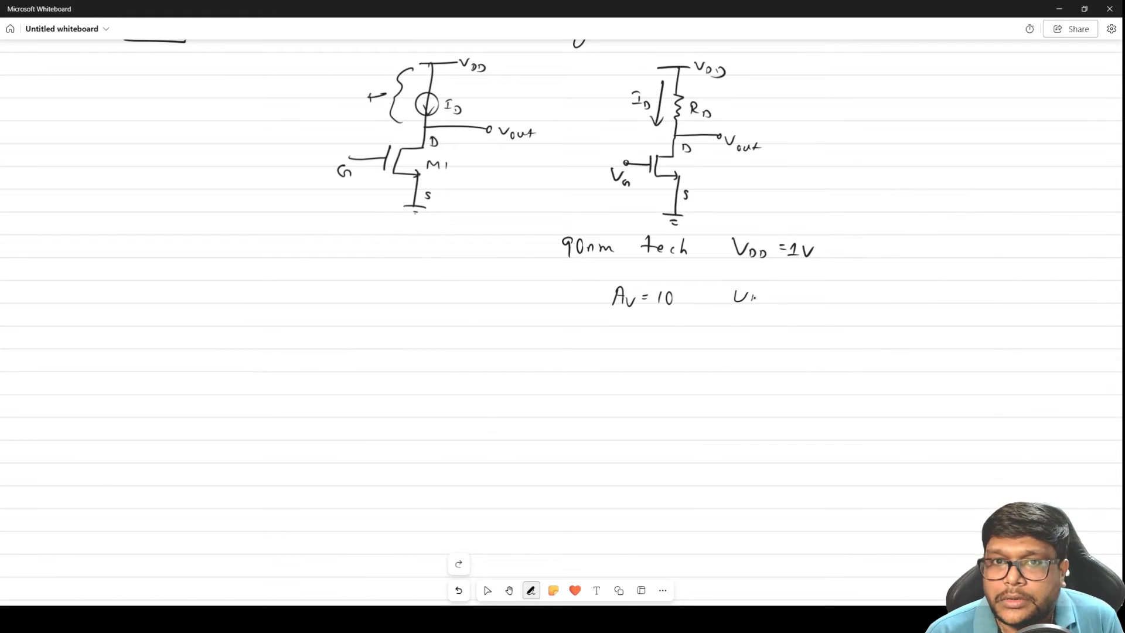
pyautogui.moveTo(759, 293)
pyautogui.mouseDown()
pyautogui.moveTo(751, 303)
pyautogui.moveTo(793, 295)
pyautogui.mouseUp()
pyautogui.moveTo(785, 300); pyautogui.dragTo(839, 297)
pyautogui.moveTo(839, 292); pyautogui.dragTo(852, 303)
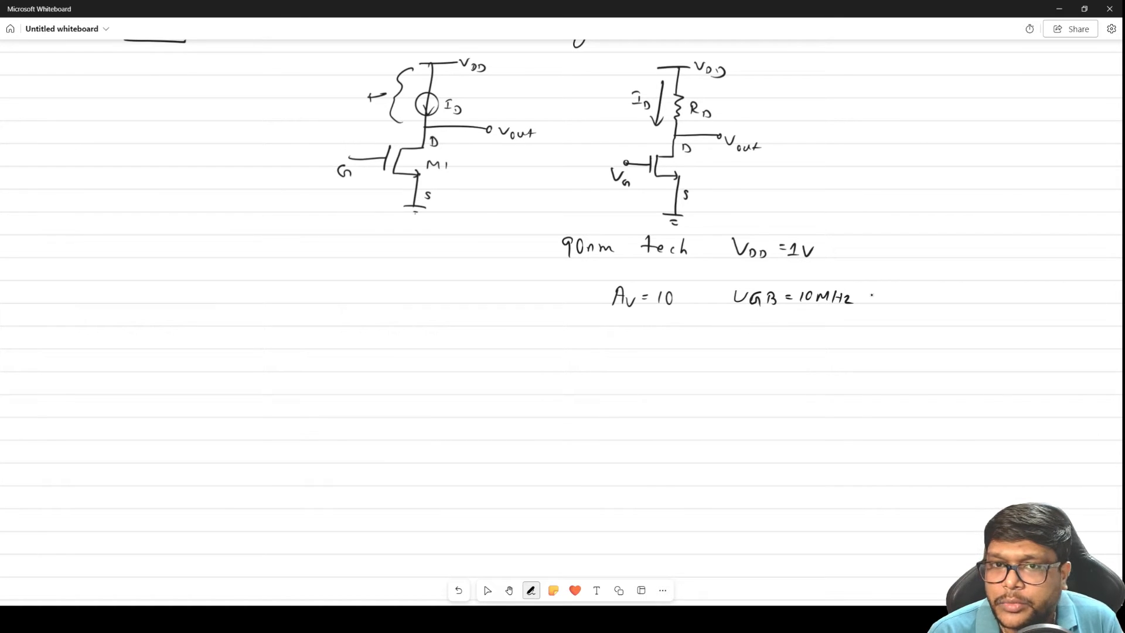
# Add the specification "Cout = 1pF" and underline "90nm tech"
pyautogui.moveTo(658, 335)
pyautogui.mouseDown()
pyautogui.moveTo(654, 350)
pyautogui.moveTo(693, 335)
pyautogui.moveTo(712, 354)
pyautogui.moveTo(724, 349)
pyautogui.mouseUp()
pyautogui.moveTo(724, 334); pyautogui.dragTo(734, 332)
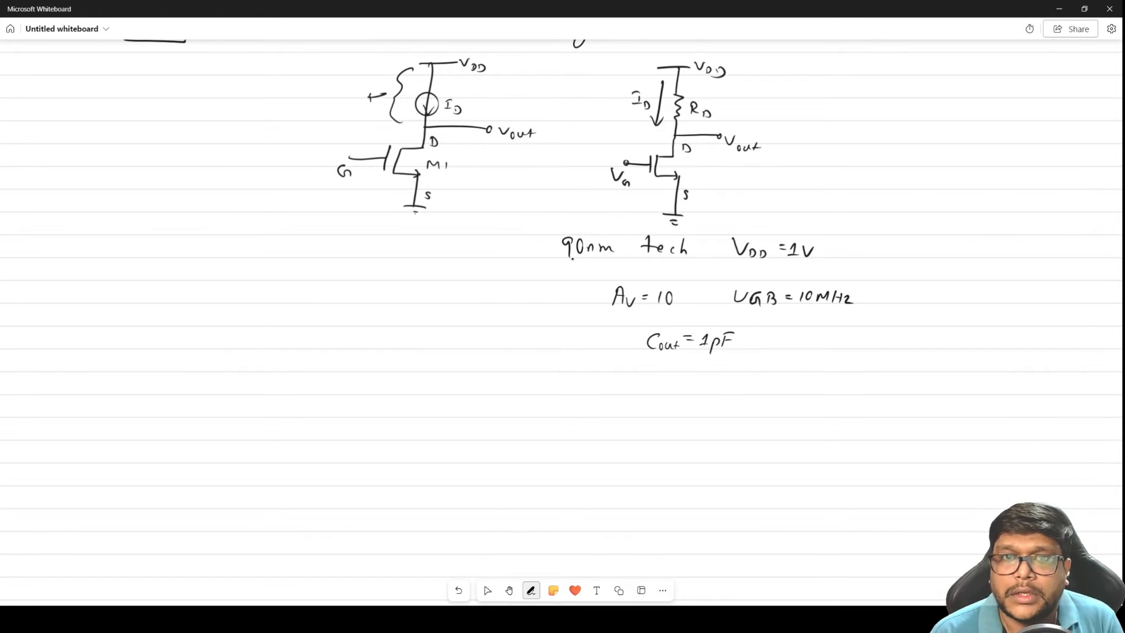
pyautogui.moveTo(564, 258); pyautogui.dragTo(667, 256)
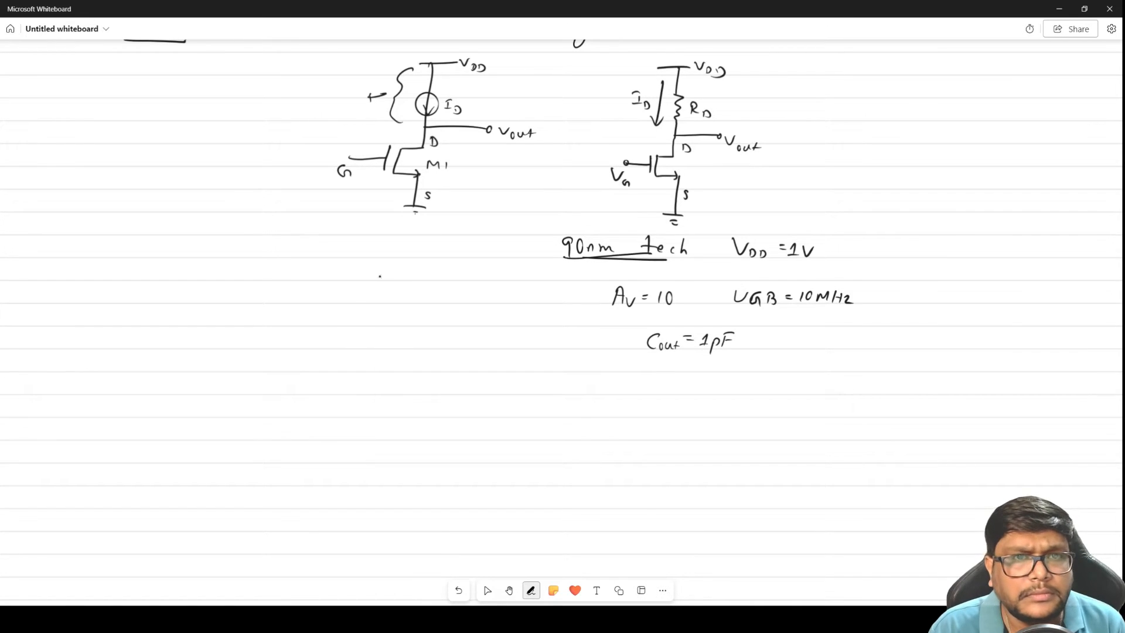
# Write circled item 1 with the gain equation Av = -gm RD beside the specifications
pyautogui.moveTo(287, 265)
pyautogui.mouseDown()
pyautogui.moveTo(287, 279)
pyautogui.moveTo(287, 261)
pyautogui.moveTo(327, 282)
pyautogui.mouseUp()
pyautogui.moveTo(317, 274); pyautogui.dragTo(363, 273)
pyautogui.moveTo(356, 276)
pyautogui.mouseDown()
pyautogui.moveTo(393, 269)
pyautogui.moveTo(386, 286)
pyautogui.moveTo(427, 284)
pyautogui.mouseUp()
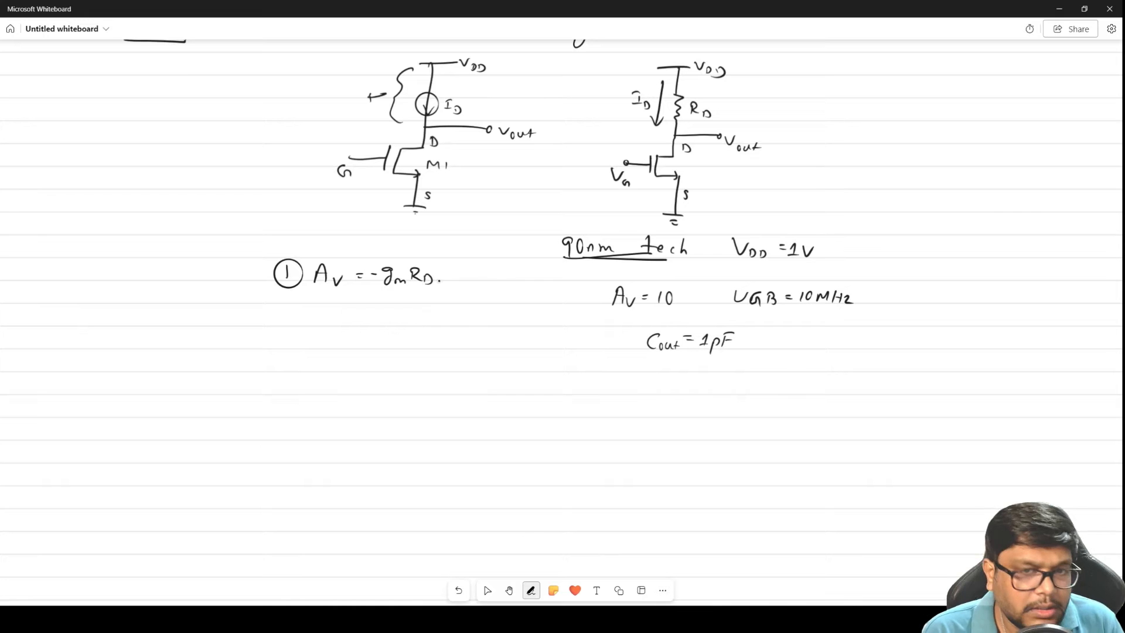
# Write RD = Av/gm below the gain equation, label the second circuit's transistor M1 and add subscript 1 to both gm terms
pyautogui.moveTo(332, 311); pyautogui.dragTo(347, 331)
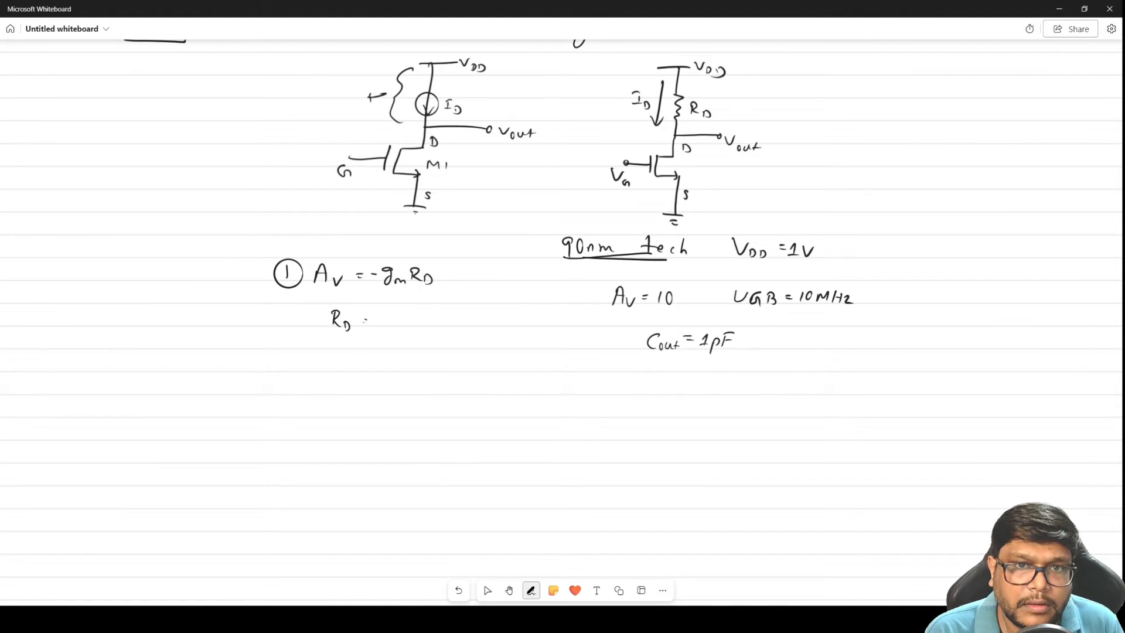
pyautogui.moveTo(397, 305)
pyautogui.mouseDown()
pyautogui.moveTo(391, 321)
pyautogui.moveTo(416, 312)
pyautogui.moveTo(401, 314)
pyautogui.mouseUp()
pyautogui.moveTo(377, 327)
pyautogui.mouseDown()
pyautogui.moveTo(417, 325)
pyautogui.moveTo(393, 350)
pyautogui.mouseUp()
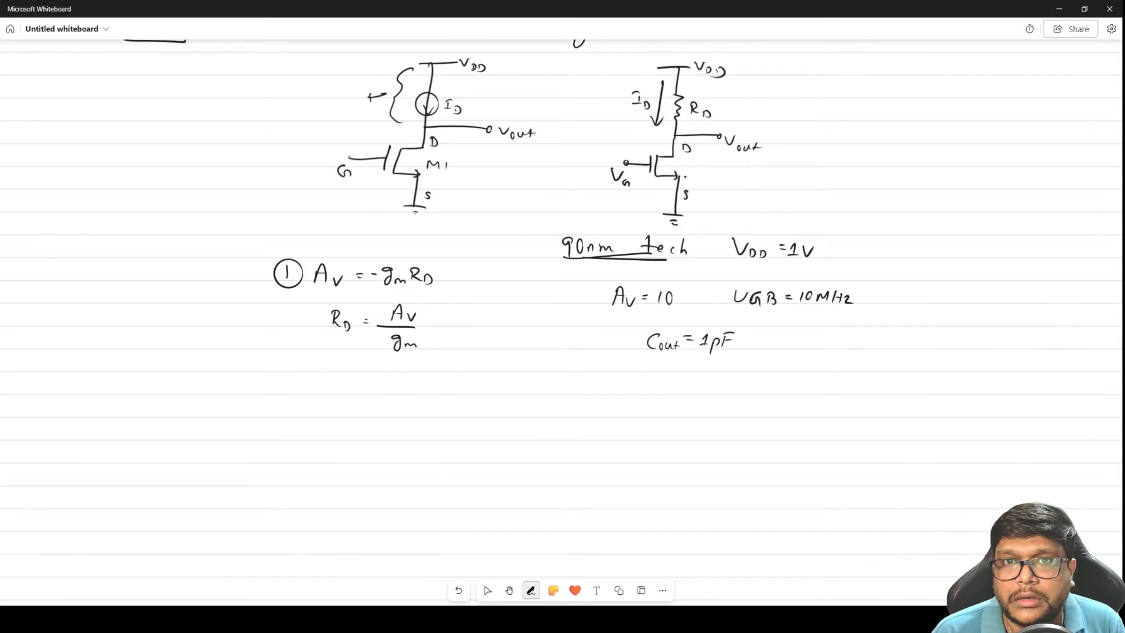
pyautogui.moveTo(685, 174); pyautogui.dragTo(700, 176)
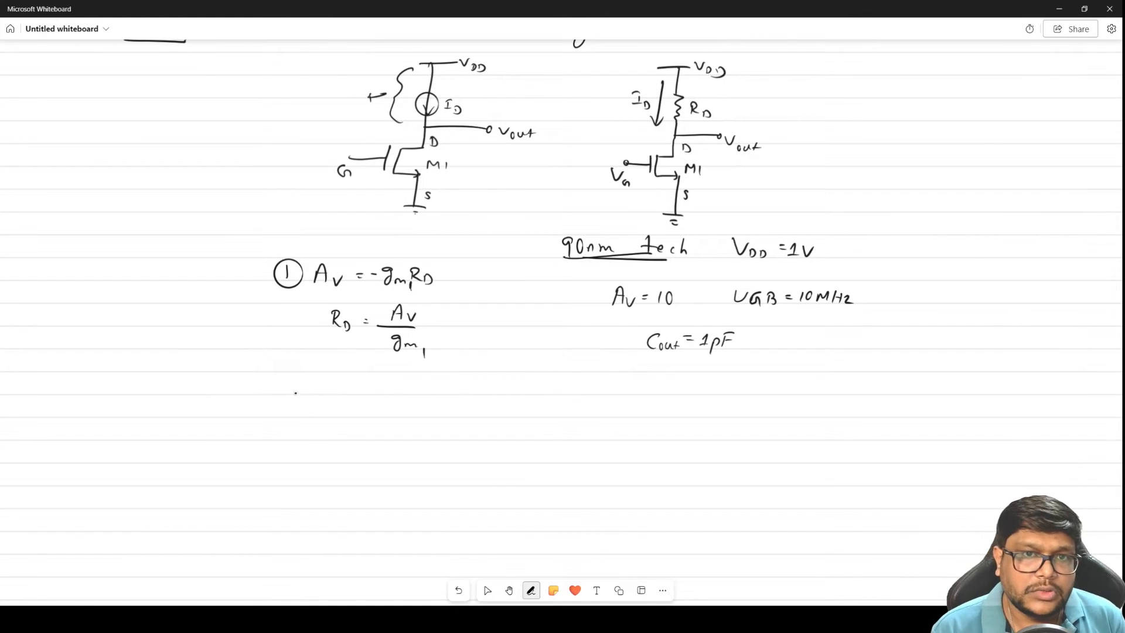
# Write circled item 2 with the equation UGB = gm1 / (2π Cout) below the RD equation
pyautogui.moveTo(280, 389)
pyautogui.mouseDown()
pyautogui.moveTo(292, 404)
pyautogui.moveTo(285, 380)
pyautogui.moveTo(346, 379)
pyautogui.moveTo(375, 398)
pyautogui.mouseUp()
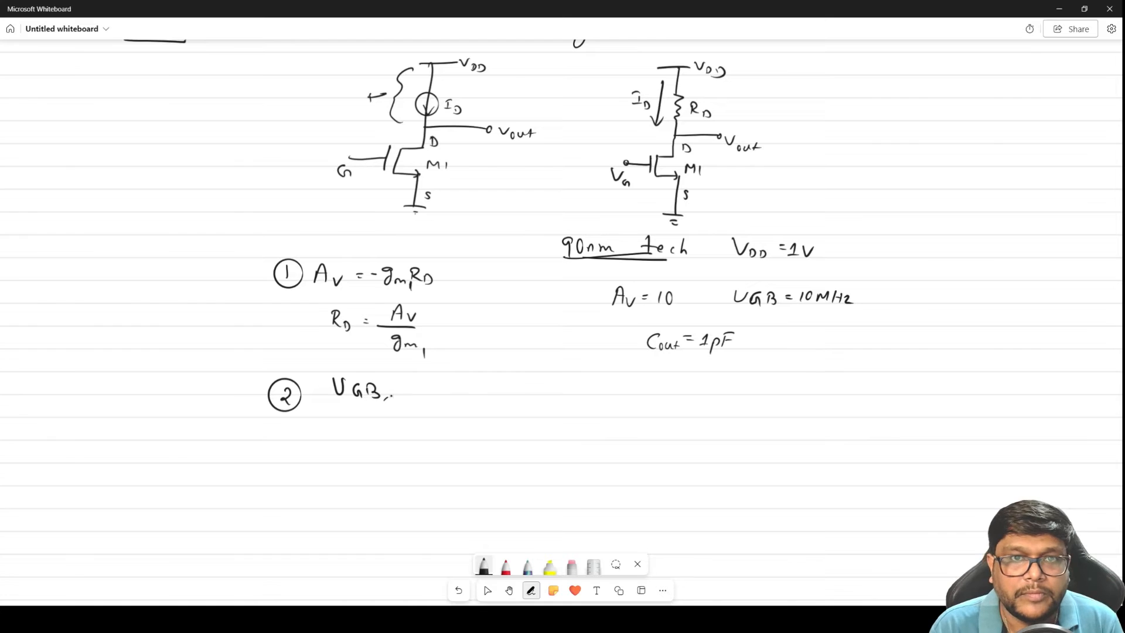
pyautogui.moveTo(446, 375)
pyautogui.mouseDown()
pyautogui.moveTo(443, 394)
pyautogui.moveTo(513, 395)
pyautogui.mouseUp()
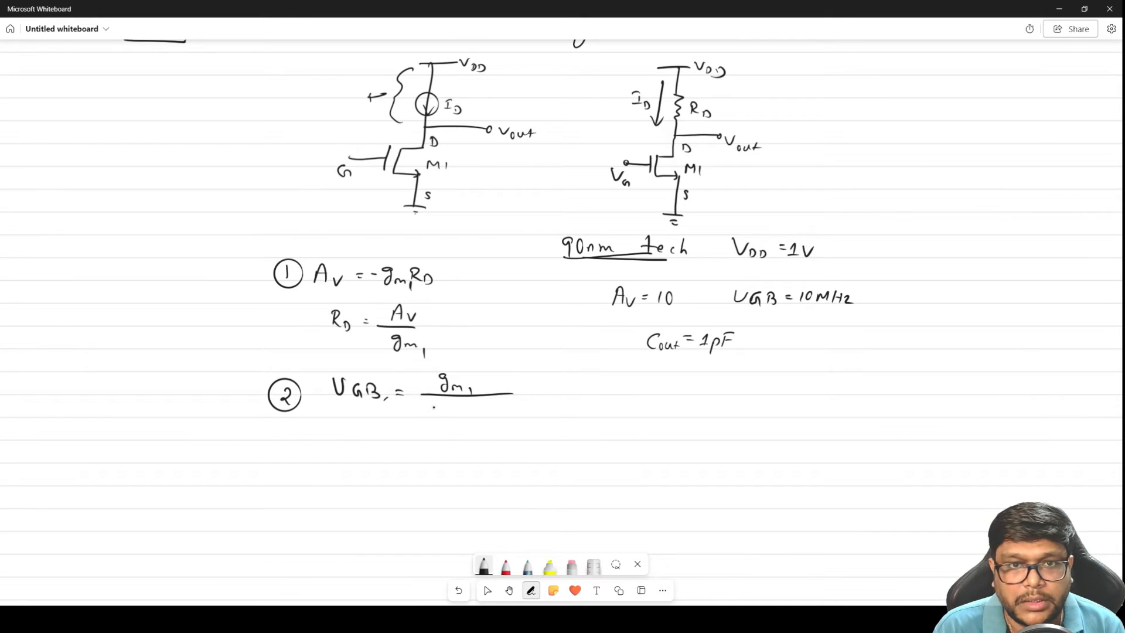
pyautogui.moveTo(427, 406)
pyautogui.mouseDown()
pyautogui.moveTo(435, 418)
pyautogui.moveTo(453, 407)
pyautogui.moveTo(472, 425)
pyautogui.moveTo(503, 424)
pyautogui.mouseUp()
pyautogui.moveTo(495, 417); pyautogui.dragTo(505, 416)
pyautogui.click(516, 422)
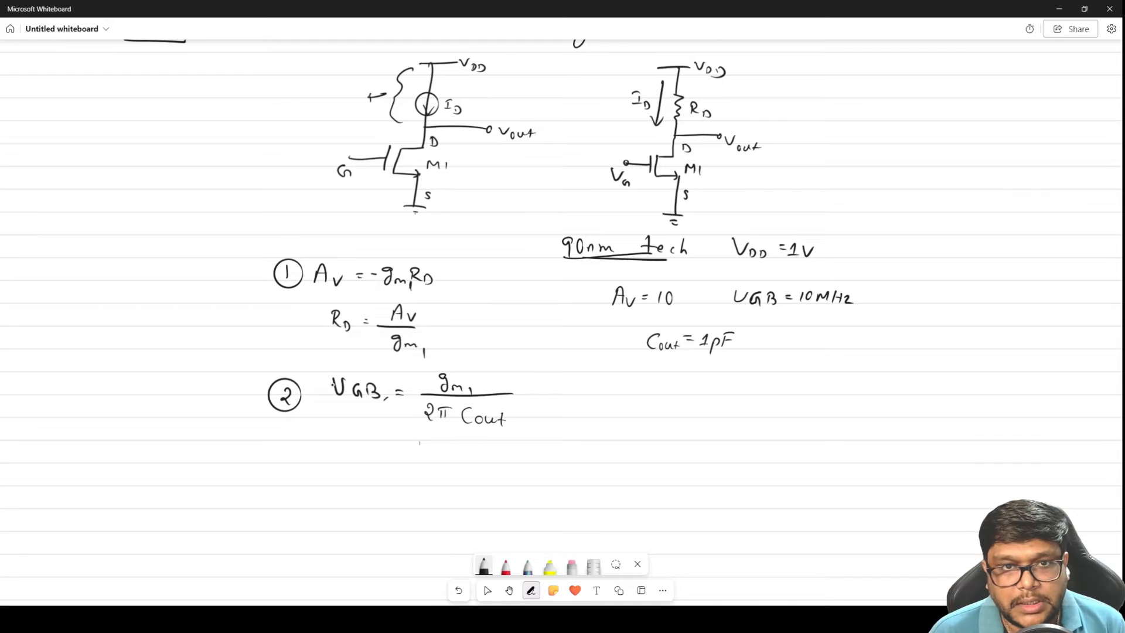
# Underline Cout and UGB in the item 2 equation
pyautogui.click(488, 590)
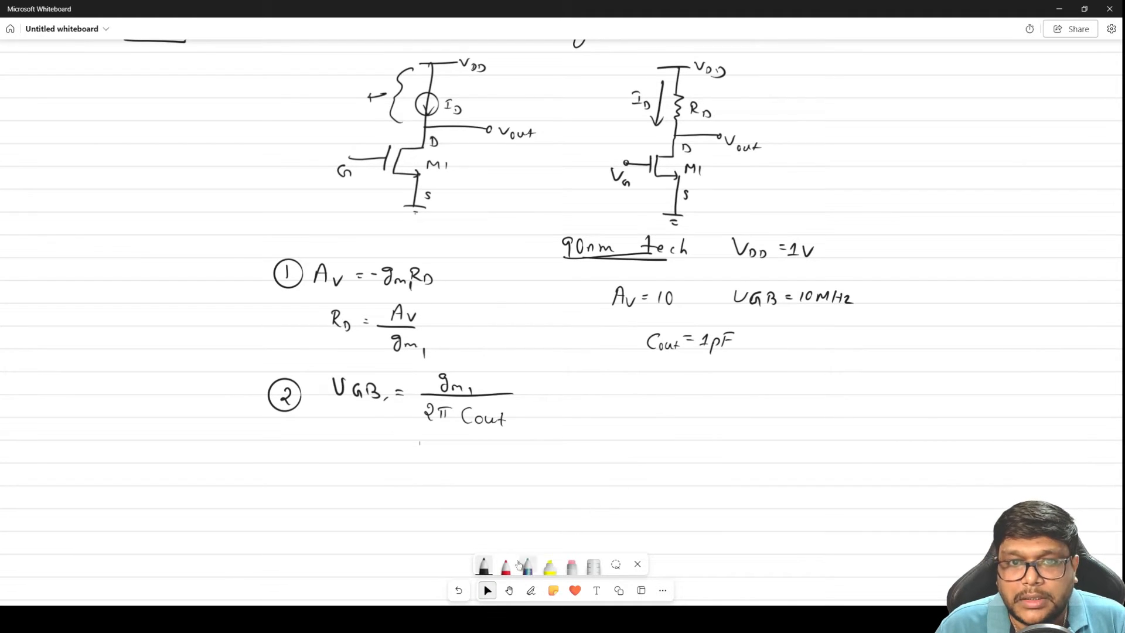
pyautogui.click(510, 590)
pyautogui.moveTo(630, 515); pyautogui.dragTo(656, 264)
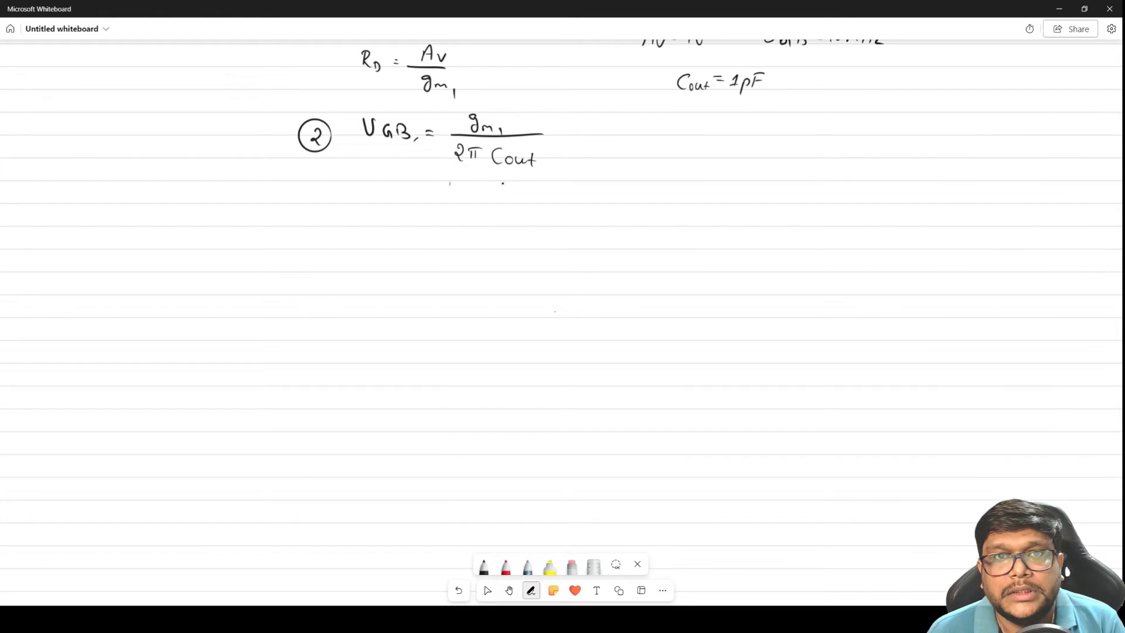
pyautogui.moveTo(495, 173); pyautogui.dragTo(538, 173)
pyautogui.moveTo(364, 146); pyautogui.dragTo(404, 147)
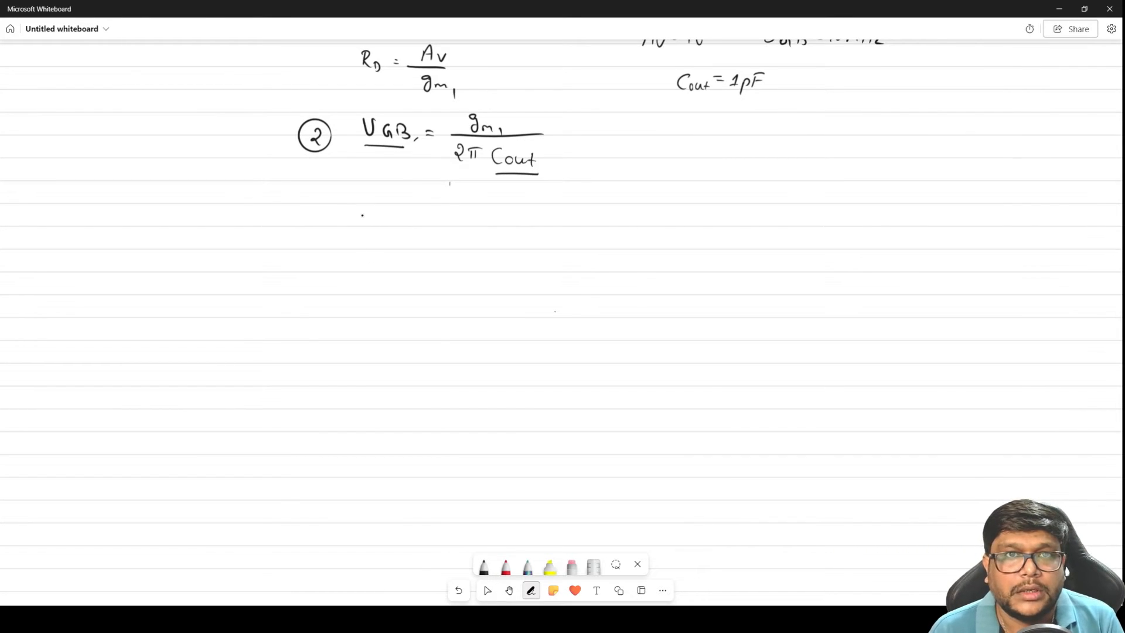
# Write the rearranged equation gm1 = UGB × Cout × 2π below item 2
pyautogui.moveTo(367, 207)
pyautogui.mouseDown()
pyautogui.moveTo(364, 222)
pyautogui.moveTo(449, 207)
pyautogui.moveTo(499, 222)
pyautogui.mouseUp()
pyautogui.moveTo(505, 217); pyautogui.dragTo(534, 221)
pyautogui.moveTo(555, 212)
pyautogui.mouseDown()
pyautogui.moveTo(560, 221)
pyautogui.moveTo(579, 211)
pyautogui.mouseUp()
pyautogui.click(567, 215)
pyautogui.click(436, 265)
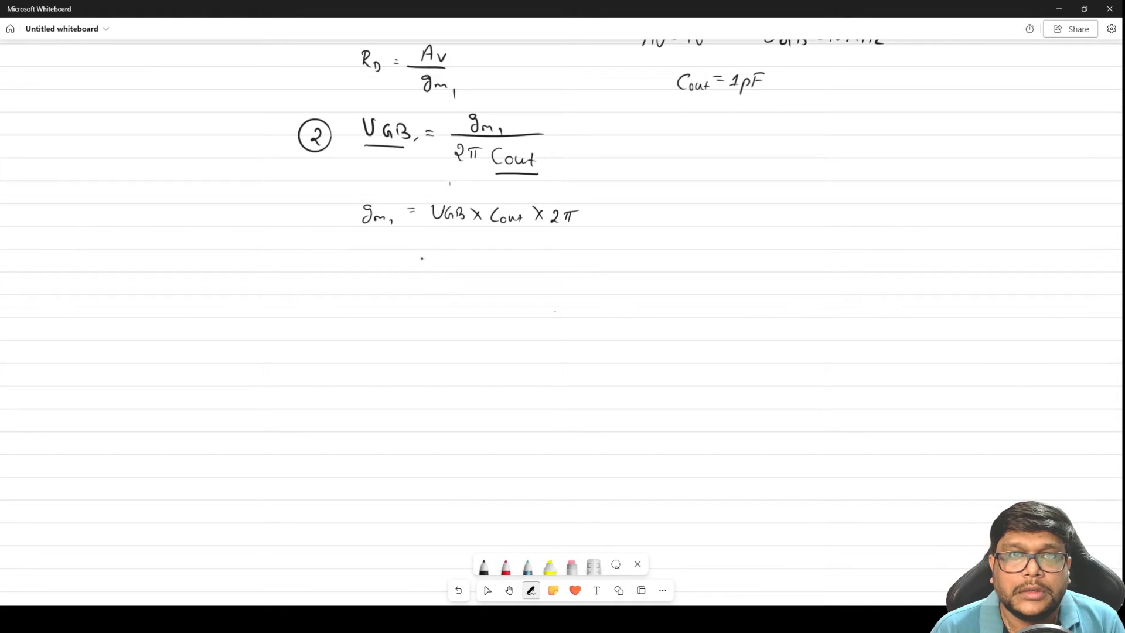
# Write the substitution = 10×10^6 × 1×10^-12 × 2π below the gm1 equation
pyautogui.moveTo(414, 265); pyautogui.dragTo(422, 264)
pyautogui.click(439, 263)
pyautogui.moveTo(414, 270)
pyautogui.mouseDown()
pyautogui.moveTo(450, 259)
pyautogui.moveTo(472, 270)
pyautogui.moveTo(491, 258)
pyautogui.moveTo(504, 272)
pyautogui.moveTo(536, 271)
pyautogui.mouseUp()
pyautogui.moveTo(551, 262); pyautogui.dragTo(561, 273)
pyautogui.moveTo(563, 258); pyautogui.dragTo(603, 274)
pyautogui.click(608, 266)
pyautogui.moveTo(603, 265)
pyautogui.mouseDown()
pyautogui.moveTo(592, 274)
pyautogui.moveTo(620, 274)
pyautogui.mouseUp()
pyautogui.moveTo(626, 265)
pyautogui.mouseDown()
pyautogui.moveTo(629, 274)
pyautogui.moveTo(631, 263)
pyautogui.mouseUp()
# Write the gm1 result = 62.8 µS below the substituted values
pyautogui.click(432, 306)
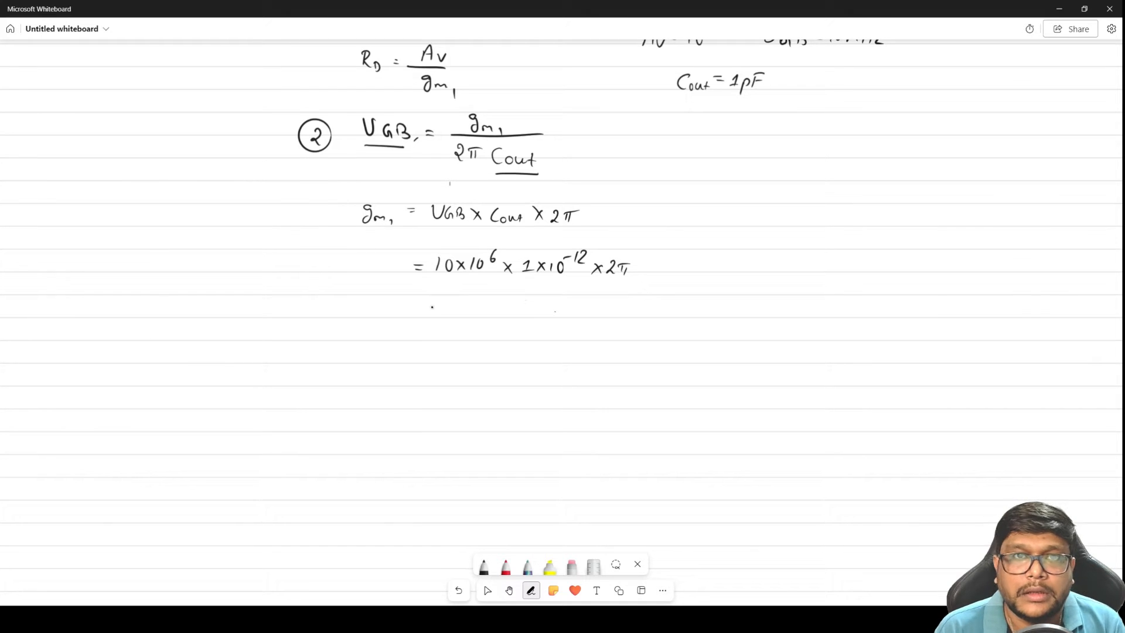
pyautogui.moveTo(412, 311); pyautogui.dragTo(422, 315)
pyautogui.click(427, 314)
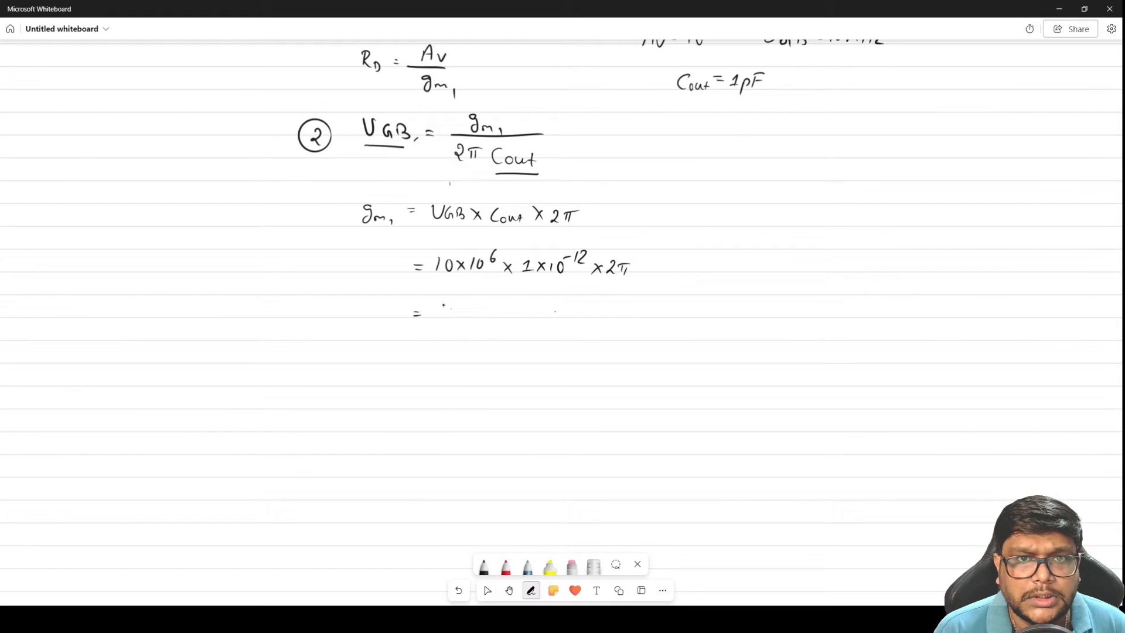
pyautogui.moveTo(444, 304)
pyautogui.mouseDown()
pyautogui.moveTo(436, 313)
pyautogui.moveTo(460, 321)
pyautogui.moveTo(494, 306)
pyautogui.moveTo(511, 319)
pyautogui.mouseUp()
pyautogui.click(467, 318)
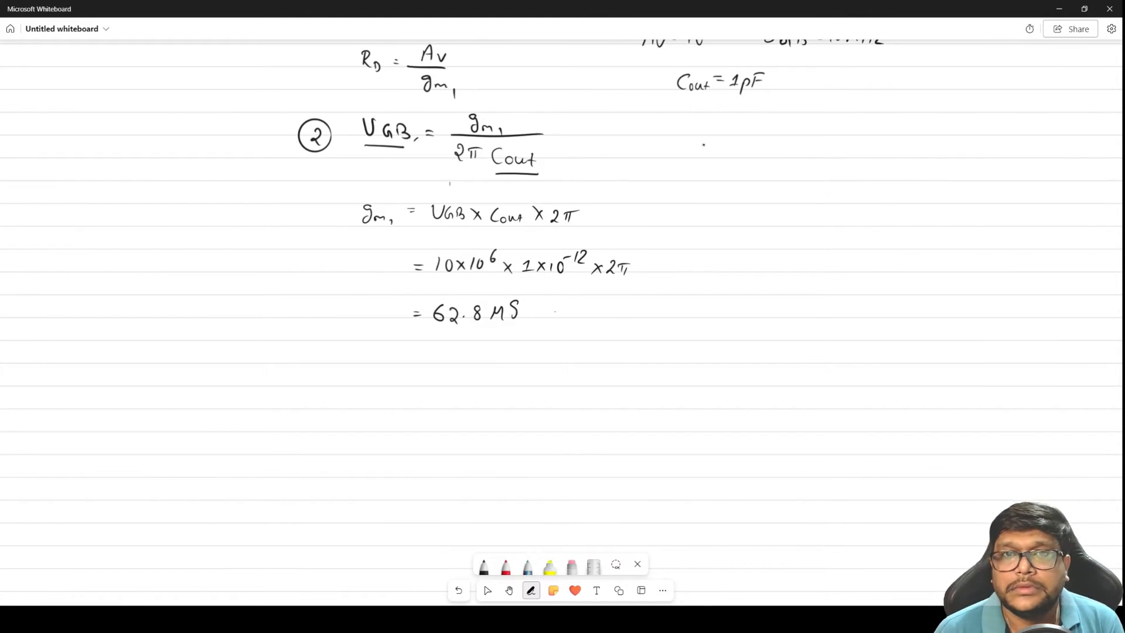
# Draw arrows from the RD formula and the gm1 result to a shared point and write RD = 10 / (63×10^-6) there
pyautogui.moveTo(502, 73)
pyautogui.mouseDown()
pyautogui.moveTo(669, 154)
pyautogui.moveTo(666, 171)
pyautogui.mouseUp()
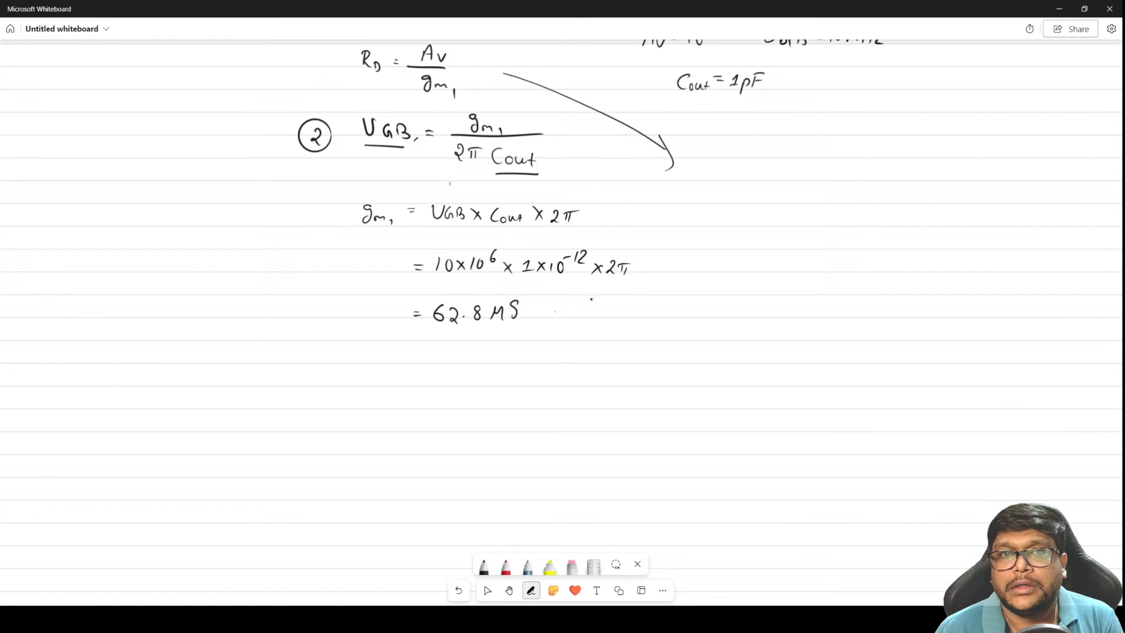
pyautogui.moveTo(595, 309); pyautogui.dragTo(666, 203)
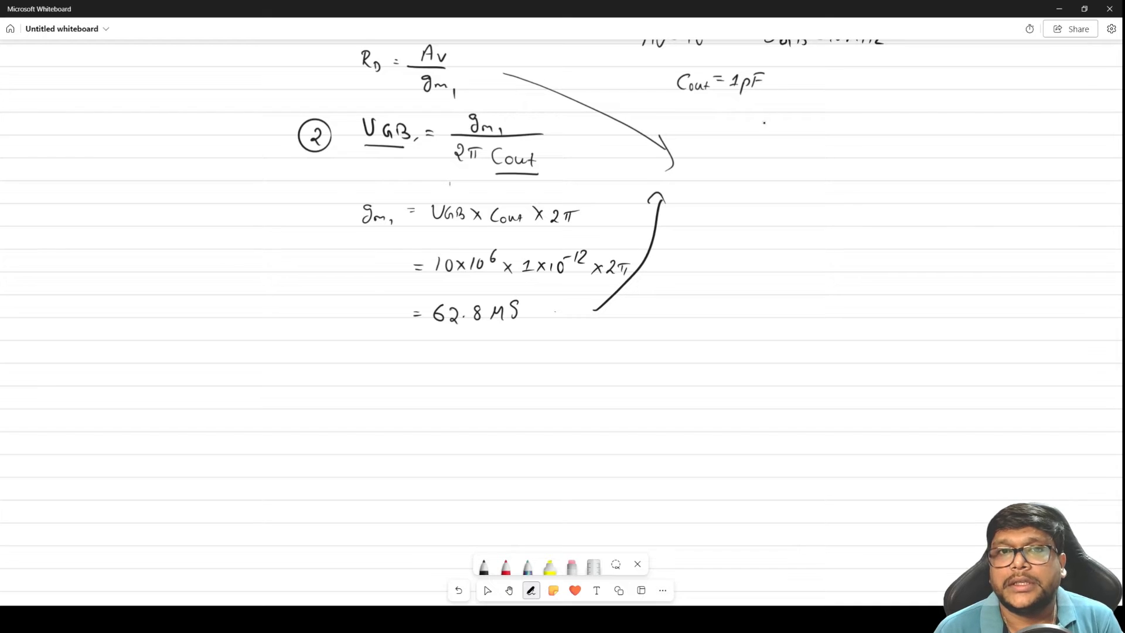
pyautogui.moveTo(702, 164); pyautogui.dragTo(703, 182)
pyautogui.moveTo(699, 165)
pyautogui.mouseDown()
pyautogui.moveTo(729, 183)
pyautogui.moveTo(749, 167)
pyautogui.mouseUp()
pyautogui.moveTo(742, 172)
pyautogui.mouseDown()
pyautogui.moveTo(781, 154)
pyautogui.moveTo(803, 172)
pyautogui.mouseUp()
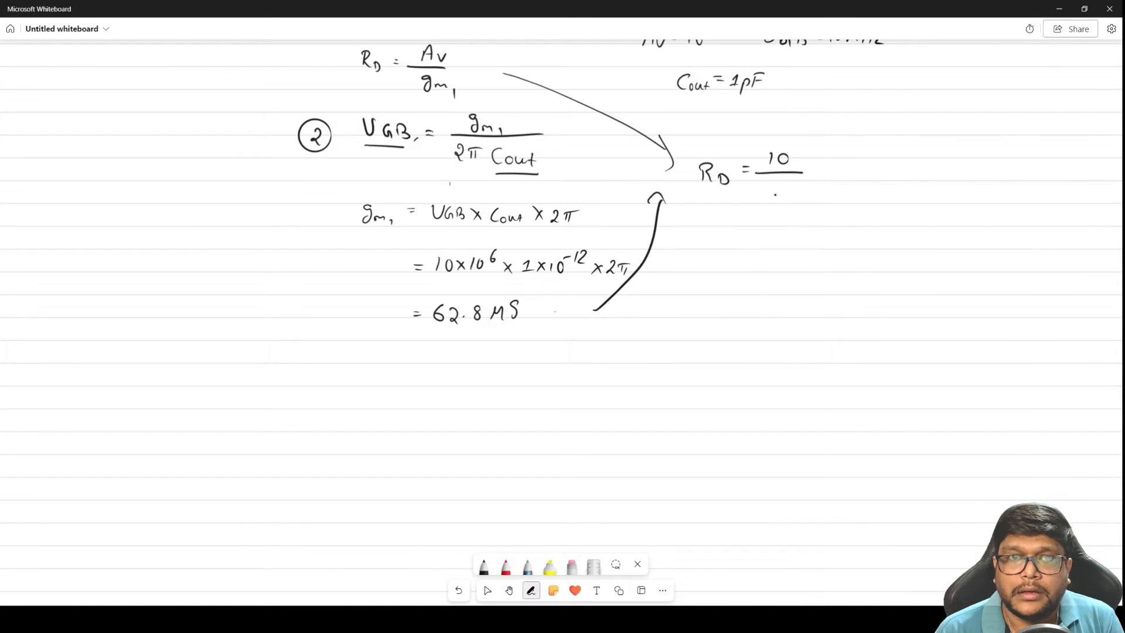
pyautogui.moveTo(772, 183)
pyautogui.mouseDown()
pyautogui.moveTo(766, 195)
pyautogui.moveTo(801, 200)
pyautogui.mouseUp()
pyautogui.moveTo(801, 189)
pyautogui.mouseDown()
pyautogui.moveTo(795, 199)
pyautogui.moveTo(830, 186)
pyautogui.moveTo(837, 194)
pyautogui.mouseUp()
pyautogui.click(845, 199)
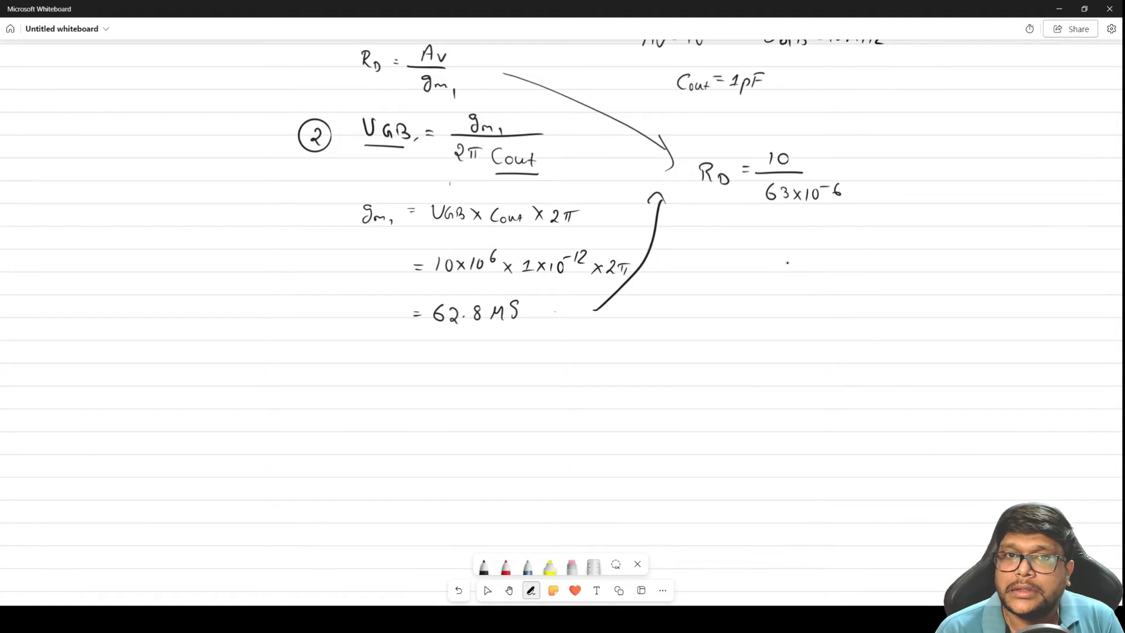
# Write the resistance result = 159.154K below the RD fraction
pyautogui.moveTo(745, 249); pyautogui.dragTo(752, 249)
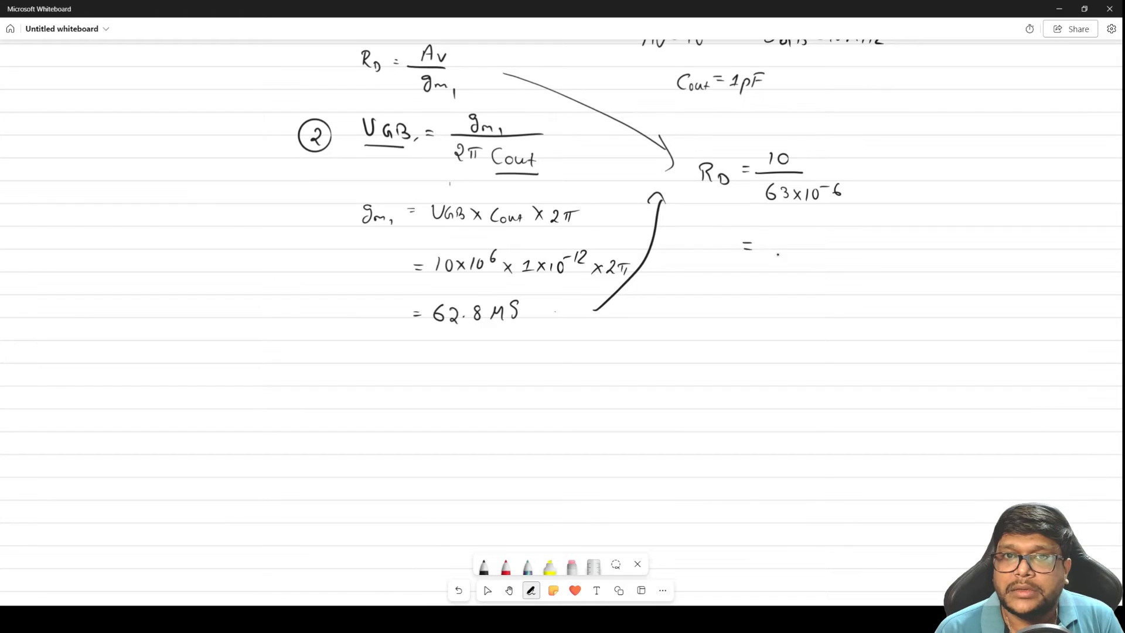
pyautogui.press('space')
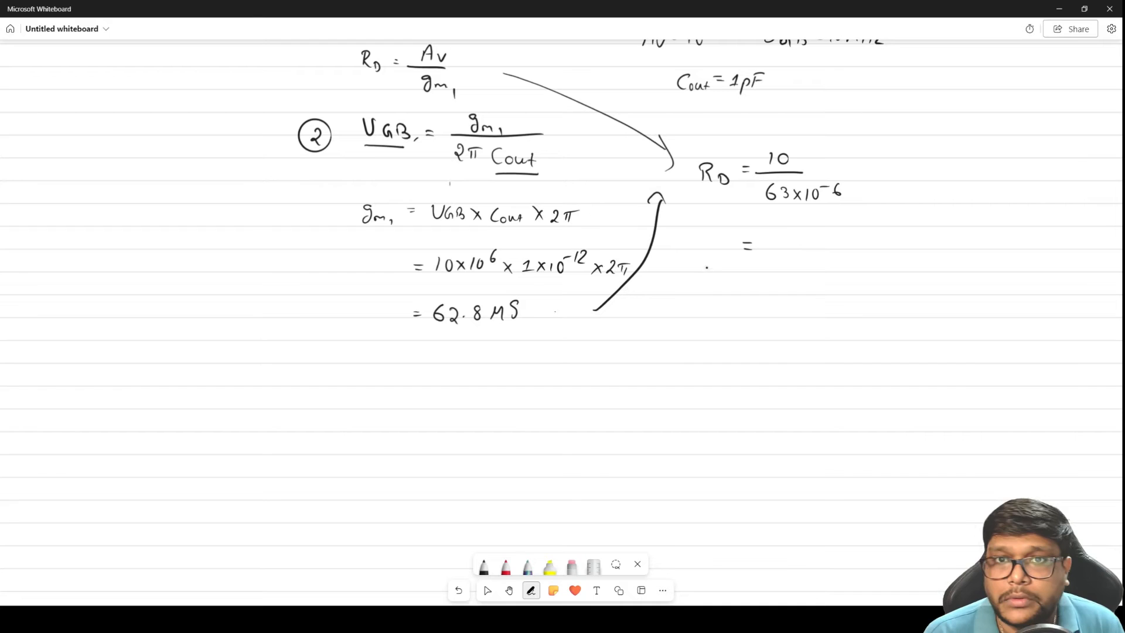
pyautogui.moveTo(763, 238)
pyautogui.mouseDown()
pyautogui.moveTo(759, 252)
pyautogui.moveTo(807, 252)
pyautogui.mouseUp()
pyautogui.click(797, 251)
pyautogui.moveTo(810, 241); pyautogui.dragTo(834, 255)
pyautogui.moveTo(846, 241); pyautogui.dragTo(844, 258)
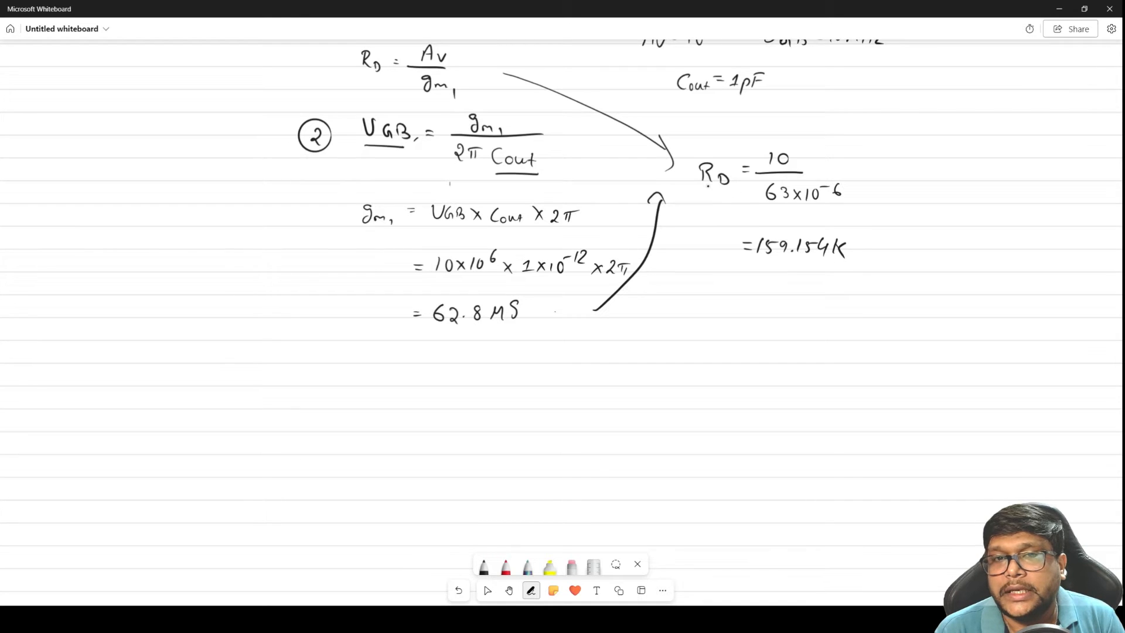
# Underline RD in its calculation and double-underline gm1 in the item 2 equation
pyautogui.moveTo(697, 186); pyautogui.dragTo(731, 189)
pyautogui.click(740, 251)
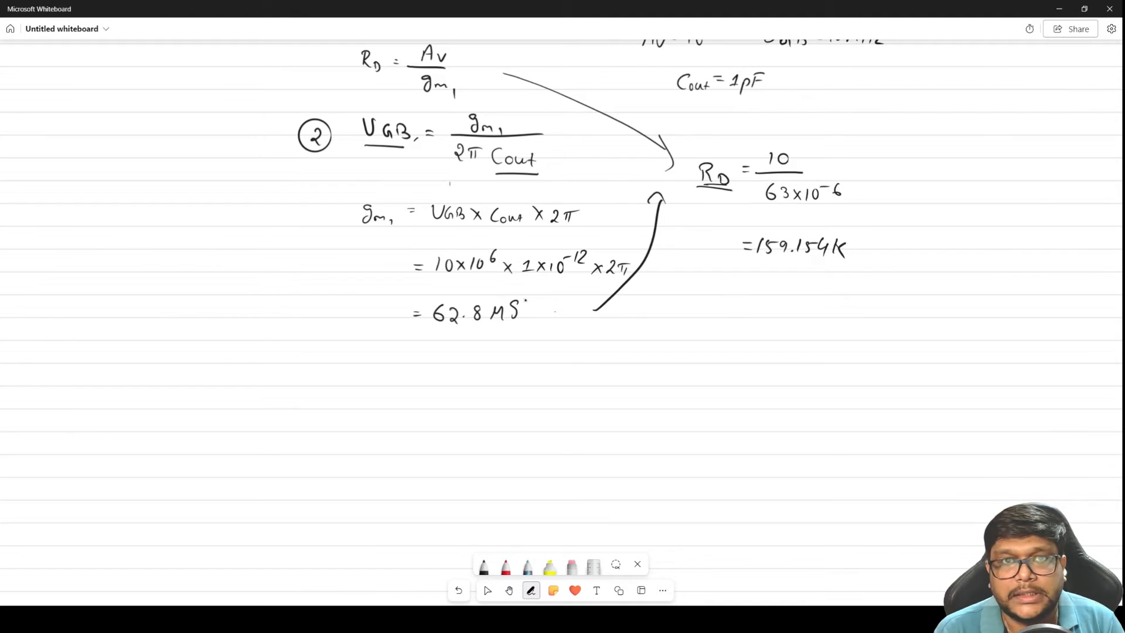
pyautogui.moveTo(359, 234); pyautogui.dragTo(385, 241)
pyautogui.click(428, 267)
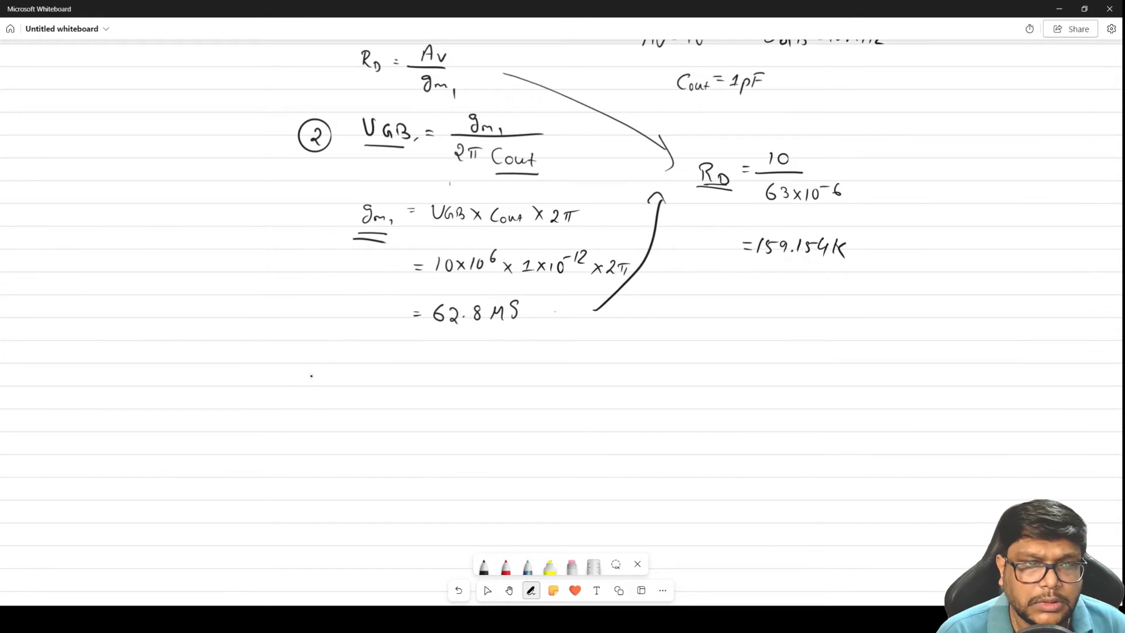
# Write circled item 3 with the start of the equation, Vout = VDD, below the gm1 result
pyautogui.moveTo(302, 369)
pyautogui.mouseDown()
pyautogui.moveTo(302, 382)
pyautogui.moveTo(310, 358)
pyautogui.moveTo(378, 368)
pyautogui.moveTo(397, 384)
pyautogui.moveTo(438, 383)
pyautogui.moveTo(448, 368)
pyautogui.moveTo(461, 386)
pyautogui.mouseUp()
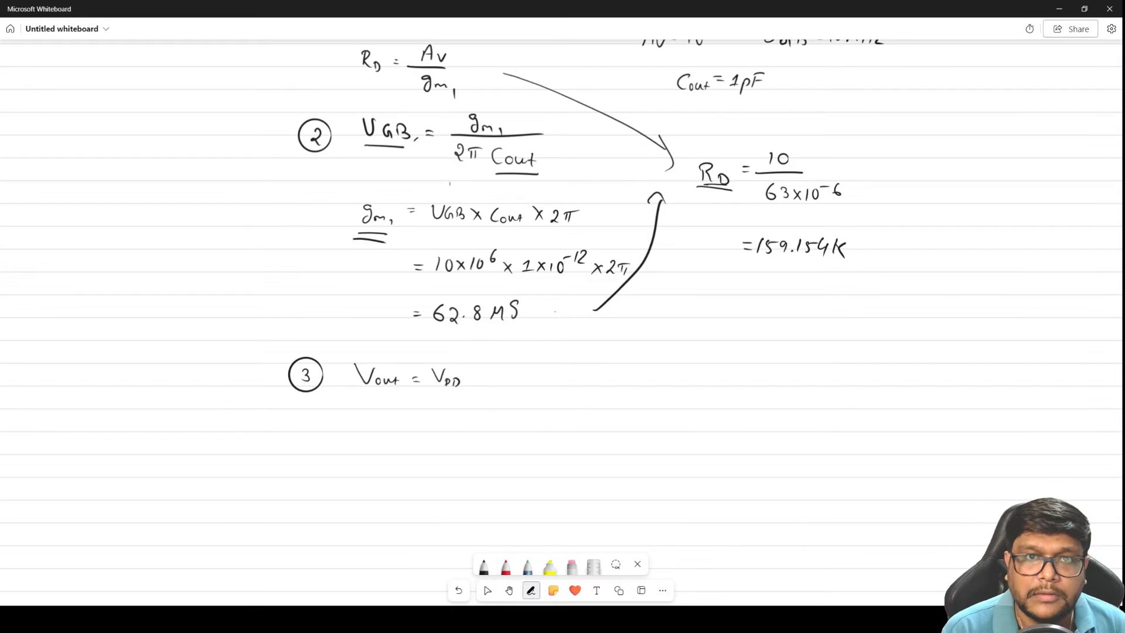
# Underline VDD in the second circuit, circle its RD label and draw an arrow toward the circled RD
pyautogui.press('space')
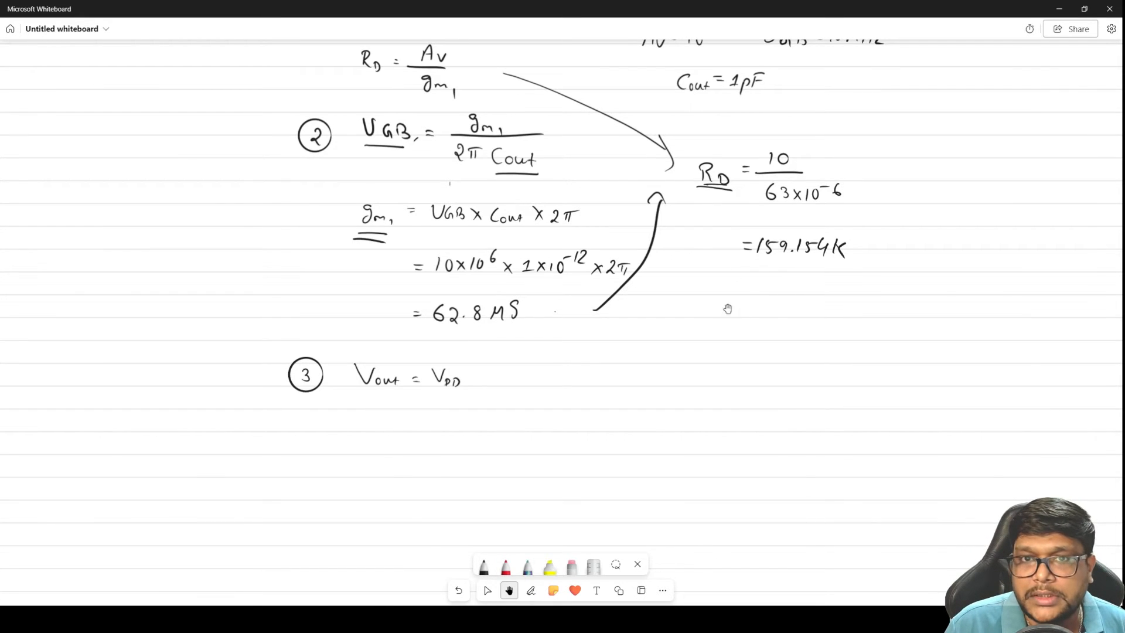
pyautogui.scroll(5, 728, 308)
pyautogui.hotkey('alt', 'w')
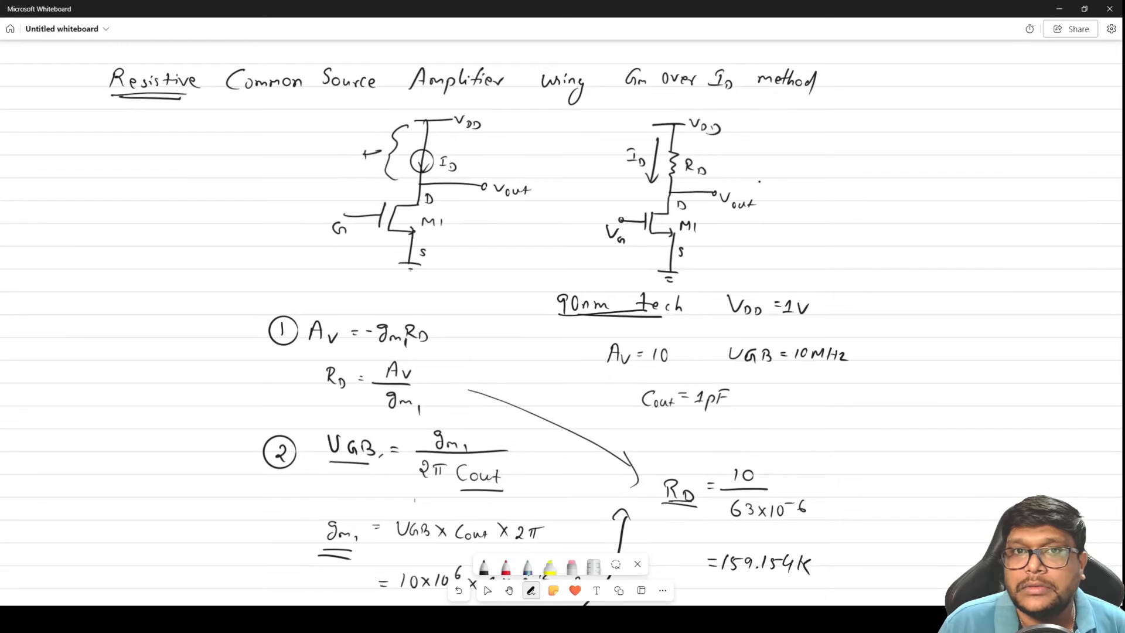
pyautogui.moveTo(693, 134); pyautogui.dragTo(715, 134)
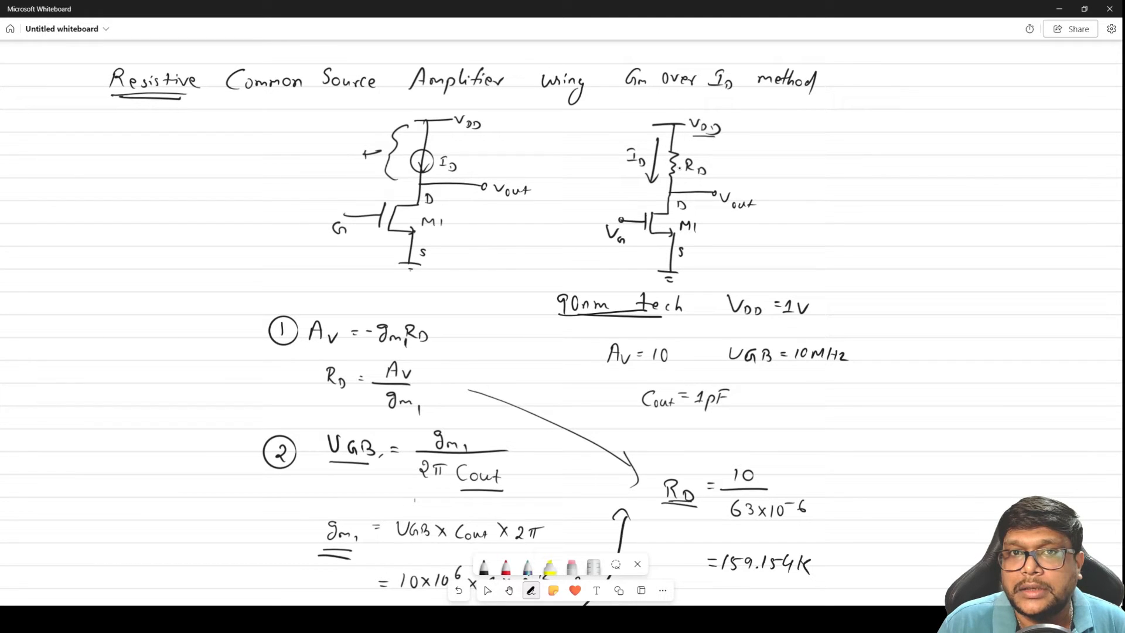
pyautogui.moveTo(713, 161)
pyautogui.mouseDown()
pyautogui.moveTo(699, 188)
pyautogui.moveTo(694, 151)
pyautogui.moveTo(717, 167)
pyautogui.mouseUp()
pyautogui.moveTo(744, 169)
pyautogui.mouseDown()
pyautogui.moveTo(727, 169)
pyautogui.moveTo(736, 175)
pyautogui.mouseUp()
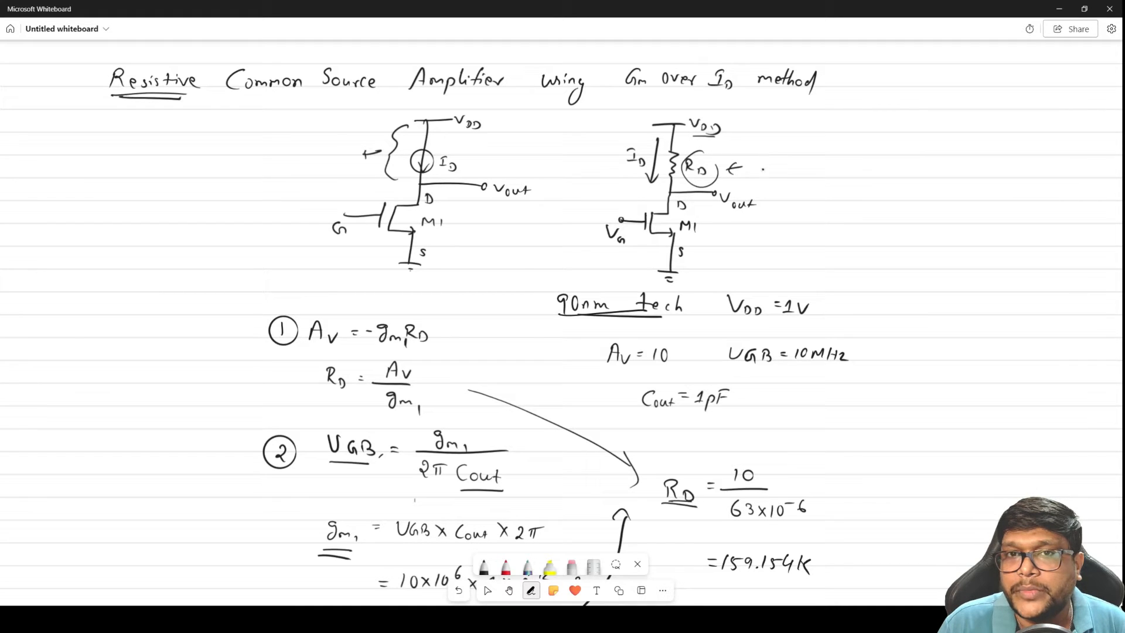
# Write "Voltage drop = ID RD" beside the arrow at the second circuit's resistor
pyautogui.moveTo(758, 161); pyautogui.dragTo(779, 173)
pyautogui.moveTo(785, 160)
pyautogui.mouseDown()
pyautogui.moveTo(784, 172)
pyautogui.moveTo(797, 171)
pyautogui.mouseUp()
pyautogui.moveTo(805, 167); pyautogui.dragTo(799, 182)
pyautogui.moveTo(808, 171)
pyautogui.mouseDown()
pyautogui.moveTo(837, 162)
pyautogui.moveTo(835, 175)
pyautogui.mouseUp()
pyautogui.moveTo(841, 169); pyautogui.dragTo(847, 168)
pyautogui.moveTo(852, 168)
pyautogui.mouseDown()
pyautogui.moveTo(853, 182)
pyautogui.moveTo(917, 179)
pyautogui.mouseUp()
pyautogui.click(877, 168)
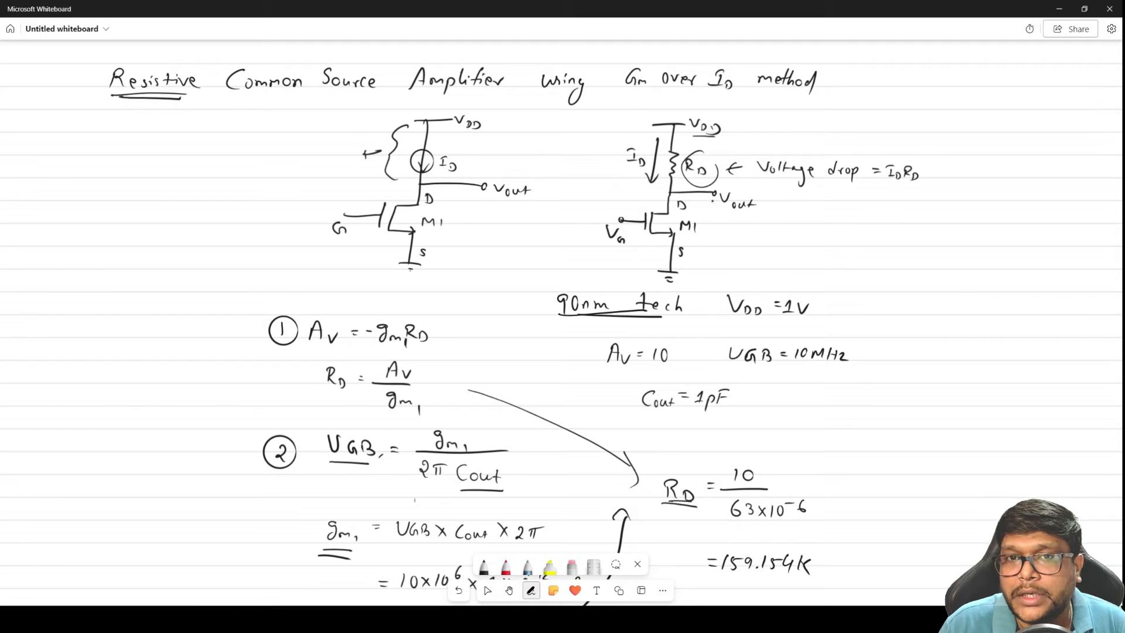
# Draw a grounded capacitor labelled Cout at the second circuit's Vout node and write Vout = VDD − ID RD beside it
pyautogui.moveTo(715, 194)
pyautogui.mouseDown()
pyautogui.moveTo(723, 216)
pyautogui.moveTo(709, 271)
pyautogui.moveTo(718, 272)
pyautogui.mouseUp()
pyautogui.moveTo(736, 223)
pyautogui.mouseDown()
pyautogui.moveTo(736, 234)
pyautogui.moveTo(758, 232)
pyautogui.mouseUp()
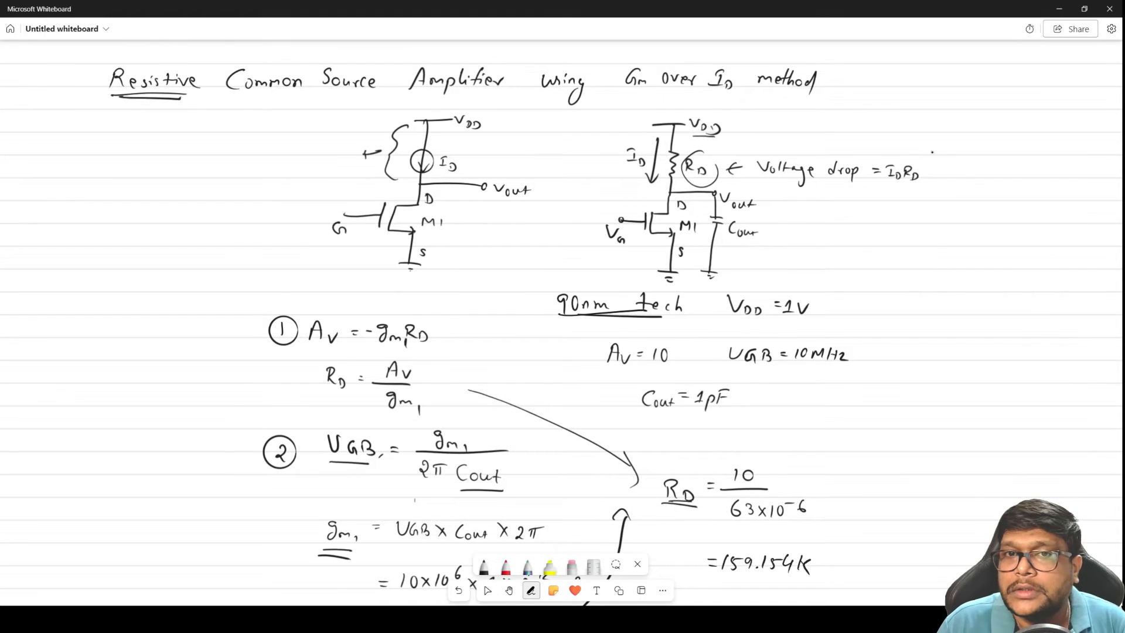
pyautogui.moveTo(823, 209); pyautogui.dragTo(851, 230)
pyautogui.moveTo(850, 222); pyautogui.dragTo(873, 220)
pyautogui.moveTo(867, 226)
pyautogui.mouseDown()
pyautogui.moveTo(943, 233)
pyautogui.moveTo(952, 218)
pyautogui.moveTo(959, 235)
pyautogui.moveTo(985, 236)
pyautogui.mouseUp()
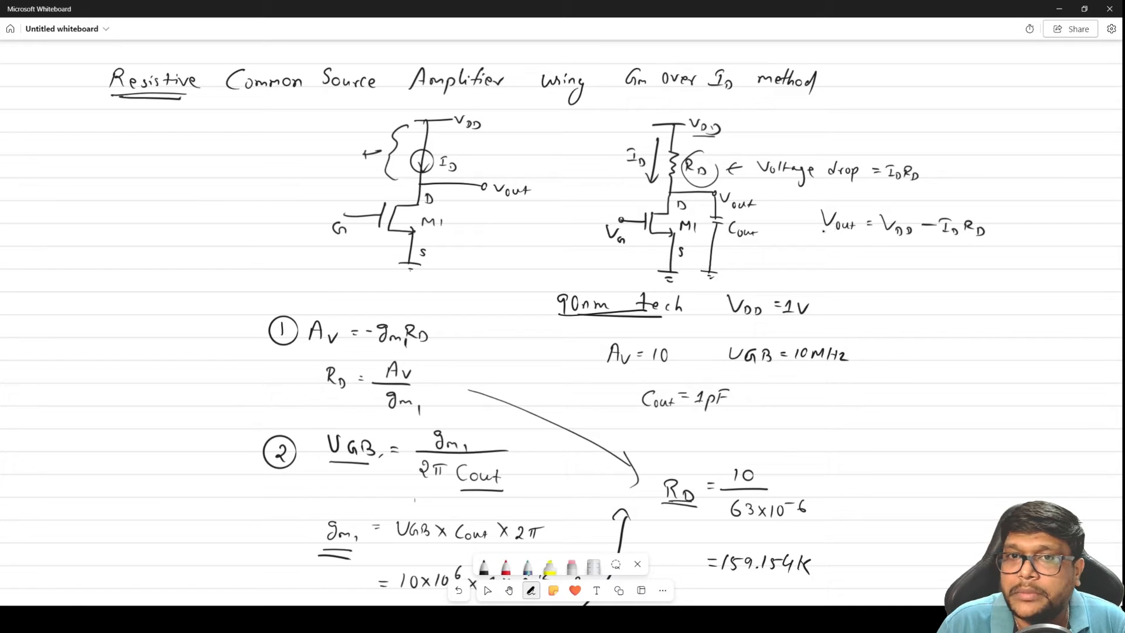
# Complete the item 3 equation by adding − ID RD after VDD
pyautogui.click(510, 591)
pyautogui.moveTo(540, 543); pyautogui.dragTo(587, 232)
pyautogui.click(531, 591)
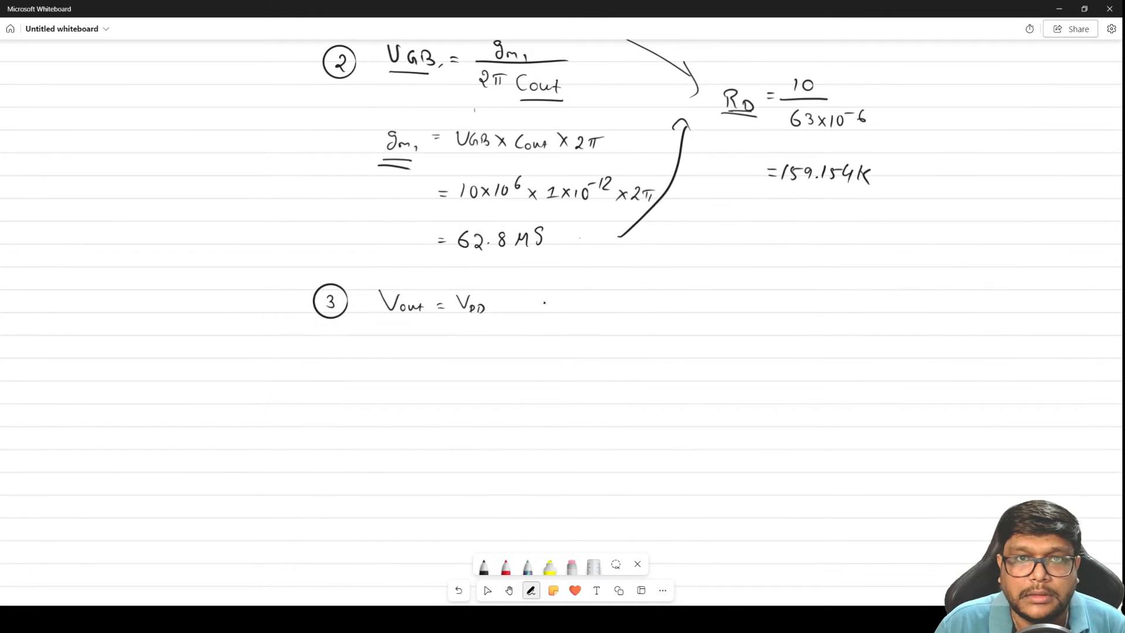
pyautogui.moveTo(512, 297)
pyautogui.mouseDown()
pyautogui.moveTo(511, 310)
pyautogui.moveTo(516, 294)
pyautogui.mouseUp()
pyautogui.moveTo(507, 310); pyautogui.dragTo(549, 313)
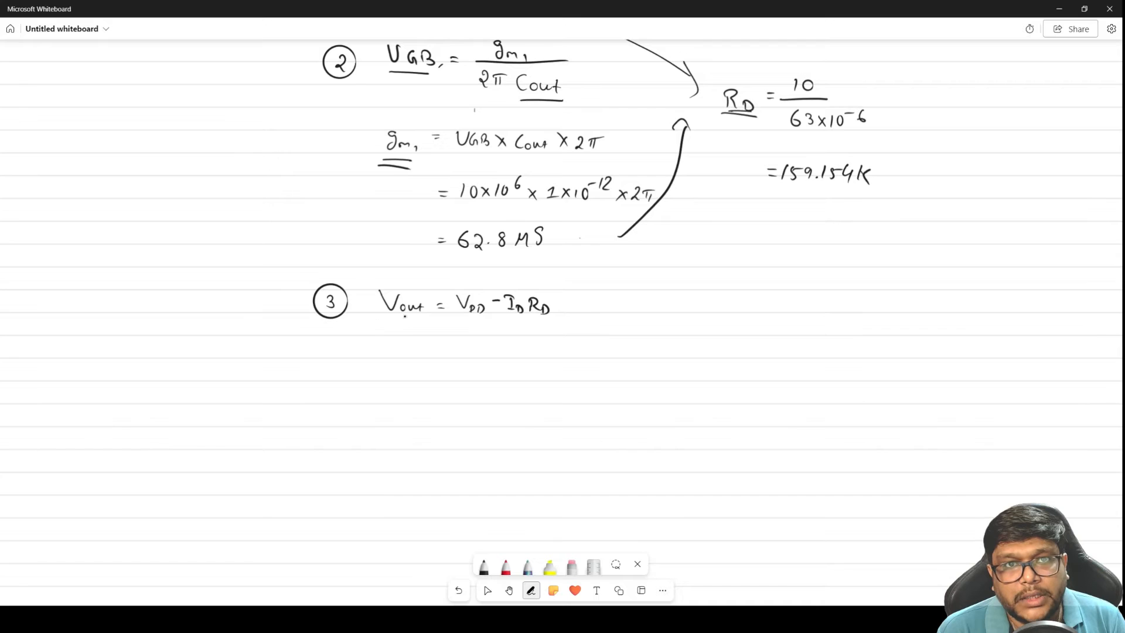
# Double-underline Vout in item 3 and write an equality to VDS1 below it
pyautogui.moveTo(423, 315); pyautogui.dragTo(387, 320)
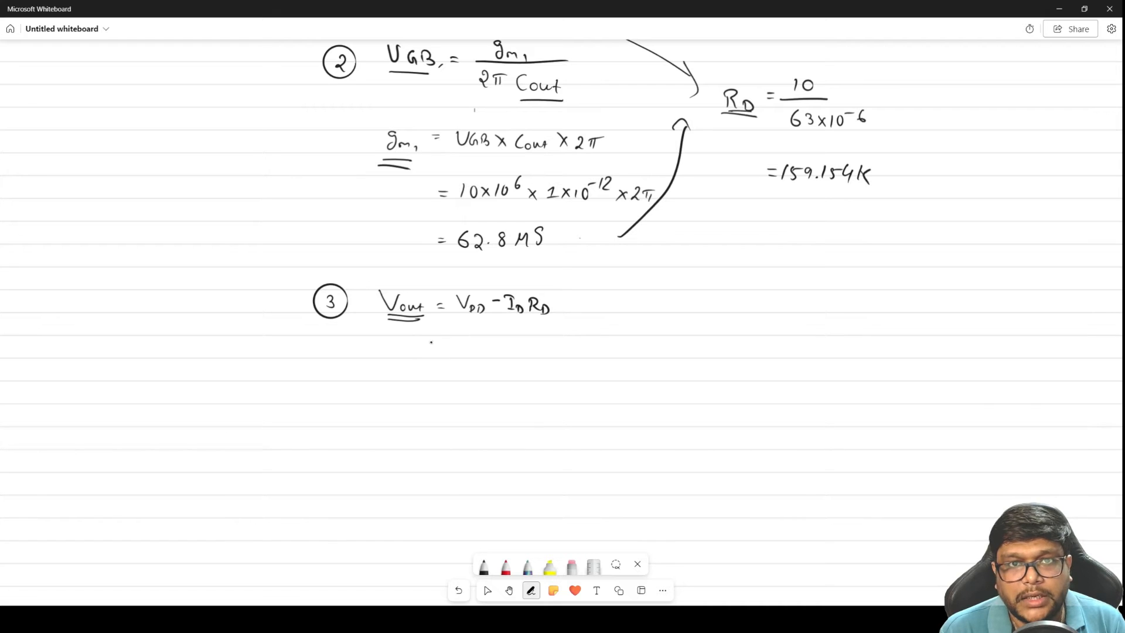
pyautogui.moveTo(385, 345)
pyautogui.mouseDown()
pyautogui.moveTo(403, 342)
pyautogui.moveTo(411, 357)
pyautogui.moveTo(404, 335)
pyautogui.mouseUp()
pyautogui.click(417, 356)
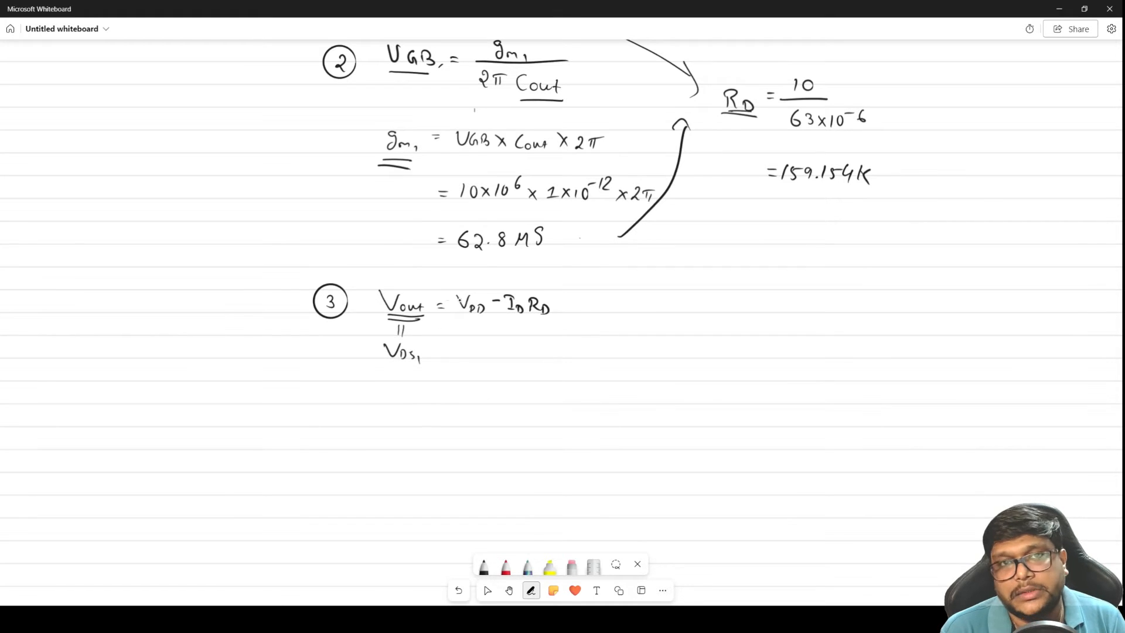
pyautogui.press('space')
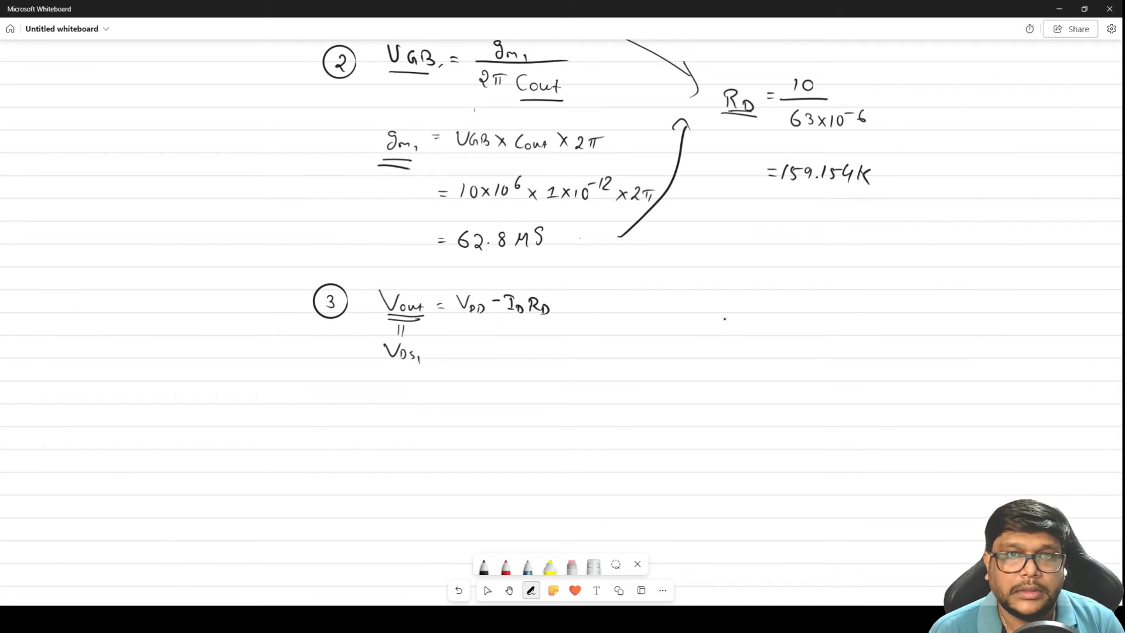
# Write circled item 4 beside item 3, followed by Av = and gm1 over a fraction bar
pyautogui.moveTo(613, 292); pyautogui.dragTo(618, 309)
pyautogui.moveTo(612, 287)
pyautogui.mouseDown()
pyautogui.moveTo(660, 306)
pyautogui.moveTo(737, 298)
pyautogui.mouseUp()
pyautogui.moveTo(741, 296)
pyautogui.mouseDown()
pyautogui.moveTo(731, 305)
pyautogui.moveTo(780, 308)
pyautogui.mouseUp()
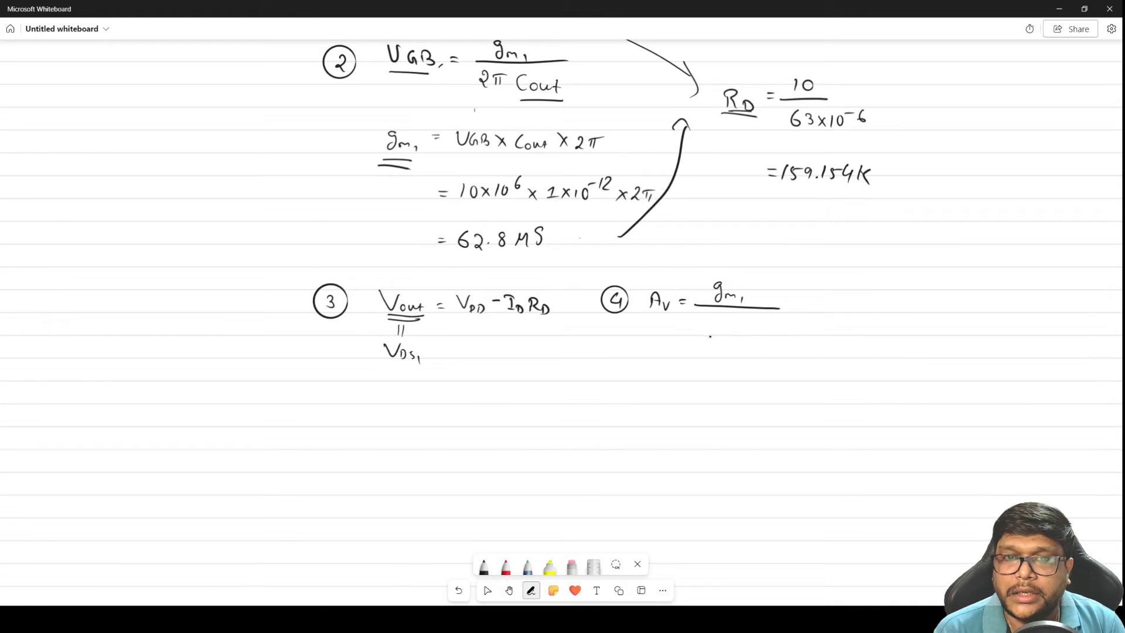
pyautogui.press('space')
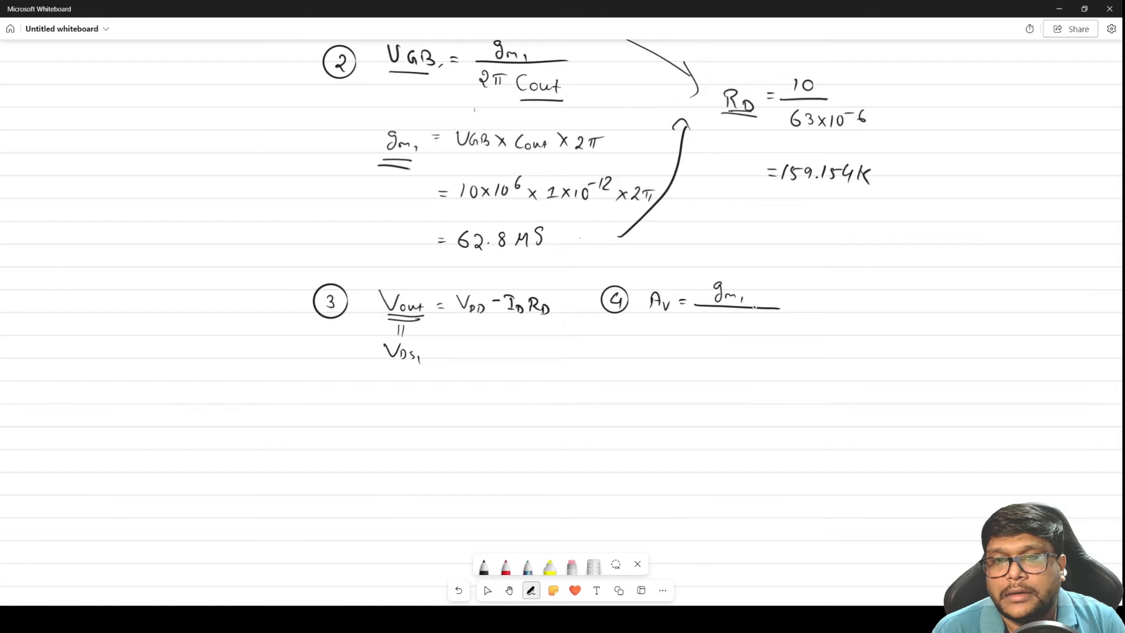
# Erase gm1 and the fraction bar from item 4, keeping Av =
pyautogui.click(509, 590)
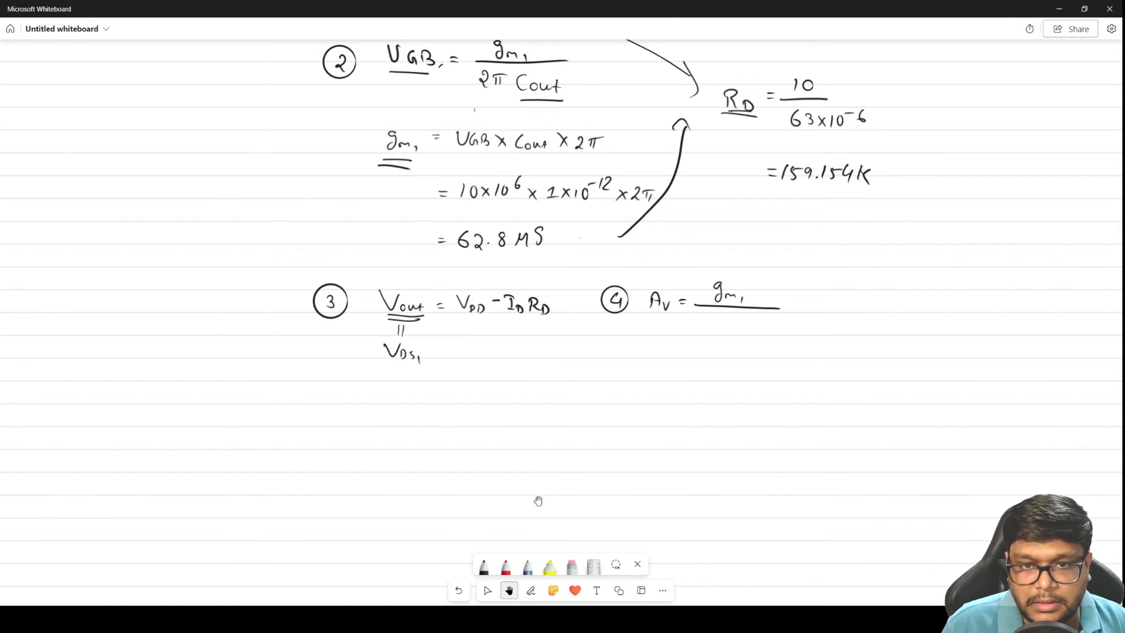
pyautogui.click(533, 592)
pyautogui.click(571, 566)
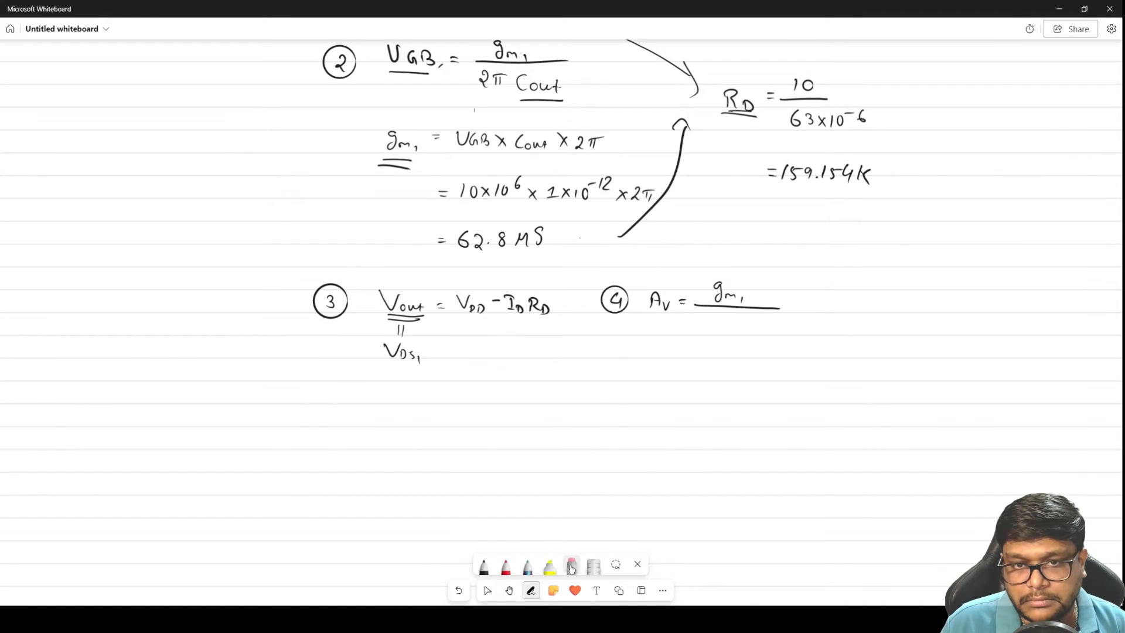
pyautogui.moveTo(738, 290)
pyautogui.mouseDown()
pyautogui.moveTo(766, 302)
pyautogui.moveTo(727, 280)
pyautogui.moveTo(698, 299)
pyautogui.mouseUp()
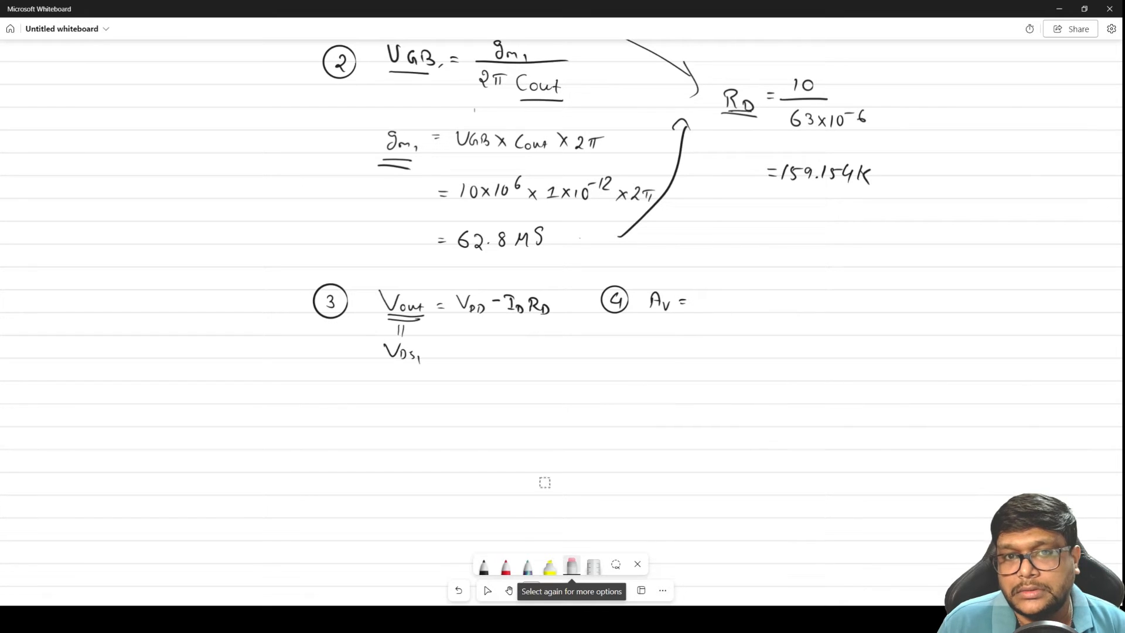
# Write −gm1 (ro1 || RD) after Av = in item 4 with the black pen
pyautogui.click(484, 566)
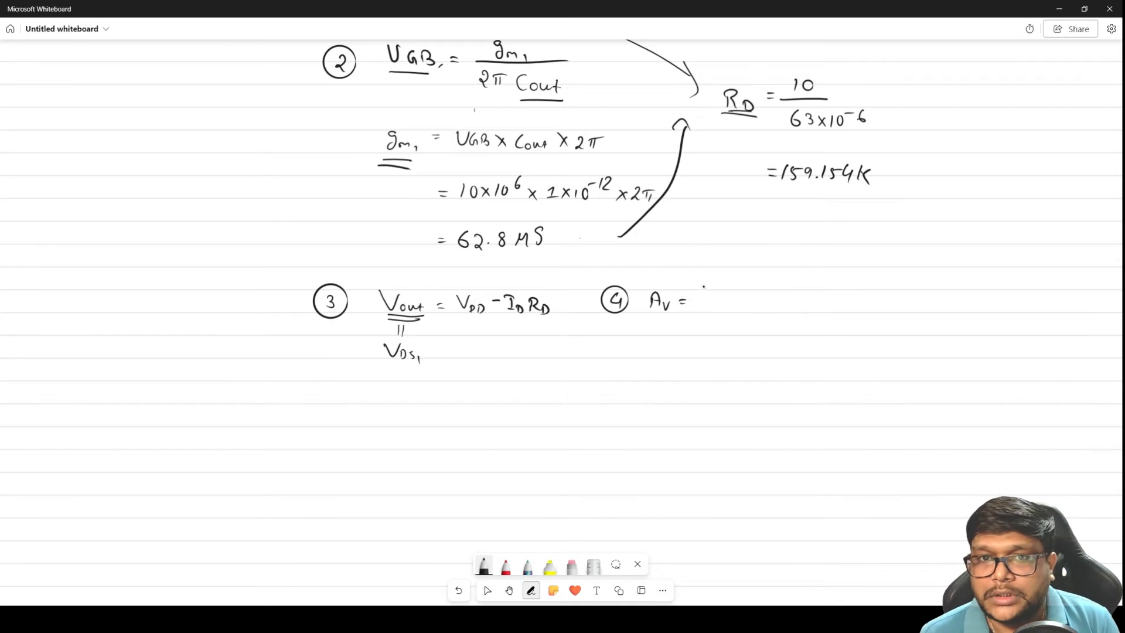
pyautogui.moveTo(707, 295)
pyautogui.mouseDown()
pyautogui.moveTo(696, 316)
pyautogui.moveTo(721, 318)
pyautogui.moveTo(697, 303)
pyautogui.moveTo(746, 316)
pyautogui.moveTo(767, 300)
pyautogui.moveTo(775, 322)
pyautogui.moveTo(791, 311)
pyautogui.mouseUp()
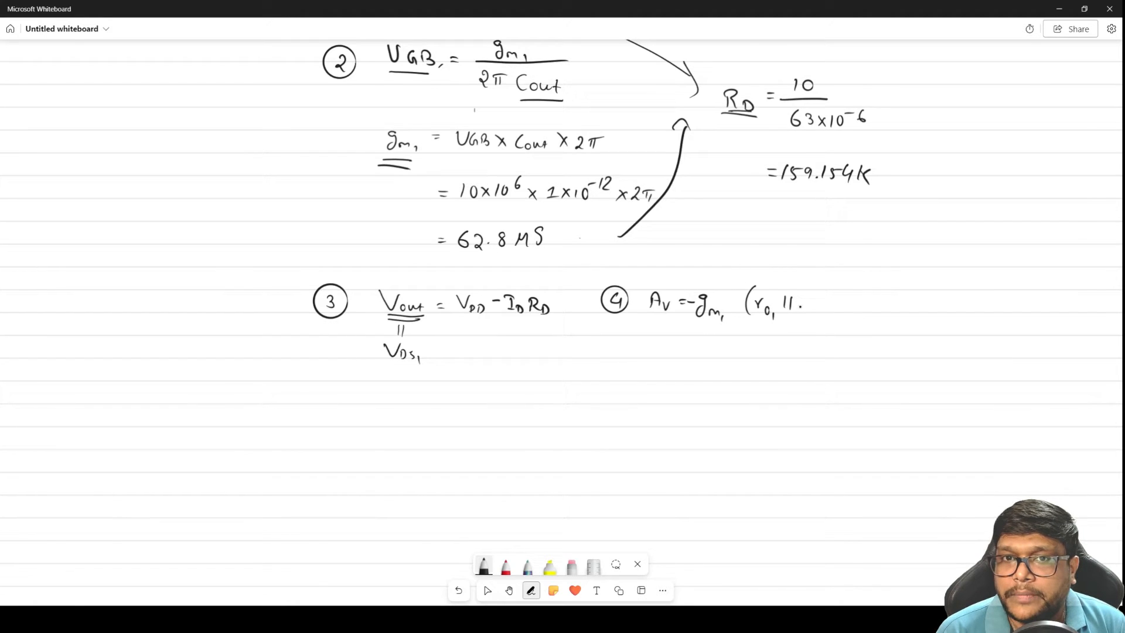
pyautogui.moveTo(804, 298)
pyautogui.mouseDown()
pyautogui.moveTo(825, 313)
pyautogui.moveTo(839, 298)
pyautogui.mouseUp()
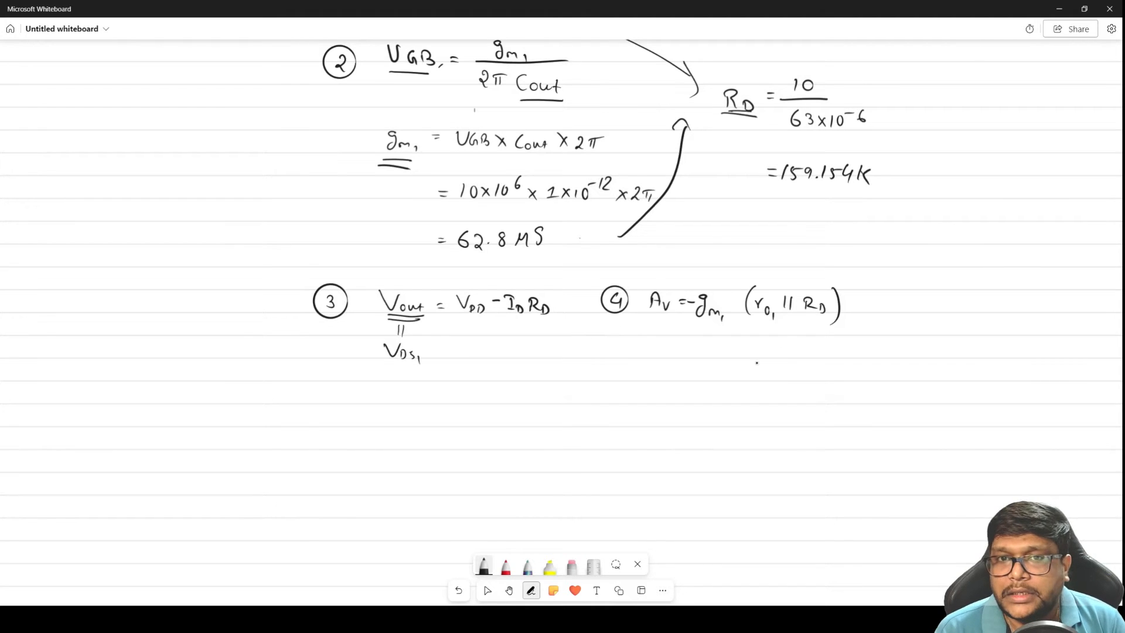
# Double-underline ro1 in item 4 and expand the gain on the line below as −gm1 (ro1 RD / (ro1 + RD))
pyautogui.moveTo(758, 322); pyautogui.dragTo(773, 324)
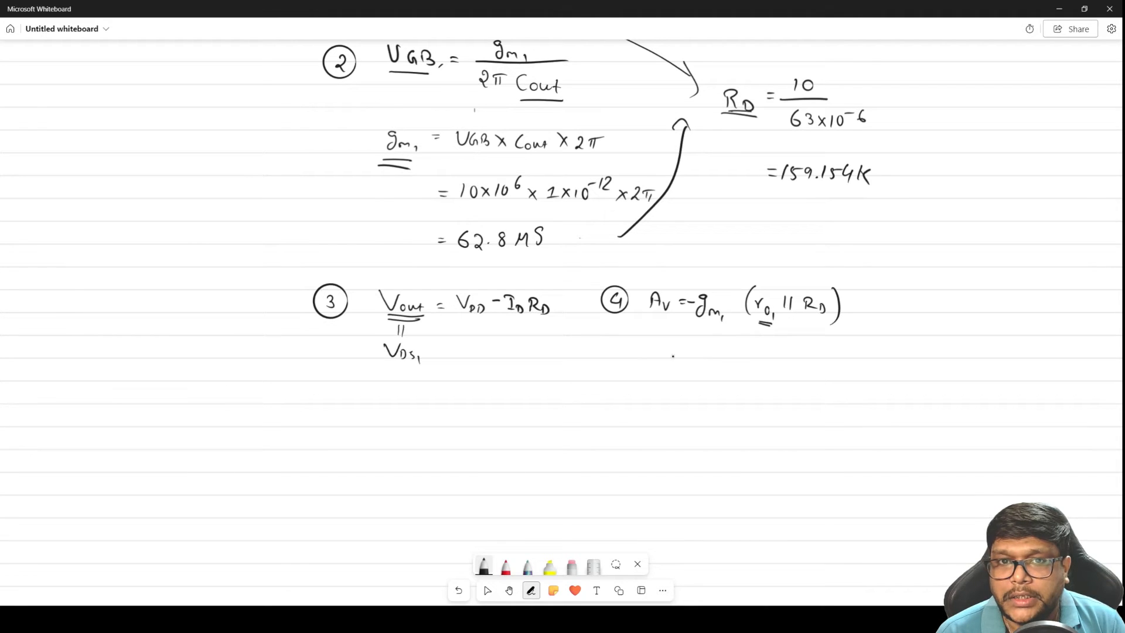
pyautogui.moveTo(716, 351)
pyautogui.mouseDown()
pyautogui.moveTo(708, 370)
pyautogui.moveTo(733, 366)
pyautogui.mouseUp()
pyautogui.moveTo(737, 366)
pyautogui.mouseDown()
pyautogui.moveTo(778, 347)
pyautogui.moveTo(790, 361)
pyautogui.moveTo(802, 350)
pyautogui.moveTo(839, 365)
pyautogui.mouseUp()
pyautogui.moveTo(769, 376); pyautogui.dragTo(828, 390)
pyautogui.moveTo(844, 345); pyautogui.dragTo(833, 392)
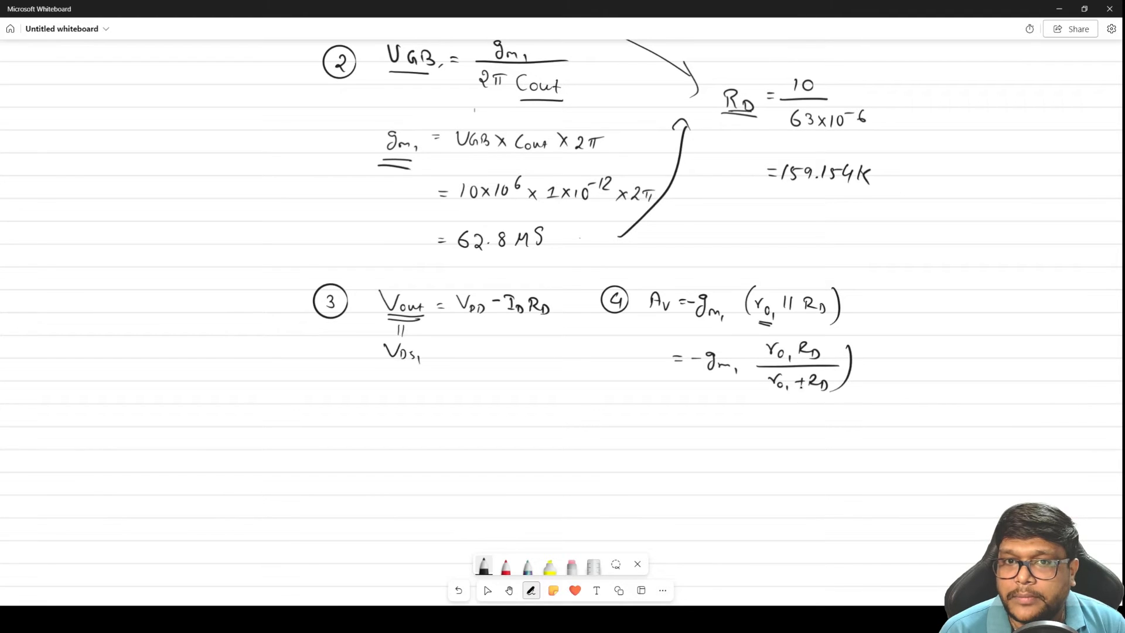
pyautogui.moveTo(764, 336); pyautogui.dragTo(752, 397)
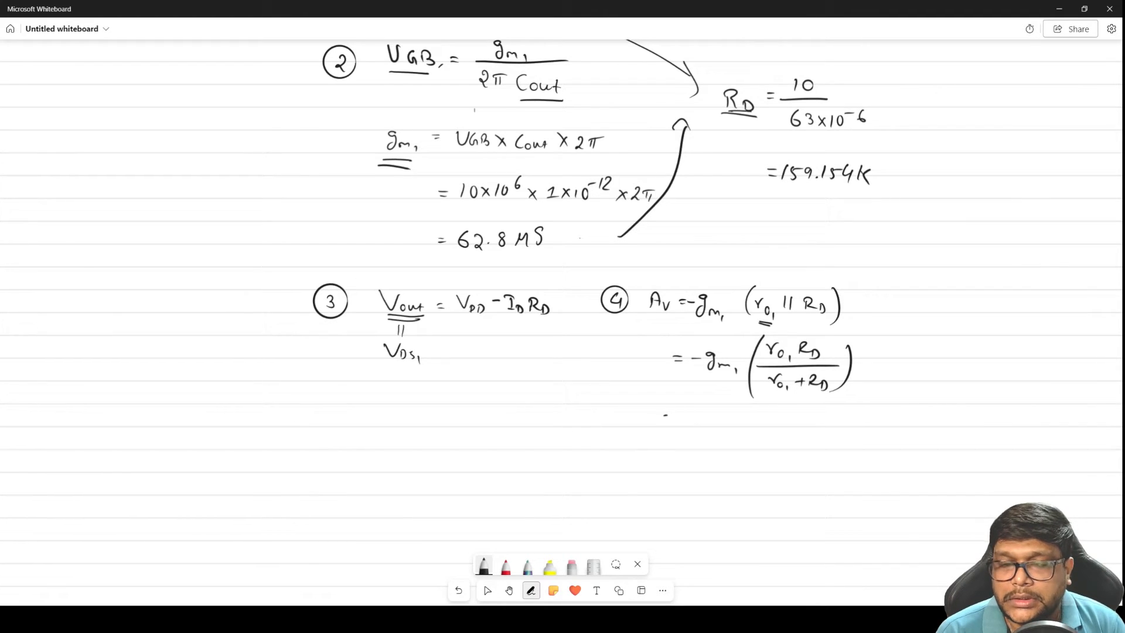
# Begin a third gain line with = −gm1 ( and note ro1 = 1/(λ ID) beside a curly bracket, with a downward arrow from λ
pyautogui.moveTo(684, 418)
pyautogui.mouseDown()
pyautogui.moveTo(729, 434)
pyautogui.moveTo(764, 470)
pyautogui.mouseUp()
pyautogui.click(738, 438)
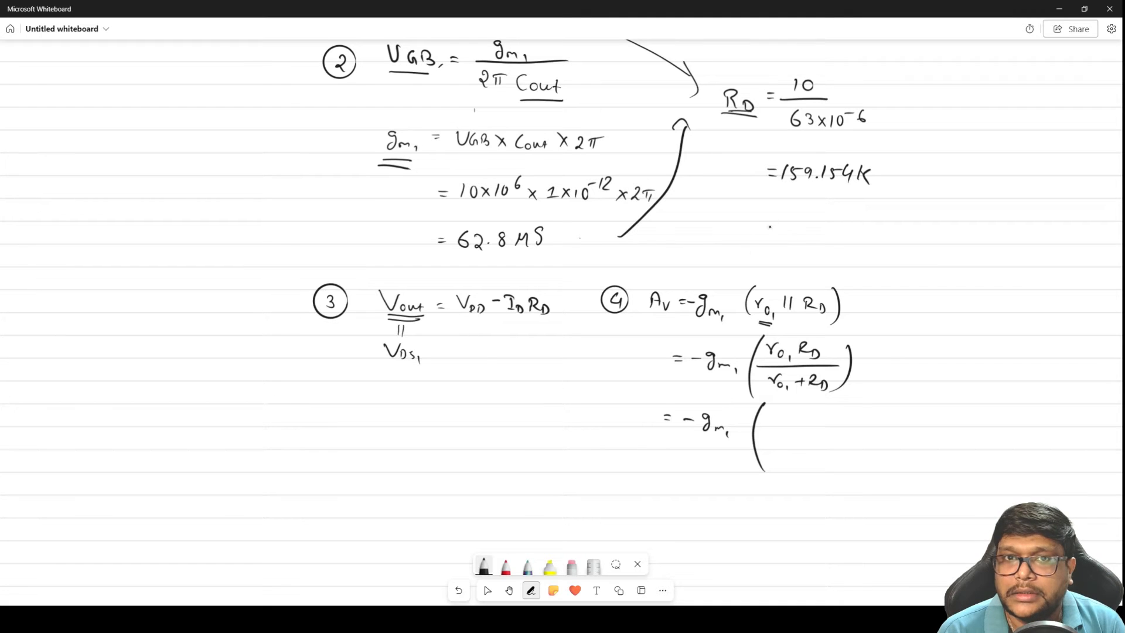
pyautogui.moveTo(889, 286); pyautogui.dragTo(875, 418)
pyautogui.moveTo(906, 305); pyautogui.dragTo(944, 303)
pyautogui.moveTo(936, 309); pyautogui.dragTo(944, 308)
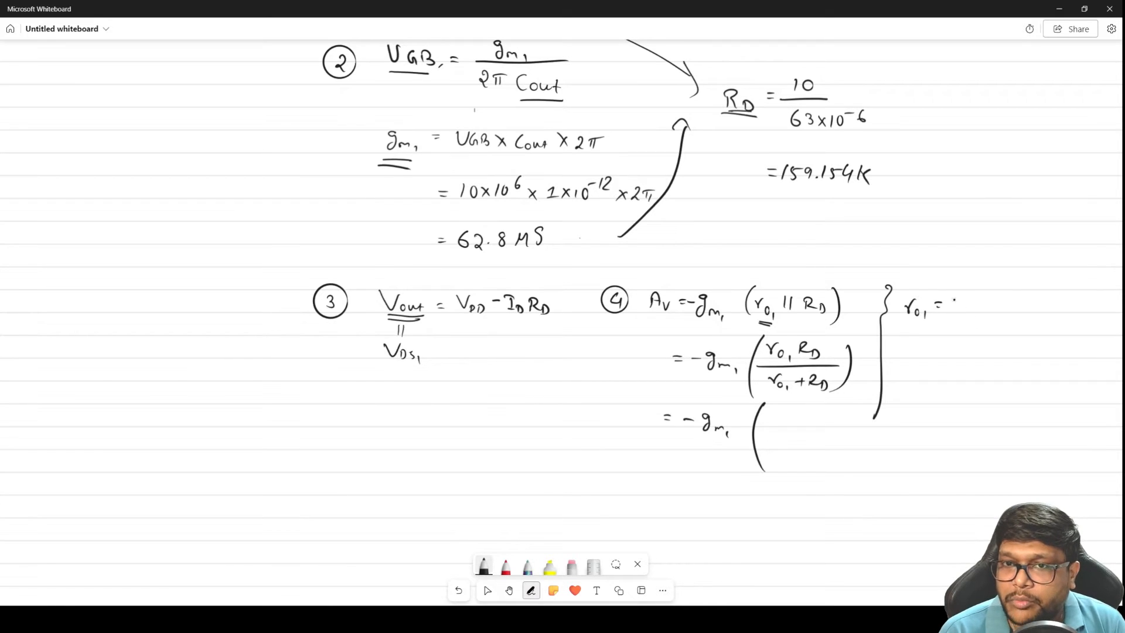
pyautogui.moveTo(967, 286)
pyautogui.mouseDown()
pyautogui.moveTo(965, 300)
pyautogui.moveTo(984, 306)
pyautogui.moveTo(962, 329)
pyautogui.mouseUp()
pyautogui.moveTo(957, 322)
pyautogui.mouseDown()
pyautogui.moveTo(978, 332)
pyautogui.moveTo(948, 357)
pyautogui.mouseUp()
pyautogui.moveTo(946, 347); pyautogui.dragTo(954, 355)
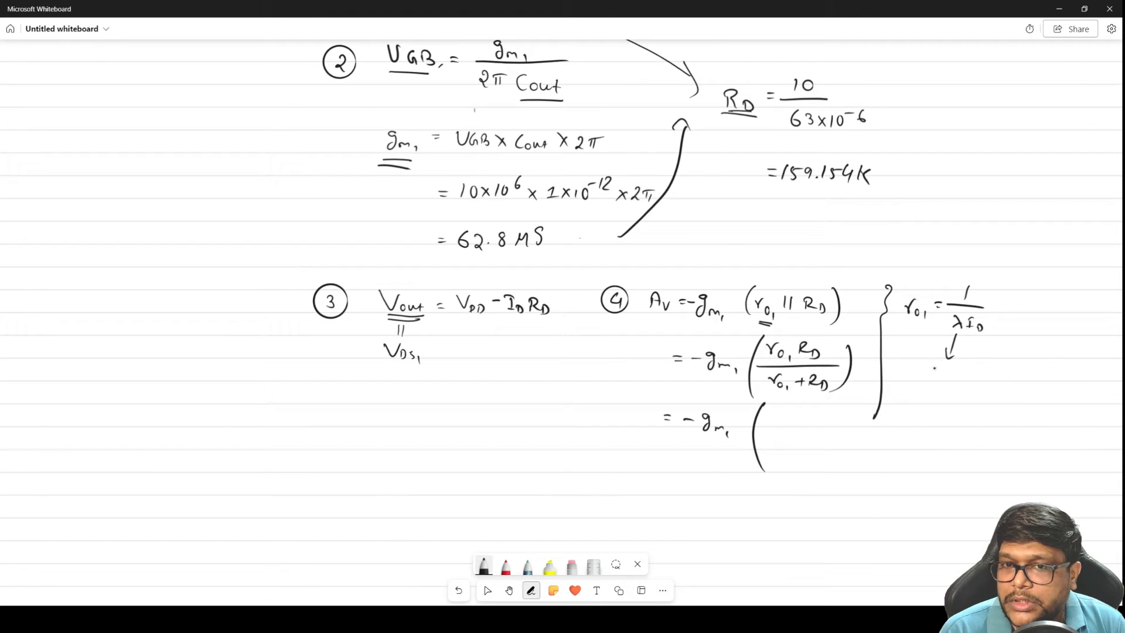
# Label the arrow from λ as channel length modulation and double-underline ID in the ro1 formula
pyautogui.moveTo(938, 370)
pyautogui.mouseDown()
pyautogui.moveTo(935, 380)
pyautogui.moveTo(972, 384)
pyautogui.moveTo(990, 370)
pyautogui.moveTo(1020, 400)
pyautogui.mouseUp()
pyautogui.moveTo(1026, 394)
pyautogui.mouseDown()
pyautogui.moveTo(1035, 384)
pyautogui.moveTo(1042, 396)
pyautogui.mouseUp()
pyautogui.click(974, 409)
pyautogui.moveTo(959, 405); pyautogui.dragTo(1018, 420)
pyautogui.moveTo(1023, 409)
pyautogui.mouseDown()
pyautogui.moveTo(1020, 418)
pyautogui.moveTo(1044, 425)
pyautogui.mouseUp()
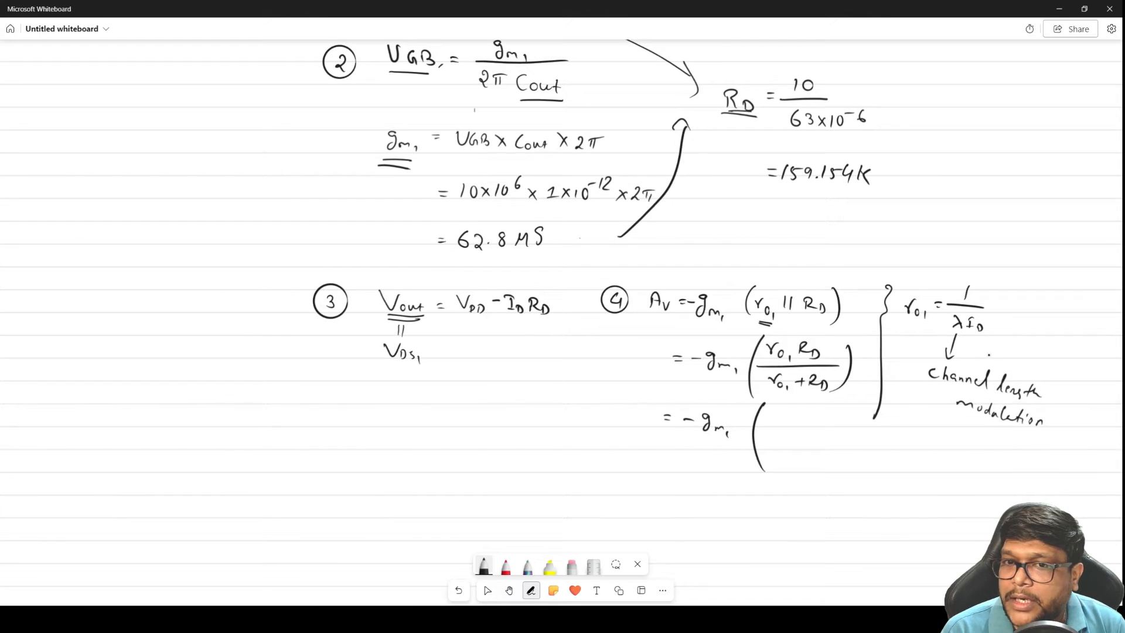
pyautogui.moveTo(972, 337); pyautogui.dragTo(986, 336)
pyautogui.moveTo(974, 343); pyautogui.dragTo(988, 340)
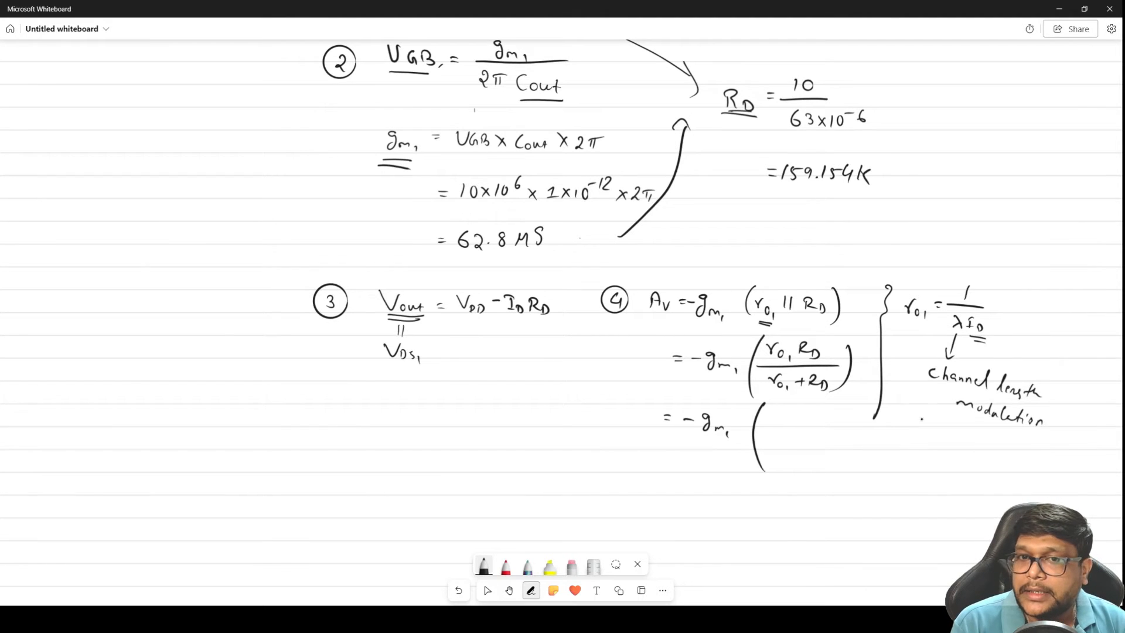
# Write gds = λ ID below the channel length modulation note
pyautogui.moveTo(903, 414)
pyautogui.mouseDown()
pyautogui.moveTo(897, 436)
pyautogui.moveTo(923, 441)
pyautogui.moveTo(936, 429)
pyautogui.moveTo(969, 447)
pyautogui.mouseUp()
pyautogui.moveTo(966, 434); pyautogui.dragTo(973, 447)
pyautogui.moveTo(977, 444); pyautogui.dragTo(981, 454)
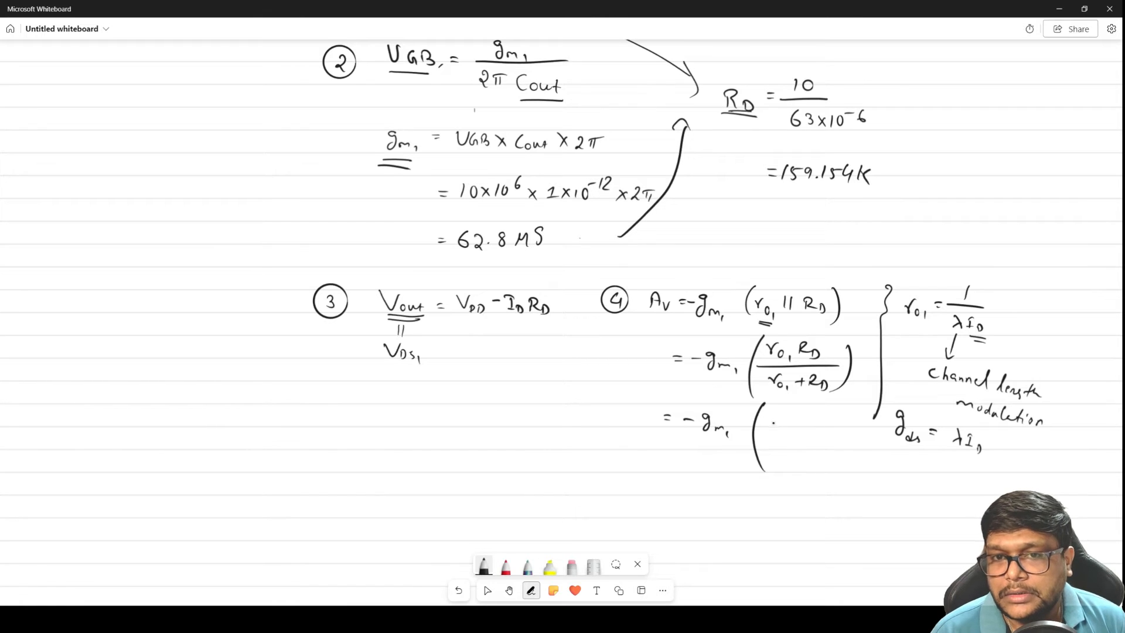
# Complete the bracket of the third gain line with (1/gds1 × RD) over (1/gds1 + RD)
pyautogui.moveTo(772, 432)
pyautogui.mouseDown()
pyautogui.moveTo(793, 432)
pyautogui.moveTo(775, 447)
pyautogui.moveTo(852, 446)
pyautogui.mouseUp()
pyautogui.moveTo(770, 455)
pyautogui.mouseDown()
pyautogui.moveTo(863, 461)
pyautogui.moveTo(787, 476)
pyautogui.moveTo(798, 480)
pyautogui.moveTo(778, 499)
pyautogui.moveTo(801, 504)
pyautogui.moveTo(832, 481)
pyautogui.mouseUp()
pyautogui.moveTo(826, 477)
pyautogui.mouseDown()
pyautogui.moveTo(825, 487)
pyautogui.moveTo(859, 497)
pyautogui.mouseUp()
pyautogui.click(871, 456)
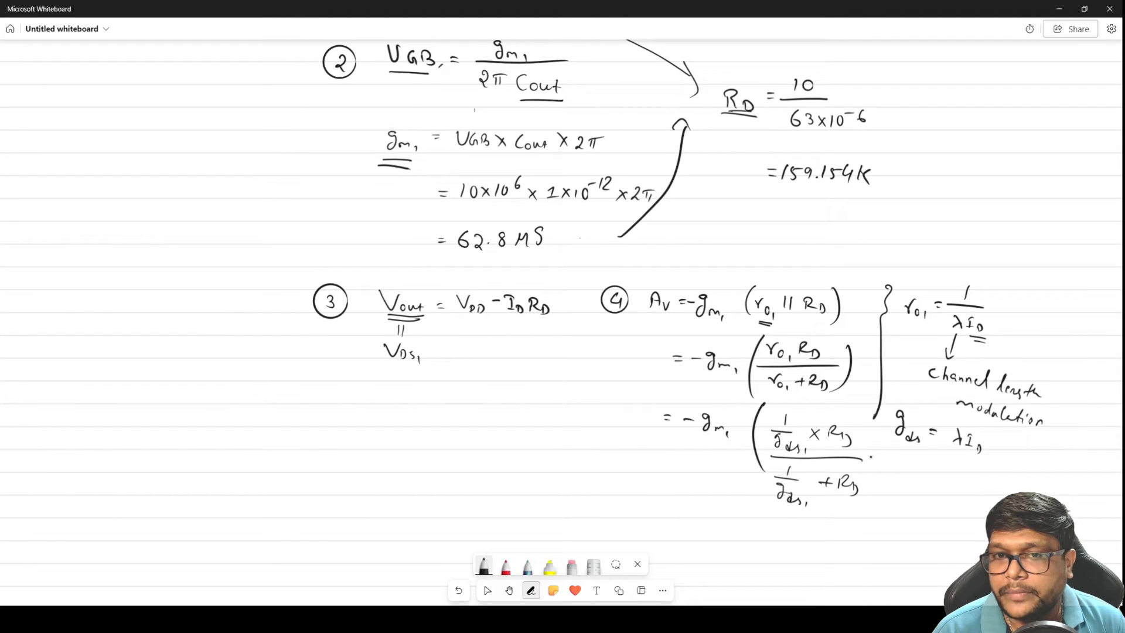
pyautogui.moveTo(862, 418); pyautogui.dragTo(854, 513)
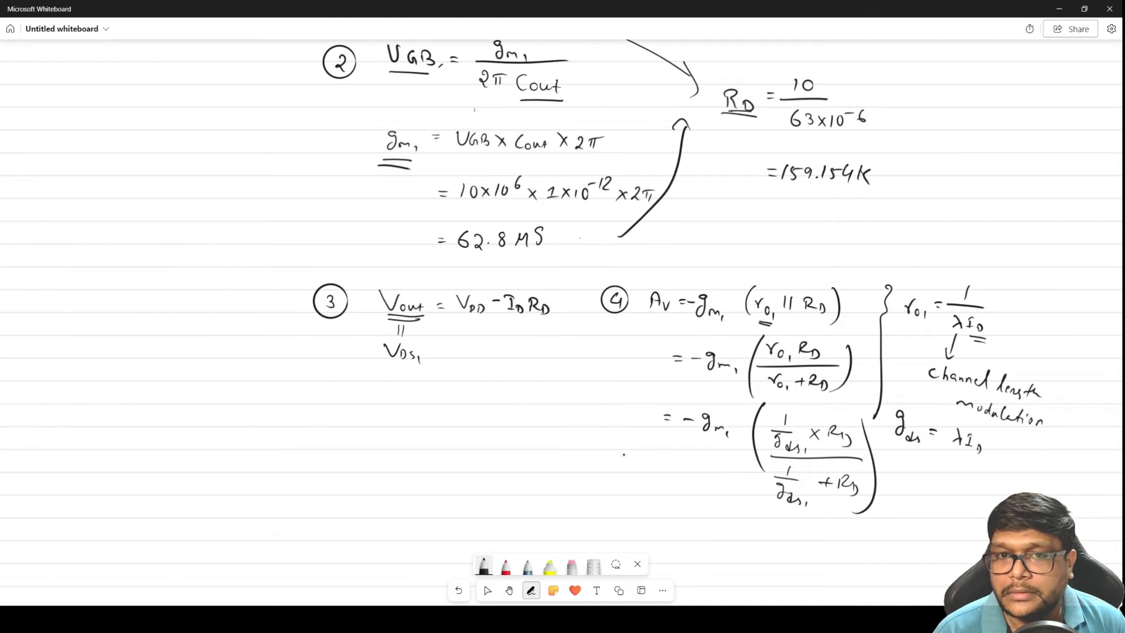
# Write Av = −gm1/gds1 in the blank area below item 3
pyautogui.click(487, 591)
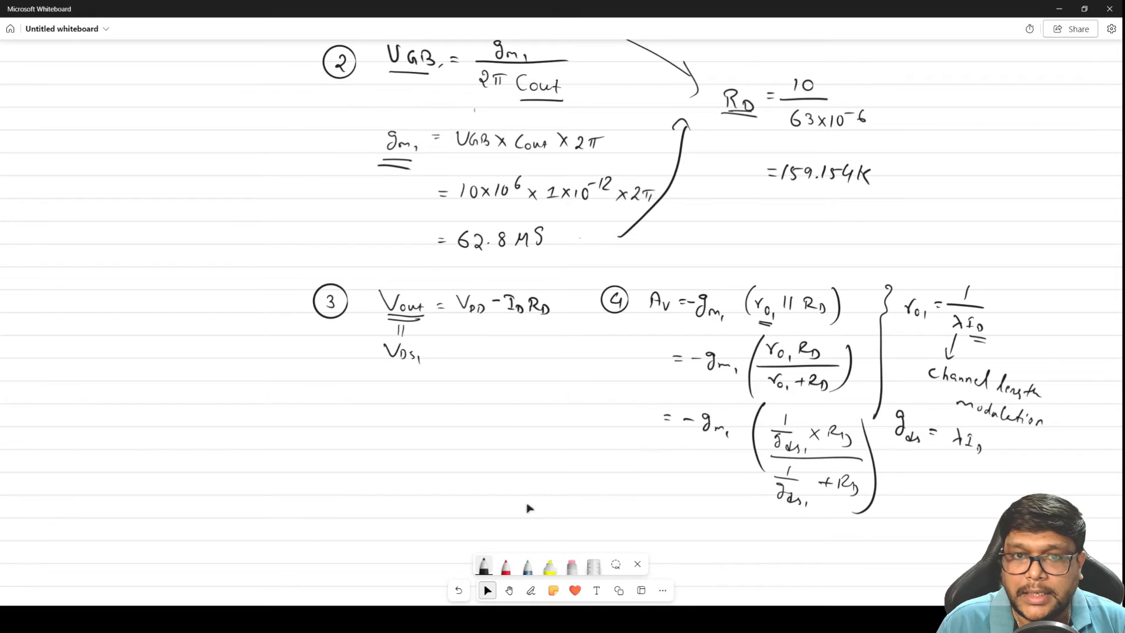
pyautogui.click(531, 590)
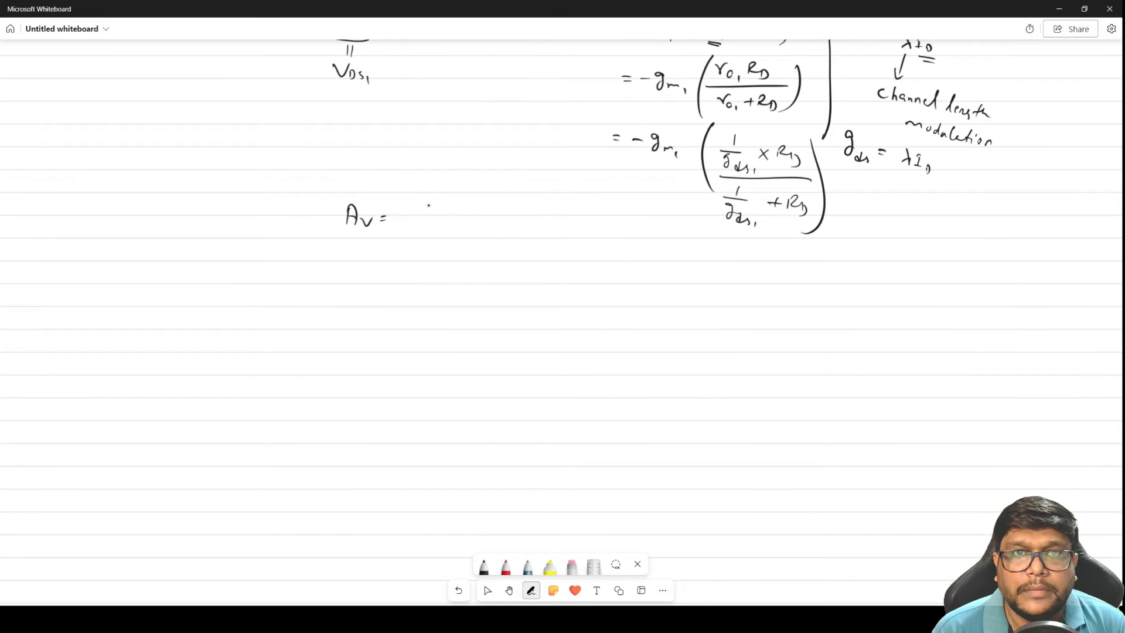
pyautogui.moveTo(421, 204)
pyautogui.mouseDown()
pyautogui.moveTo(455, 194)
pyautogui.moveTo(449, 207)
pyautogui.moveTo(470, 206)
pyautogui.mouseUp()
pyautogui.moveTo(473, 203); pyautogui.dragTo(472, 209)
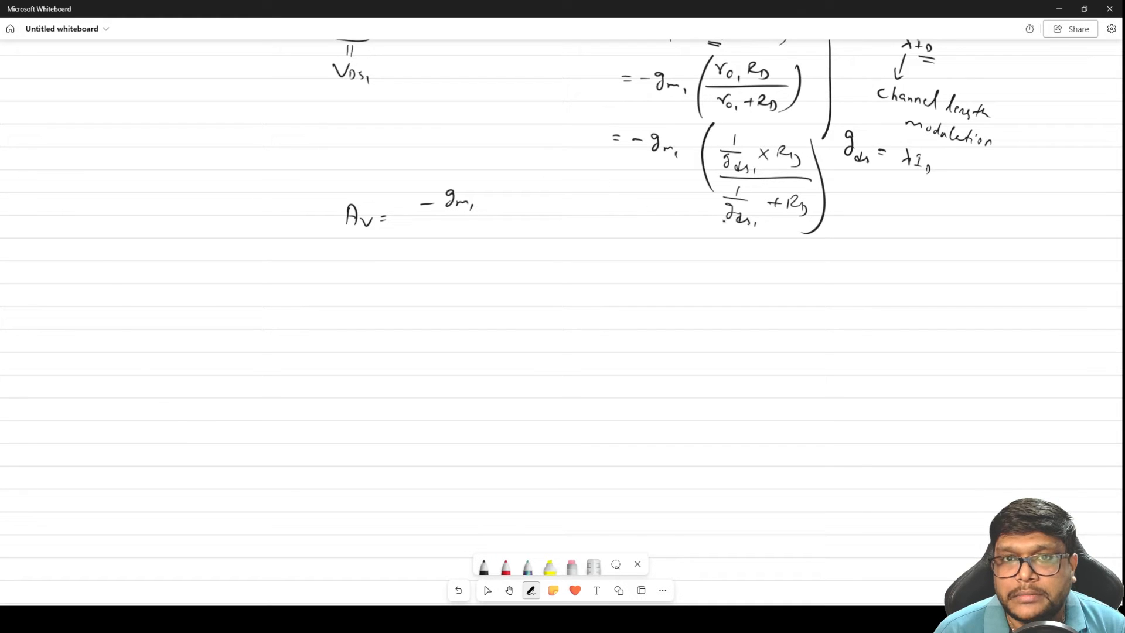
pyautogui.moveTo(439, 221)
pyautogui.mouseDown()
pyautogui.moveTo(488, 221)
pyautogui.moveTo(448, 255)
pyautogui.moveTo(472, 259)
pyautogui.mouseUp()
pyautogui.moveTo(478, 250); pyautogui.dragTo(484, 263)
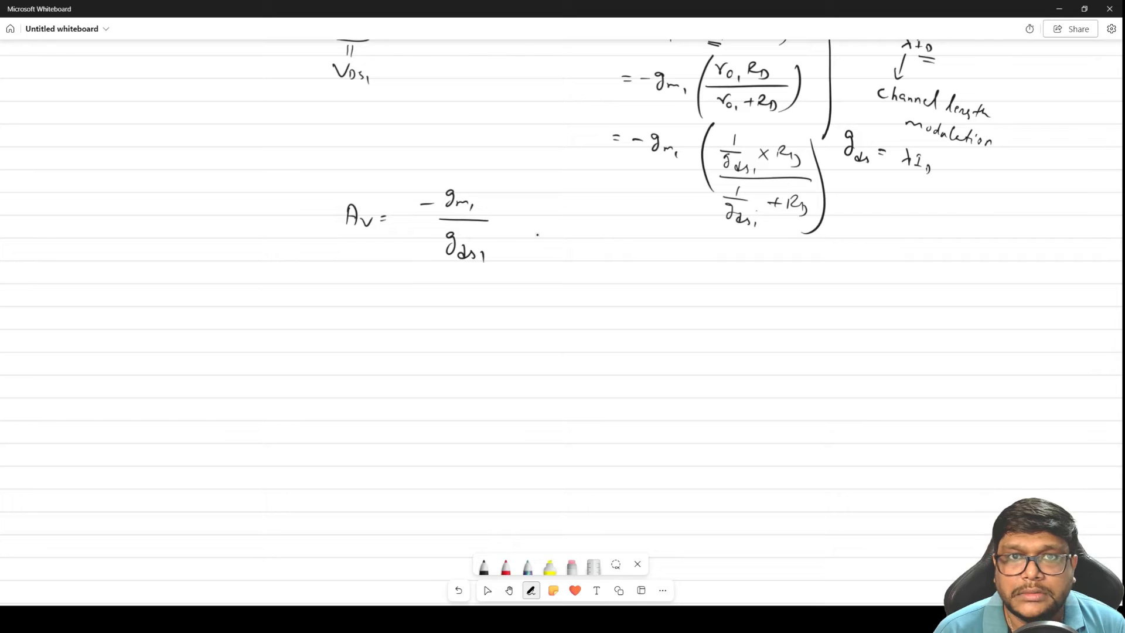
# Add the bracketed factor RD over (1/gds1 + RD) after −gm1/gds1
pyautogui.moveTo(549, 192)
pyautogui.mouseDown()
pyautogui.moveTo(530, 218)
pyautogui.moveTo(552, 273)
pyautogui.mouseUp()
pyautogui.moveTo(602, 202)
pyautogui.mouseDown()
pyautogui.moveTo(600, 219)
pyautogui.moveTo(627, 221)
pyautogui.mouseUp()
pyautogui.moveTo(560, 230)
pyautogui.mouseDown()
pyautogui.moveTo(661, 229)
pyautogui.moveTo(582, 252)
pyautogui.moveTo(594, 256)
pyautogui.moveTo(577, 274)
pyautogui.moveTo(593, 279)
pyautogui.mouseUp()
pyautogui.moveTo(595, 277); pyautogui.dragTo(623, 253)
pyautogui.click(617, 271)
pyautogui.moveTo(616, 248)
pyautogui.mouseDown()
pyautogui.moveTo(616, 259)
pyautogui.moveTo(649, 248)
pyautogui.moveTo(662, 258)
pyautogui.mouseUp()
pyautogui.moveTo(675, 195)
pyautogui.mouseDown()
pyautogui.moveTo(687, 222)
pyautogui.moveTo(660, 298)
pyautogui.mouseUp()
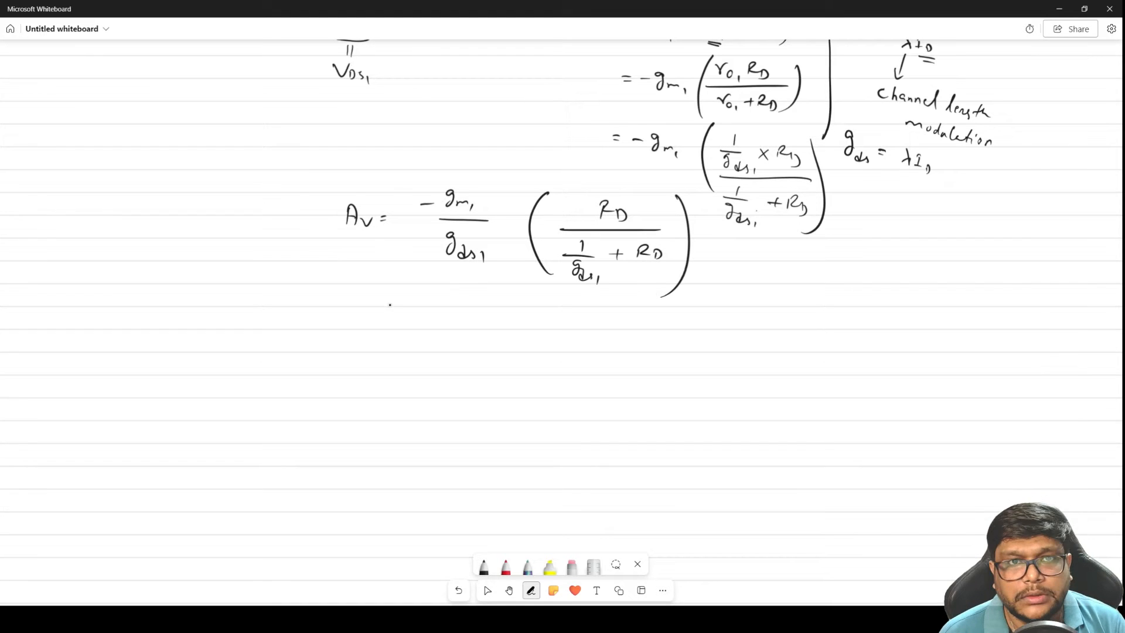
# Rewrite the gain on the line below as −gm/gds1 multiplied by the bracket gds1 RD over (1 + RD gds1)
pyautogui.moveTo(380, 310)
pyautogui.mouseDown()
pyautogui.moveTo(465, 306)
pyautogui.moveTo(480, 313)
pyautogui.moveTo(432, 348)
pyautogui.moveTo(462, 348)
pyautogui.mouseUp()
pyautogui.moveTo(464, 342); pyautogui.dragTo(467, 354)
pyautogui.moveTo(541, 297); pyautogui.dragTo(543, 381)
pyautogui.moveTo(586, 313)
pyautogui.mouseDown()
pyautogui.moveTo(583, 332)
pyautogui.moveTo(639, 326)
pyautogui.mouseUp()
pyautogui.moveTo(546, 341); pyautogui.dragTo(664, 344)
pyautogui.moveTo(570, 354)
pyautogui.mouseDown()
pyautogui.moveTo(570, 366)
pyautogui.moveTo(593, 360)
pyautogui.mouseUp()
pyautogui.moveTo(586, 355)
pyautogui.mouseDown()
pyautogui.moveTo(586, 368)
pyautogui.moveTo(603, 367)
pyautogui.mouseUp()
pyautogui.moveTo(605, 357); pyautogui.dragTo(646, 376)
pyautogui.moveTo(642, 371); pyautogui.dragTo(656, 375)
pyautogui.moveTo(676, 315); pyautogui.dragTo(663, 389)
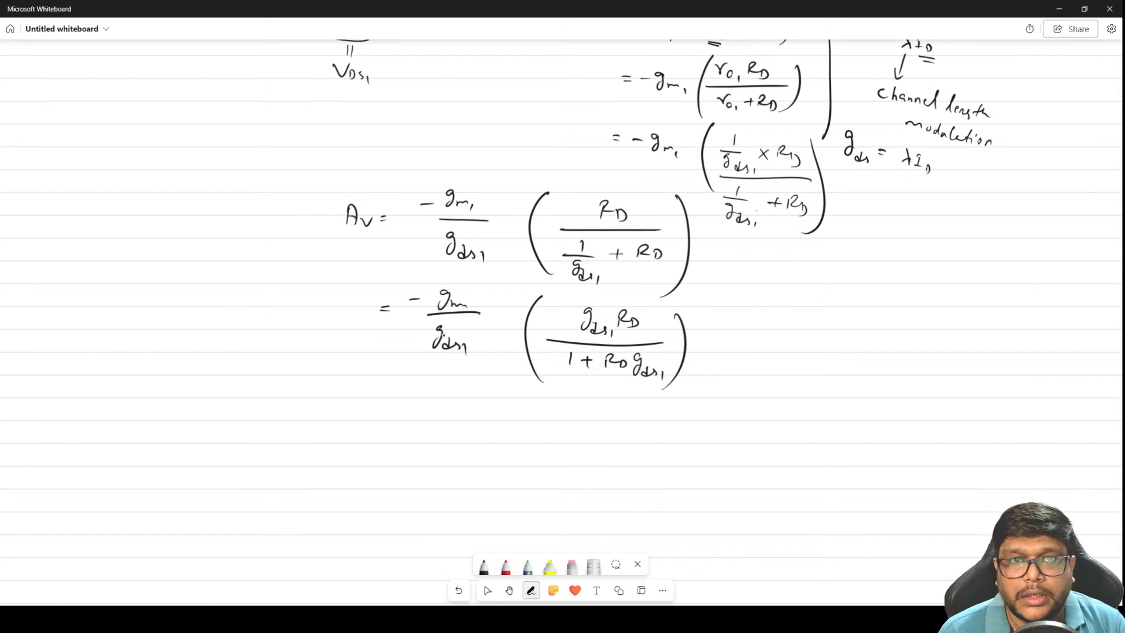
# Cross out gds1 in the outer denominator and the bracket's numerator, and begin the line below with = −gm1 (
pyautogui.moveTo(431, 326); pyautogui.dragTo(480, 362)
pyautogui.moveTo(573, 306); pyautogui.dragTo(617, 336)
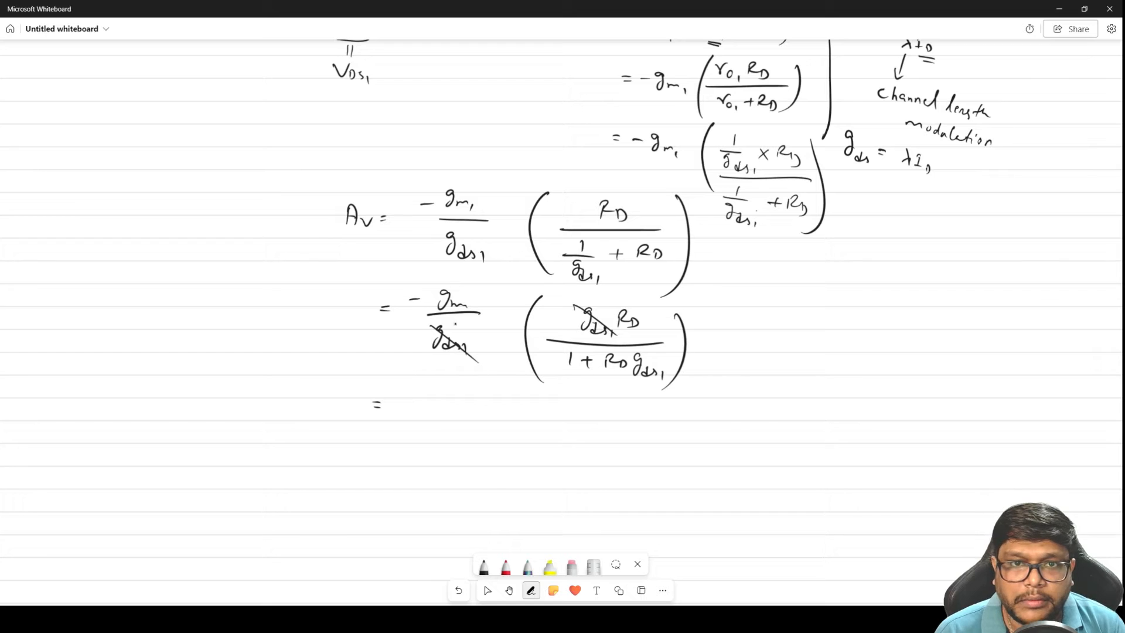
pyautogui.moveTo(402, 395)
pyautogui.mouseDown()
pyautogui.moveTo(424, 396)
pyautogui.moveTo(426, 411)
pyautogui.mouseUp()
pyautogui.moveTo(435, 408); pyautogui.dragTo(439, 404)
pyautogui.moveTo(493, 378); pyautogui.dragTo(491, 455)
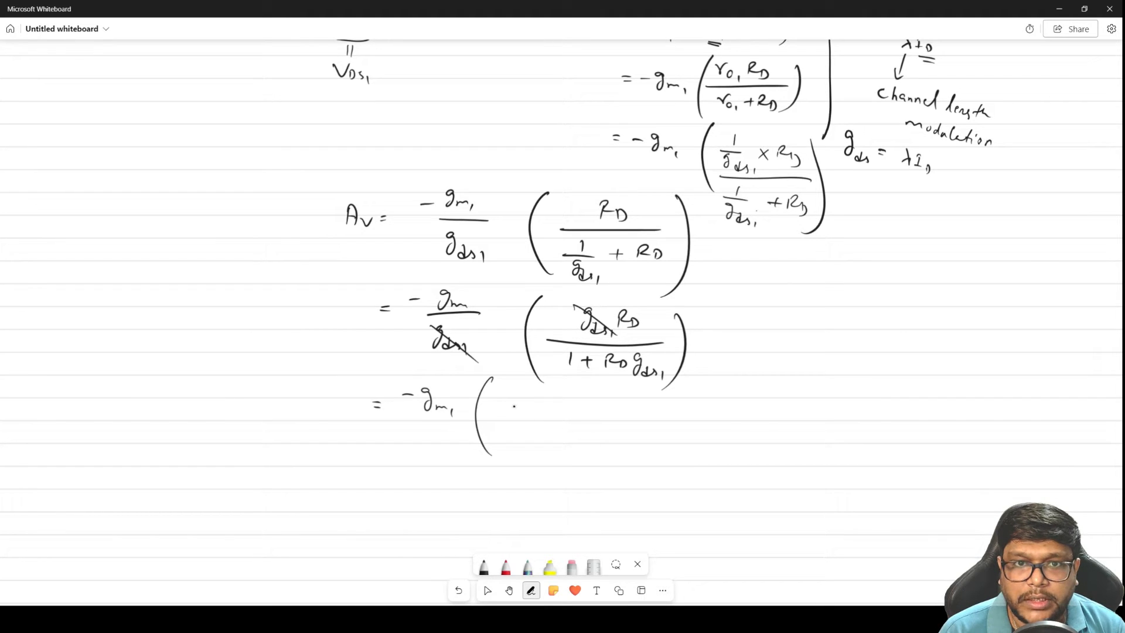
# Fill the open bracket with RD/RD times the inner bracket 1 over (1/RD + gds1), and close both brackets
pyautogui.moveTo(504, 389)
pyautogui.mouseDown()
pyautogui.moveTo(505, 403)
pyautogui.moveTo(519, 402)
pyautogui.mouseUp()
pyautogui.moveTo(517, 396); pyautogui.dragTo(534, 414)
pyautogui.moveTo(505, 422)
pyautogui.mouseDown()
pyautogui.moveTo(506, 434)
pyautogui.moveTo(527, 436)
pyautogui.mouseUp()
pyautogui.moveTo(560, 394)
pyautogui.mouseDown()
pyautogui.moveTo(552, 452)
pyautogui.moveTo(656, 418)
pyautogui.mouseUp()
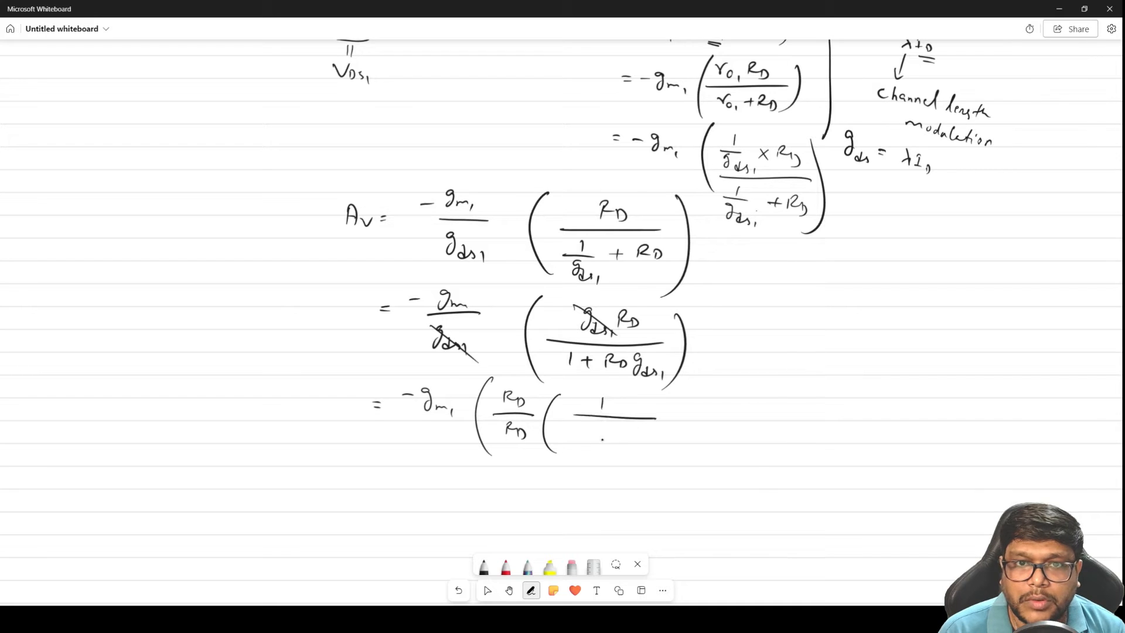
pyautogui.moveTo(588, 423); pyautogui.dragTo(588, 432)
pyautogui.moveTo(577, 436)
pyautogui.mouseDown()
pyautogui.moveTo(598, 435)
pyautogui.moveTo(583, 451)
pyautogui.moveTo(601, 453)
pyautogui.mouseUp()
pyautogui.moveTo(610, 441); pyautogui.dragTo(643, 452)
pyautogui.moveTo(651, 446); pyautogui.dragTo(648, 452)
pyautogui.moveTo(680, 393); pyautogui.dragTo(662, 474)
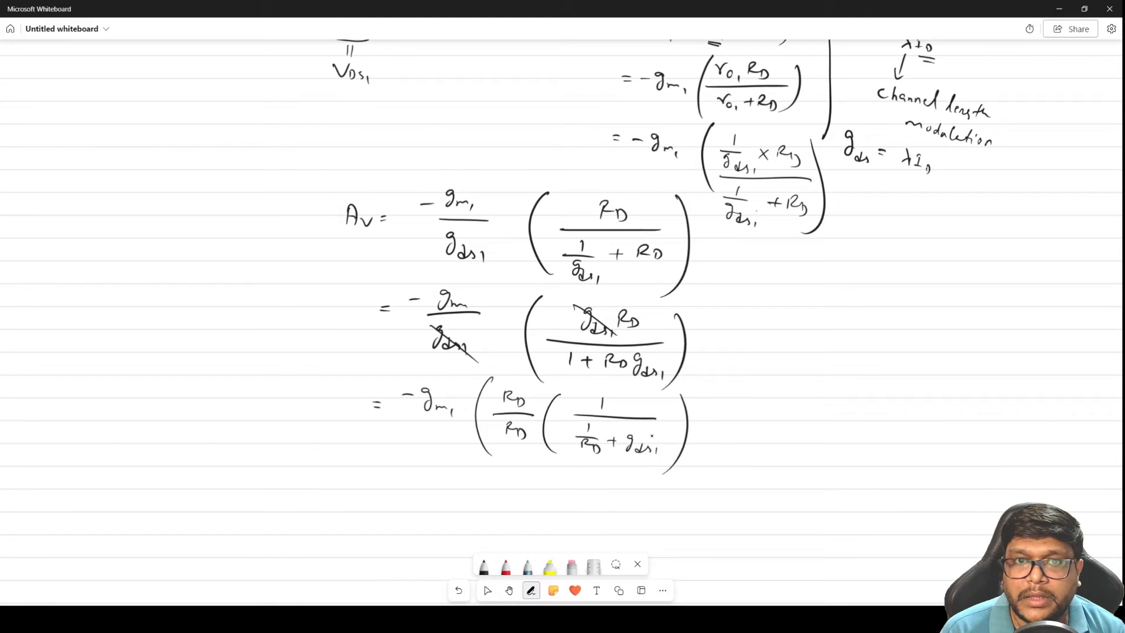
pyautogui.moveTo(707, 391); pyautogui.dragTo(691, 487)
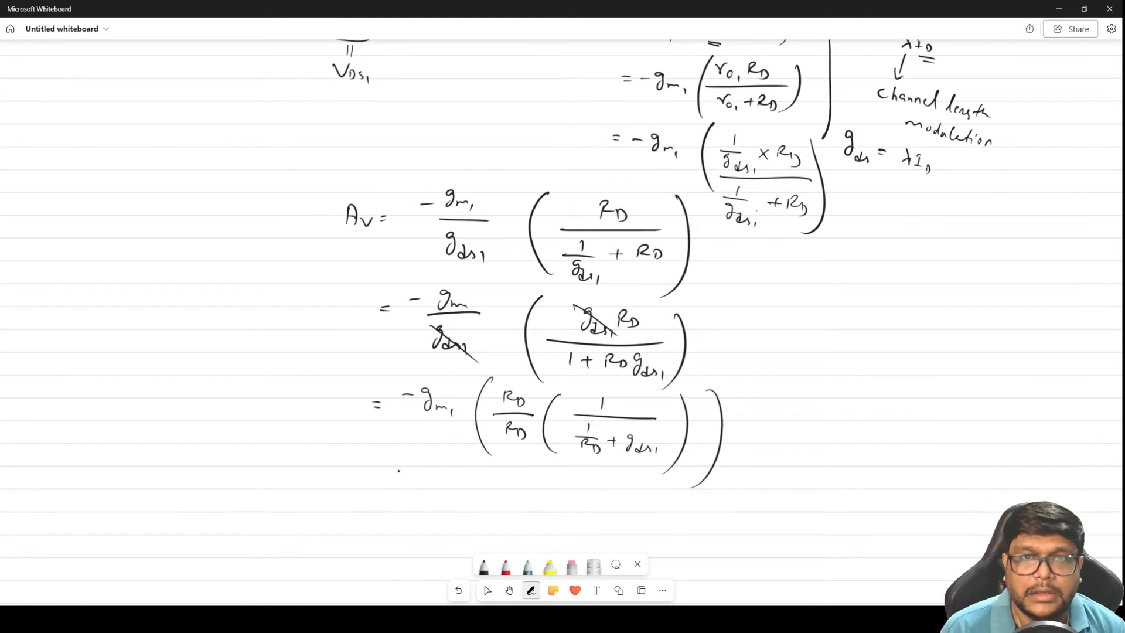
# Cross out the RD/RD pair and write the simplified gain below as −gm1 over (gds1 + 1/RD)
pyautogui.press('space')
pyautogui.moveTo(775, 511); pyautogui.dragTo(752, 229)
pyautogui.press('space')
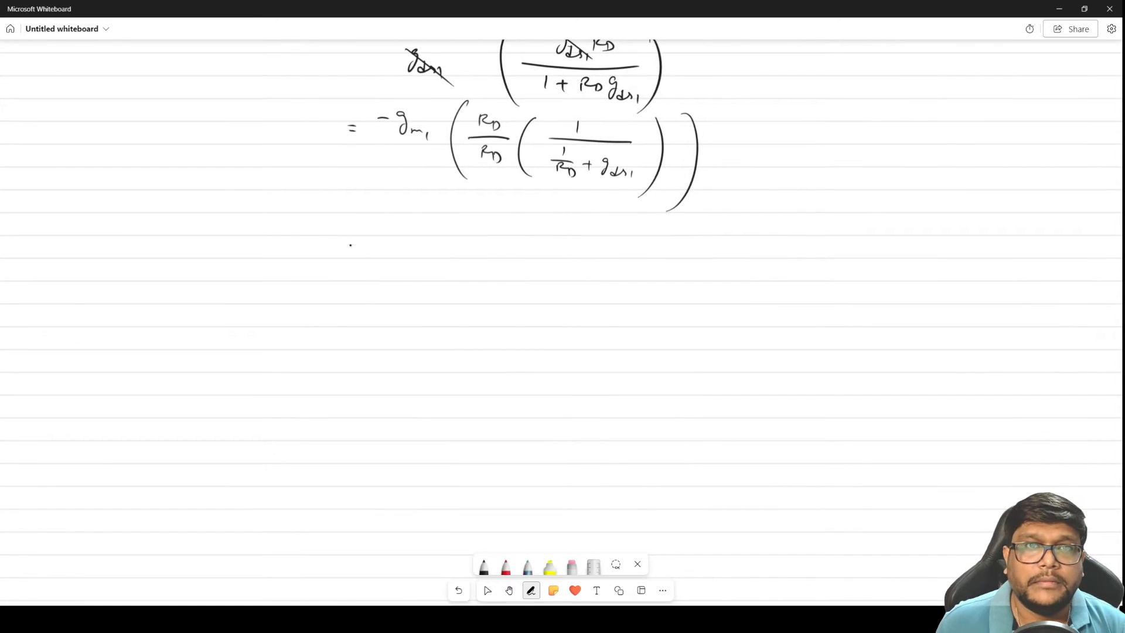
pyautogui.moveTo(359, 212)
pyautogui.mouseDown()
pyautogui.moveTo(387, 206)
pyautogui.moveTo(379, 223)
pyautogui.moveTo(402, 220)
pyautogui.mouseUp()
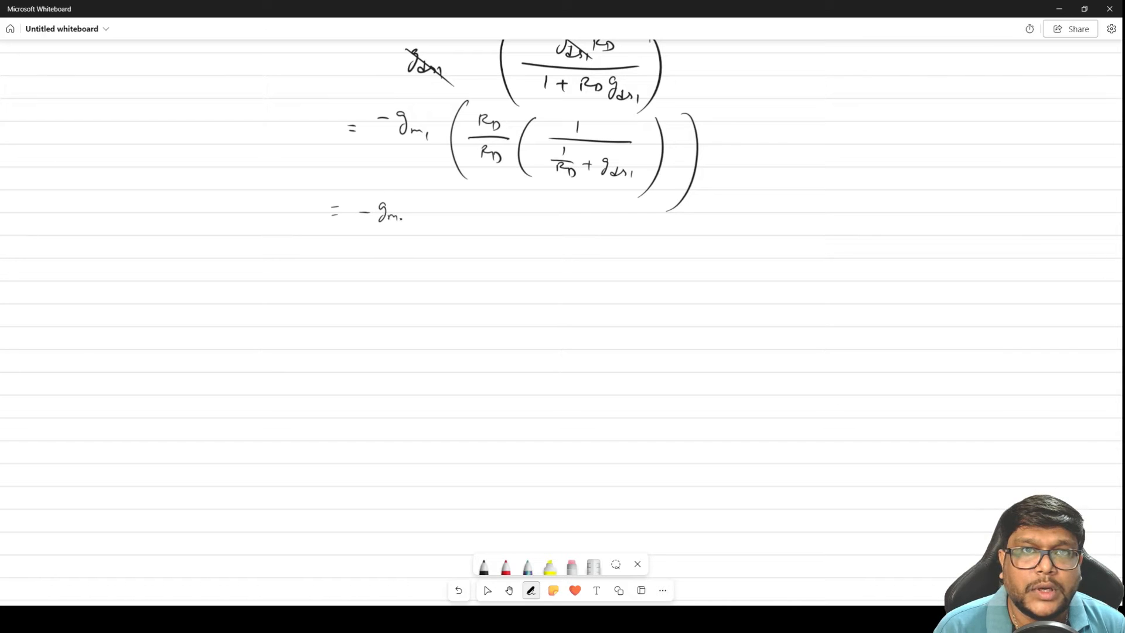
pyautogui.moveTo(471, 110)
pyautogui.mouseDown()
pyautogui.moveTo(491, 124)
pyautogui.moveTo(505, 172)
pyautogui.mouseUp()
pyautogui.moveTo(363, 229); pyautogui.dragTo(461, 228)
pyautogui.moveTo(378, 234)
pyautogui.mouseDown()
pyautogui.moveTo(371, 258)
pyautogui.moveTo(453, 247)
pyautogui.moveTo(452, 264)
pyautogui.mouseUp()
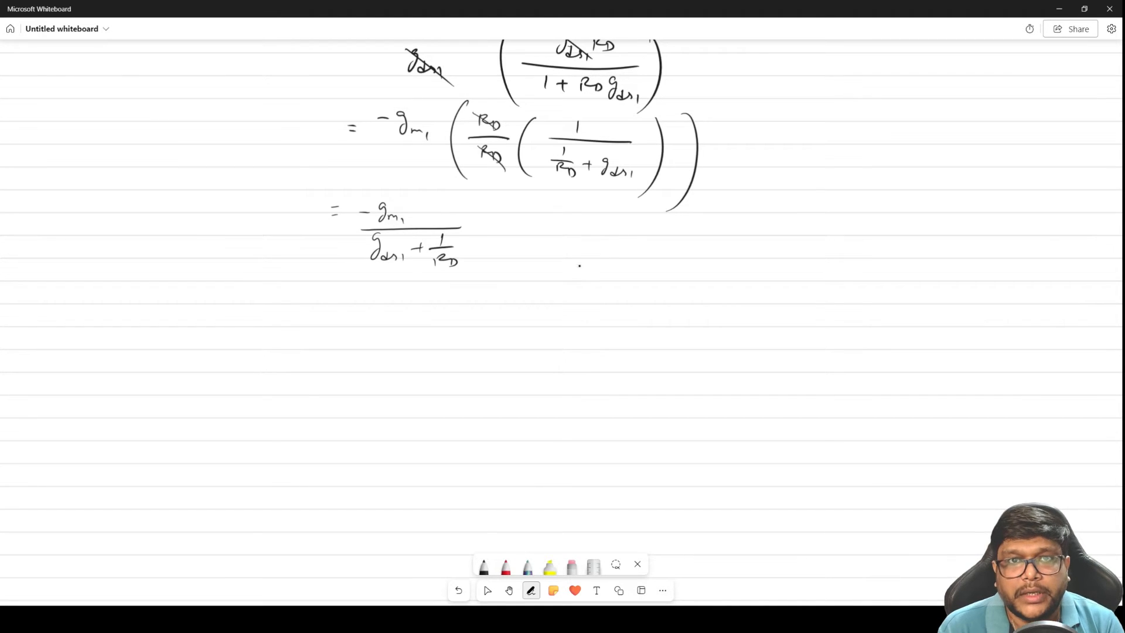
# Divide the gain expression through by ID, writing −gm1/ID over (gds1/ID + 1/(ID RD)) on a new line
pyautogui.moveTo(322, 320); pyautogui.dragTo(333, 325)
pyautogui.moveTo(406, 300)
pyautogui.mouseDown()
pyautogui.moveTo(401, 314)
pyautogui.moveTo(462, 324)
pyautogui.mouseUp()
pyautogui.moveTo(364, 331); pyautogui.dragTo(506, 326)
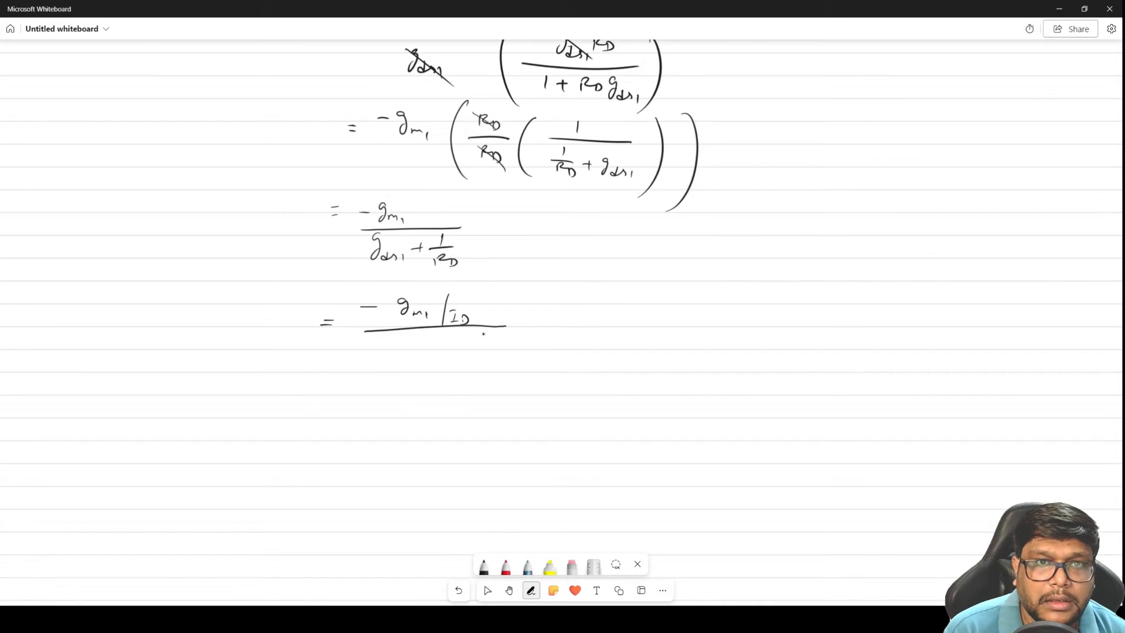
pyautogui.moveTo(389, 341)
pyautogui.mouseDown()
pyautogui.moveTo(385, 355)
pyautogui.moveTo(418, 365)
pyautogui.moveTo(389, 378)
pyautogui.moveTo(405, 387)
pyautogui.moveTo(445, 363)
pyautogui.mouseUp()
pyautogui.moveTo(440, 357)
pyautogui.mouseDown()
pyautogui.moveTo(438, 369)
pyautogui.moveTo(508, 357)
pyautogui.moveTo(472, 378)
pyautogui.mouseUp()
pyautogui.click(472, 371)
pyautogui.moveTo(463, 369); pyautogui.dragTo(507, 381)
# Double-underline VDD − ID RD in item 3 and write ID RD = VDD − Vout below VDS1
pyautogui.press('space')
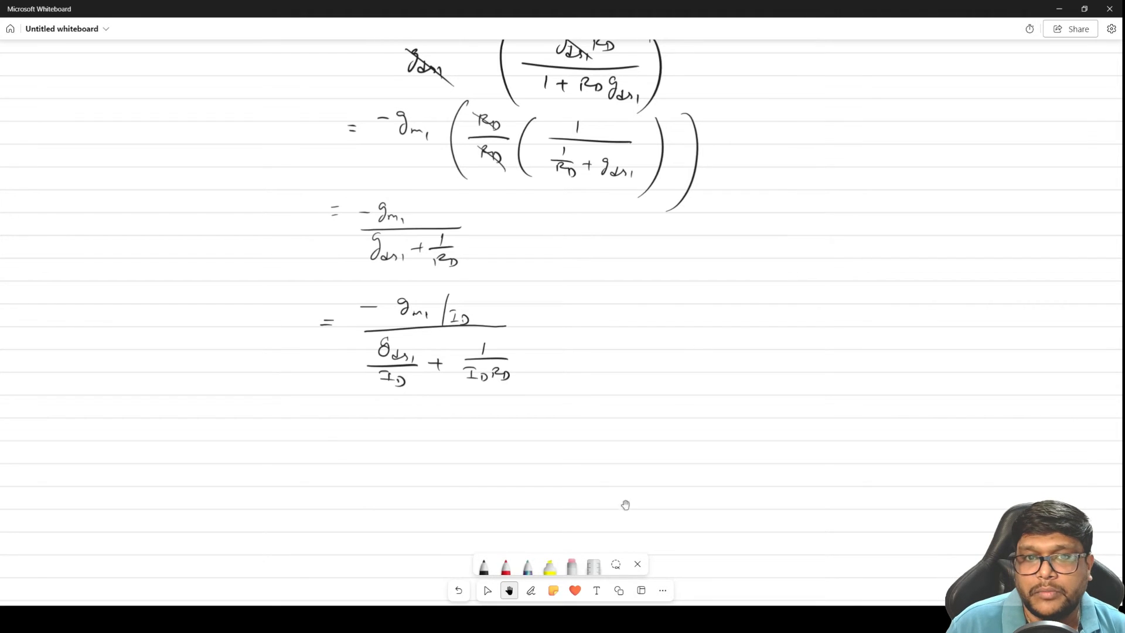
pyautogui.moveTo(748, 304); pyautogui.dragTo(744, 535)
pyautogui.moveTo(799, 293); pyautogui.dragTo(799, 466)
pyautogui.moveTo(520, 107); pyautogui.dragTo(496, 351)
pyautogui.moveTo(686, 205)
pyautogui.mouseDown()
pyautogui.moveTo(671, 255)
pyautogui.moveTo(720, 75)
pyautogui.mouseUp()
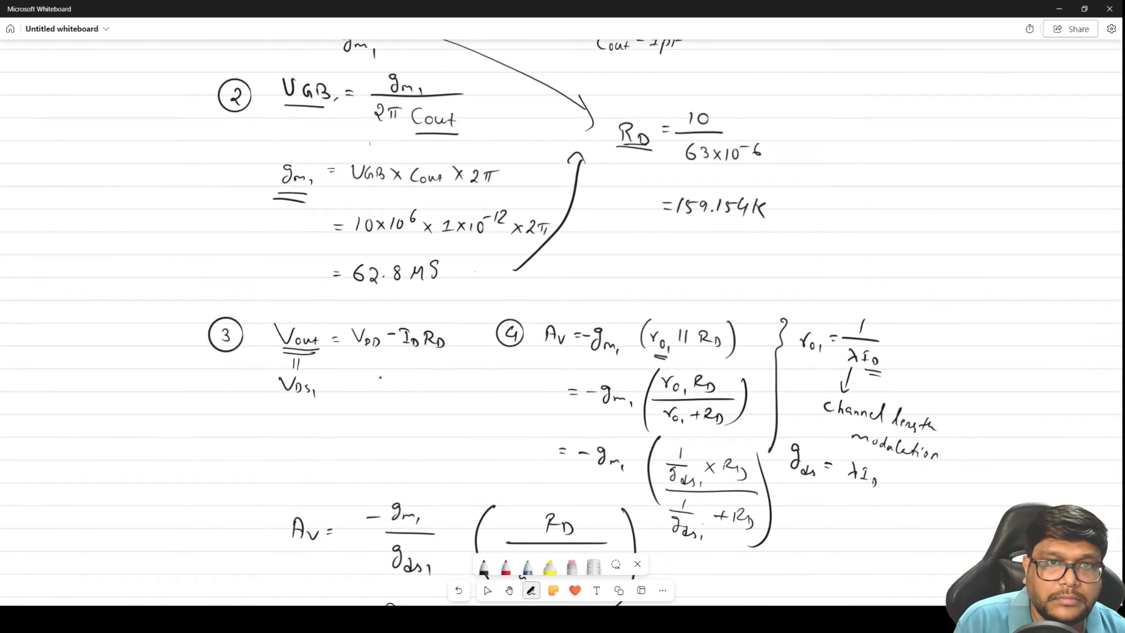
pyautogui.moveTo(360, 363)
pyautogui.mouseDown()
pyautogui.moveTo(440, 359)
pyautogui.moveTo(438, 369)
pyautogui.mouseUp()
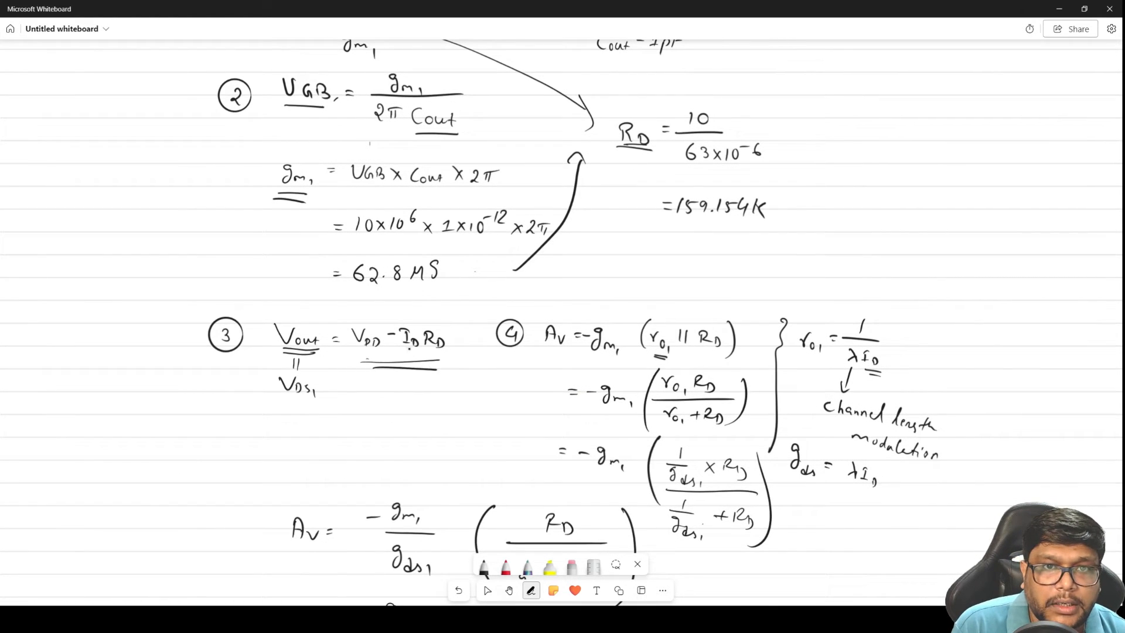
pyautogui.moveTo(295, 416)
pyautogui.mouseDown()
pyautogui.moveTo(295, 427)
pyautogui.moveTo(323, 417)
pyautogui.moveTo(334, 432)
pyautogui.mouseUp()
pyautogui.moveTo(349, 423); pyautogui.dragTo(354, 423)
pyautogui.moveTo(350, 427)
pyautogui.mouseDown()
pyautogui.moveTo(386, 418)
pyautogui.moveTo(402, 435)
pyautogui.moveTo(420, 422)
pyautogui.mouseUp()
pyautogui.moveTo(426, 416); pyautogui.dragTo(461, 430)
pyautogui.moveTo(455, 427); pyautogui.dragTo(465, 426)
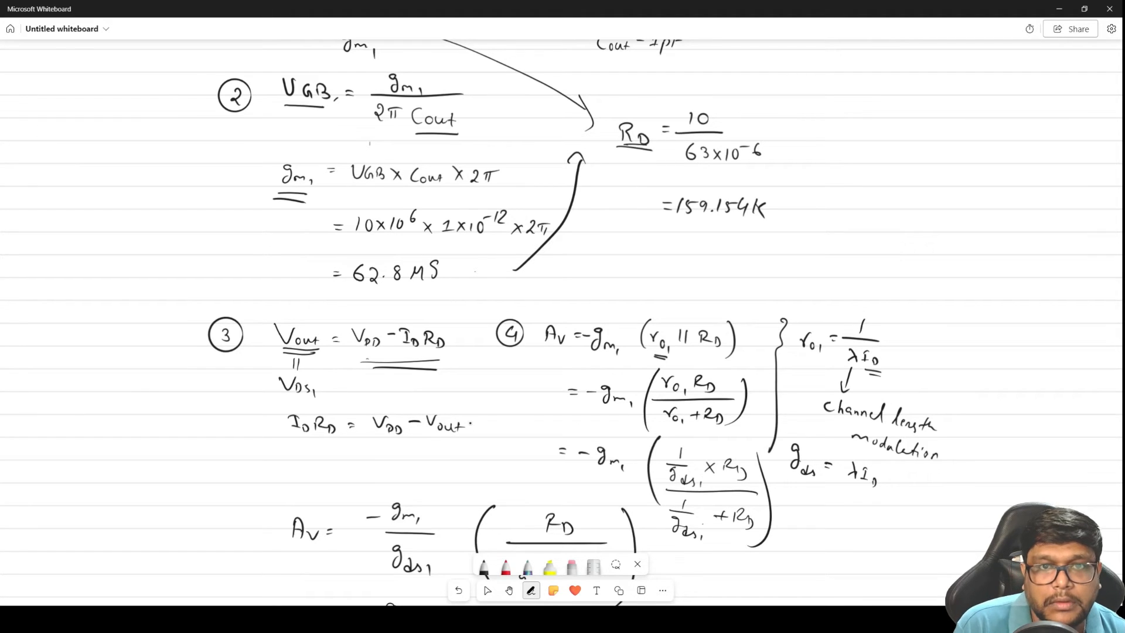
# Beside the last gain expression, start an equal fraction with −gm/ID as its numerator
pyautogui.click(509, 591)
pyautogui.moveTo(711, 353); pyautogui.dragTo(730, 118)
pyautogui.moveTo(670, 410); pyautogui.dragTo(697, 71)
pyautogui.click(531, 590)
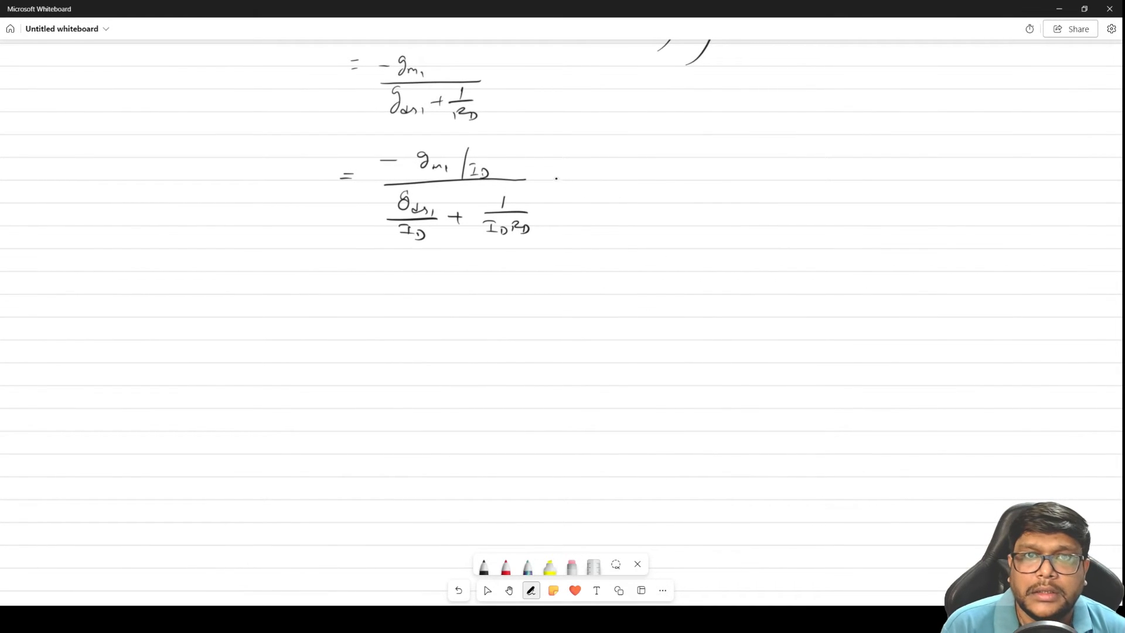
pyautogui.moveTo(601, 162)
pyautogui.mouseDown()
pyautogui.moveTo(665, 162)
pyautogui.moveTo(662, 174)
pyautogui.mouseUp()
pyautogui.moveTo(682, 159)
pyautogui.mouseDown()
pyautogui.moveTo(683, 169)
pyautogui.moveTo(686, 154)
pyautogui.mouseUp()
pyautogui.moveTo(676, 167); pyautogui.dragTo(698, 168)
pyautogui.moveTo(613, 182); pyautogui.dragTo(712, 177)
# Complete the new fraction's denominator as gds1/ID + 1/(VDD − Vout)
pyautogui.moveTo(632, 193)
pyautogui.mouseDown()
pyautogui.moveTo(622, 208)
pyautogui.moveTo(656, 223)
pyautogui.mouseUp()
pyautogui.moveTo(633, 229)
pyautogui.mouseDown()
pyautogui.moveTo(648, 242)
pyautogui.moveTo(687, 217)
pyautogui.mouseUp()
pyautogui.moveTo(682, 213); pyautogui.dragTo(681, 224)
pyautogui.moveTo(727, 193)
pyautogui.mouseDown()
pyautogui.moveTo(729, 207)
pyautogui.moveTo(759, 208)
pyautogui.moveTo(715, 229)
pyautogui.moveTo(739, 232)
pyautogui.mouseUp()
pyautogui.click(711, 226)
pyautogui.moveTo(746, 226); pyautogui.dragTo(781, 233)
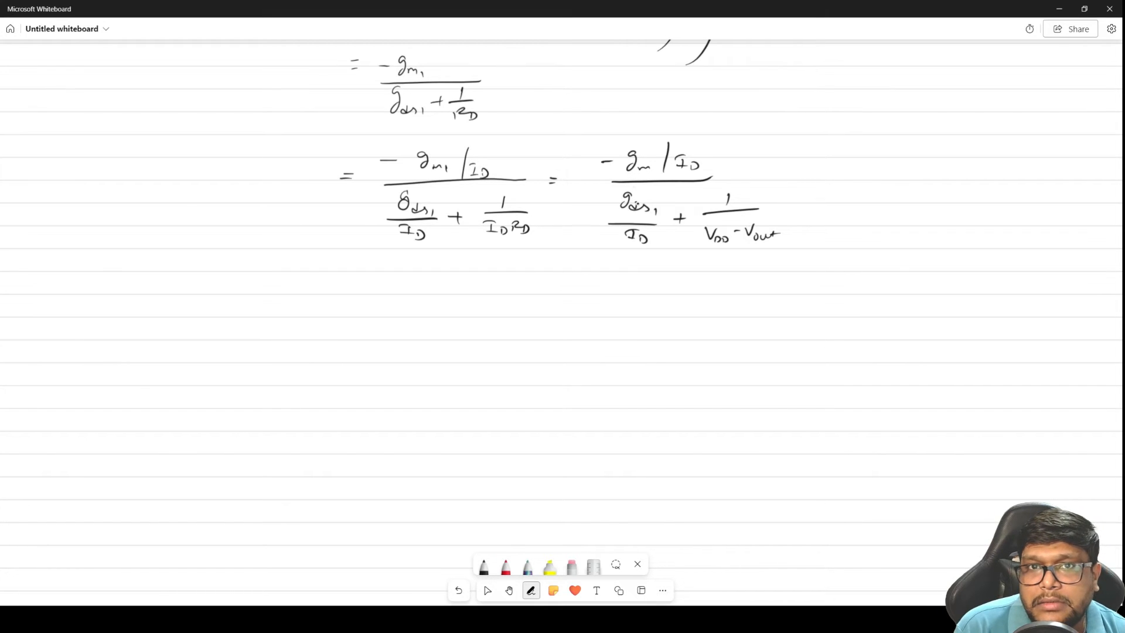
# Write "Av vs gm over ID" below the final gain expressions
pyautogui.moveTo(288, 266); pyautogui.dragTo(283, 286)
pyautogui.moveTo(284, 275)
pyautogui.mouseDown()
pyautogui.moveTo(293, 268)
pyautogui.moveTo(295, 287)
pyautogui.moveTo(346, 272)
pyautogui.moveTo(398, 287)
pyautogui.mouseUp()
pyautogui.moveTo(406, 278); pyautogui.dragTo(430, 275)
pyautogui.moveTo(437, 274); pyautogui.dragTo(455, 281)
pyautogui.moveTo(459, 276)
pyautogui.mouseDown()
pyautogui.moveTo(477, 282)
pyautogui.moveTo(480, 271)
pyautogui.moveTo(490, 286)
pyautogui.mouseUp()
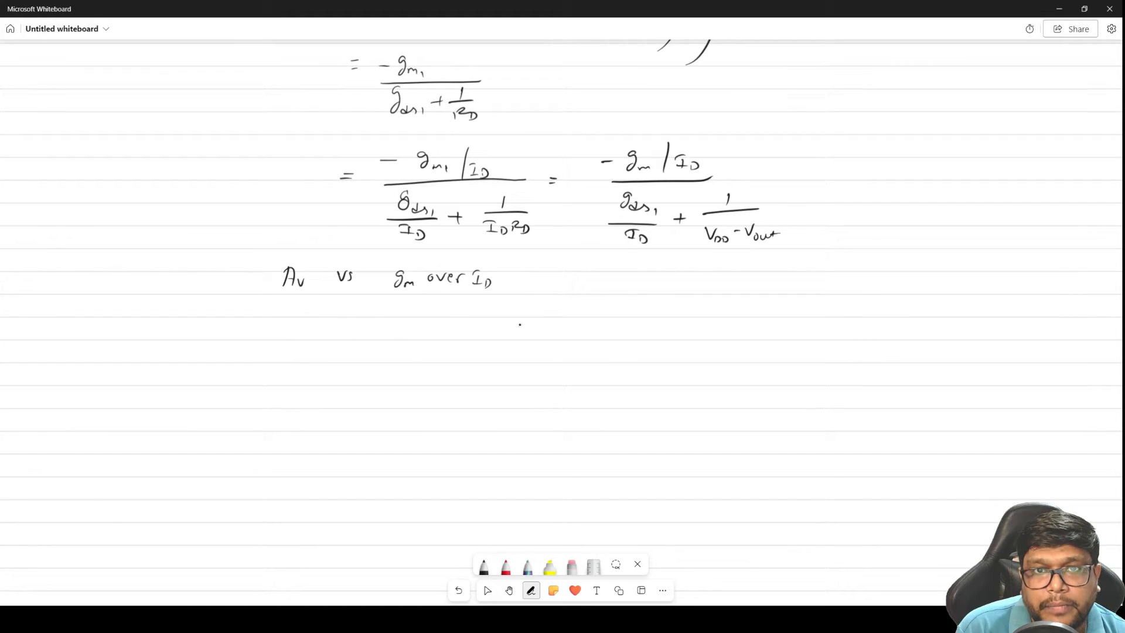
# Write gm = 63 µS and, below it, RD = 160K in the blank margin beside the gain derivation
pyautogui.press('space')
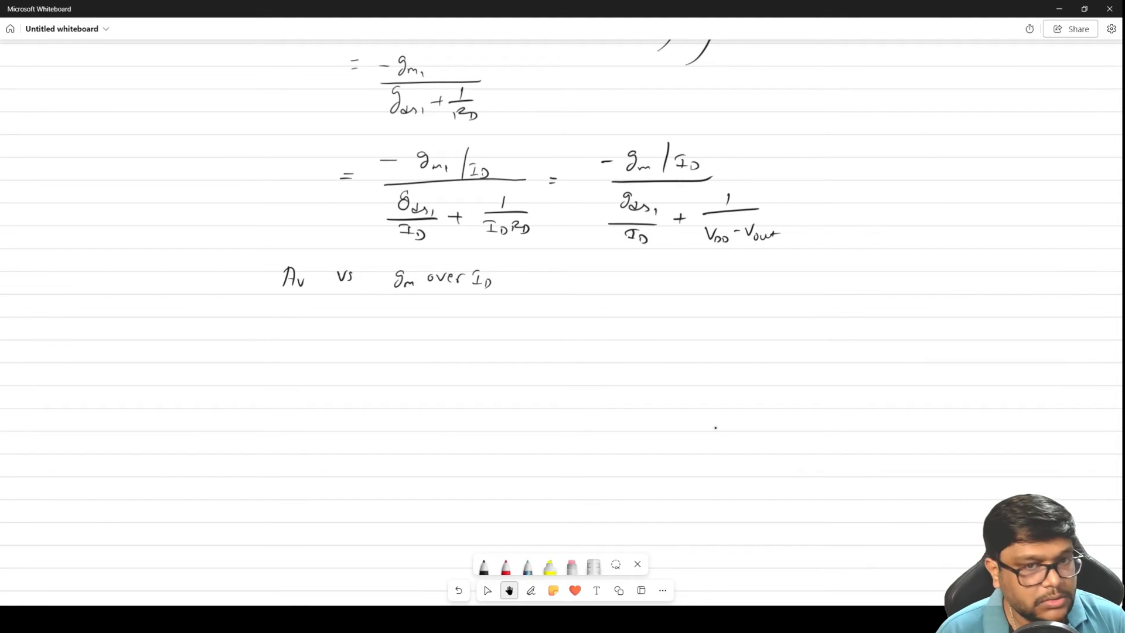
pyautogui.press('space')
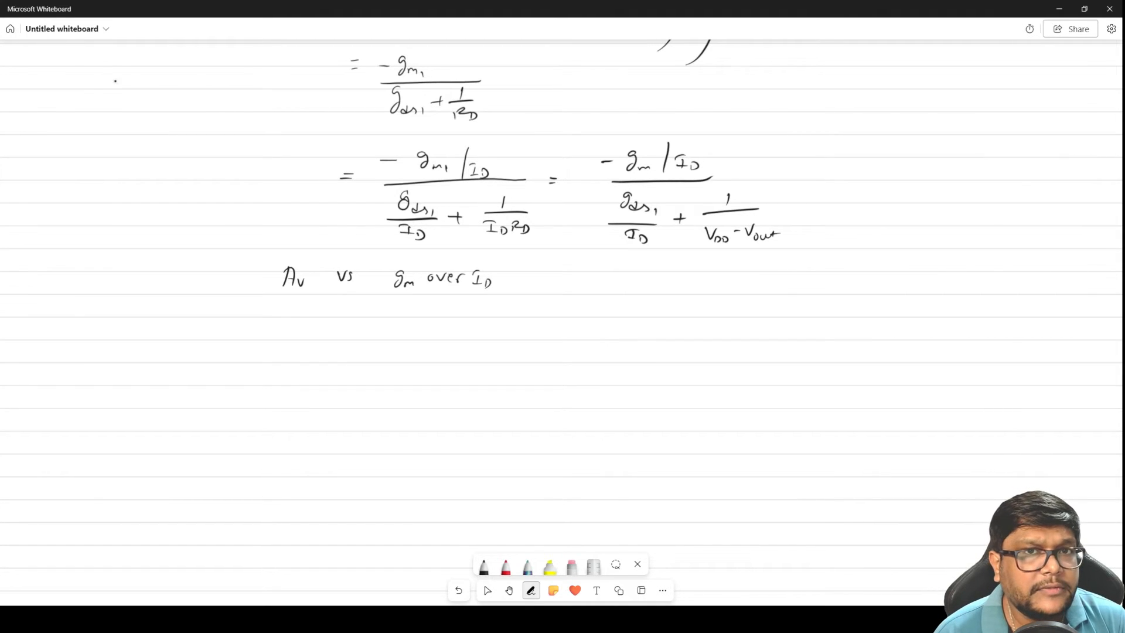
pyautogui.moveTo(106, 73)
pyautogui.mouseDown()
pyautogui.moveTo(105, 84)
pyautogui.moveTo(195, 72)
pyautogui.mouseUp()
pyautogui.click(199, 81)
pyautogui.moveTo(109, 104); pyautogui.dragTo(128, 115)
pyautogui.click(138, 98)
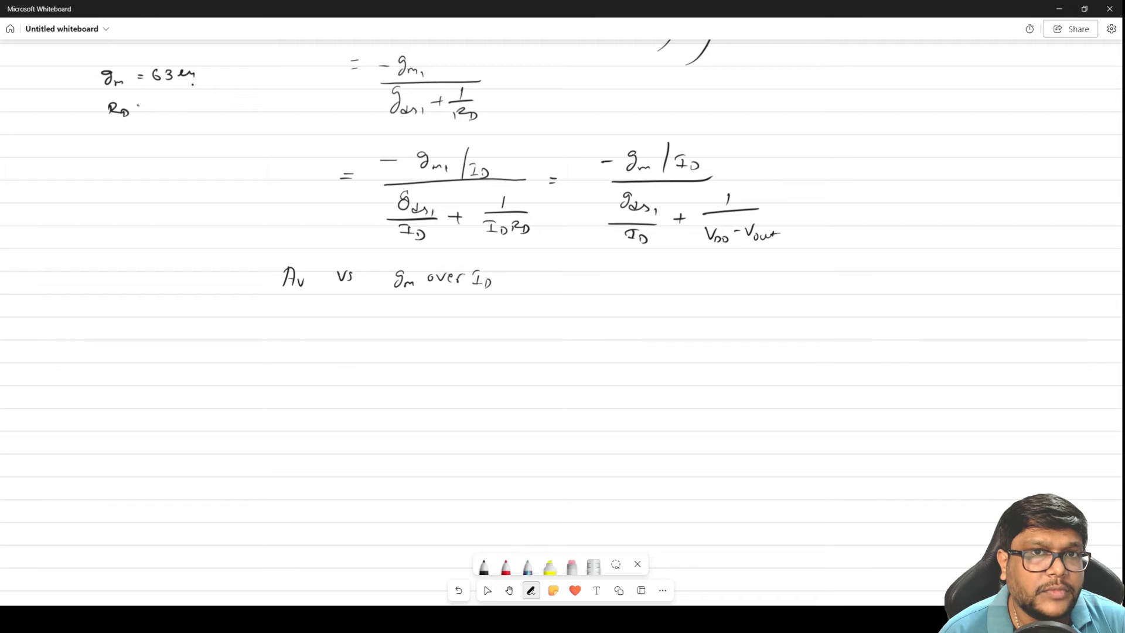
pyautogui.moveTo(211, 66); pyautogui.dragTo(200, 81)
pyautogui.moveTo(138, 103)
pyautogui.mouseDown()
pyautogui.moveTo(191, 102)
pyautogui.moveTo(202, 115)
pyautogui.mouseUp()
pyautogui.moveTo(212, 99); pyautogui.dragTo(214, 115)
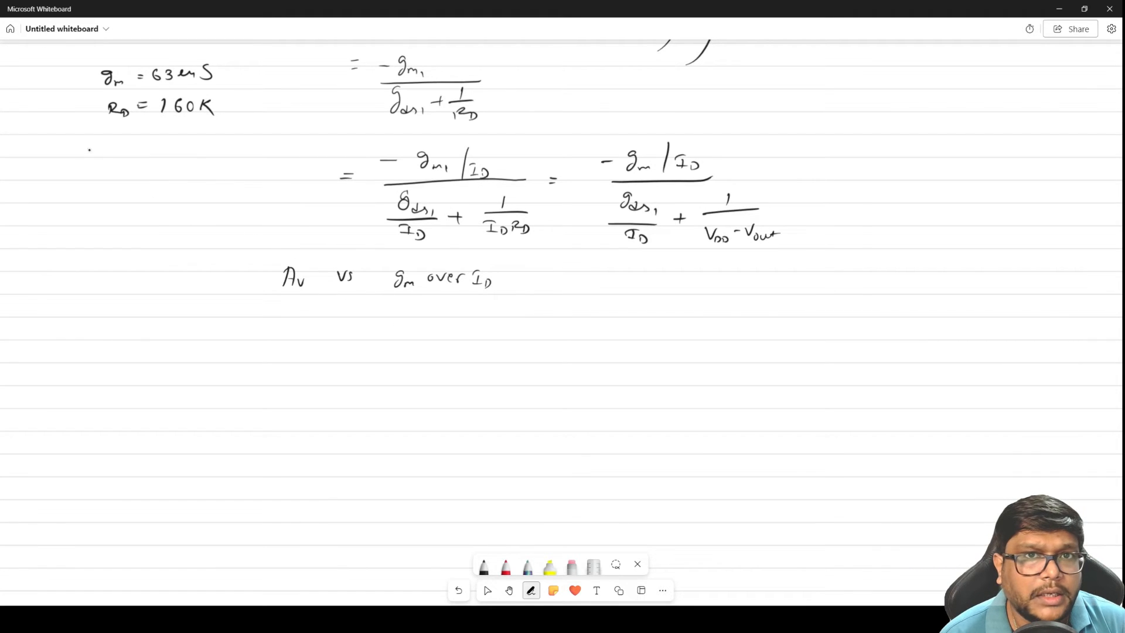
# Add Av = 10 and UGB = 10 MHz below RD and enclose the list of values with a curly bracket
pyautogui.moveTo(108, 140)
pyautogui.mouseDown()
pyautogui.moveTo(103, 156)
pyautogui.moveTo(164, 143)
pyautogui.mouseUp()
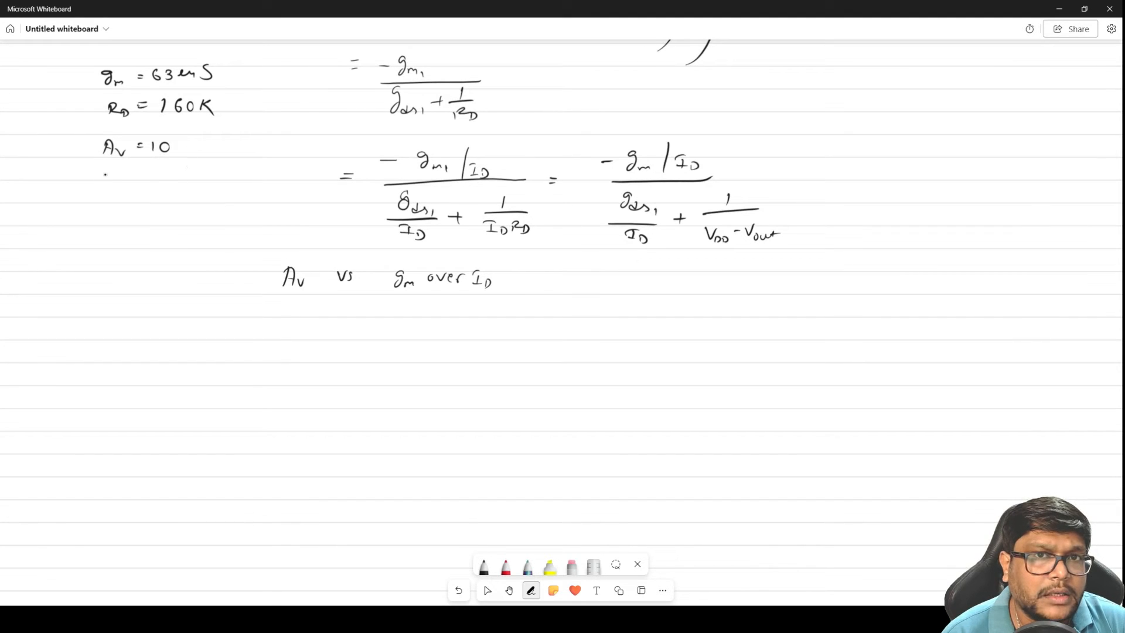
pyautogui.moveTo(101, 172)
pyautogui.mouseDown()
pyautogui.moveTo(141, 178)
pyautogui.moveTo(137, 186)
pyautogui.mouseUp()
pyautogui.moveTo(156, 178); pyautogui.dragTo(161, 179)
pyautogui.moveTo(155, 181); pyautogui.dragTo(232, 184)
pyautogui.moveTo(87, 71)
pyautogui.mouseDown()
pyautogui.moveTo(69, 93)
pyautogui.moveTo(72, 198)
pyautogui.mouseUp()
pyautogui.moveTo(130, 88); pyautogui.dragTo(131, 100)
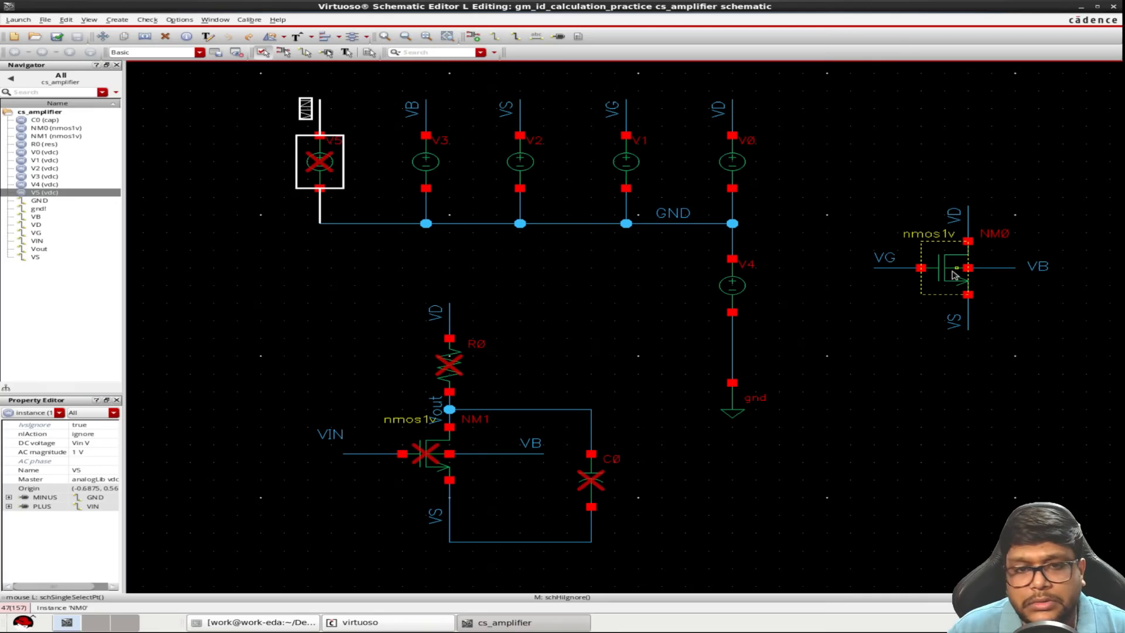
# Switch to the Virtuoso cs_amplifier schematic and check the properties of transistor NM0 and the VD and VG voltage sources
pyautogui.click(944, 268)
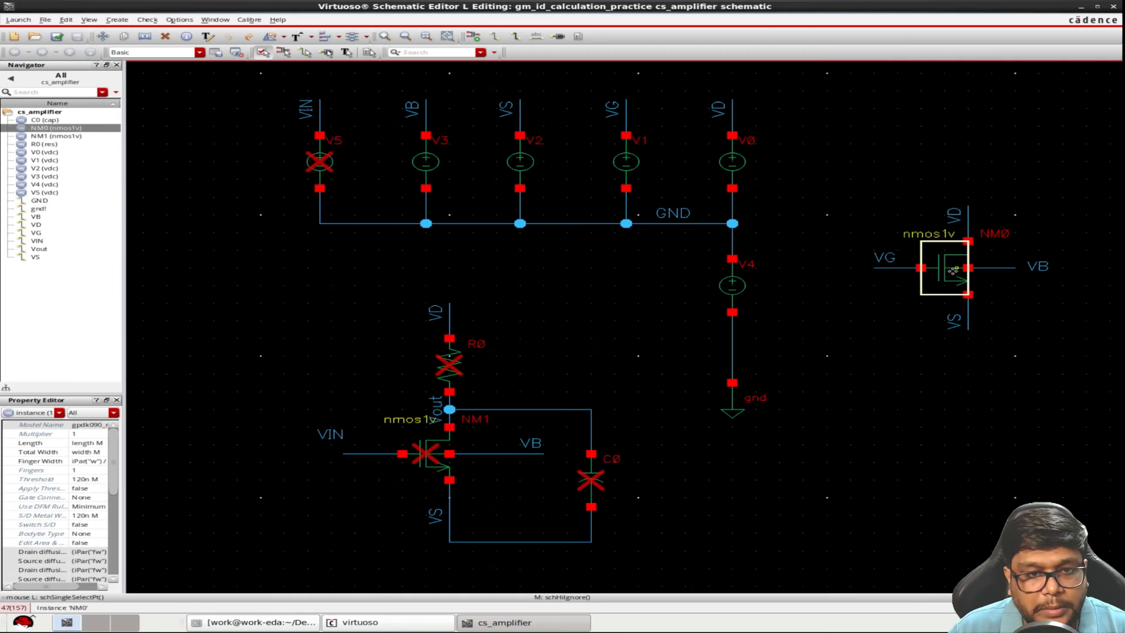
pyautogui.press('q')
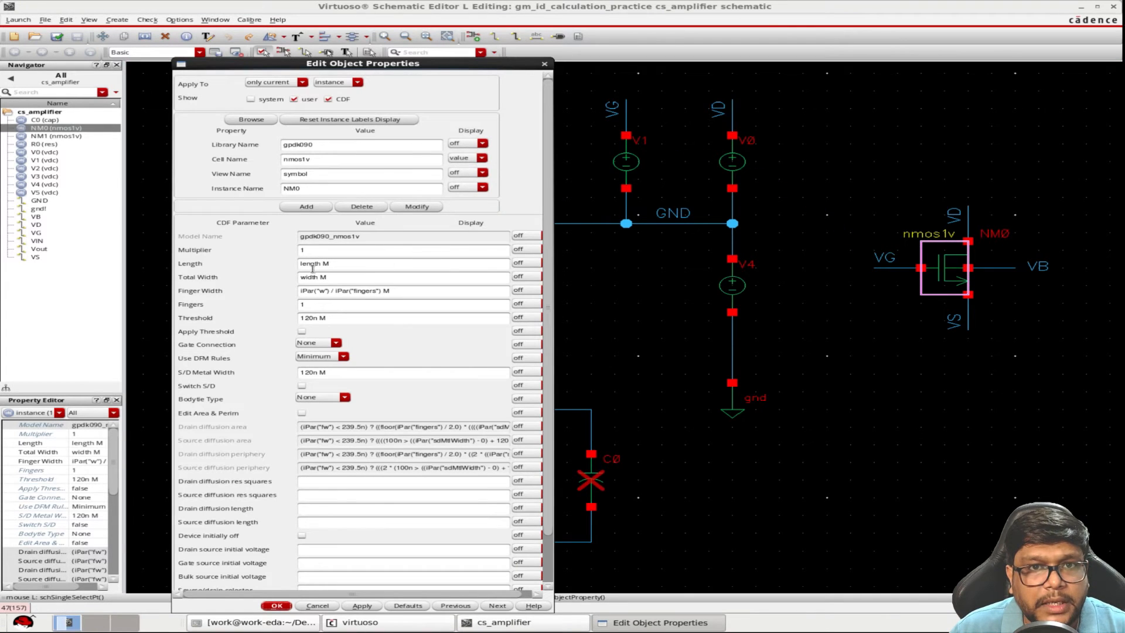
pyautogui.click(277, 606)
pyautogui.click(734, 170)
pyautogui.press('q')
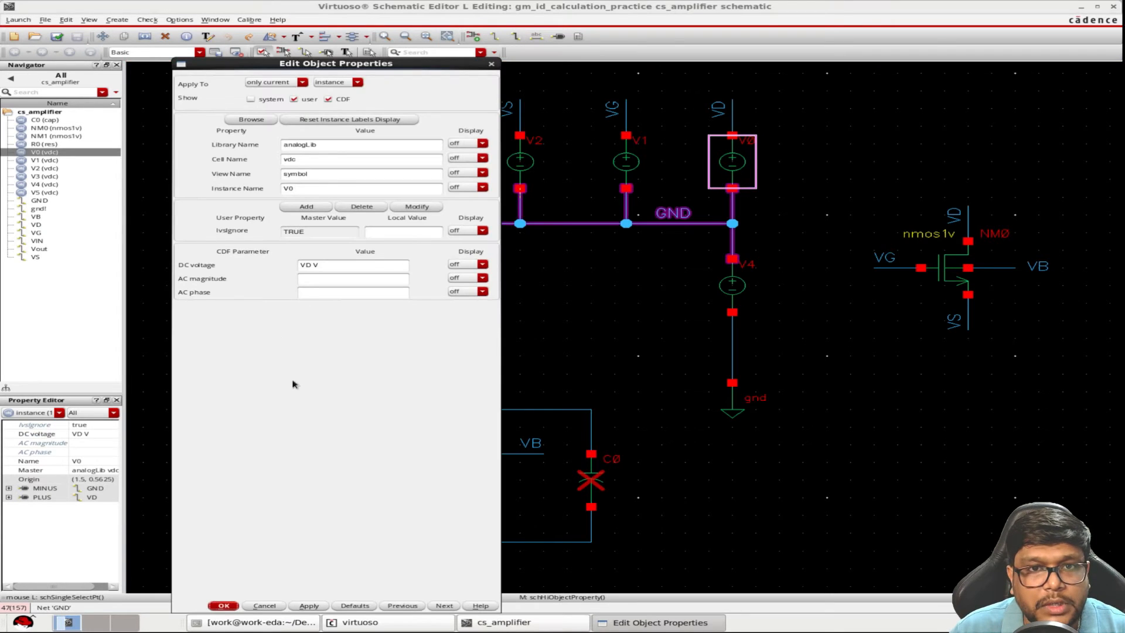
pyautogui.click(230, 607)
pyautogui.click(616, 176)
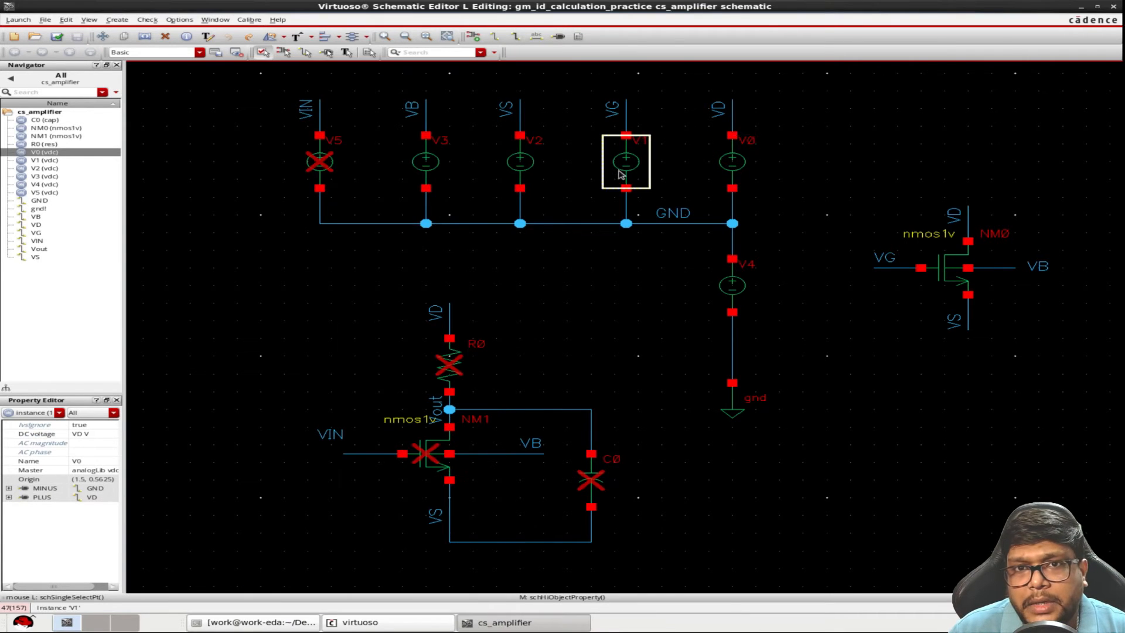
pyautogui.press('q')
pyautogui.click(223, 606)
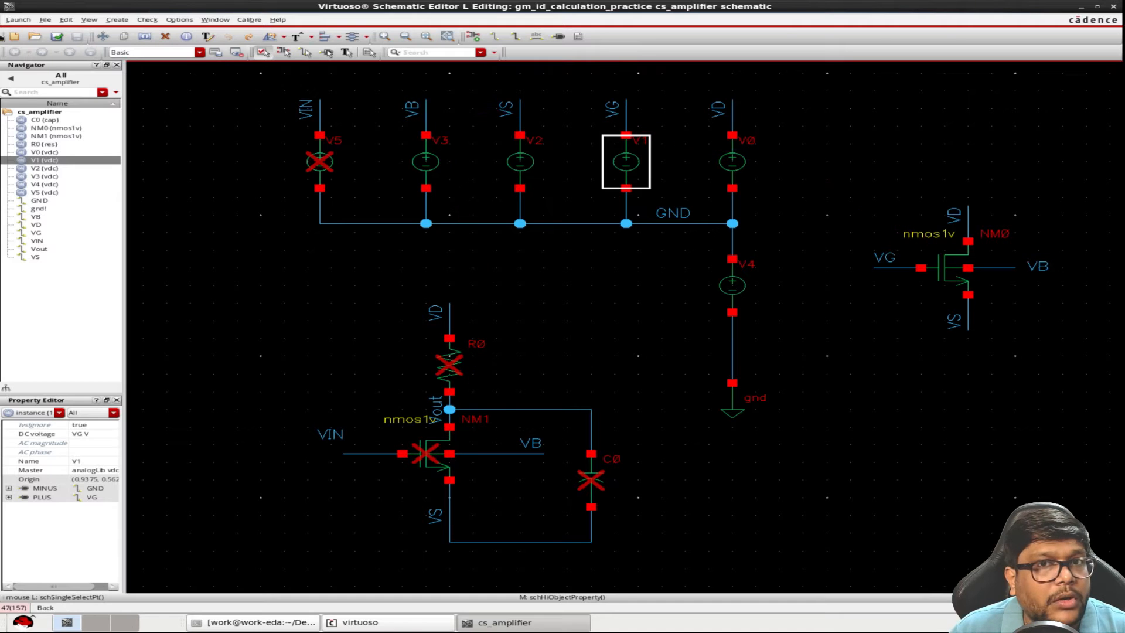
# Launch ADE L for the schematic and copy the design variables from the cellview
pyautogui.click(18, 19)
pyautogui.click(27, 33)
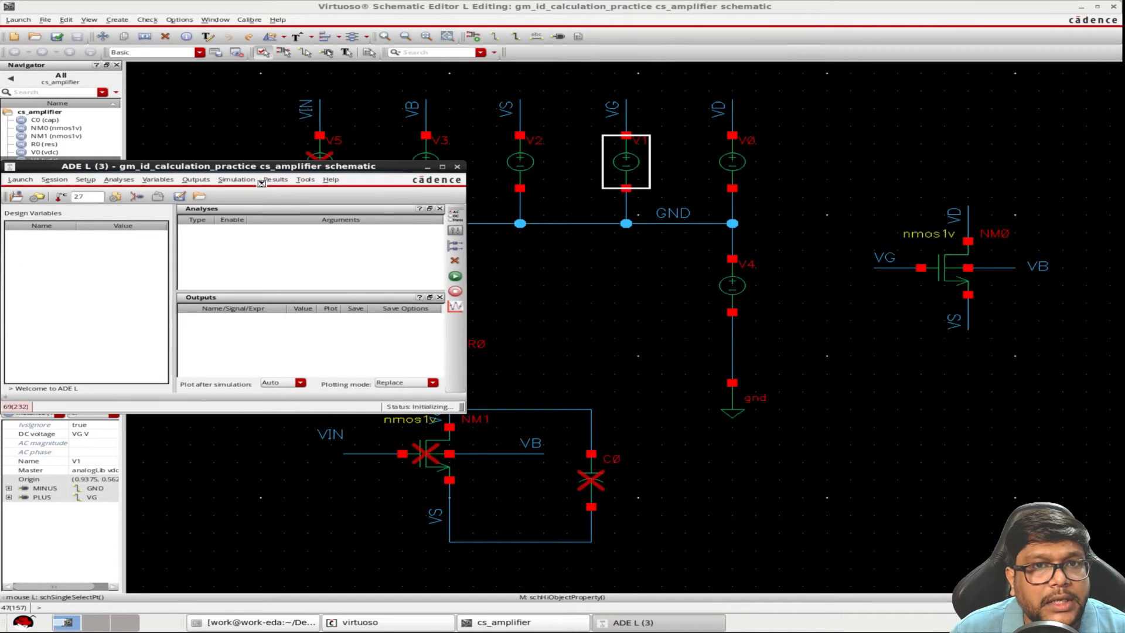
pyautogui.rightClick(485, 285)
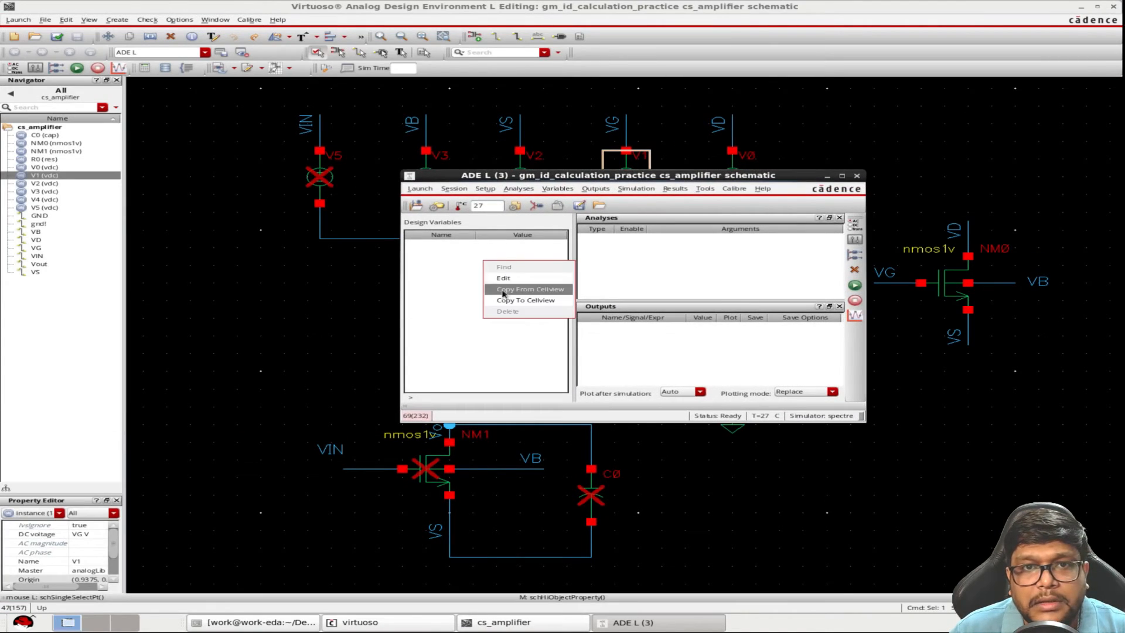
pyautogui.click(505, 292)
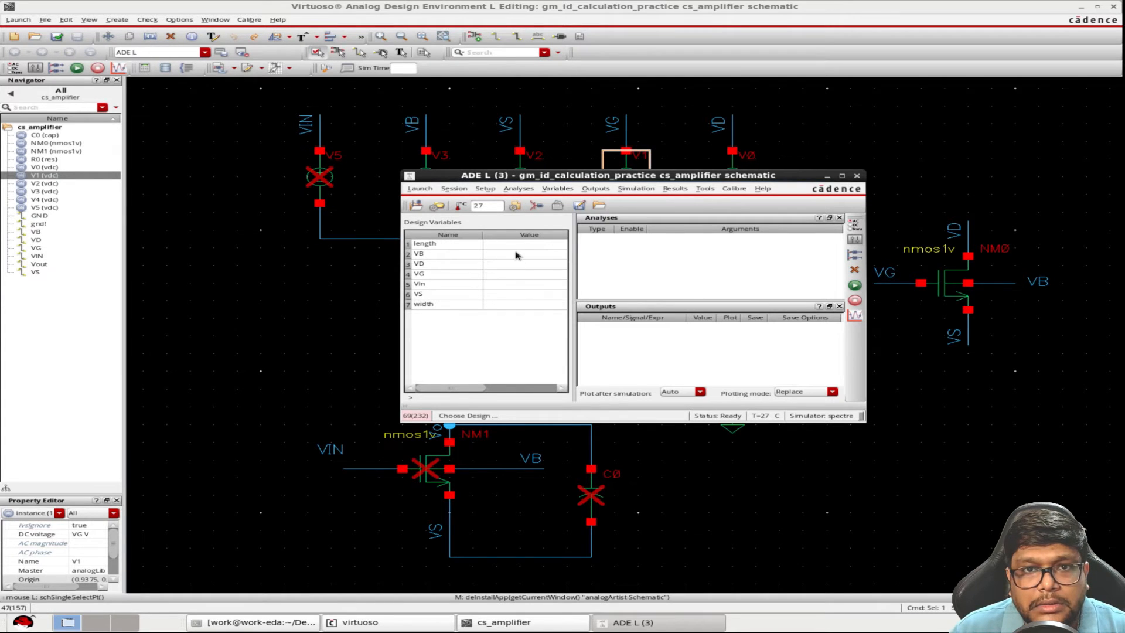
# Set the design variable length to 100n and VB to 0
pyautogui.doubleClick(519, 246)
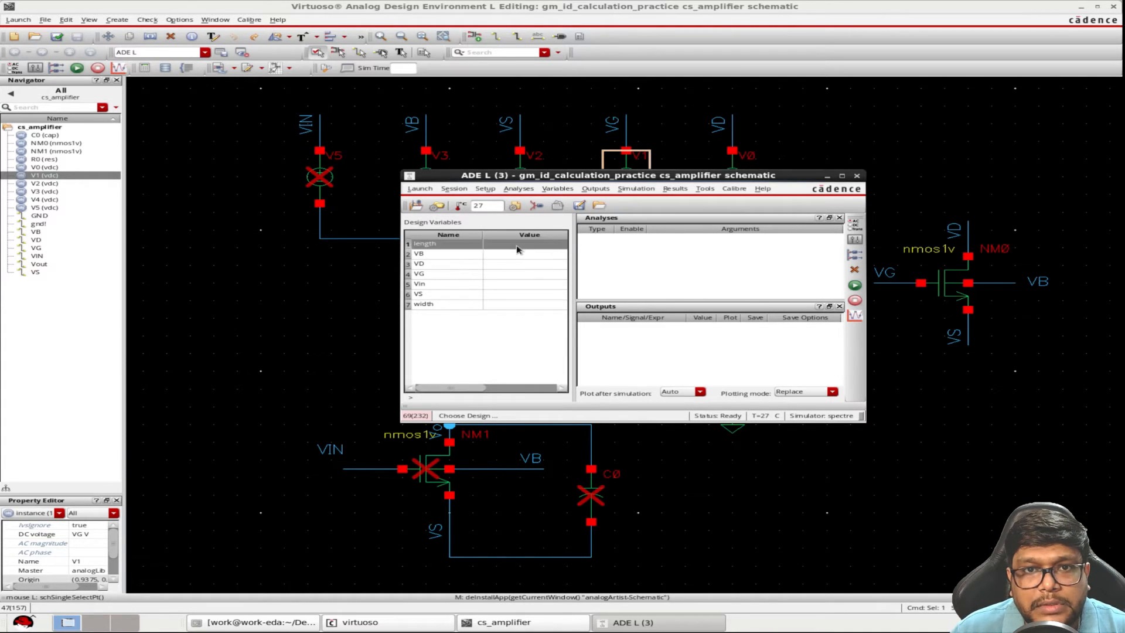
pyautogui.write('100')
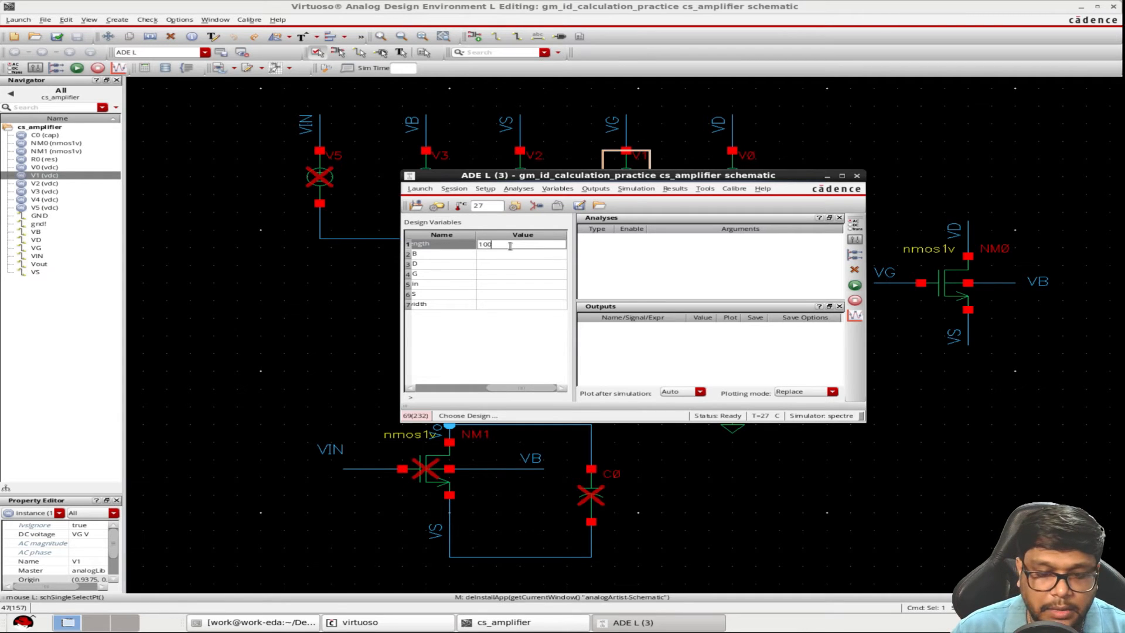
pyautogui.write('n')
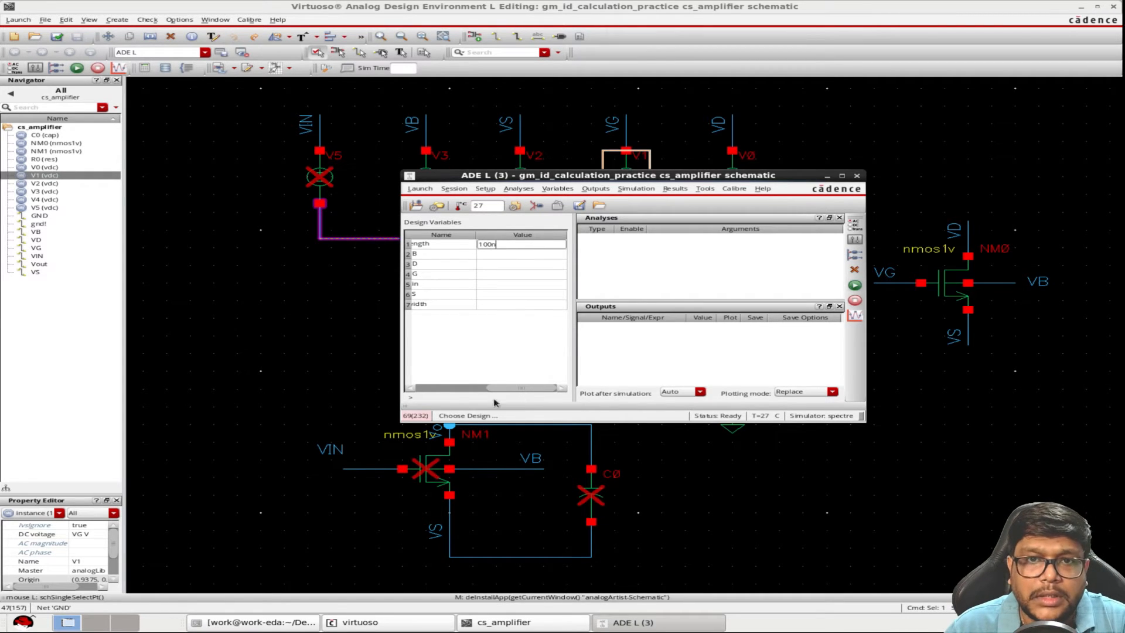
pyautogui.click(479, 380)
pyautogui.doubleClick(508, 256)
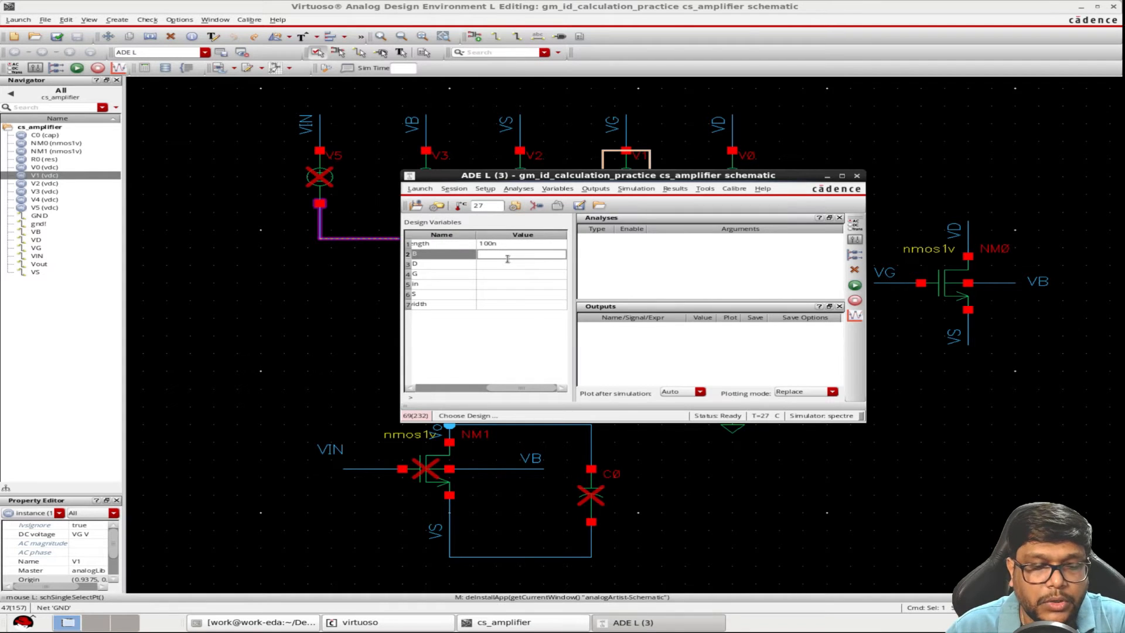
pyautogui.write('0')
pyautogui.click(513, 382)
# Set the design variables VD, VG and Vin to 0.5 each
pyautogui.moveTo(634, 179); pyautogui.dragTo(630, 263)
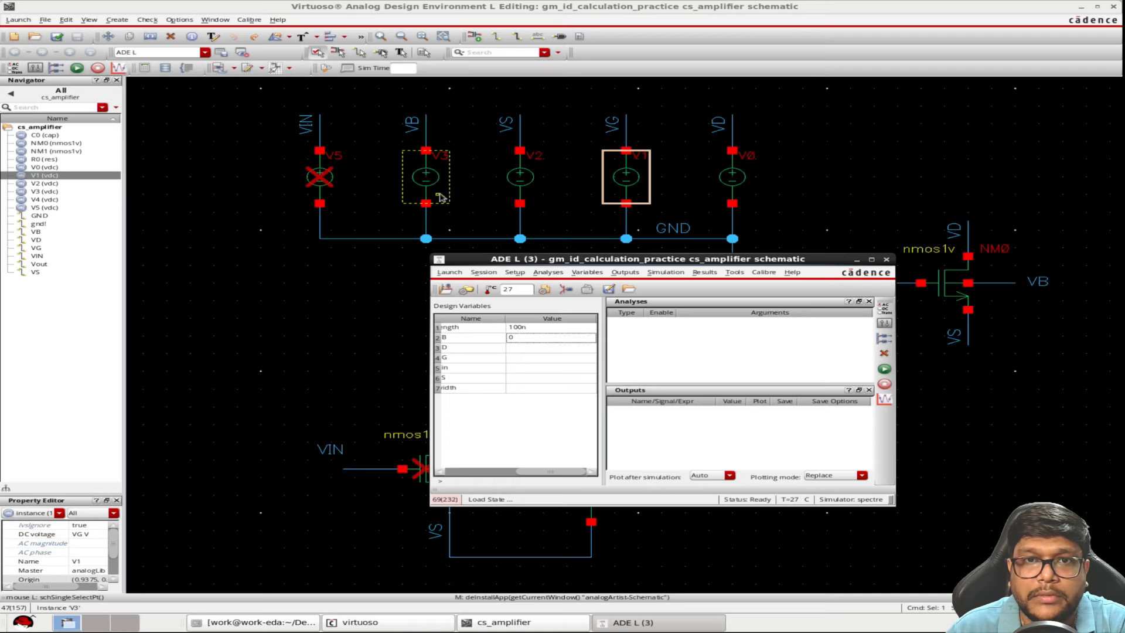
pyautogui.moveTo(544, 258); pyautogui.dragTo(632, 152)
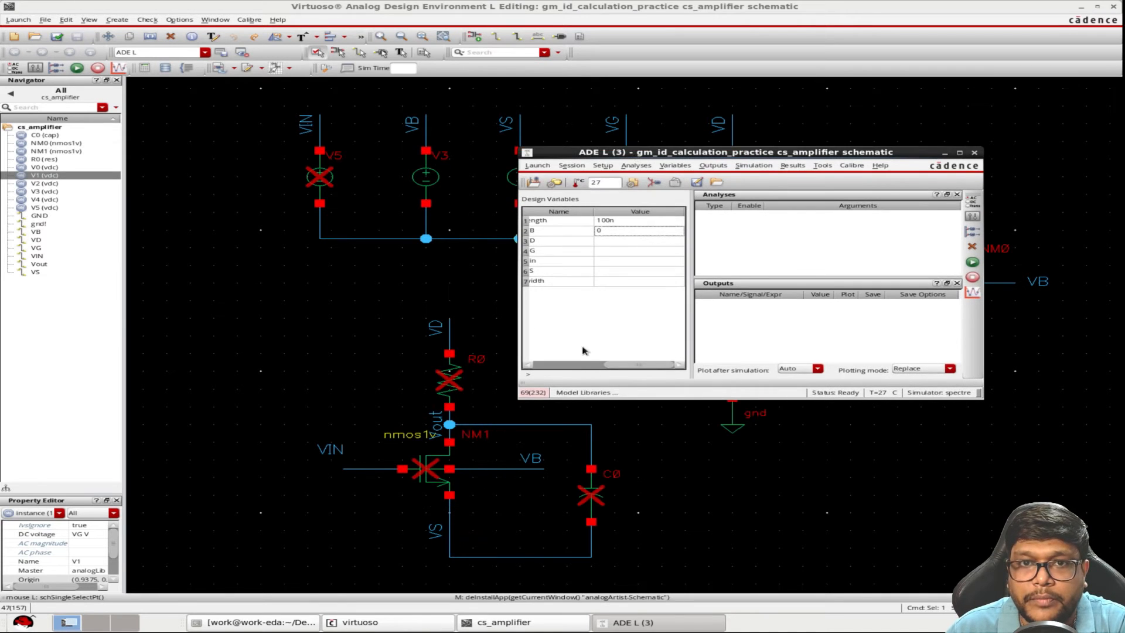
pyautogui.click(628, 241)
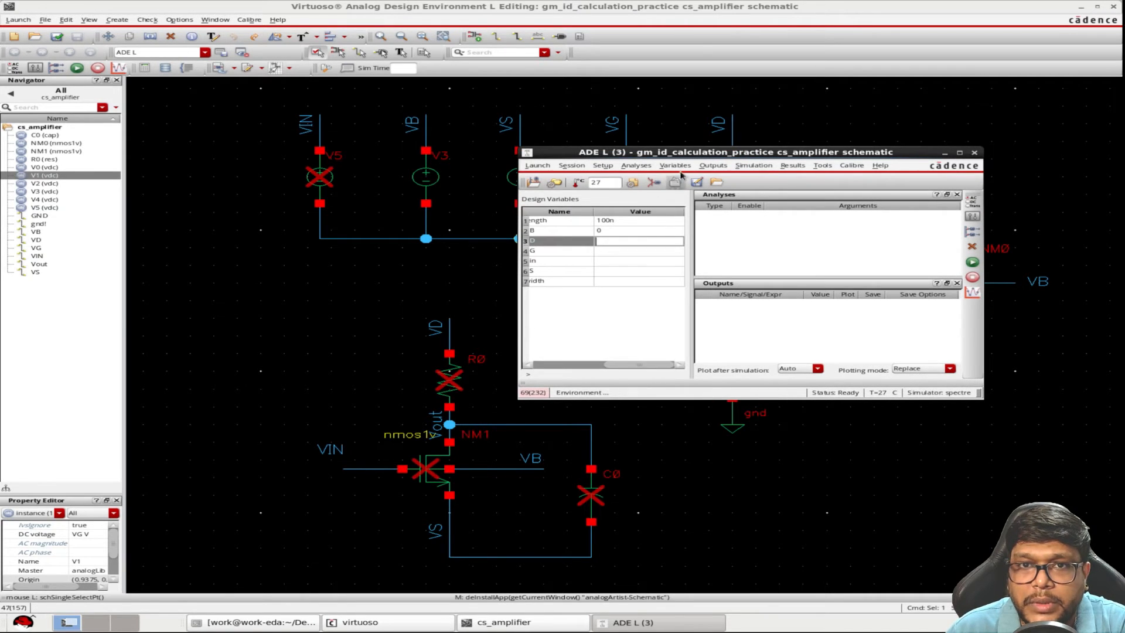
pyautogui.moveTo(692, 153); pyautogui.dragTo(641, 178)
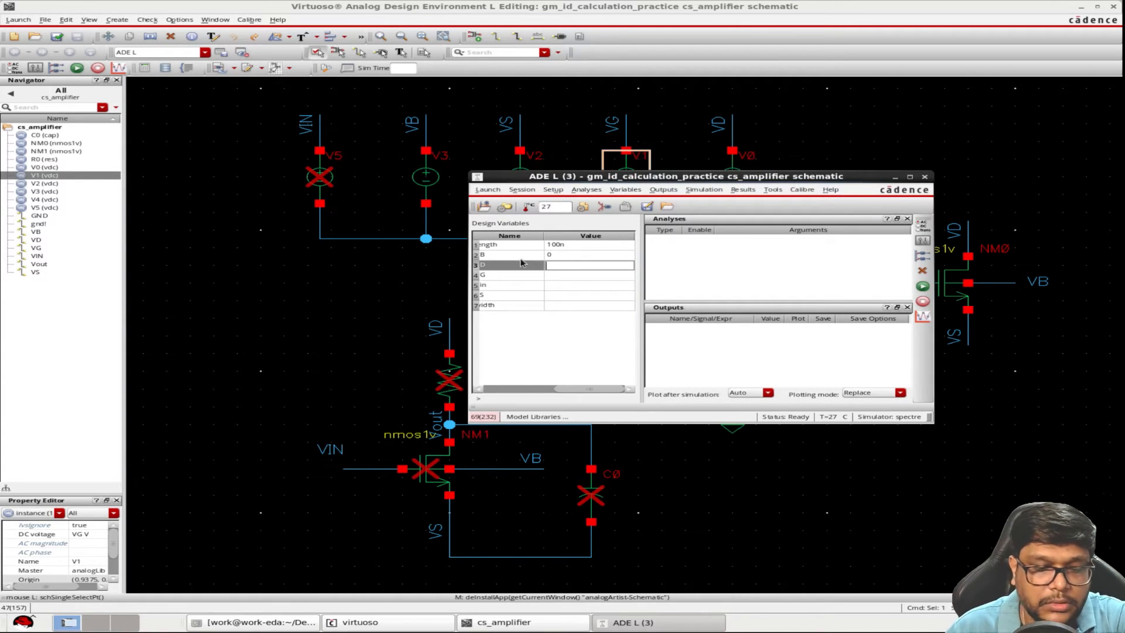
pyautogui.write('0.5')
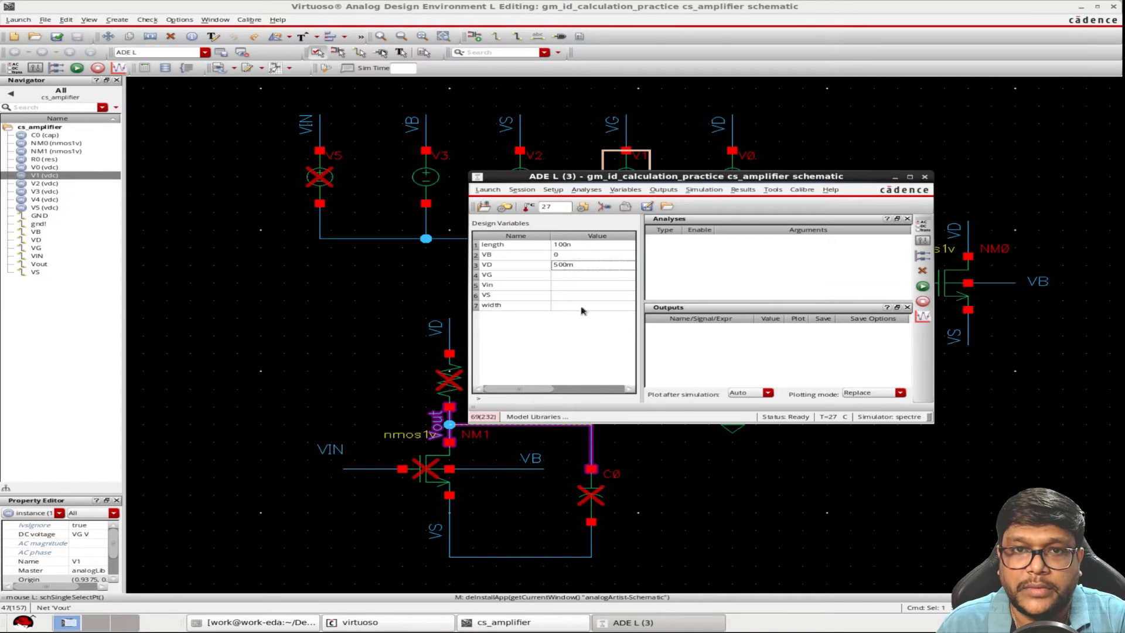
pyautogui.click(567, 278)
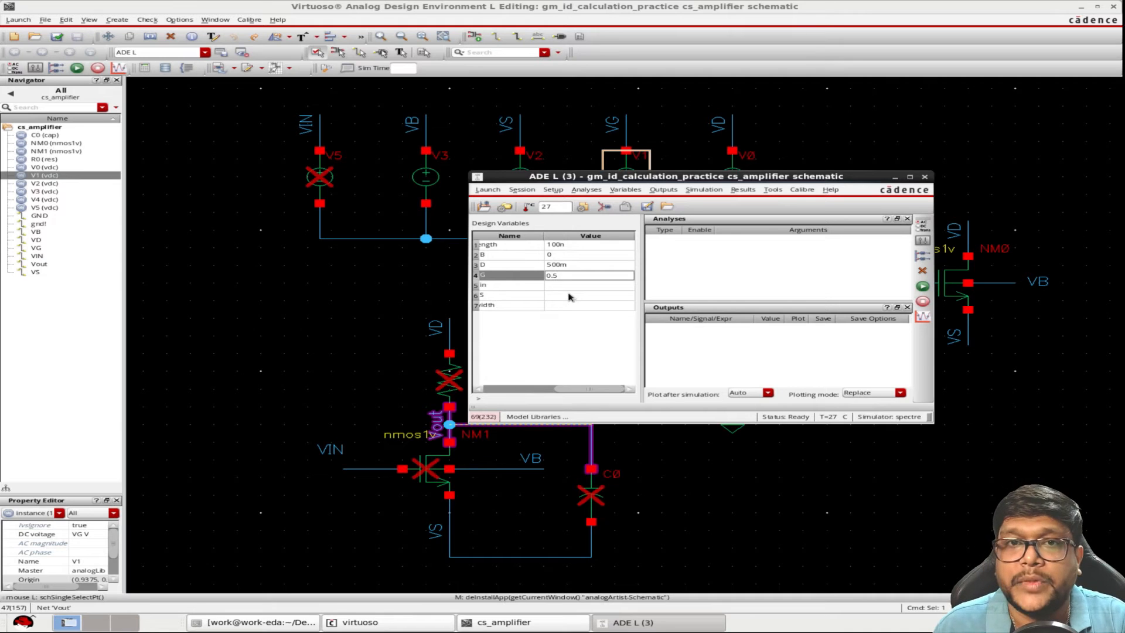
pyautogui.click(569, 296)
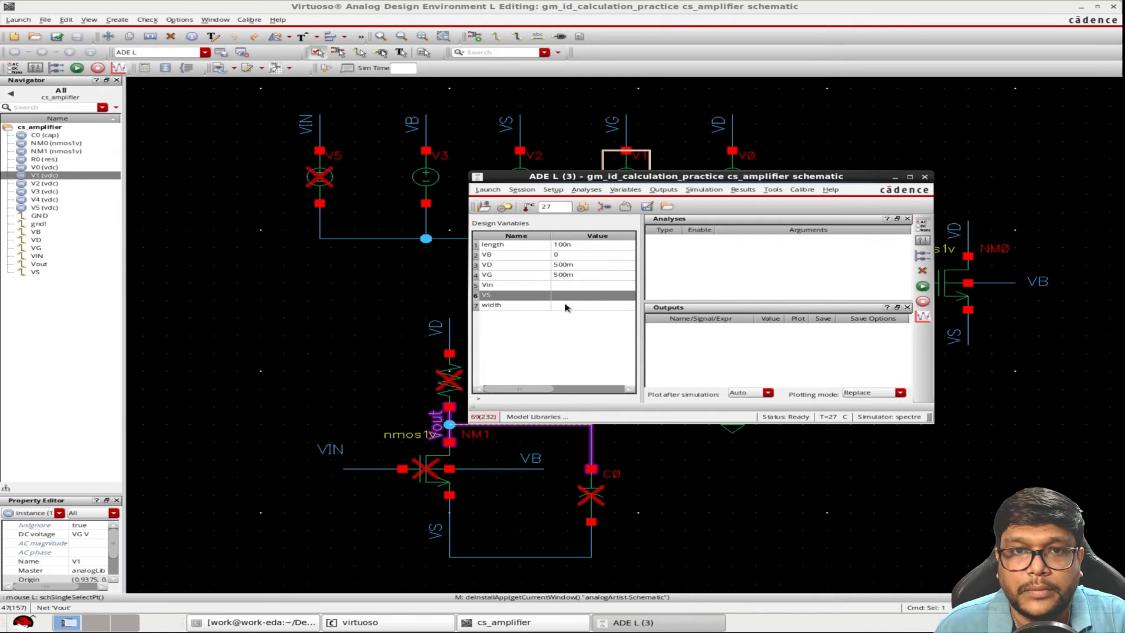
pyautogui.click(571, 286)
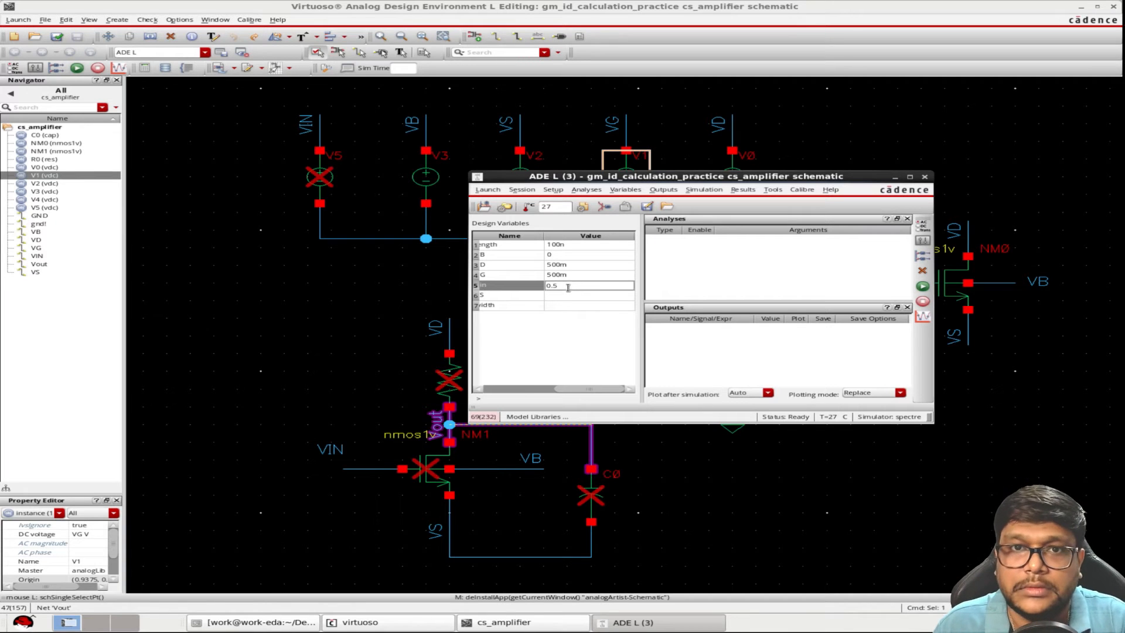
pyautogui.click(575, 378)
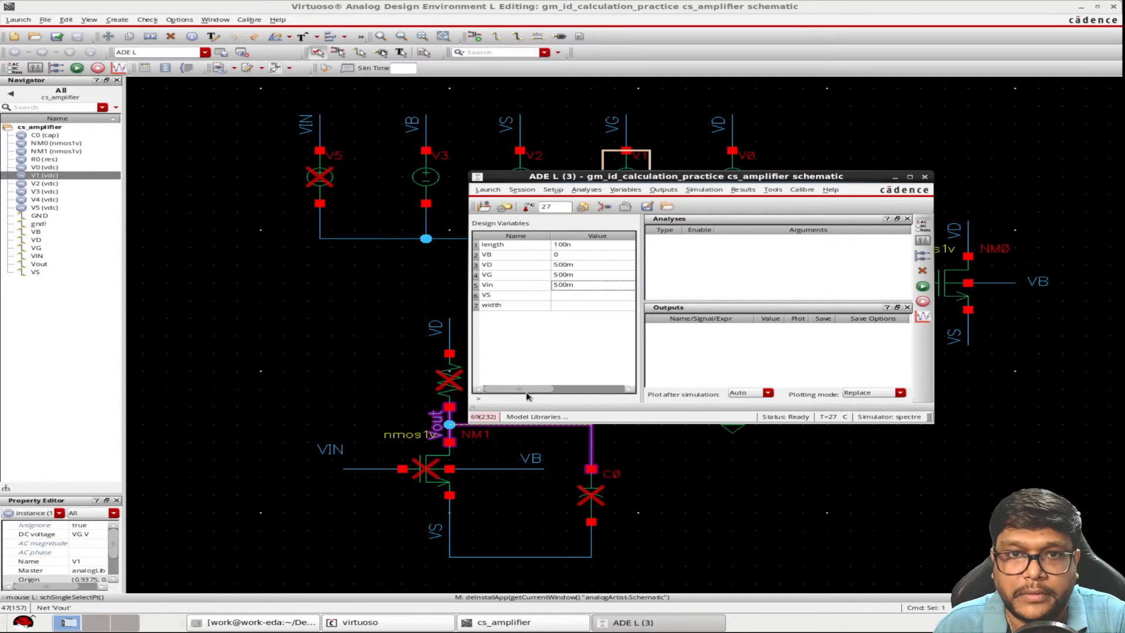
# Set the design variable VS to 0 and width to 120n
pyautogui.click(562, 296)
pyautogui.moveTo(730, 176)
pyautogui.mouseDown()
pyautogui.moveTo(605, 158)
pyautogui.moveTo(739, 179)
pyautogui.mouseUp()
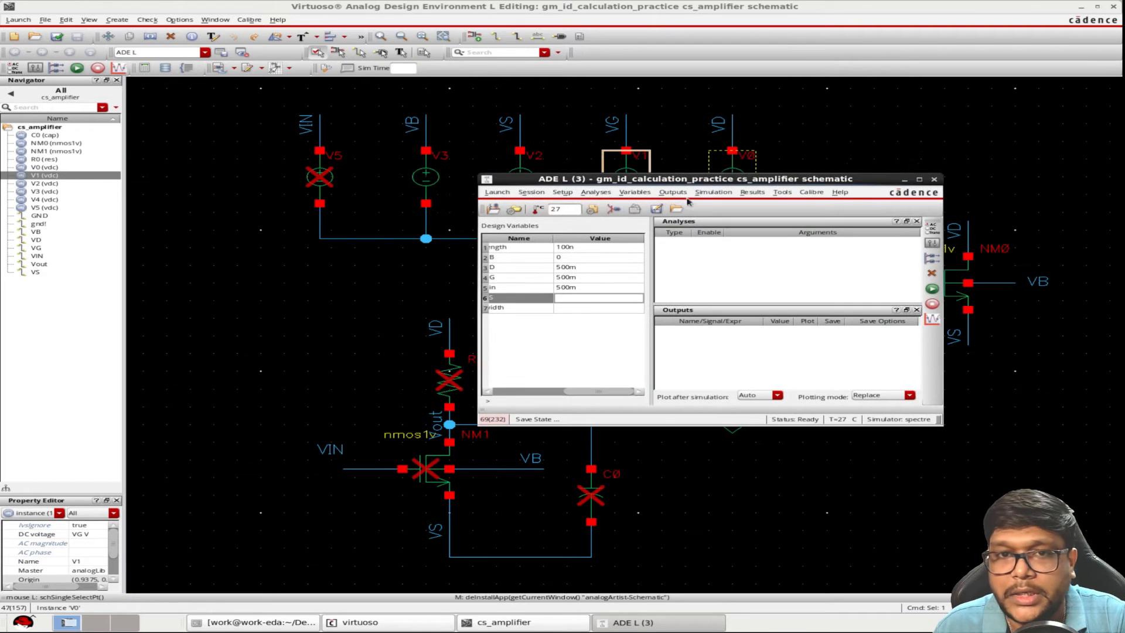
pyautogui.click(578, 308)
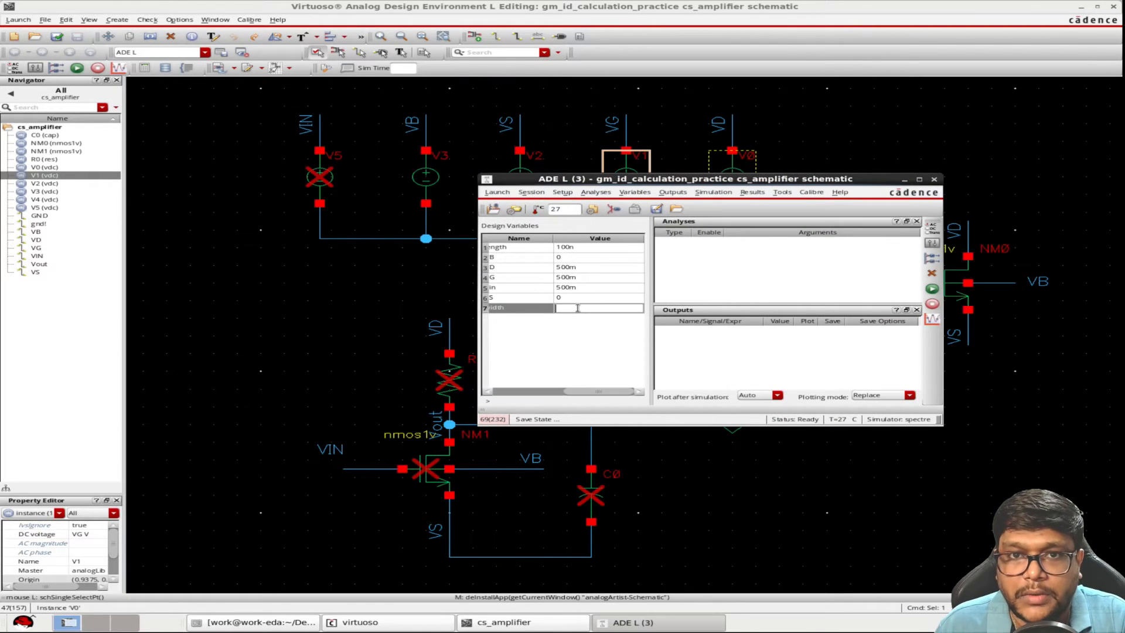
pyautogui.click(545, 365)
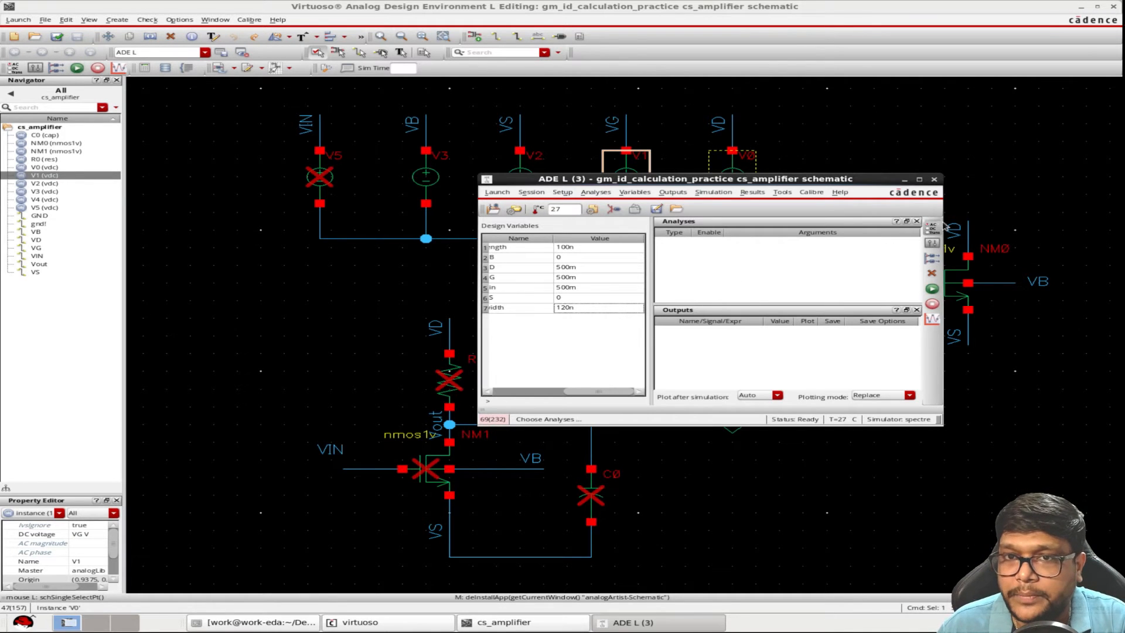
# Set up a dc analysis that saves the DC operating point and sweeps the design variable VD
pyautogui.click(932, 227)
pyautogui.click(380, 98)
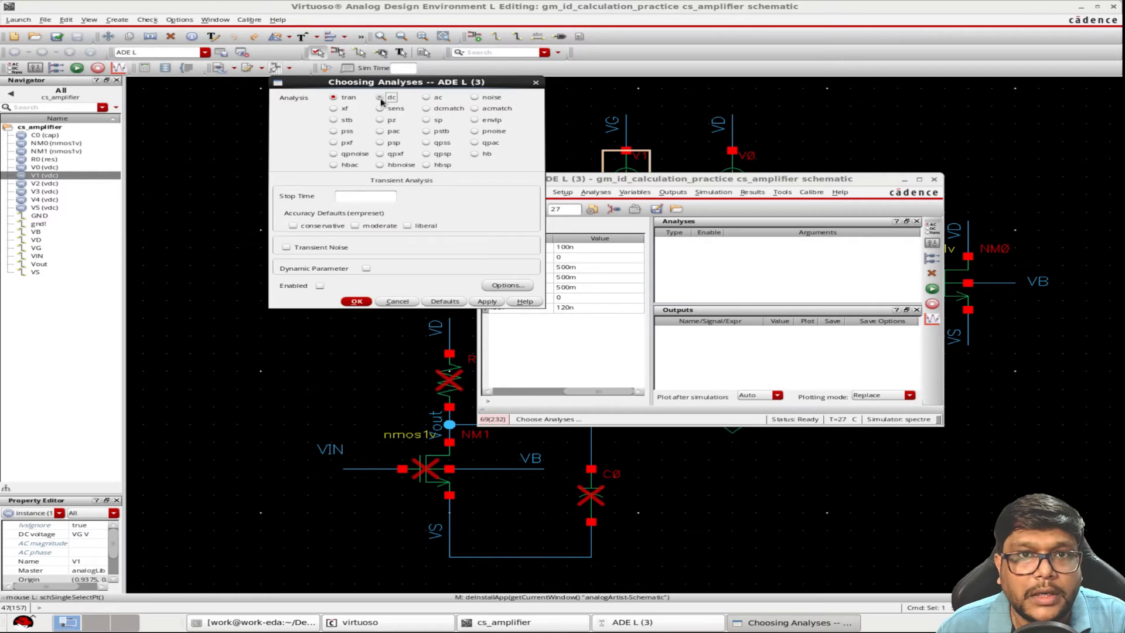
pyautogui.click(400, 193)
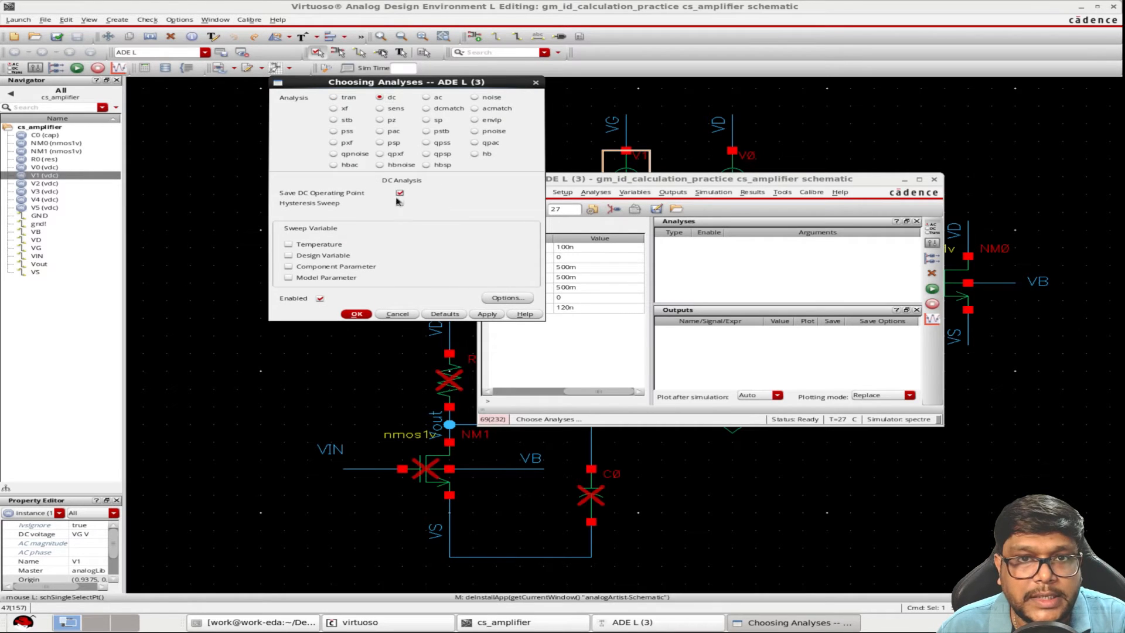
pyautogui.click(321, 257)
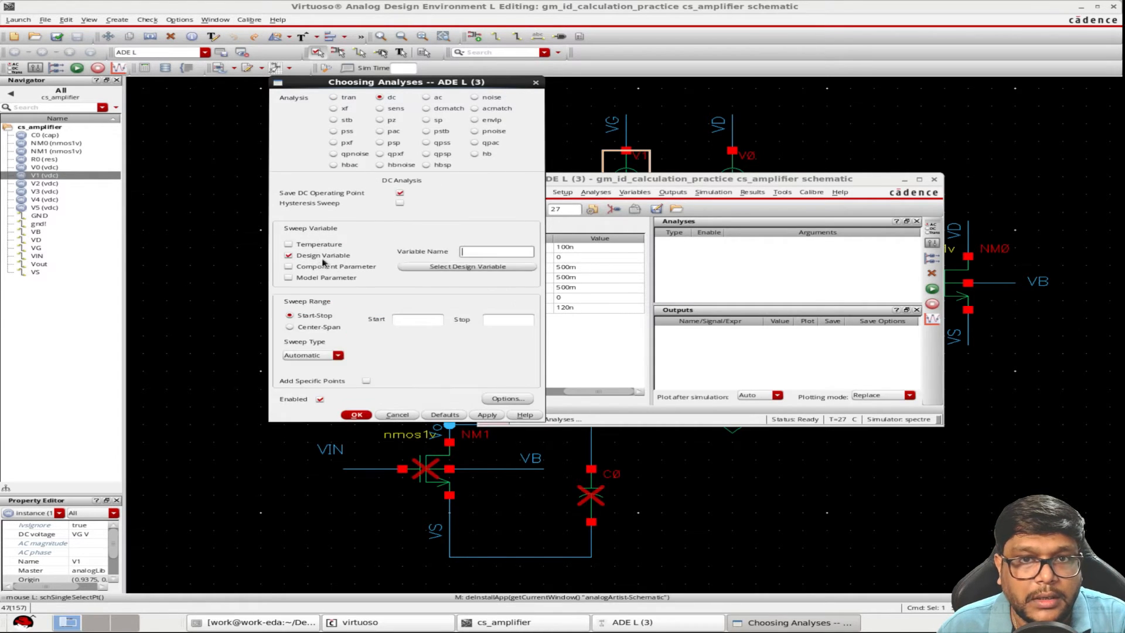
pyautogui.click(449, 270)
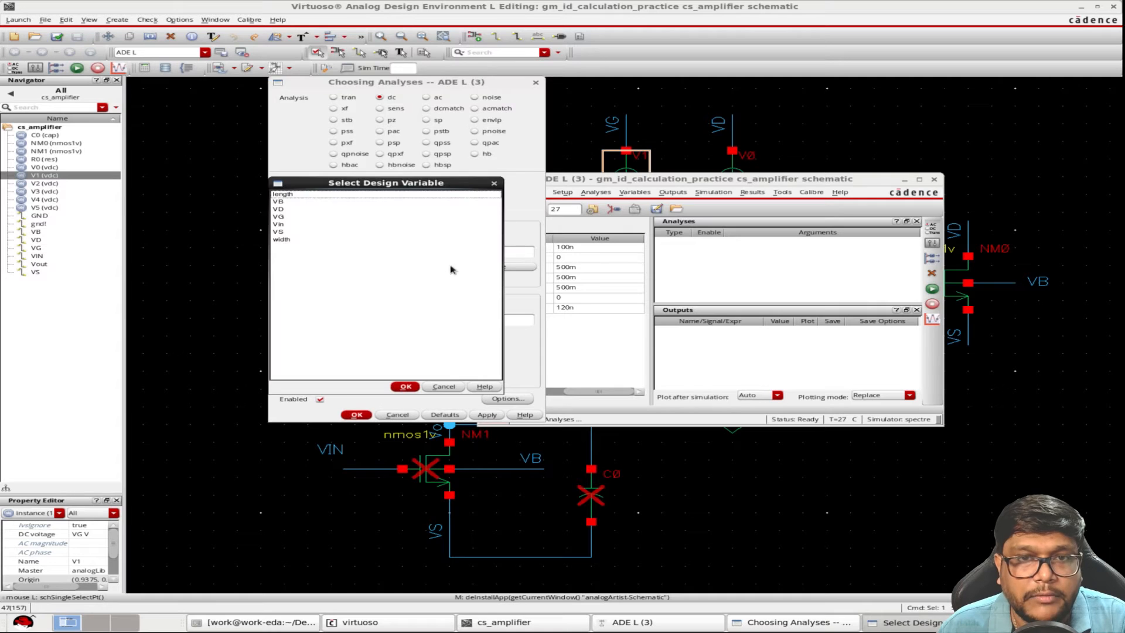
pyautogui.click(280, 209)
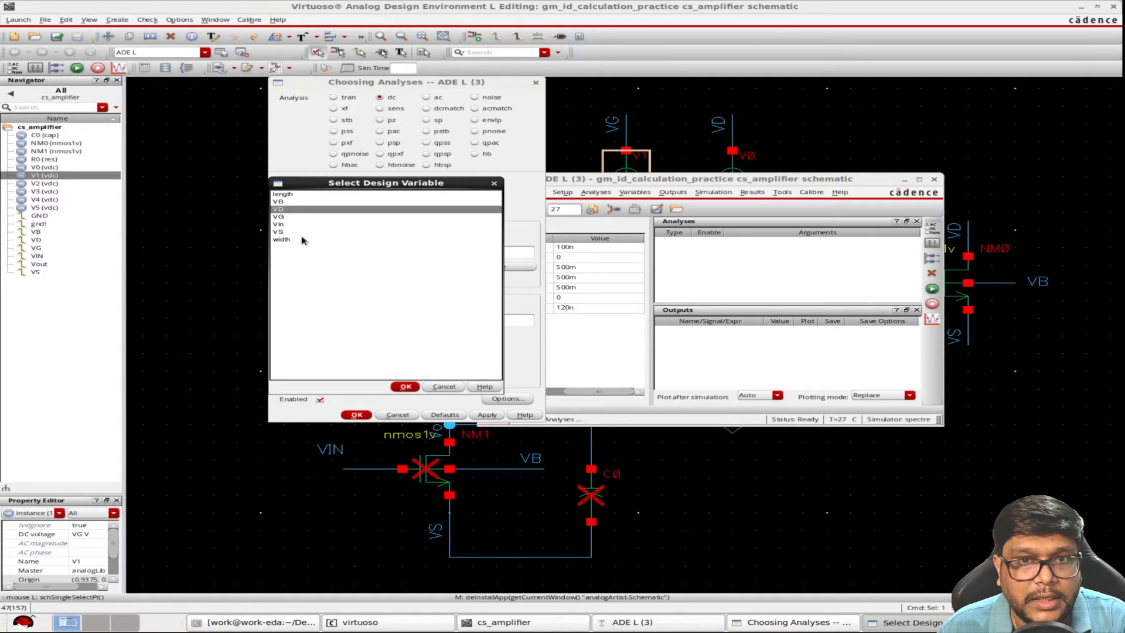
pyautogui.click(405, 387)
# Set the VD sweep range from 0 to 1 and run the simulation
pyautogui.click(419, 319)
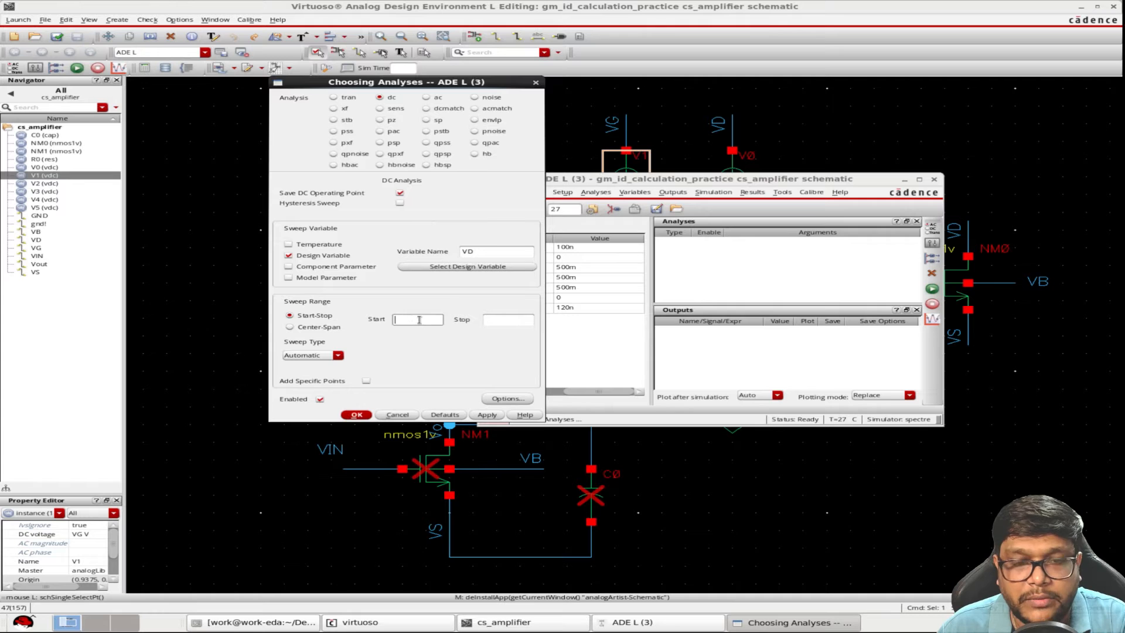
pyautogui.write('0')
pyautogui.click(510, 319)
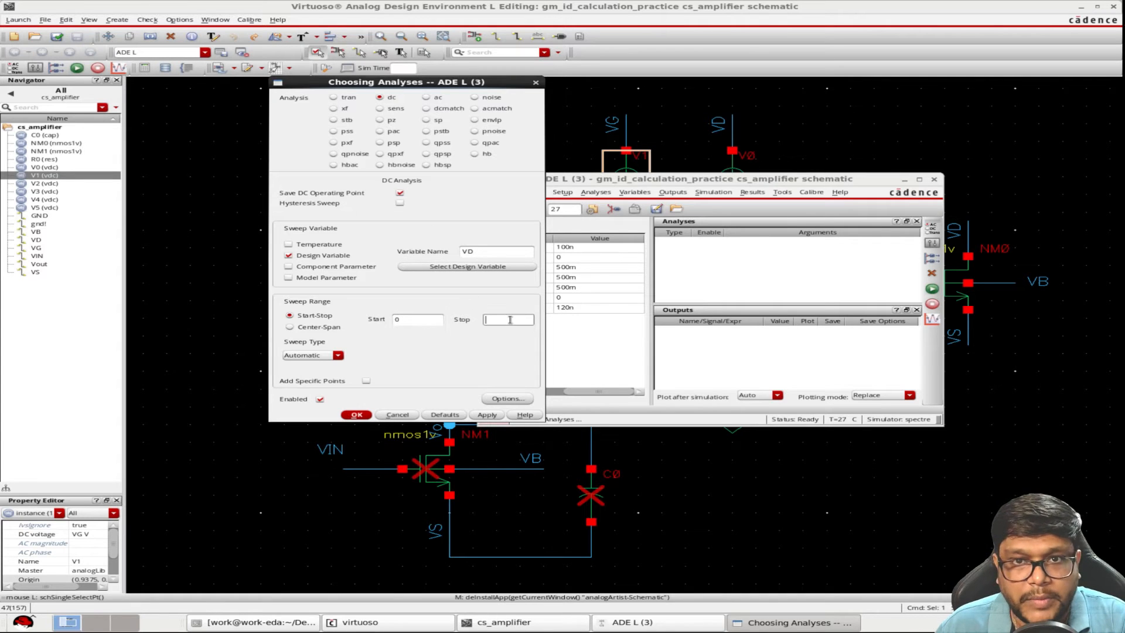
pyautogui.write('1')
pyautogui.click(356, 414)
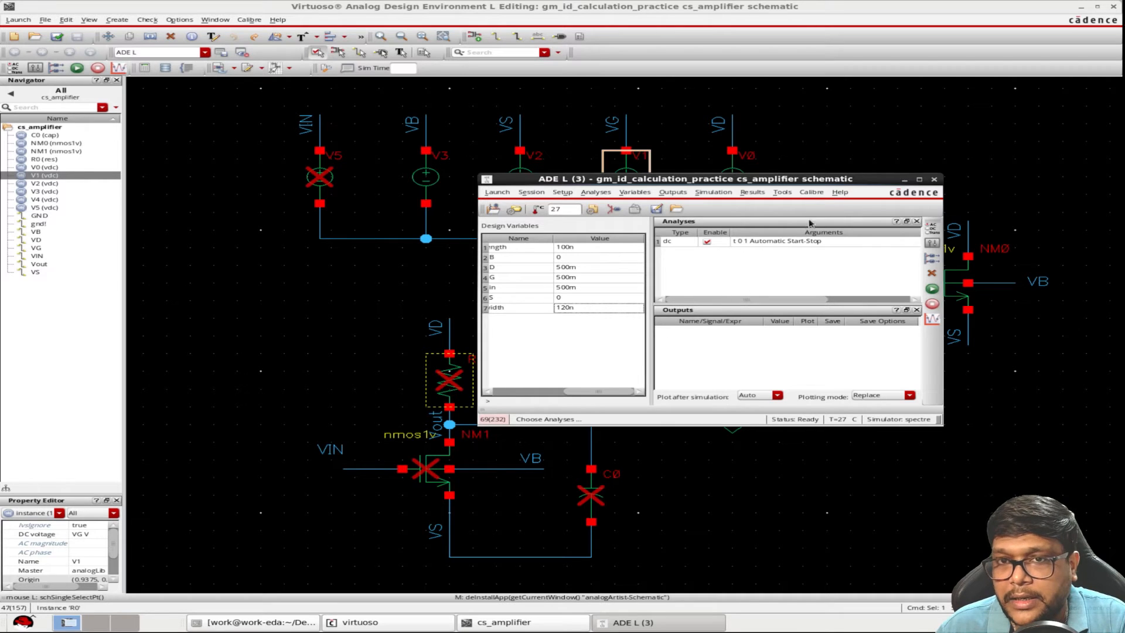
pyautogui.moveTo(823, 185); pyautogui.dragTo(727, 194)
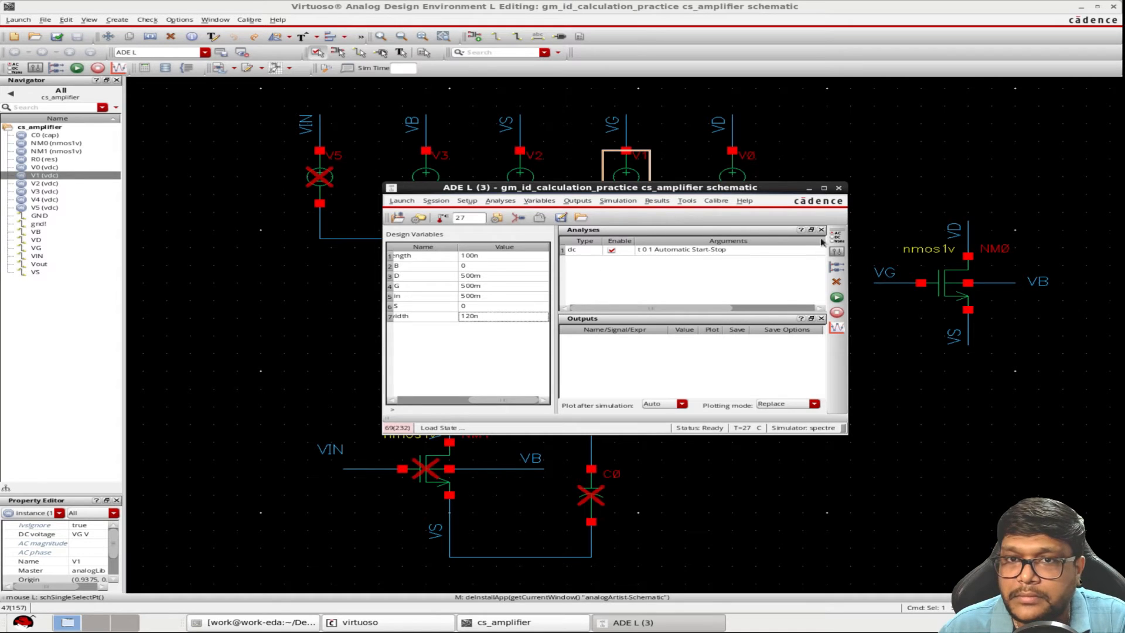
pyautogui.click(830, 298)
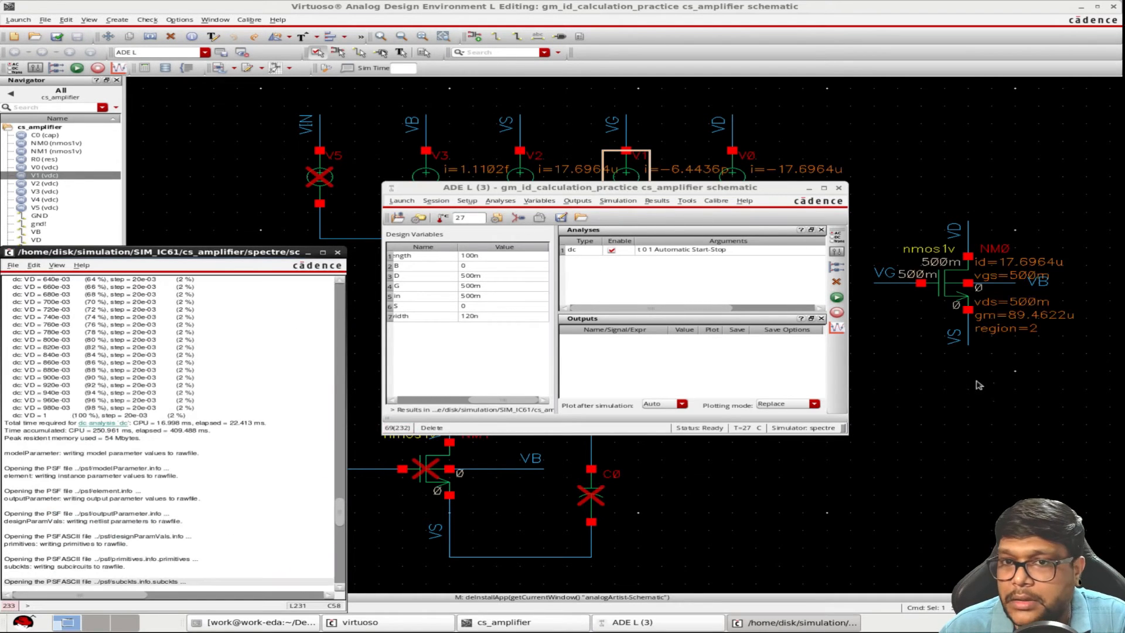
# Open the calculator, load the OS expression for vdsat of transistor NM0 and plot it
pyautogui.click(687, 200)
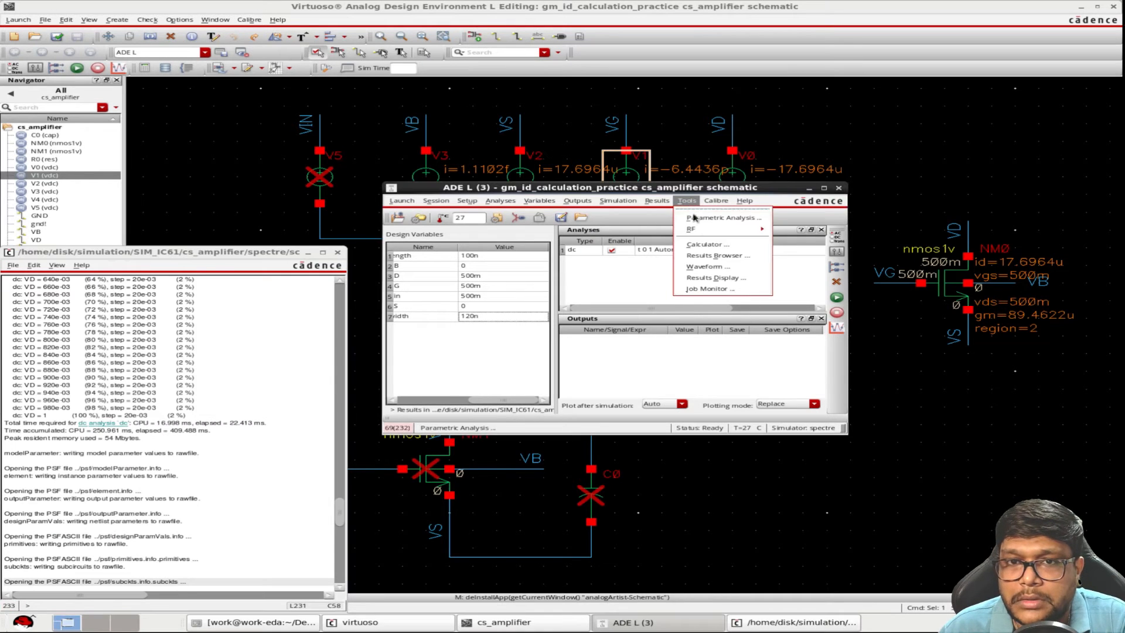
pyautogui.click(716, 246)
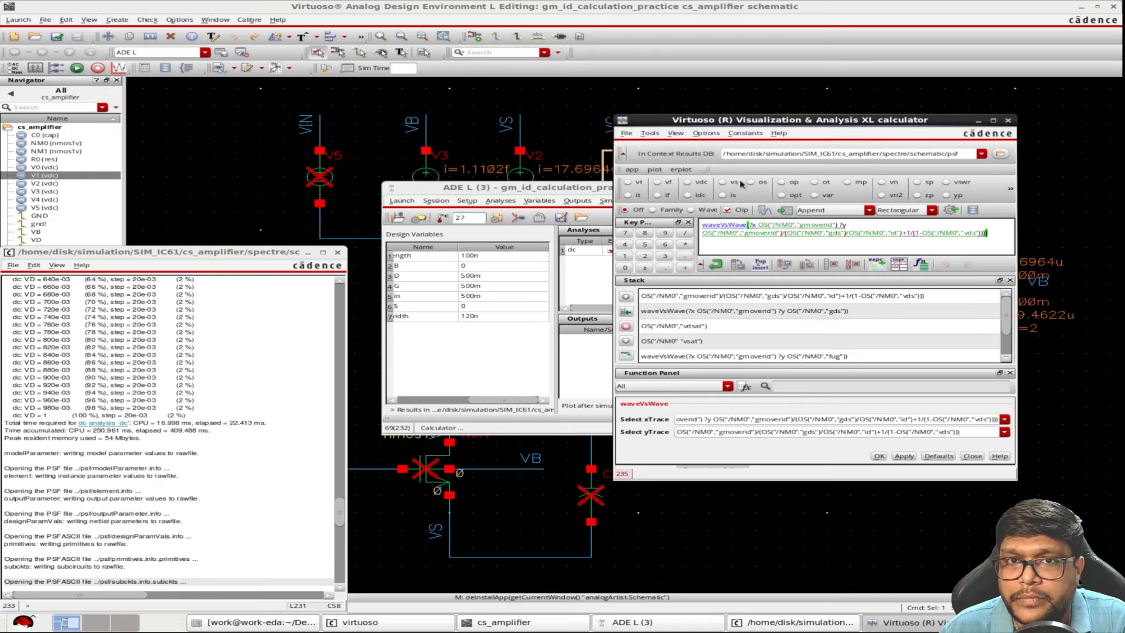
pyautogui.click(761, 183)
pyautogui.click(939, 295)
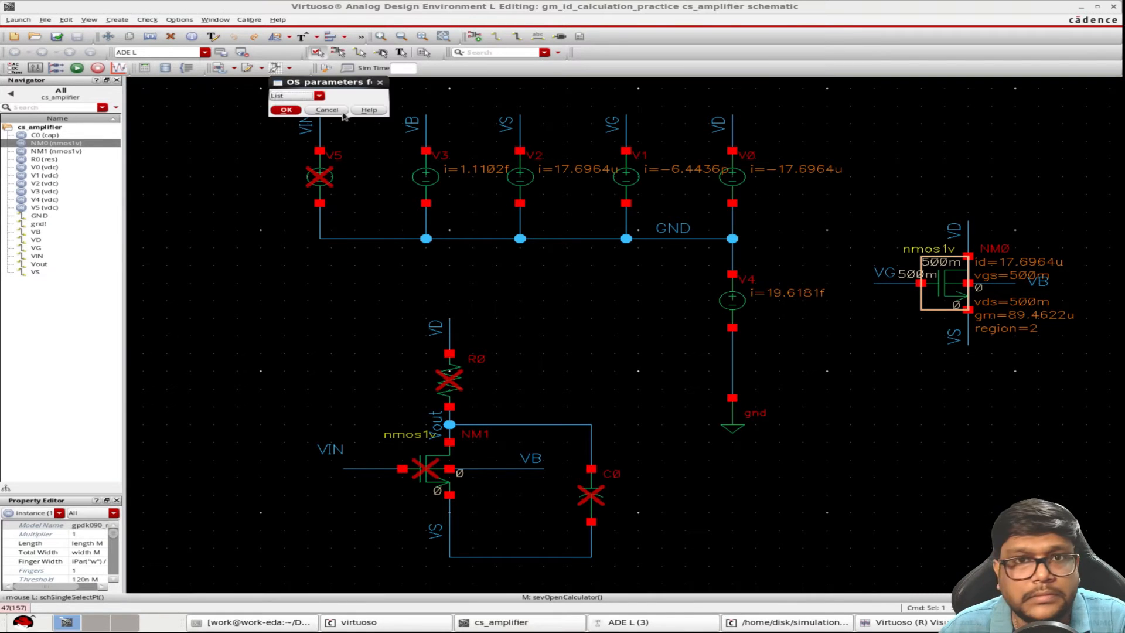
pyautogui.click(304, 96)
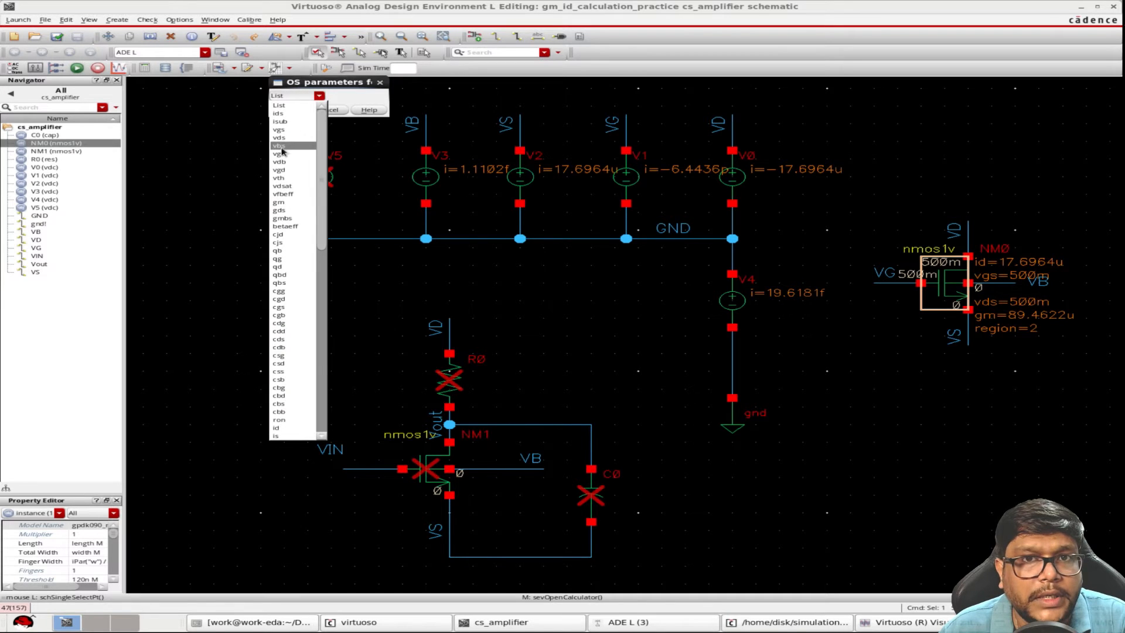
pyautogui.scroll(-7, 293, 366)
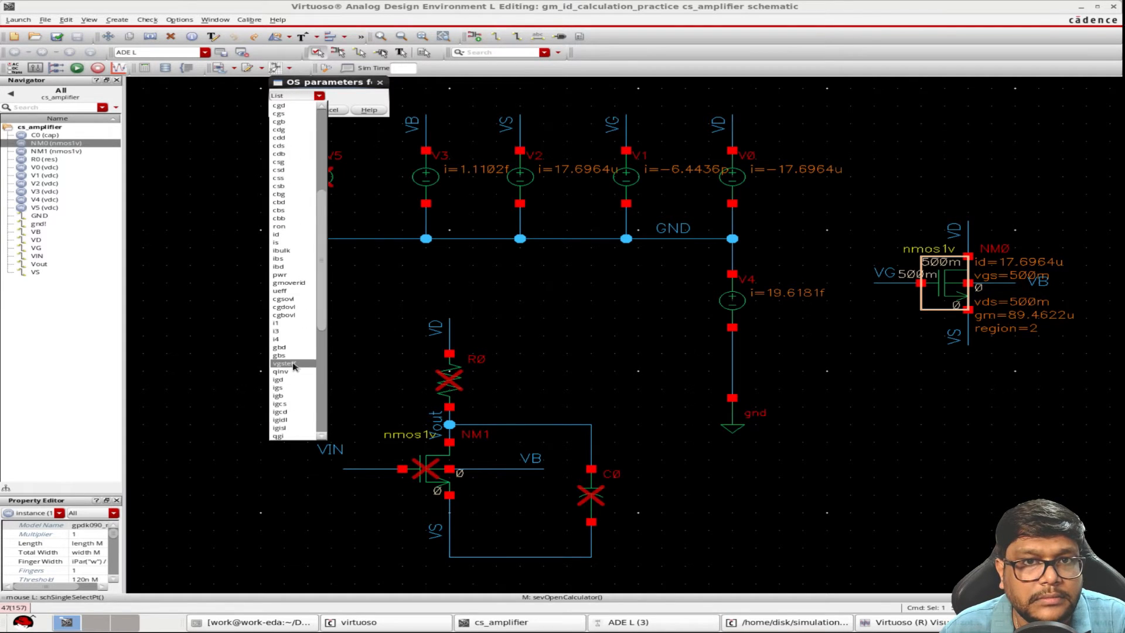
pyautogui.scroll(7, 293, 365)
pyautogui.click(283, 186)
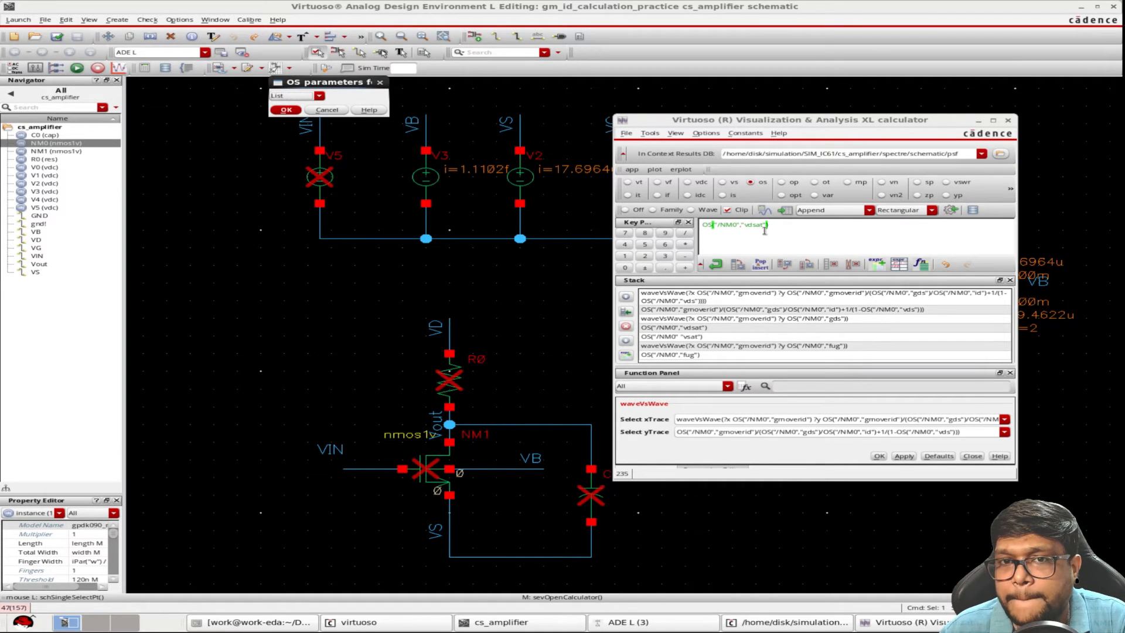
pyautogui.click(950, 214)
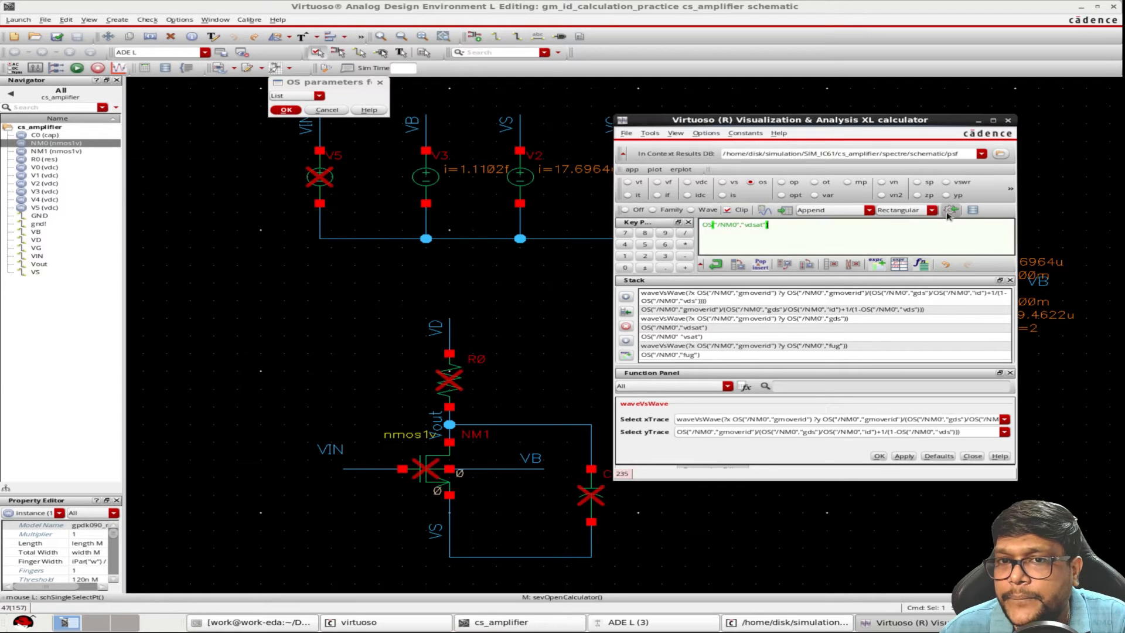
# Load the OS expression for gmoverid of NM0, plot it and put it on the calculator stack
pyautogui.click(318, 95)
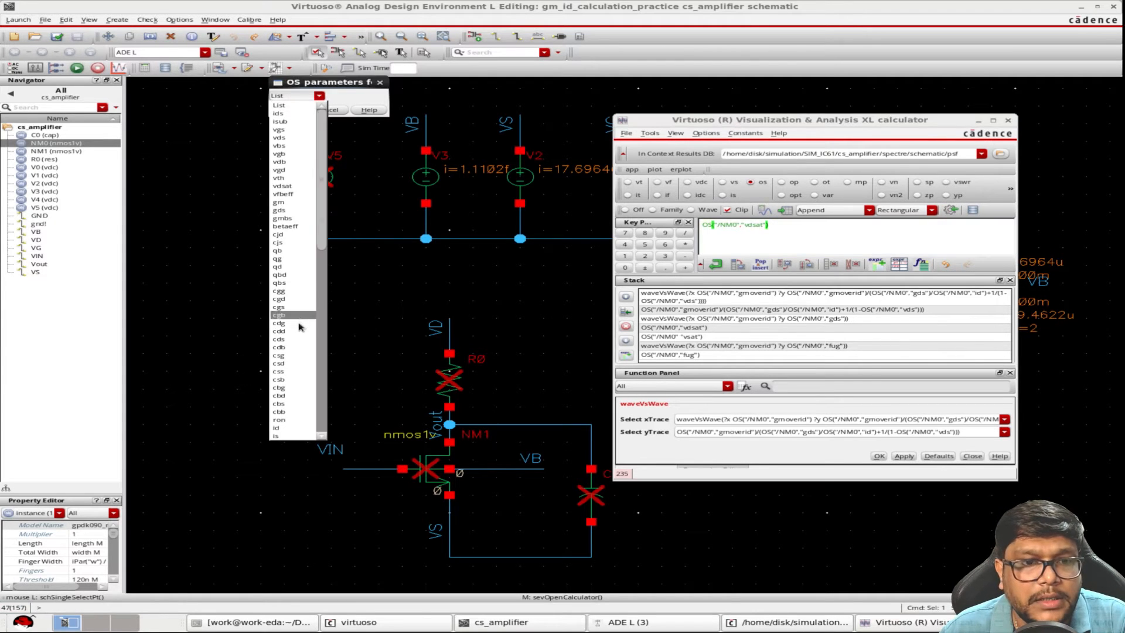
pyautogui.click(302, 356)
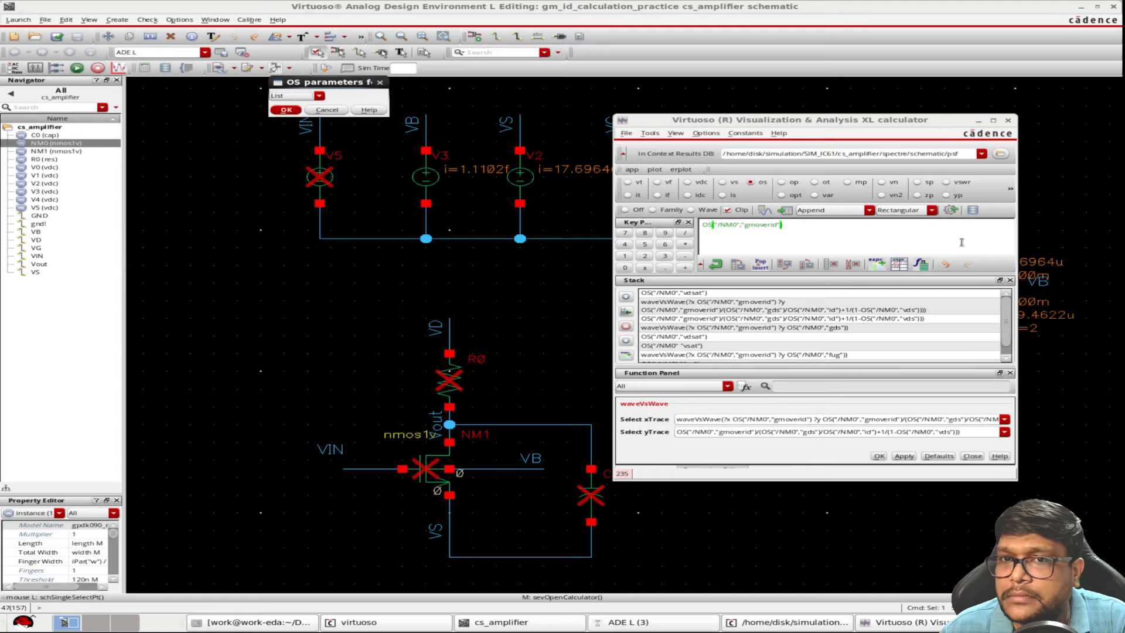
pyautogui.click(947, 210)
pyautogui.click(300, 97)
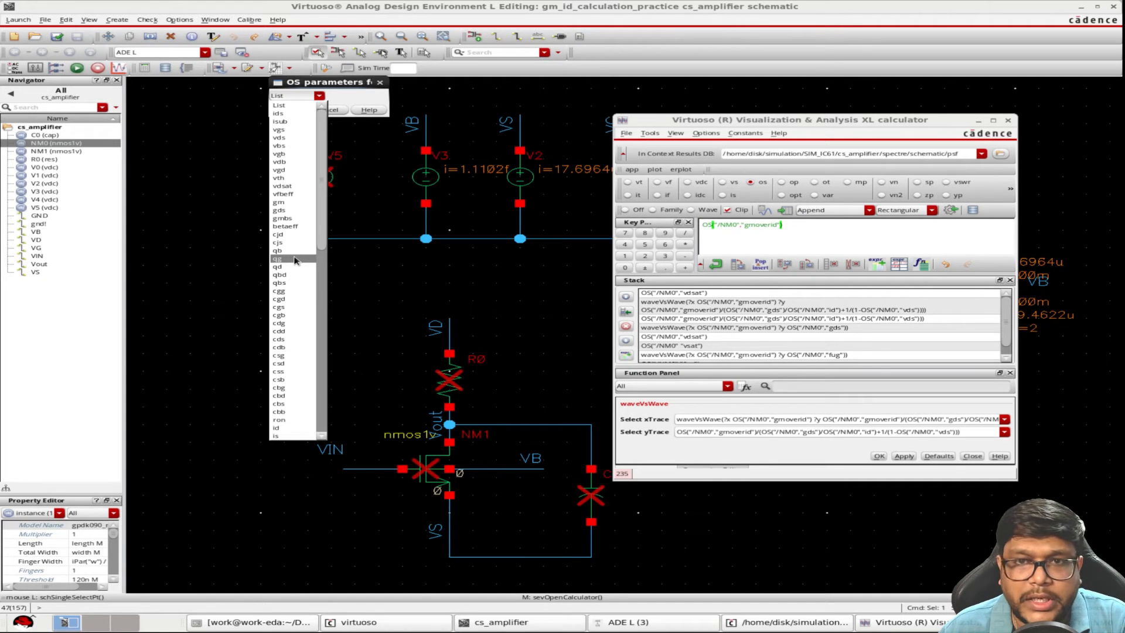
pyautogui.click(719, 266)
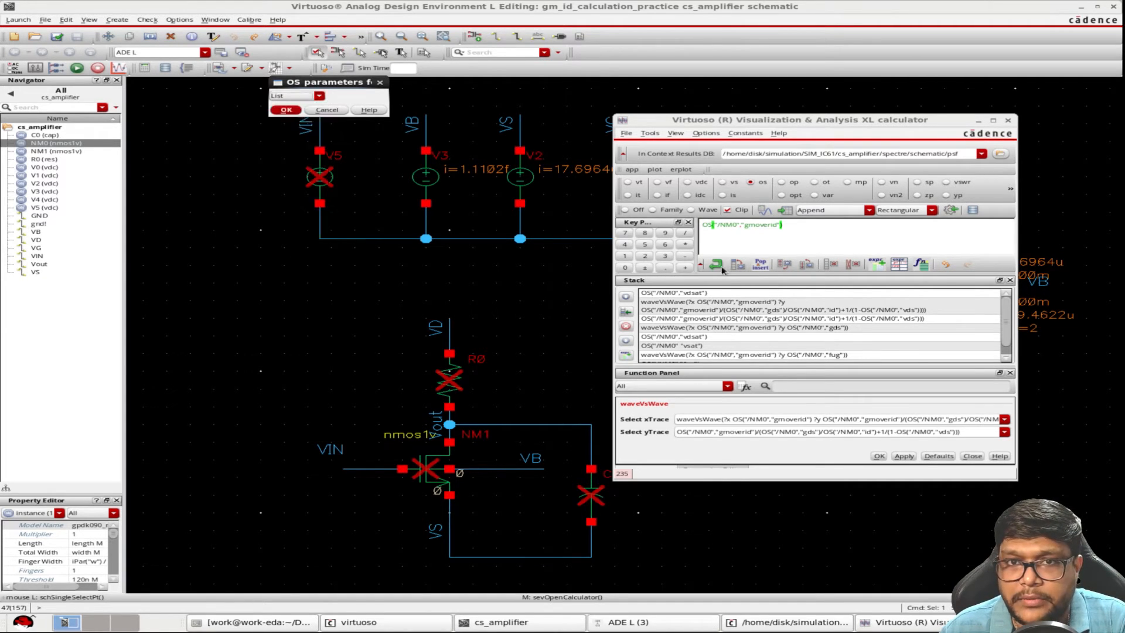
pyautogui.click(716, 265)
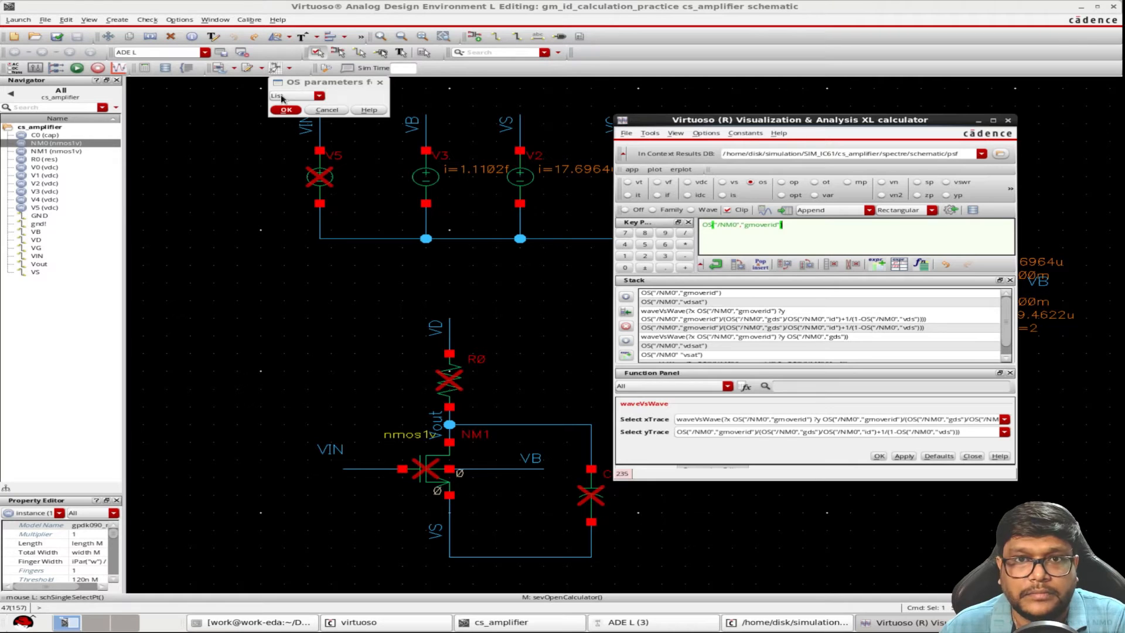
# Build the ratio of NM0's gds to its id from OS expressions and put it on the stack
pyautogui.click(282, 98)
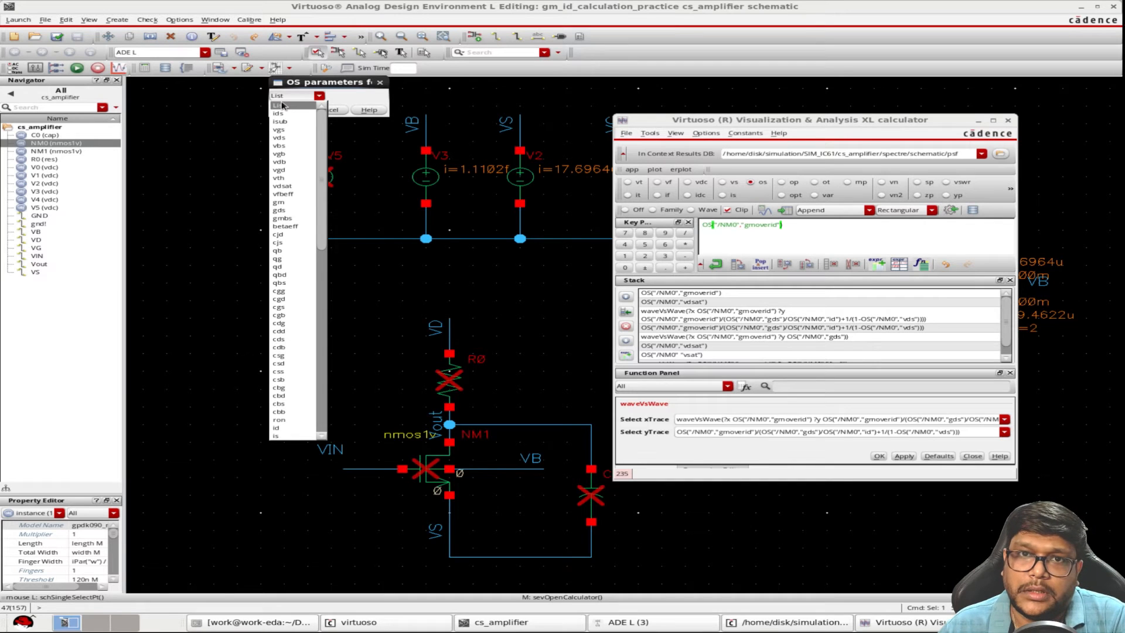
pyautogui.click(288, 211)
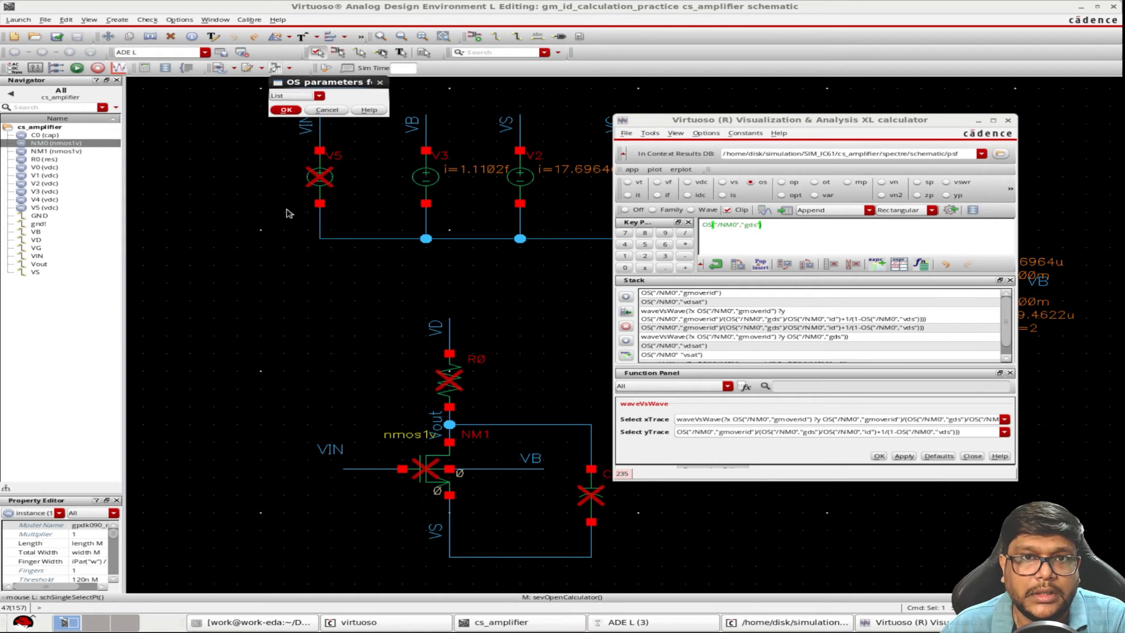
pyautogui.click(716, 265)
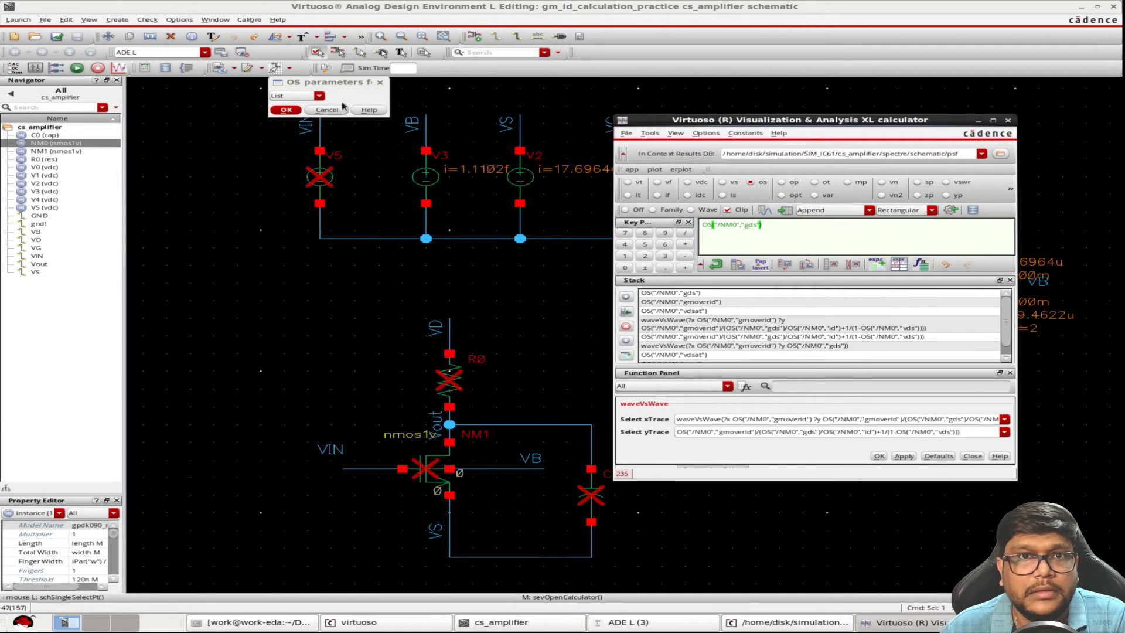
pyautogui.click(298, 96)
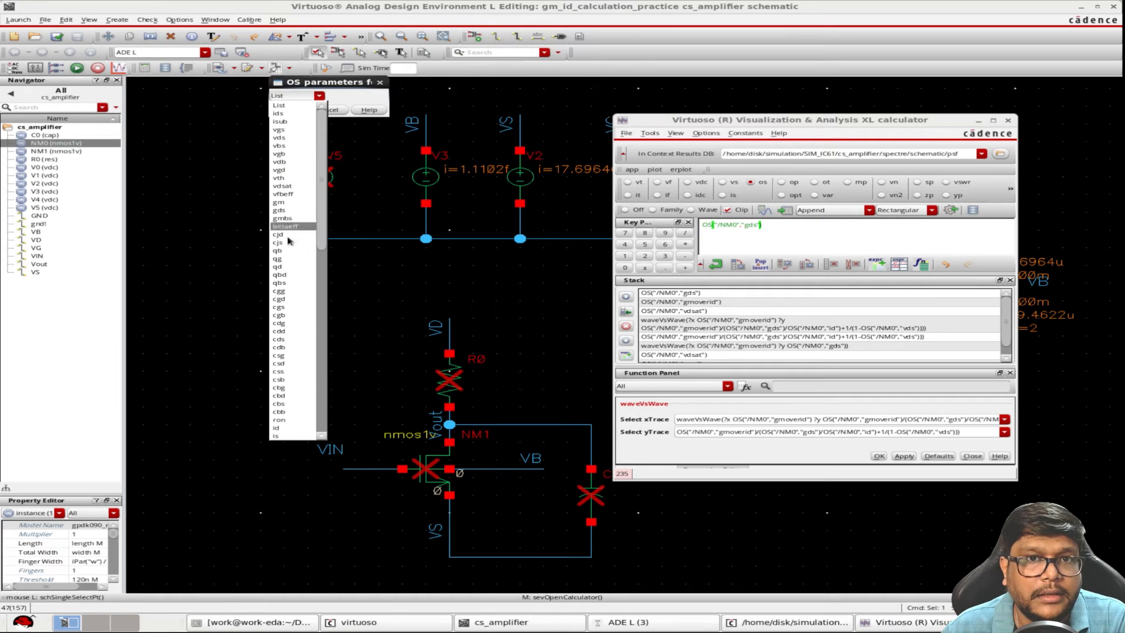
pyautogui.click(282, 428)
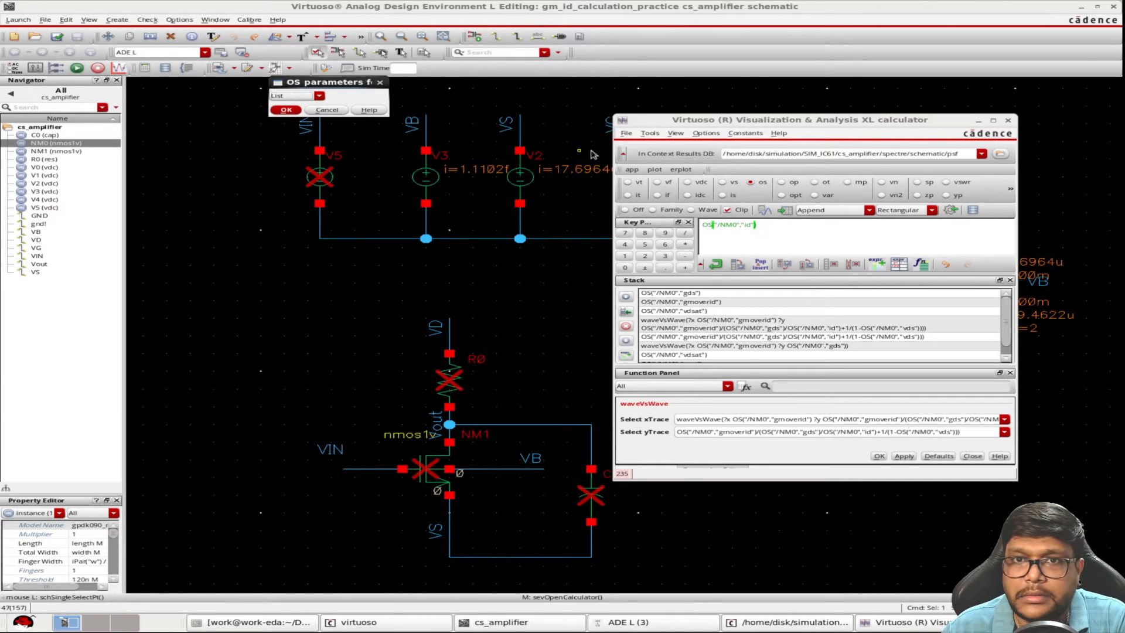
pyautogui.click(685, 233)
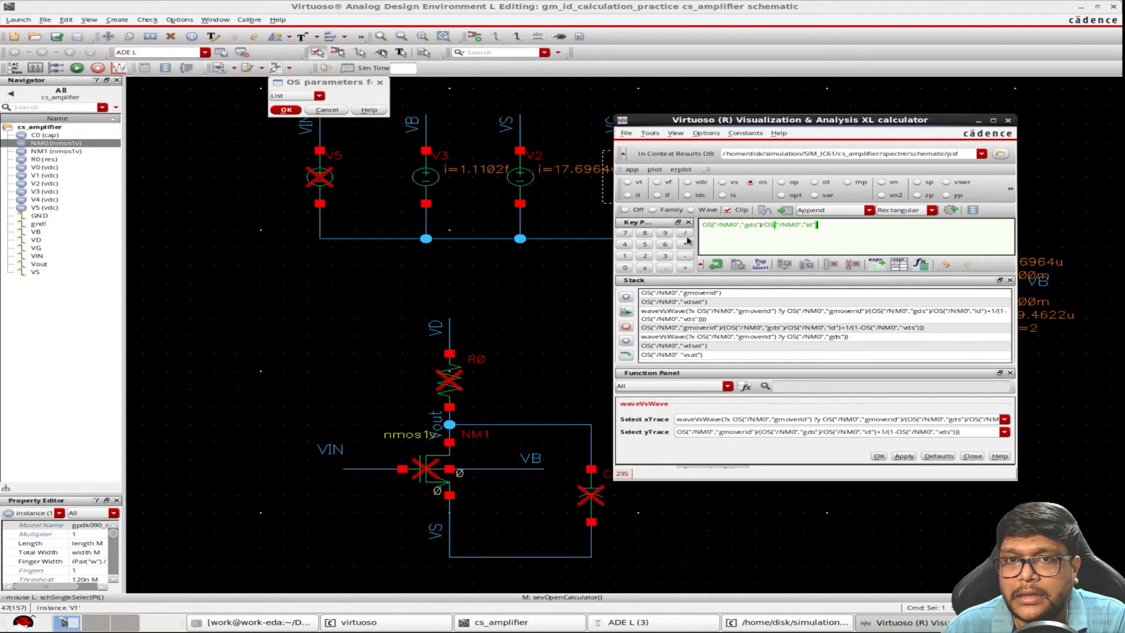
pyautogui.click(716, 265)
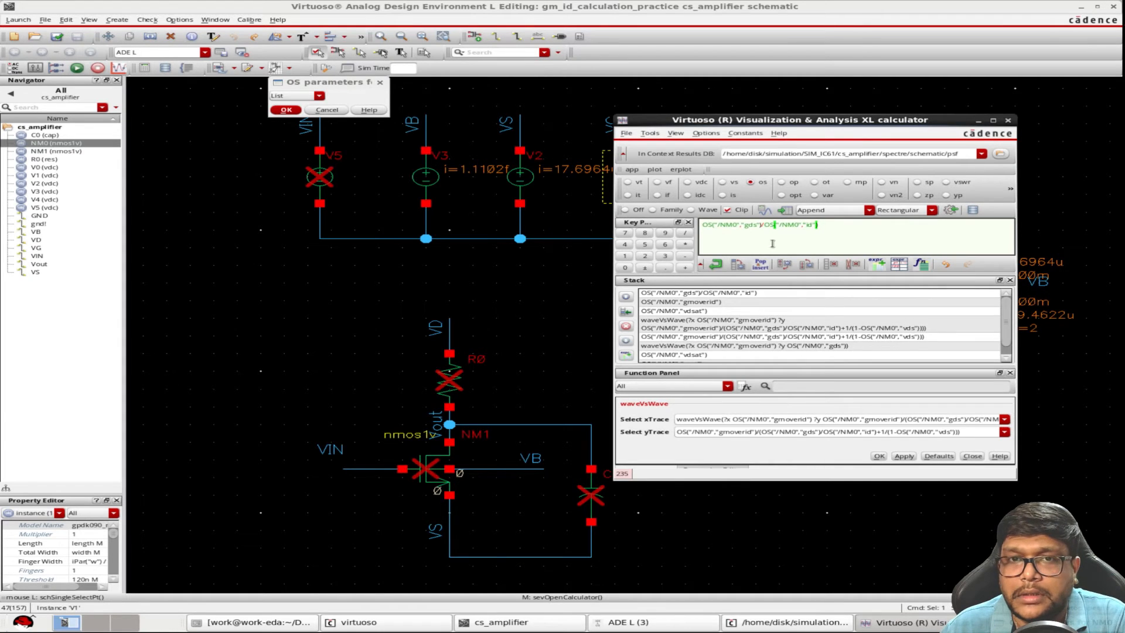
# Build the term 1/(1-OS("/NM0","vds")) in the calculator buffer from the constant 1 and NM0's vds
pyautogui.moveTo(838, 231); pyautogui.dragTo(701, 224)
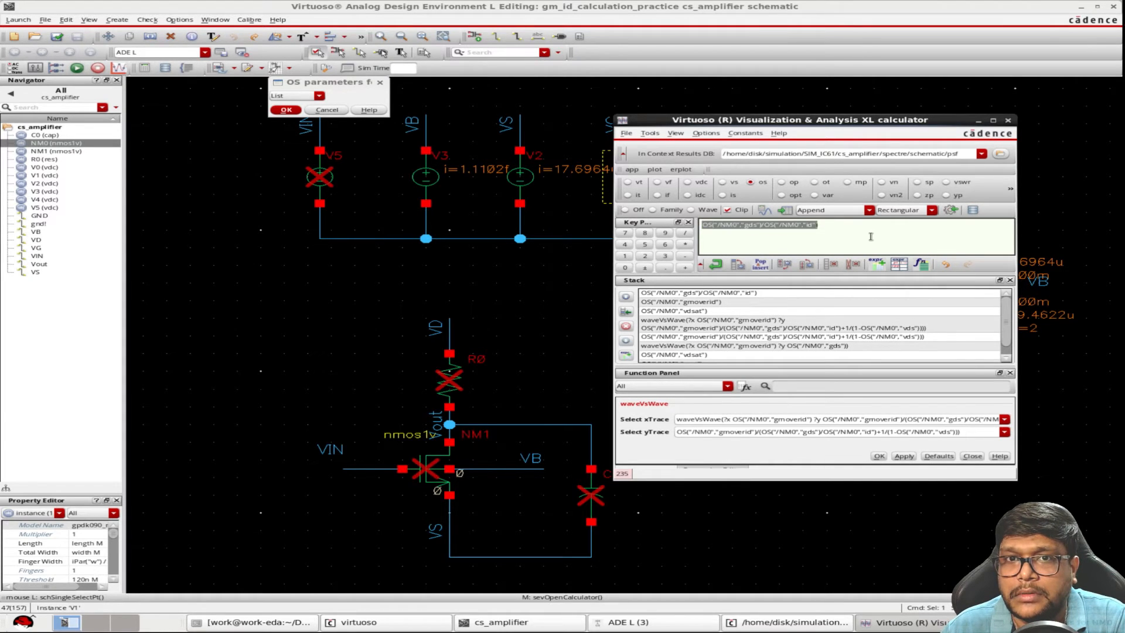
pyautogui.write('1')
pyautogui.click(716, 265)
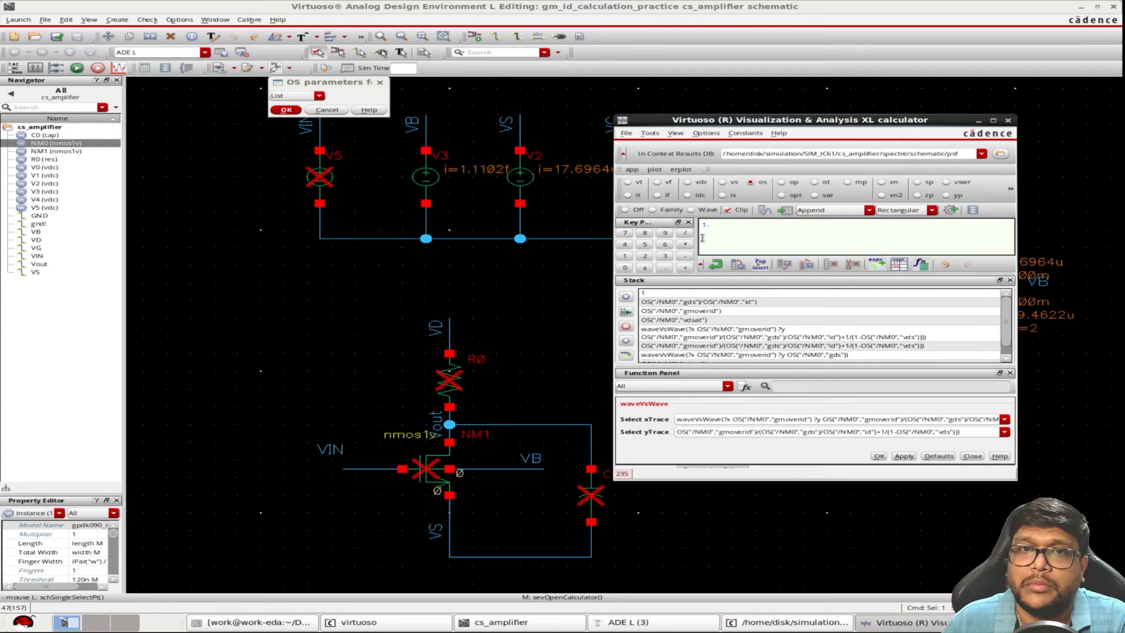
pyautogui.click(288, 97)
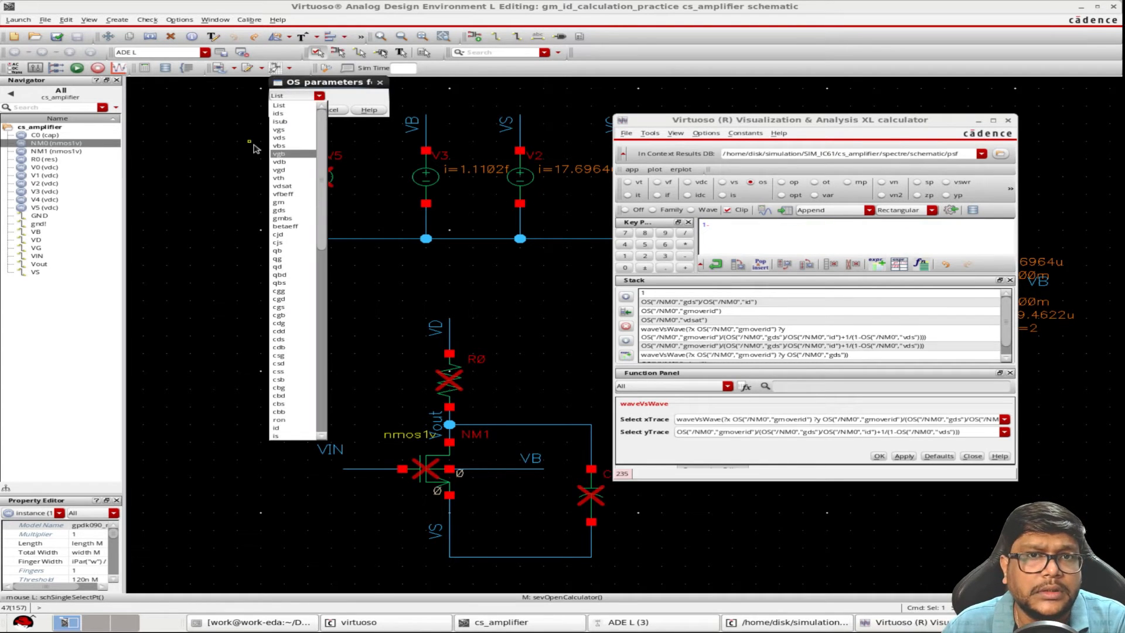
pyautogui.click(285, 139)
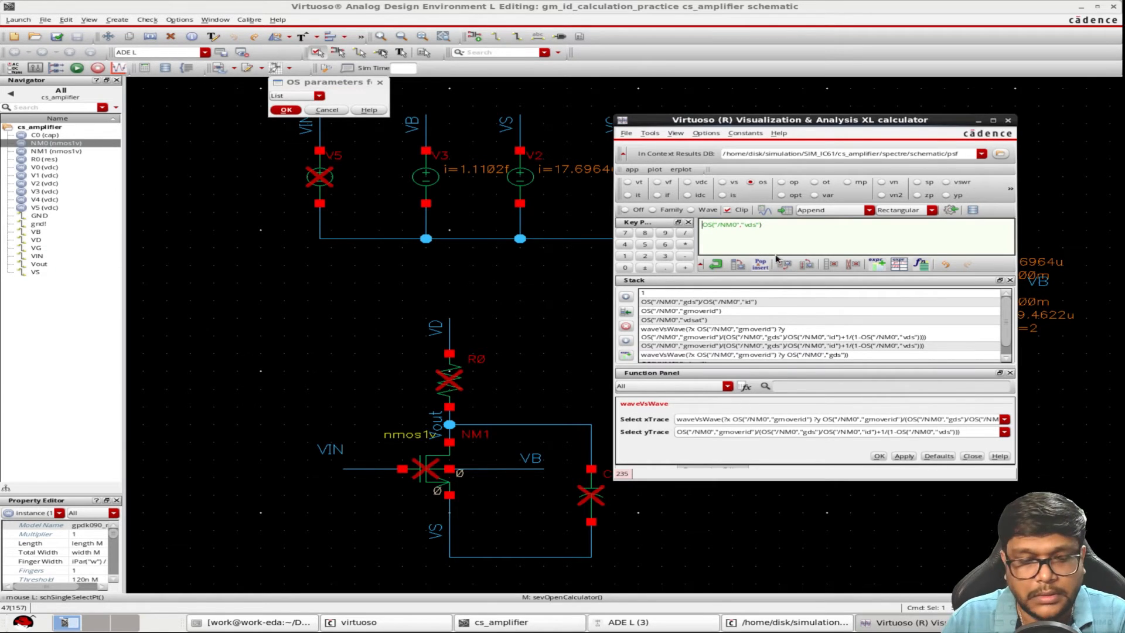
pyautogui.write('1-')
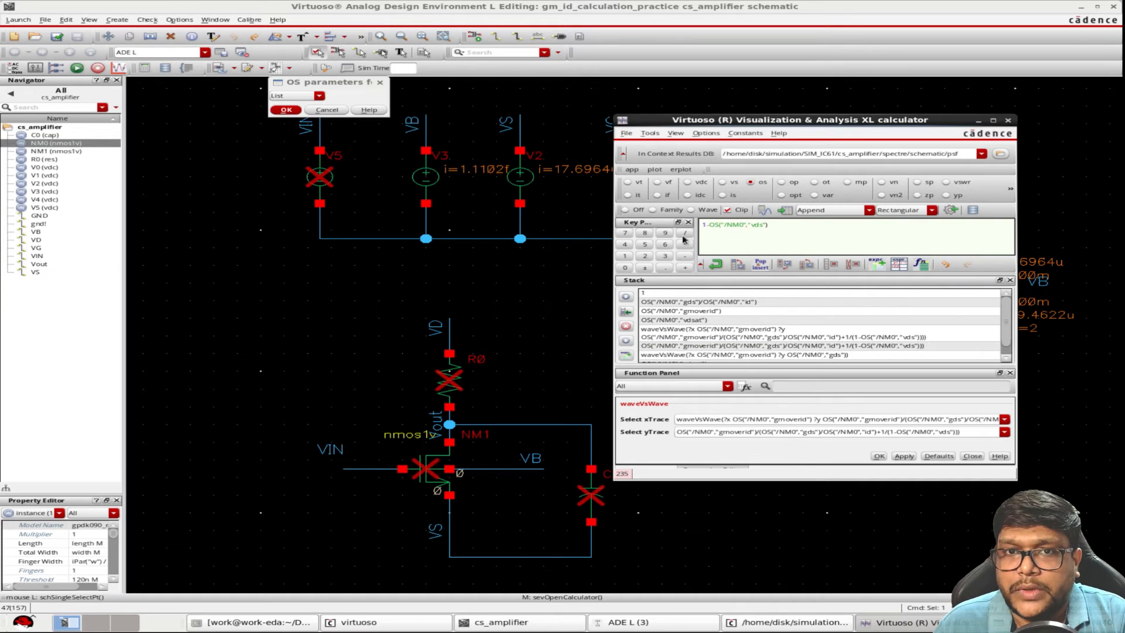
pyautogui.click(685, 233)
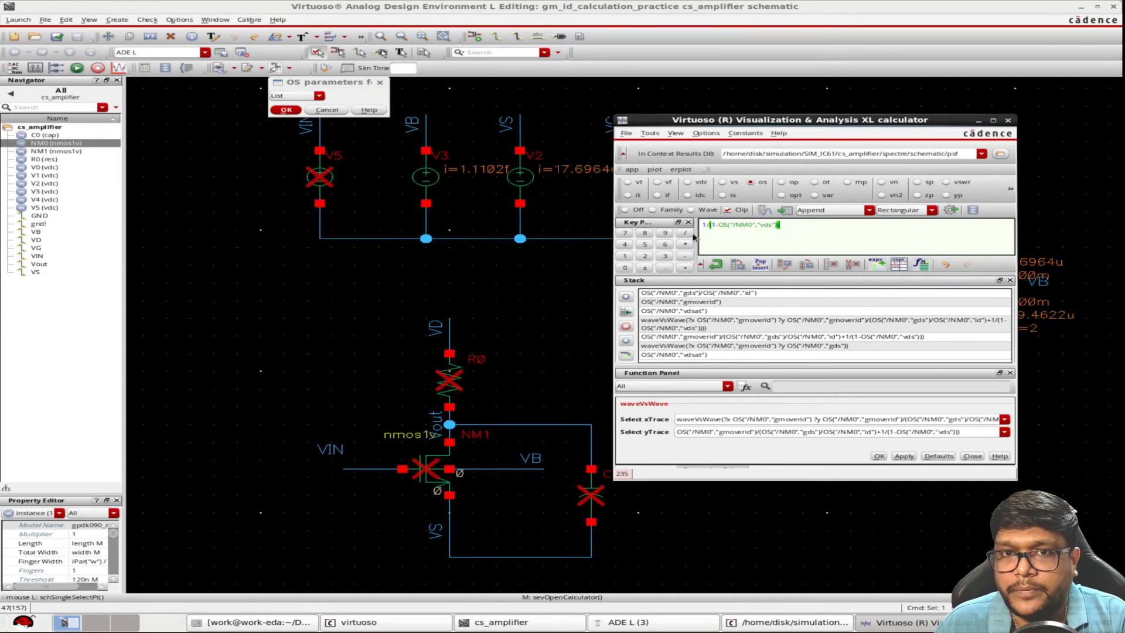
# Add the stacked gds/id ratio to the buffer term, divide gmoverid by that sum, and put the gain expression on the stack
pyautogui.click(688, 270)
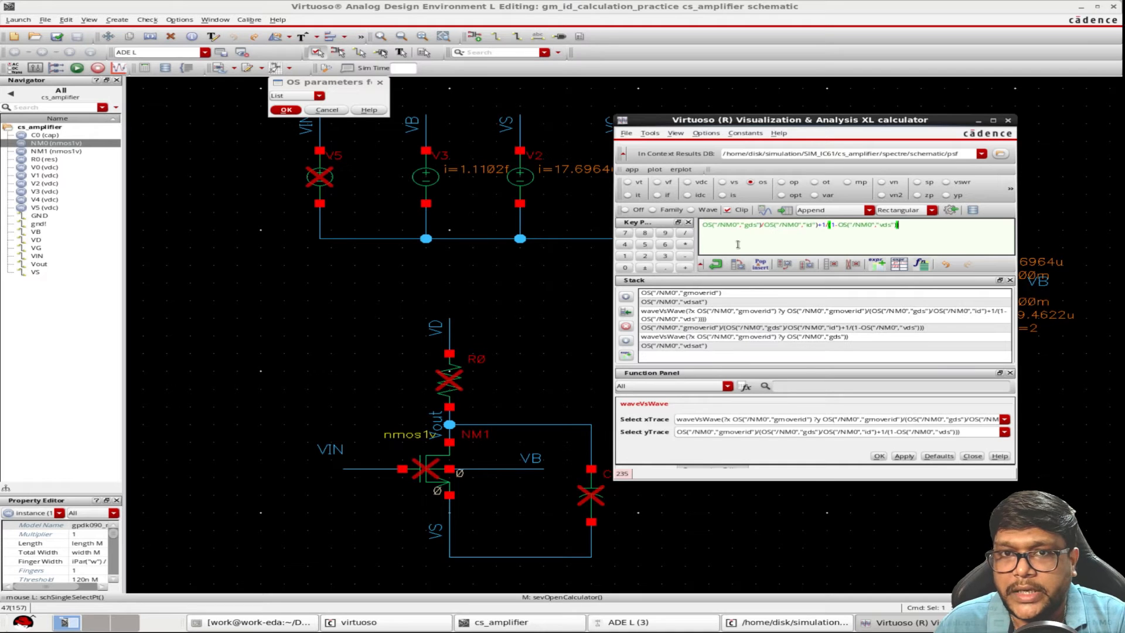
pyautogui.click(686, 234)
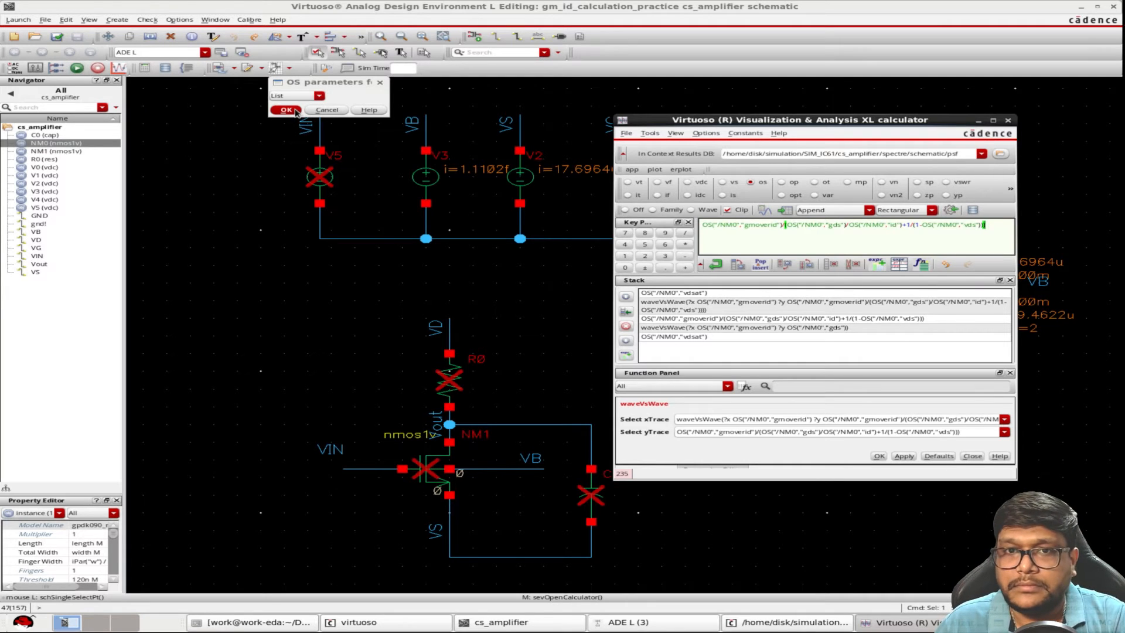
pyautogui.click(716, 264)
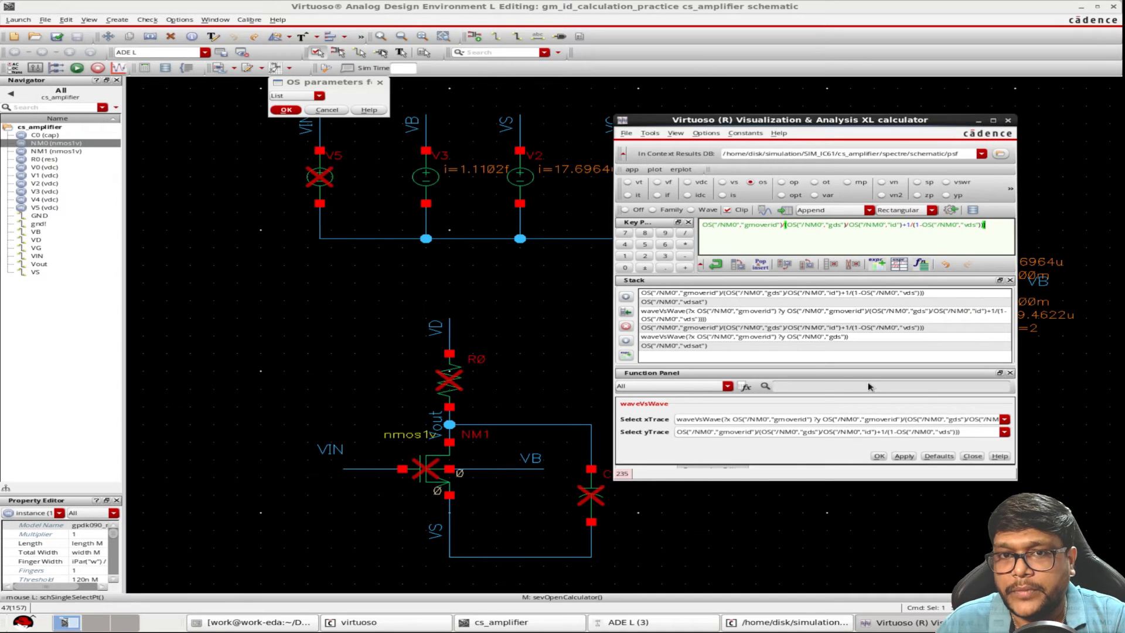
# Load the OS expression for id of NM0 and send it to the ADE outputs
pyautogui.click(298, 97)
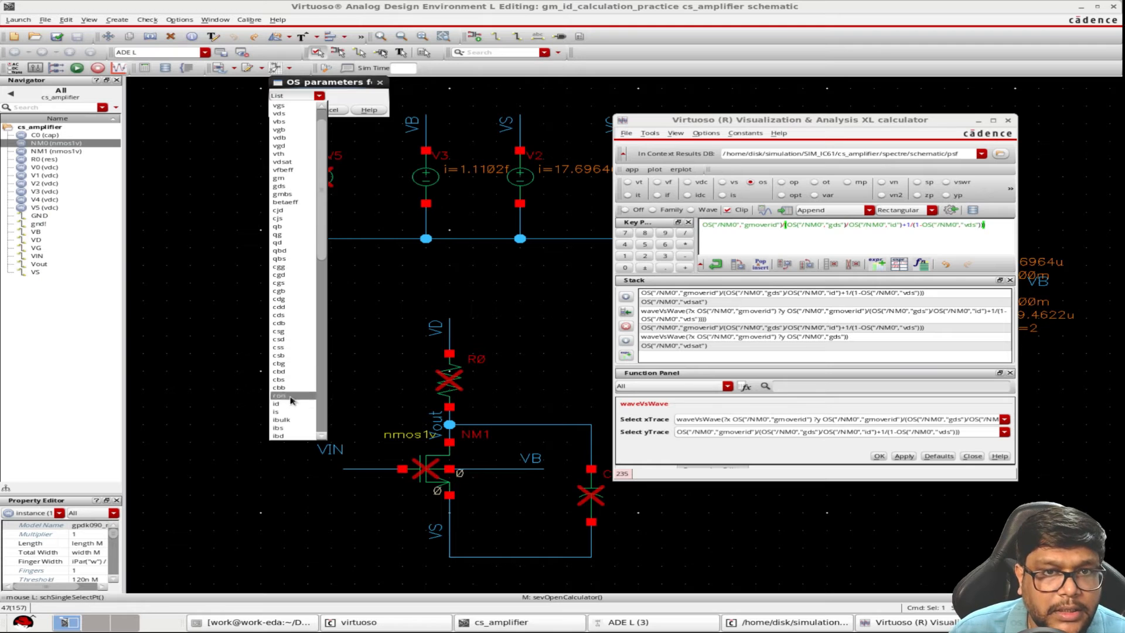
pyautogui.click(283, 410)
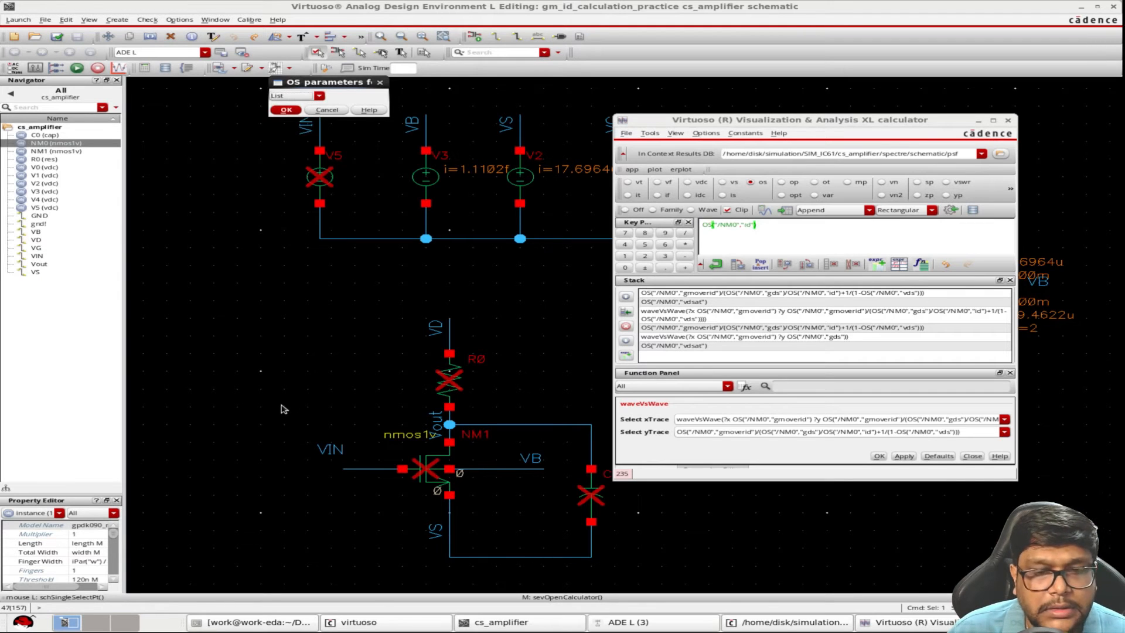
pyautogui.click(954, 212)
# In the ADE L outputs, name the vdsat expression "vdsat" and the gmoverid expression "gm/id"
pyautogui.click(648, 627)
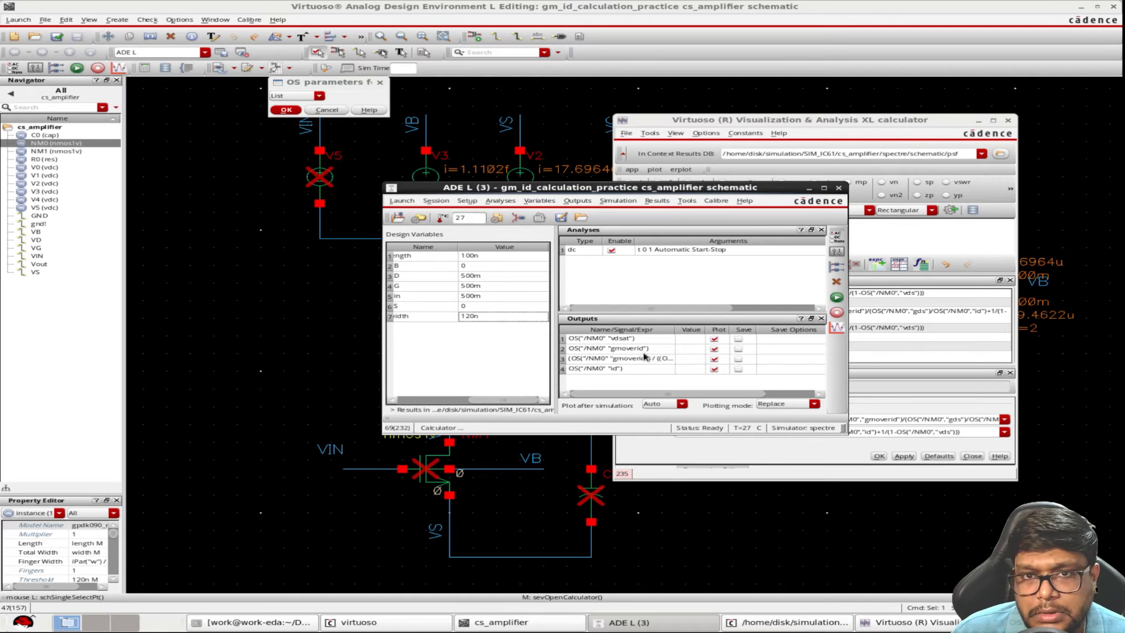
pyautogui.doubleClick(635, 340)
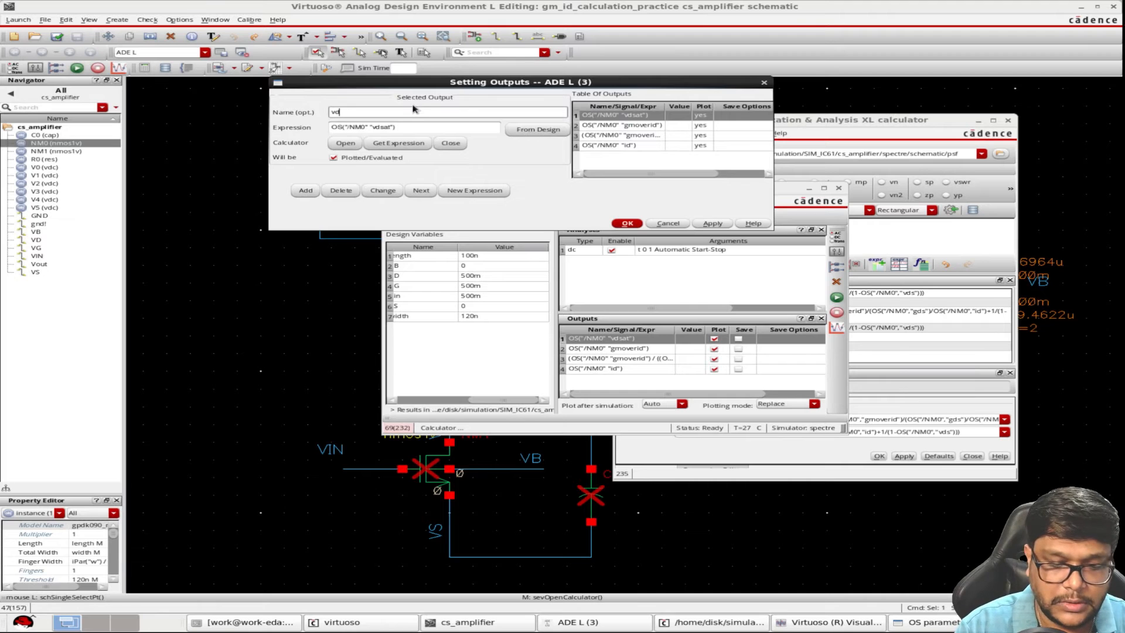
pyautogui.click(701, 226)
pyautogui.click(625, 125)
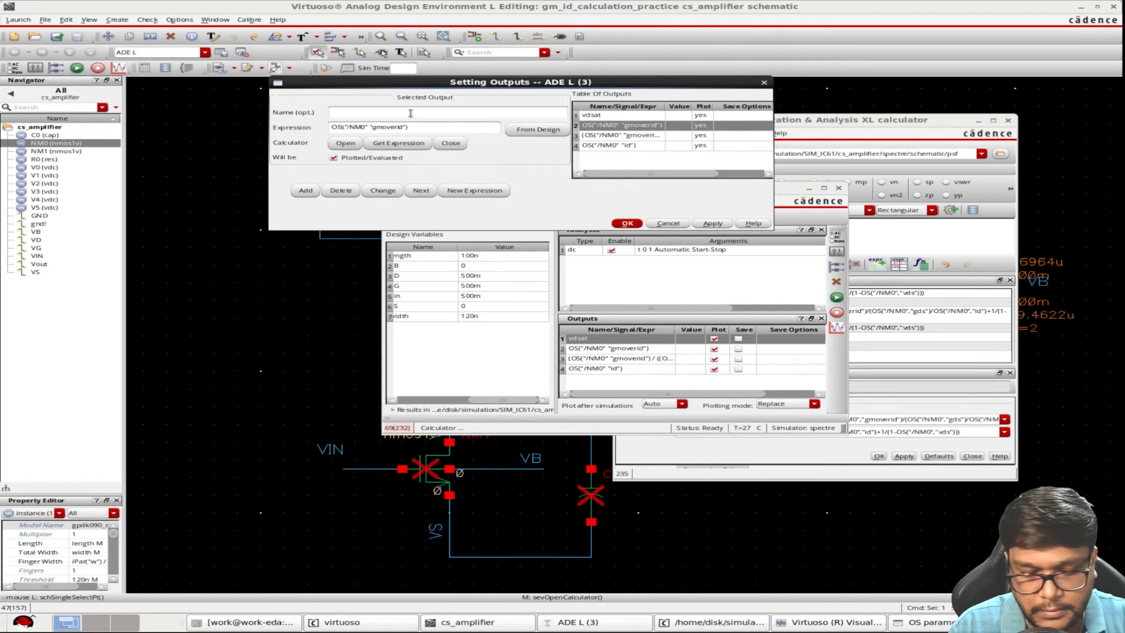
pyautogui.click(418, 111)
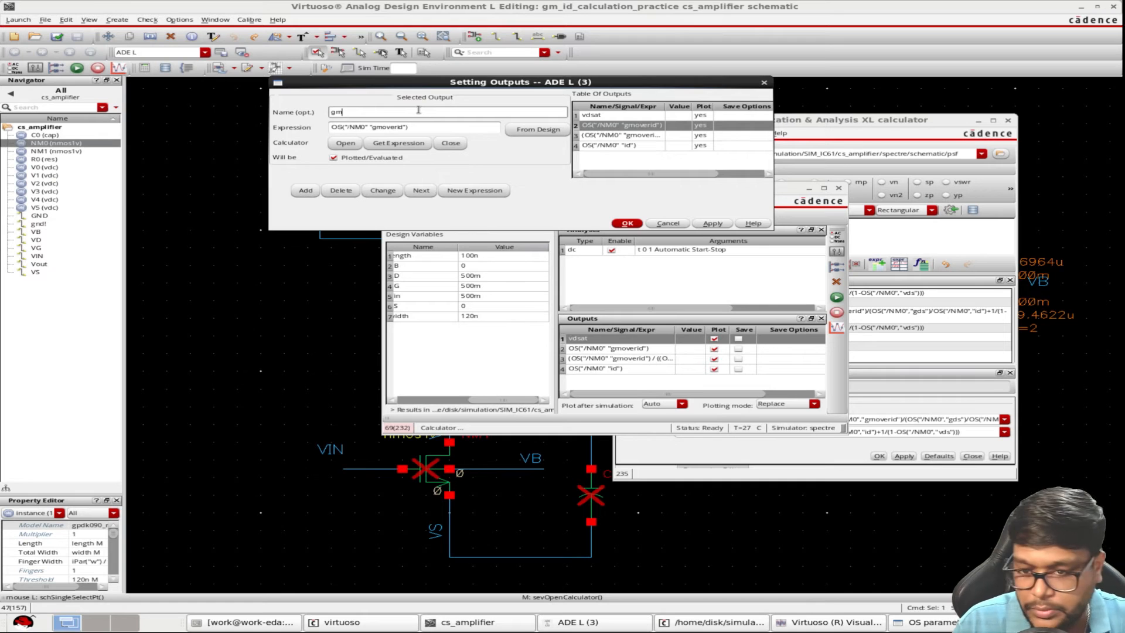
pyautogui.press('Return')
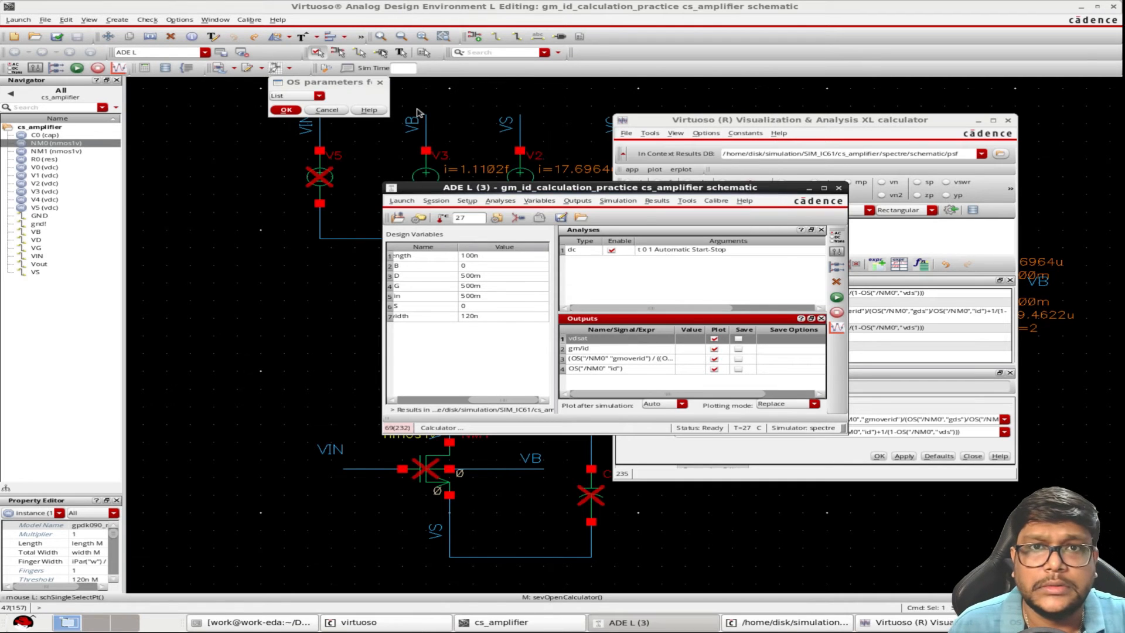
# Name the gain expression output "Av" and the NM0 id output "id", applying both names
pyautogui.doubleClick(630, 359)
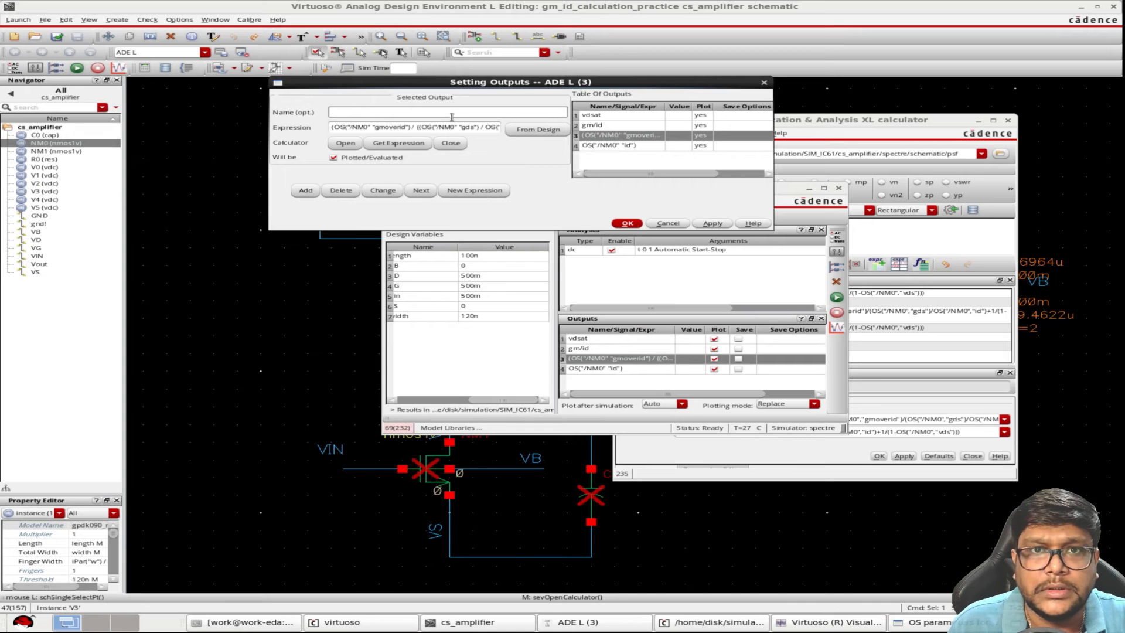
pyautogui.write('Av')
pyautogui.click(712, 223)
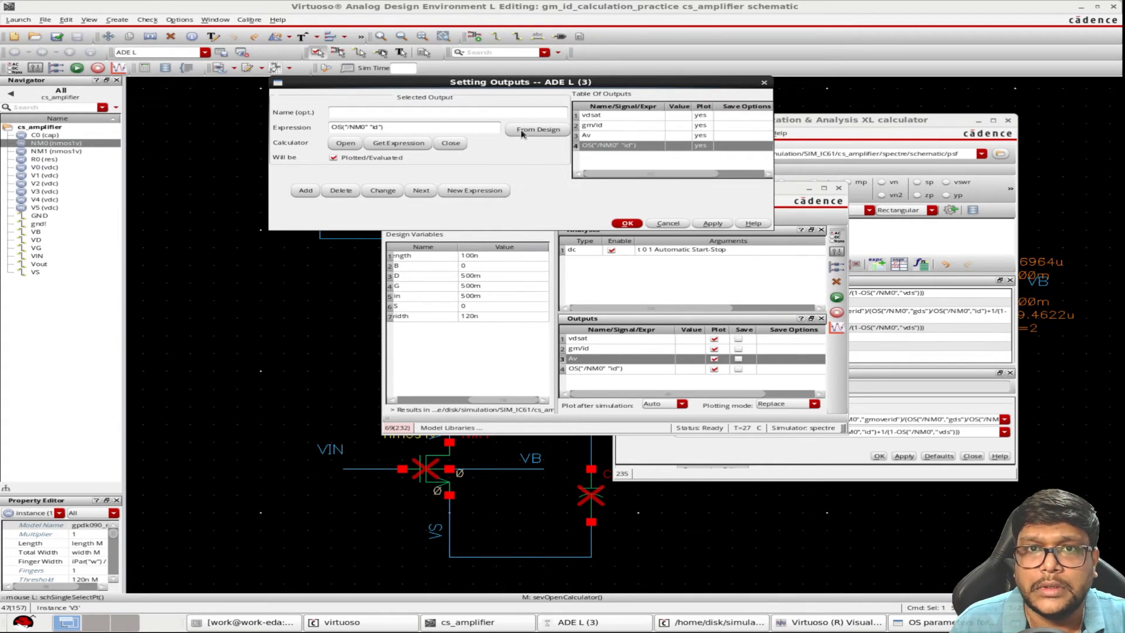
pyautogui.click(468, 112)
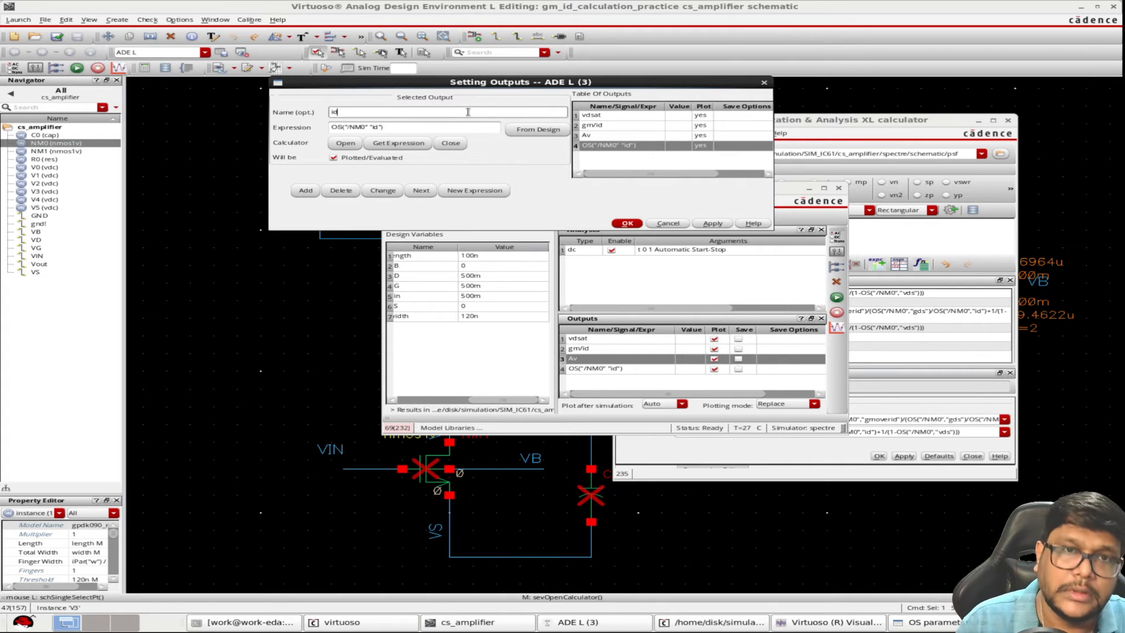
pyautogui.click(628, 224)
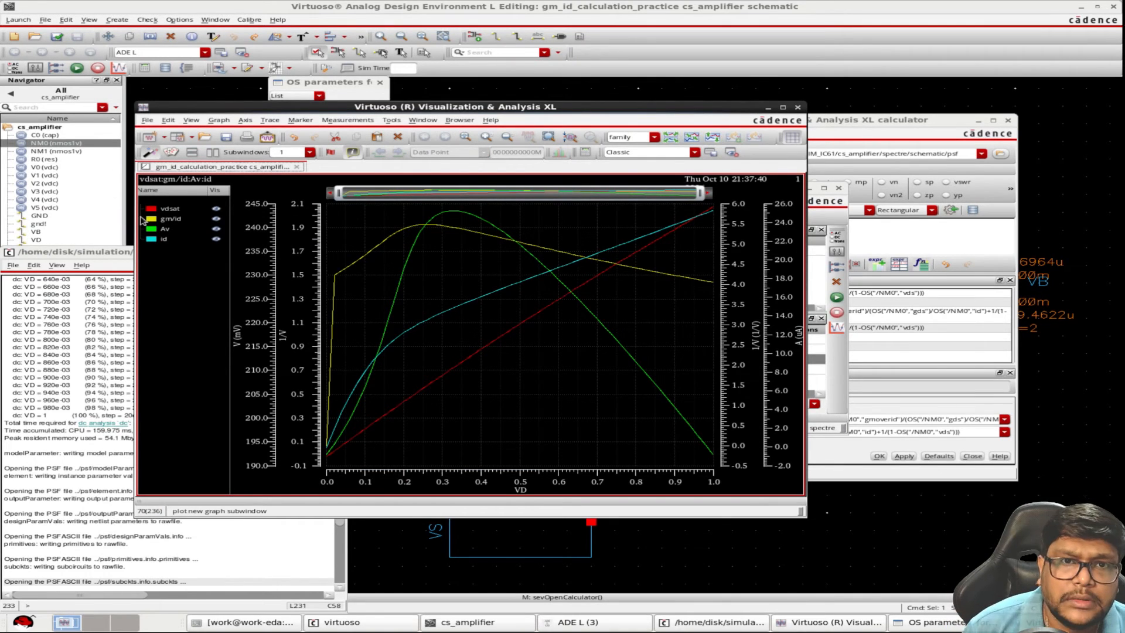
# Move the Av trace to a new graph window, inspect the gain along the VD sweep, and close the graph
pyautogui.rightClick(175, 231)
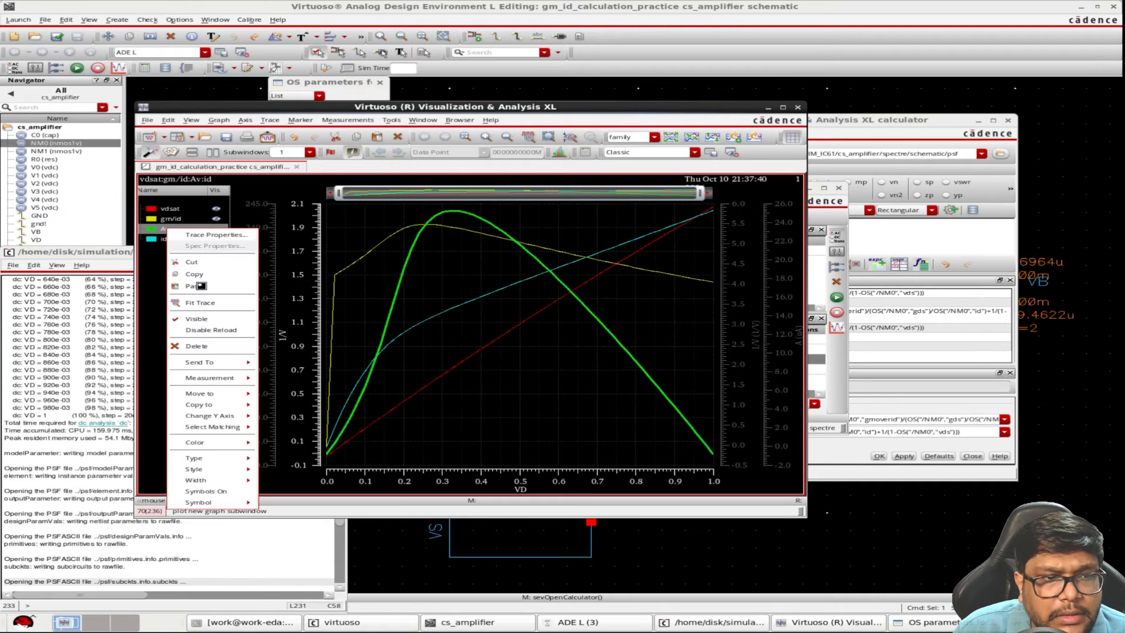
pyautogui.moveTo(241, 365)
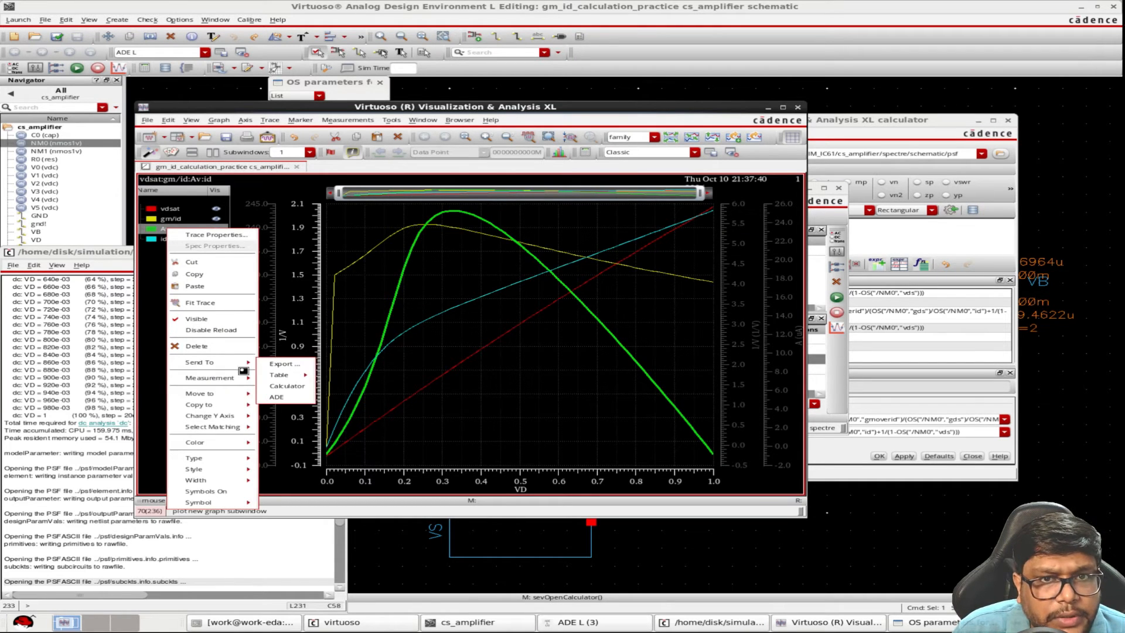
pyautogui.moveTo(244, 393)
pyautogui.click(320, 393)
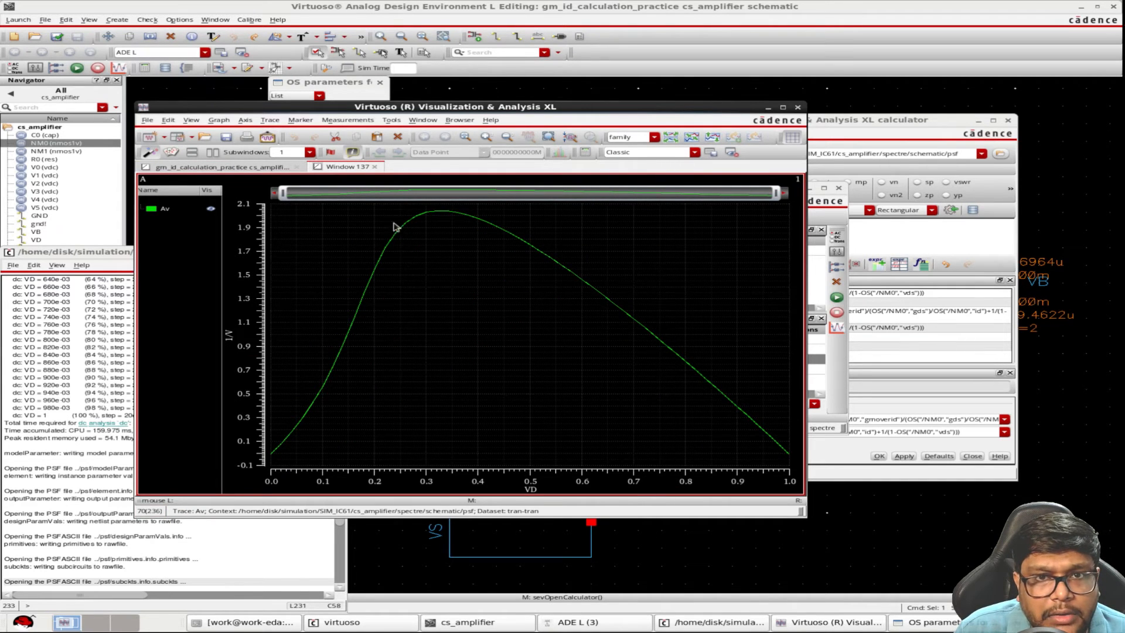
pyautogui.moveTo(287, 444)
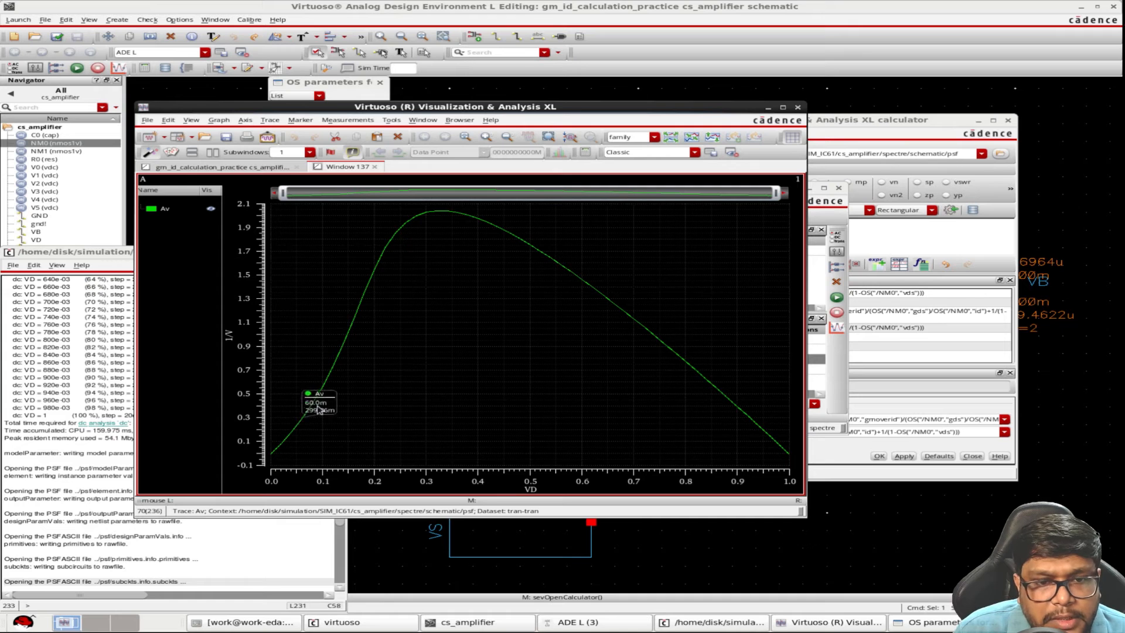
pyautogui.moveTo(451, 215)
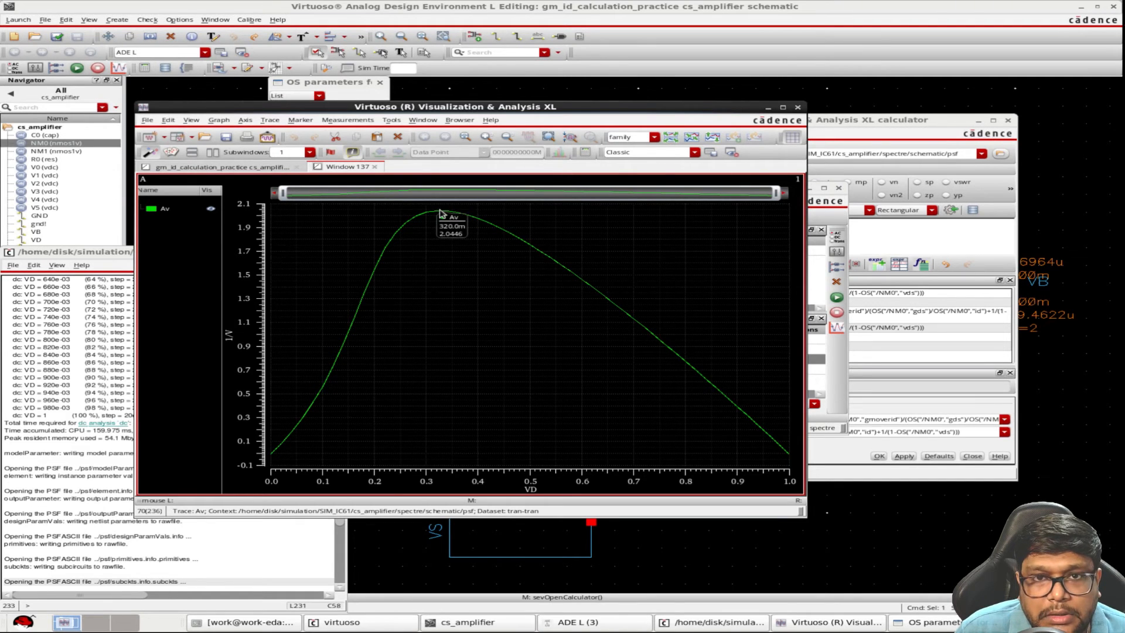
pyautogui.click(798, 107)
# Set up a parametric analysis sweeping length from 100n to 5u with automatic steps, and run it
pyautogui.click(687, 200)
pyautogui.click(719, 218)
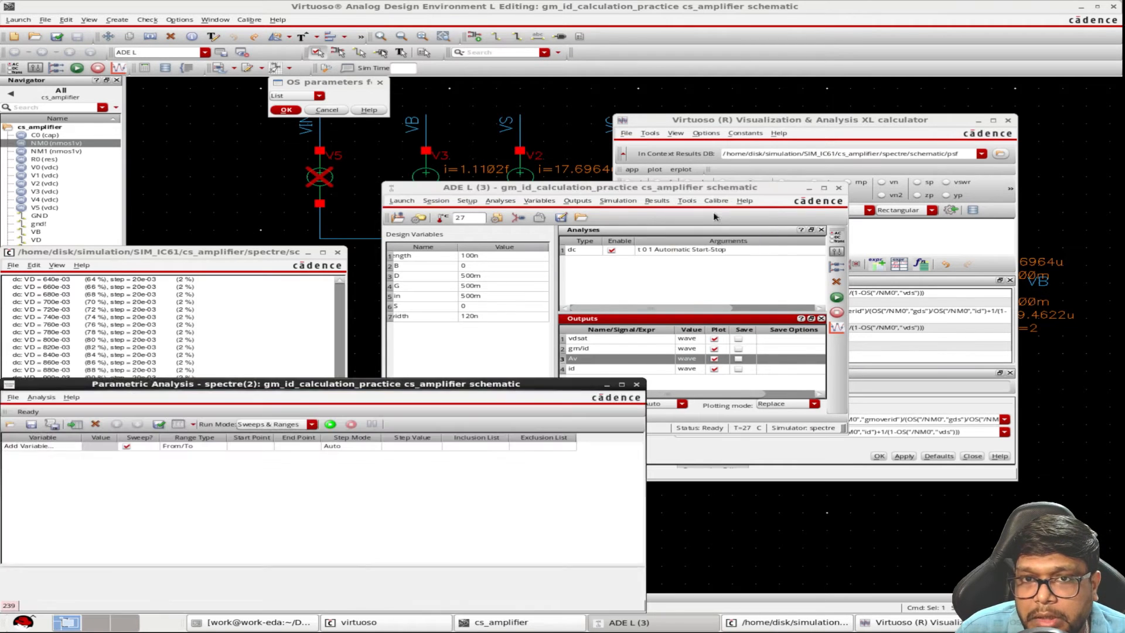
pyautogui.moveTo(436, 384); pyautogui.dragTo(716, 172)
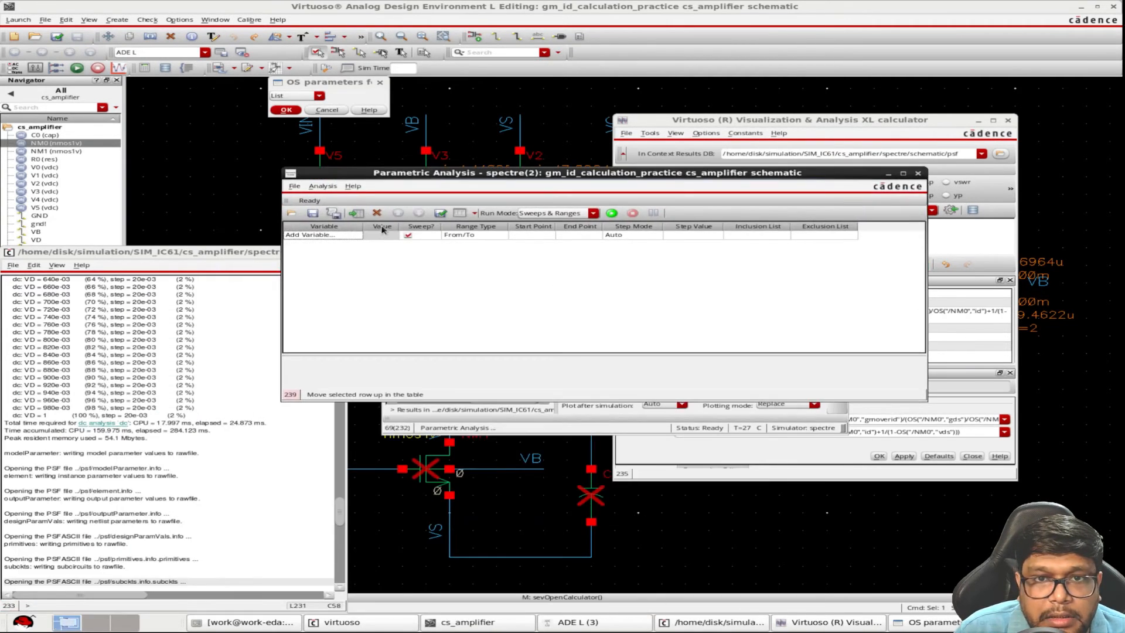
pyautogui.click(357, 235)
pyautogui.click(356, 235)
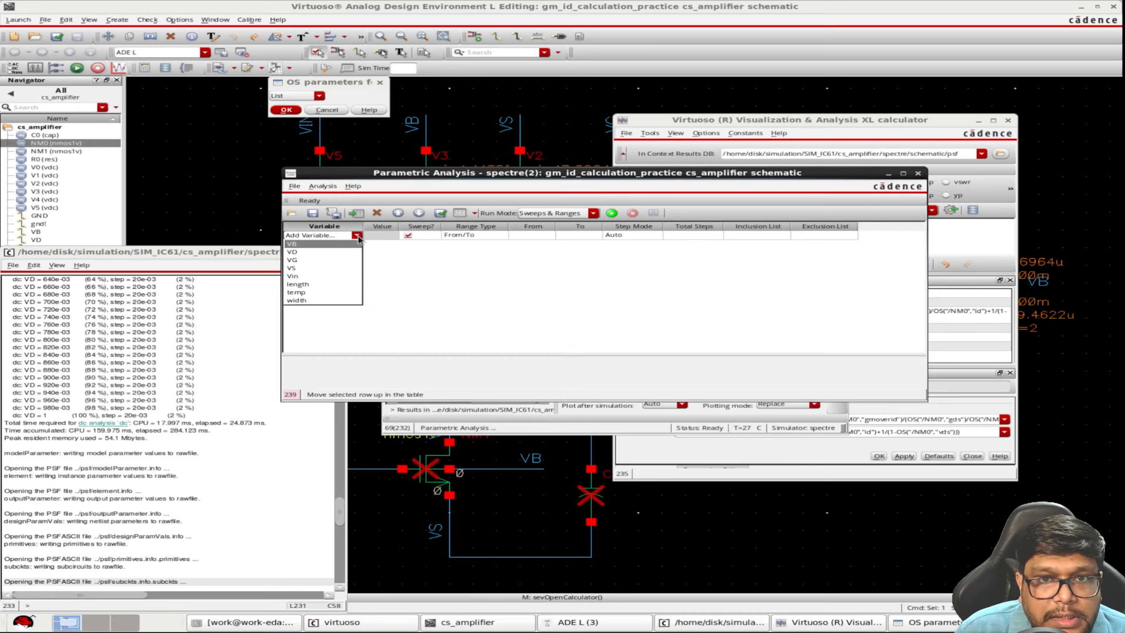
pyautogui.click(318, 284)
pyautogui.click(526, 237)
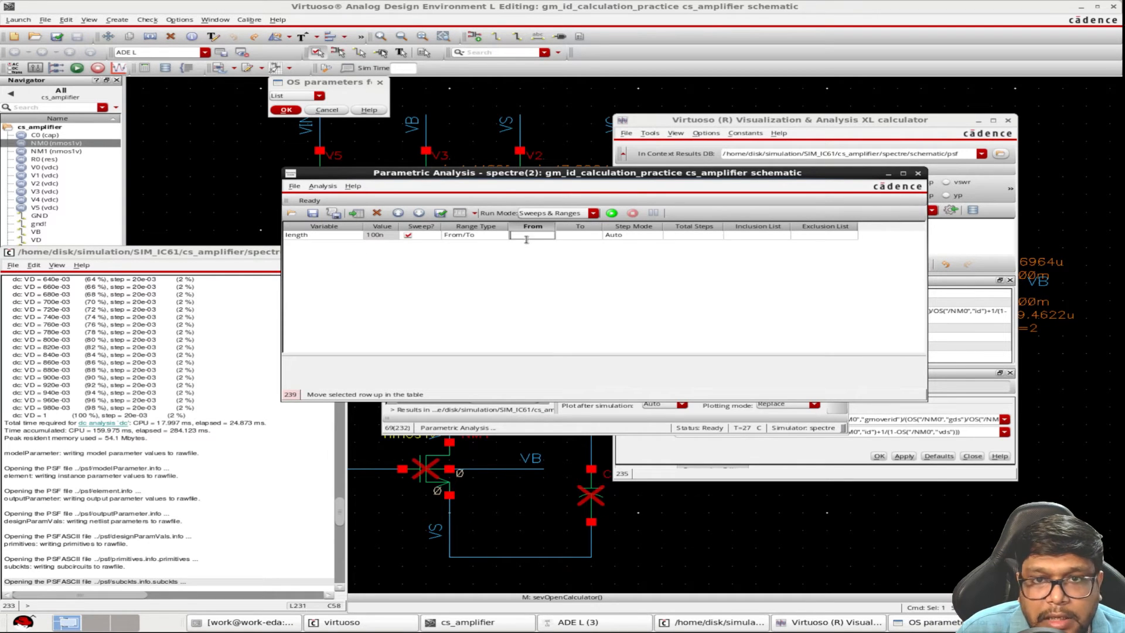
pyautogui.click(568, 237)
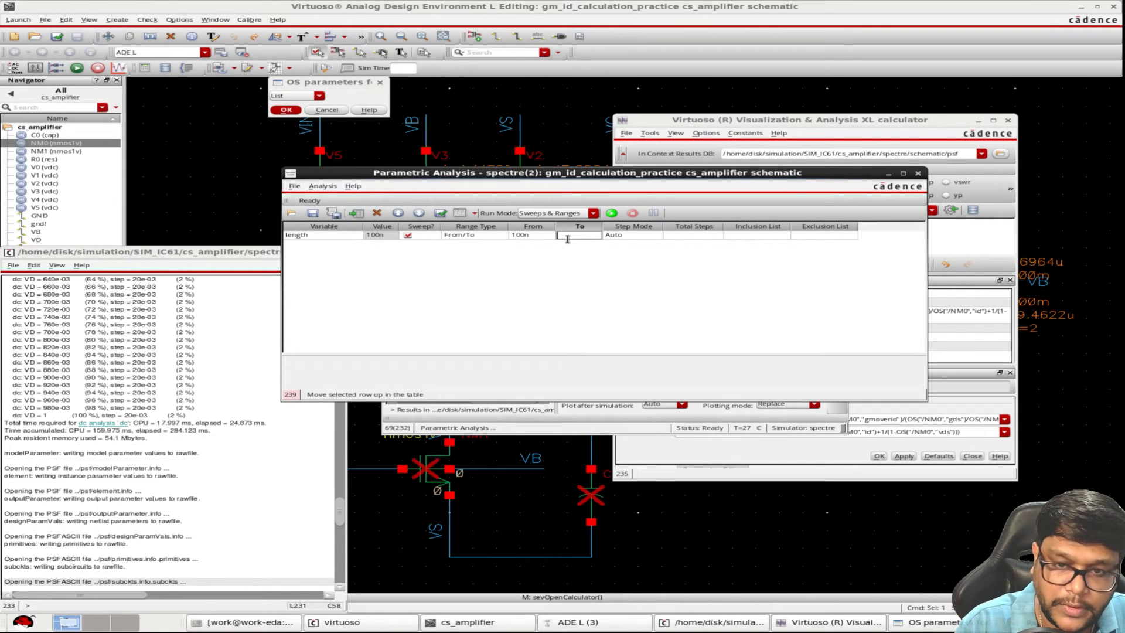
pyautogui.click(612, 213)
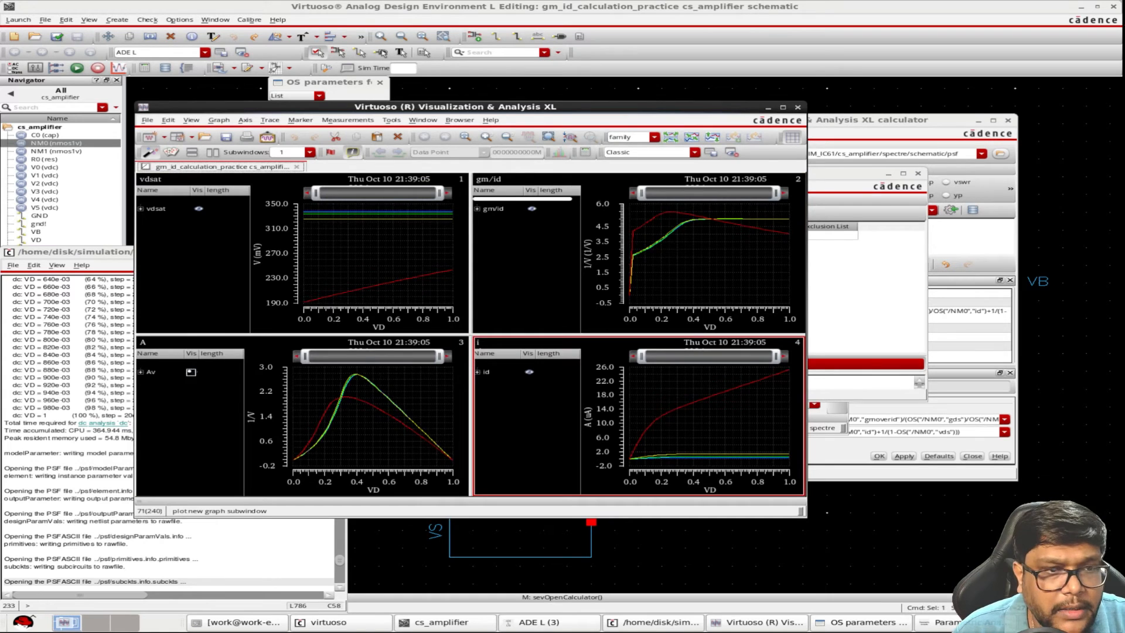
# Compare the Av curves for each length with a vertical marker at about 394 mV VD, then close the graph and parametric analysis
pyautogui.click(142, 372)
pyautogui.moveTo(356, 415)
pyautogui.moveTo(359, 378)
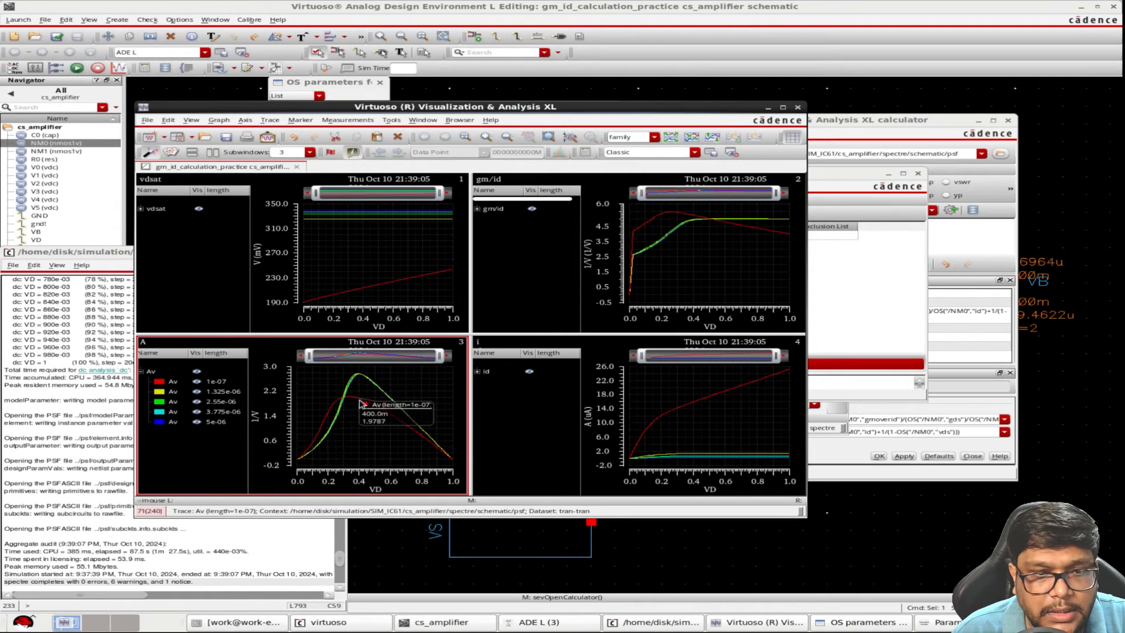
pyautogui.click(345, 399)
pyautogui.moveTo(362, 378)
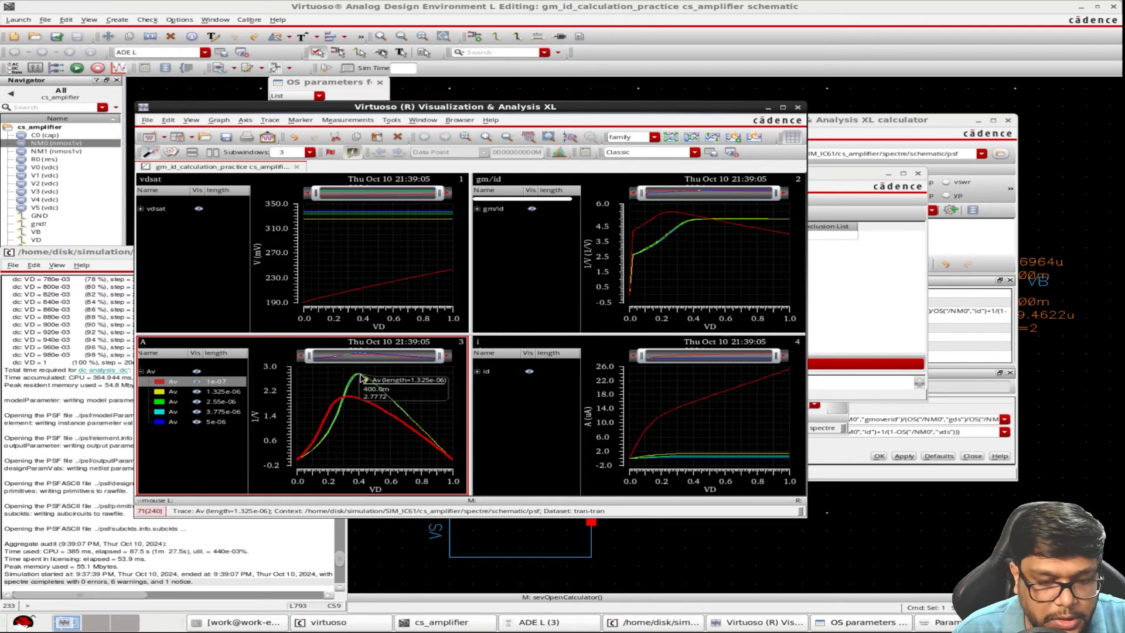
pyautogui.press('v')
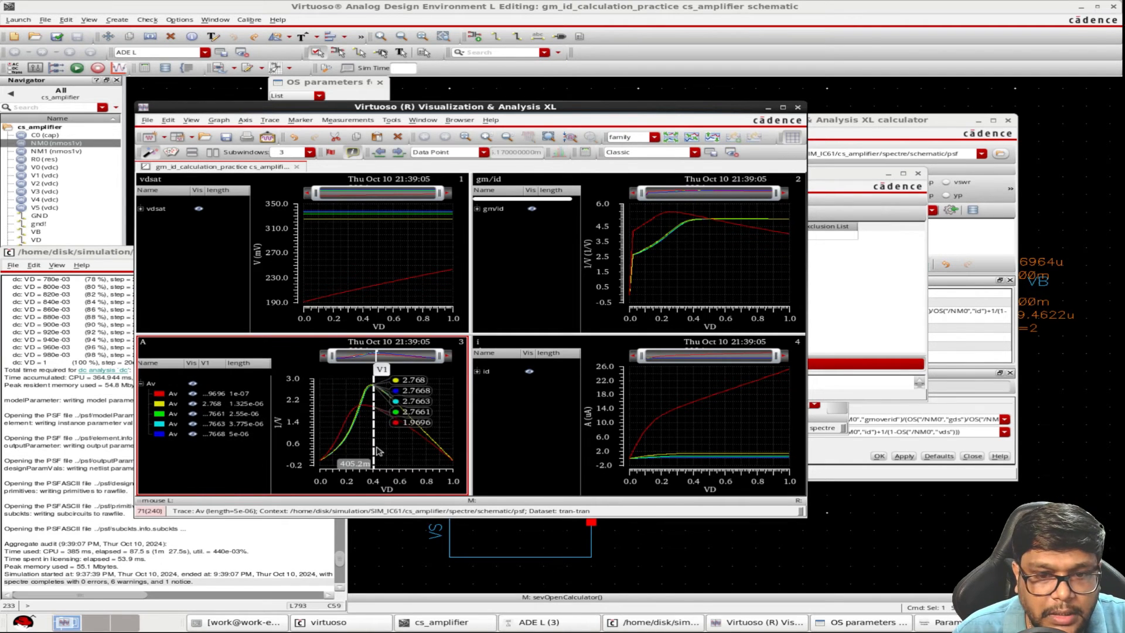
pyautogui.moveTo(375, 445); pyautogui.dragTo(375, 445)
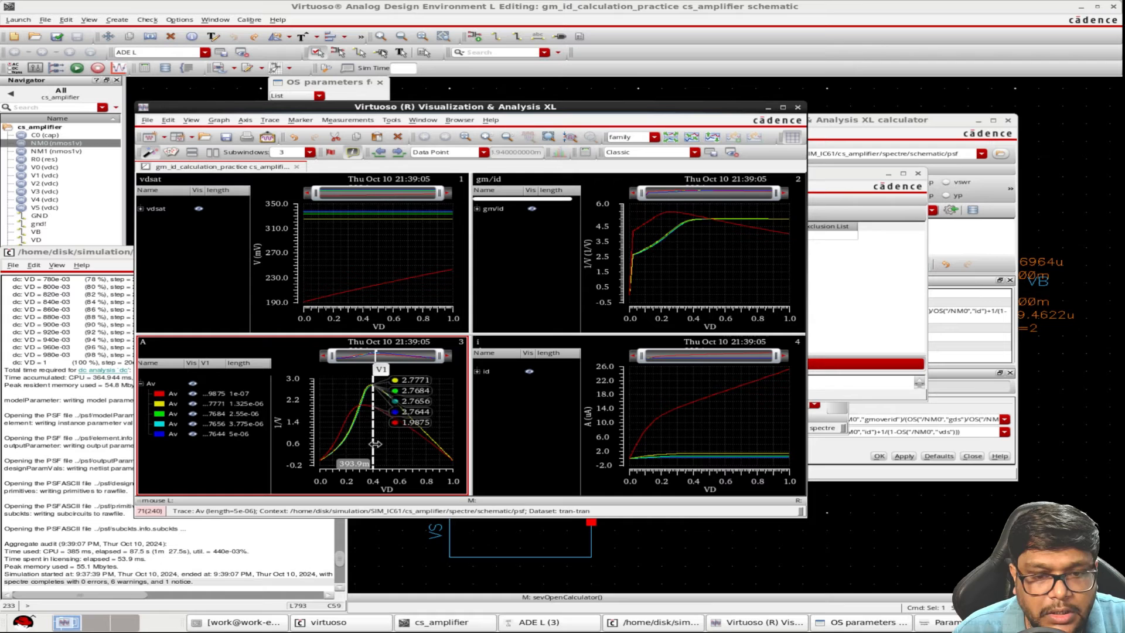
pyautogui.click(797, 108)
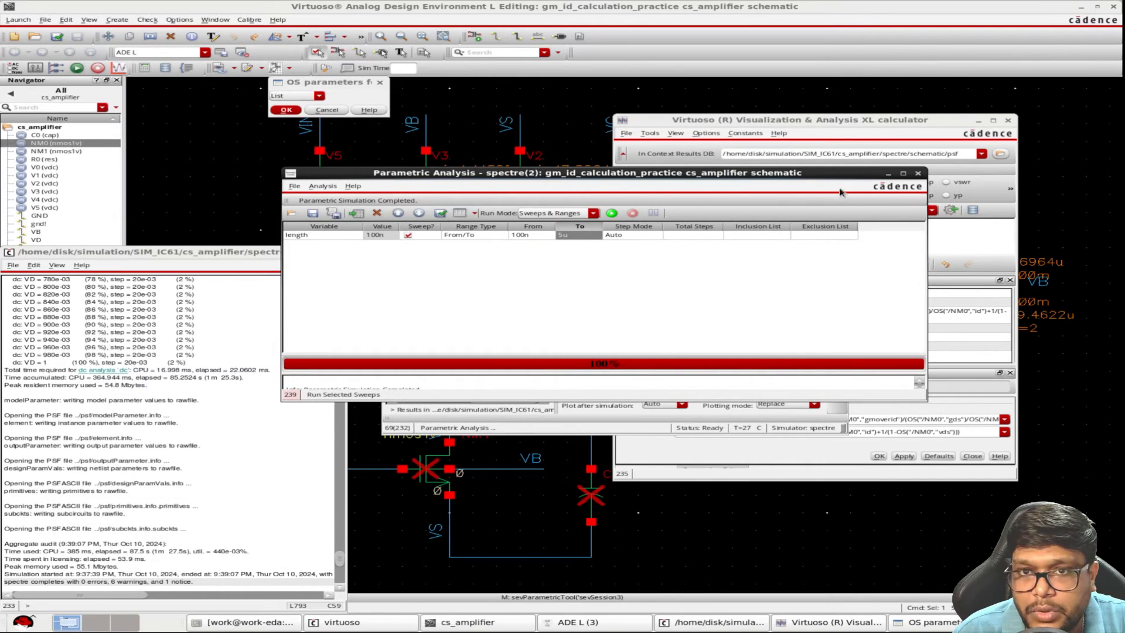
pyautogui.click(918, 174)
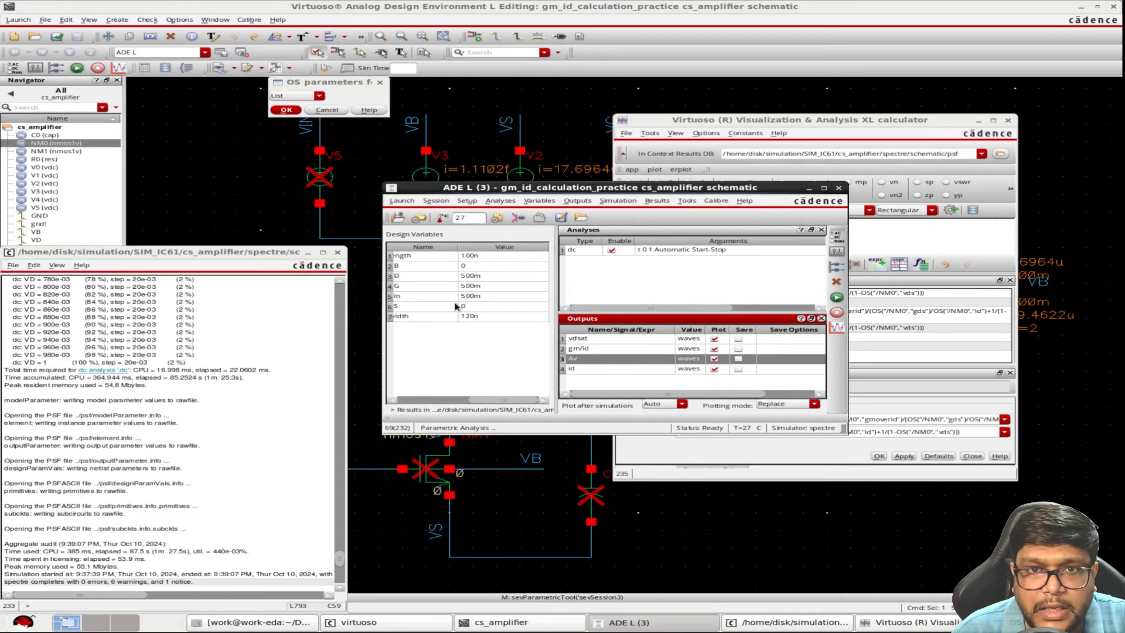
# Set the design variable VD to 400m
pyautogui.click(441, 402)
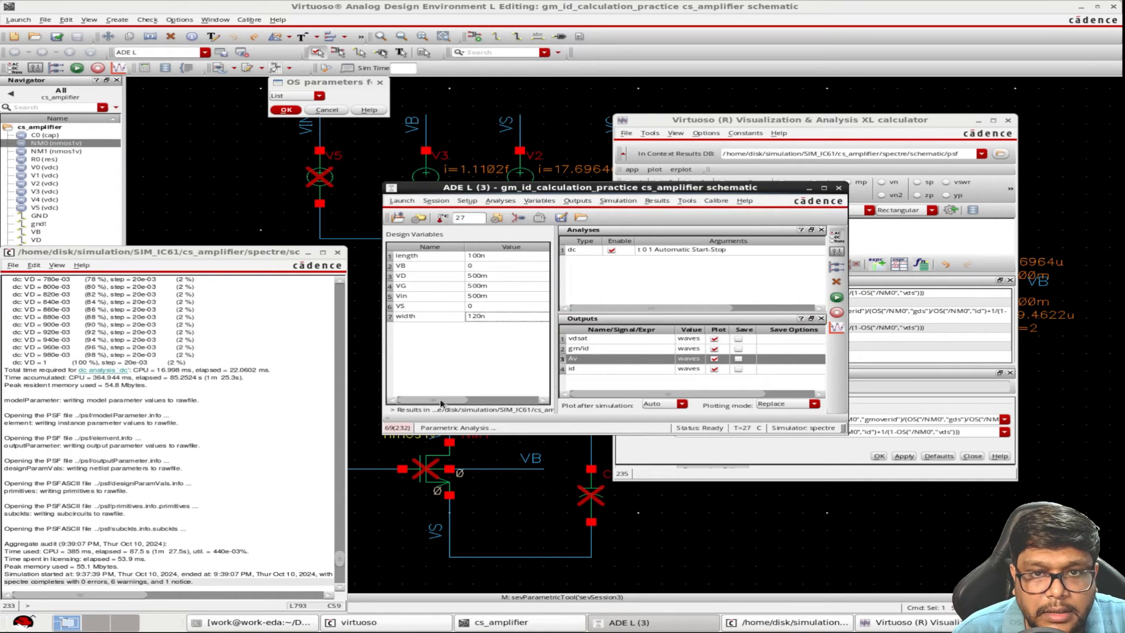
pyautogui.click(473, 279)
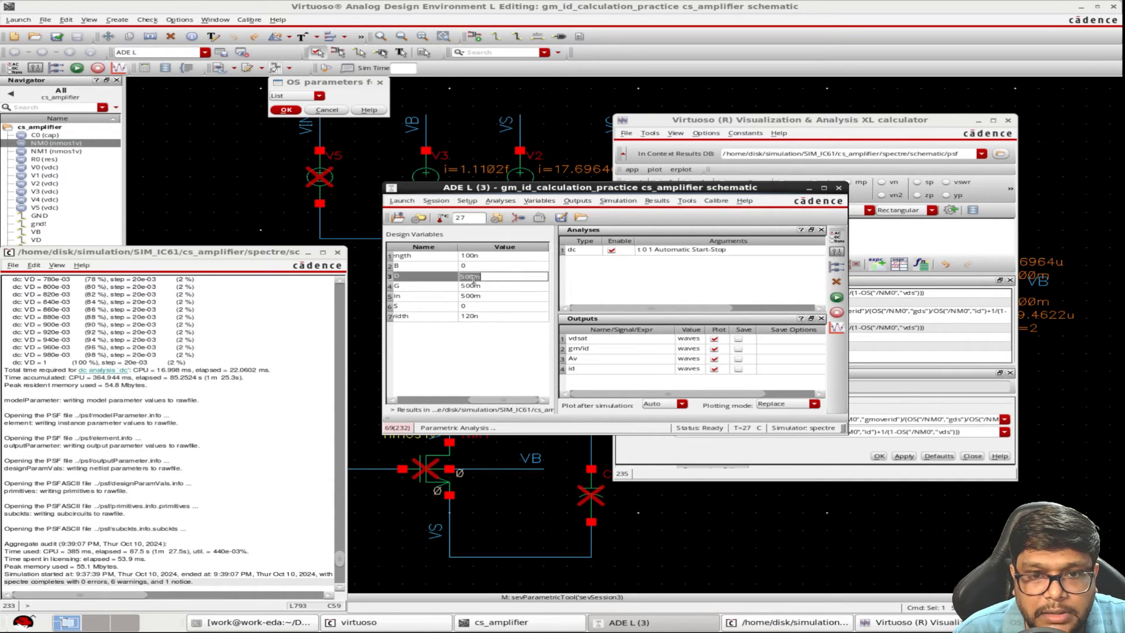
pyautogui.click(456, 279)
pyautogui.write('4')
pyautogui.click(434, 401)
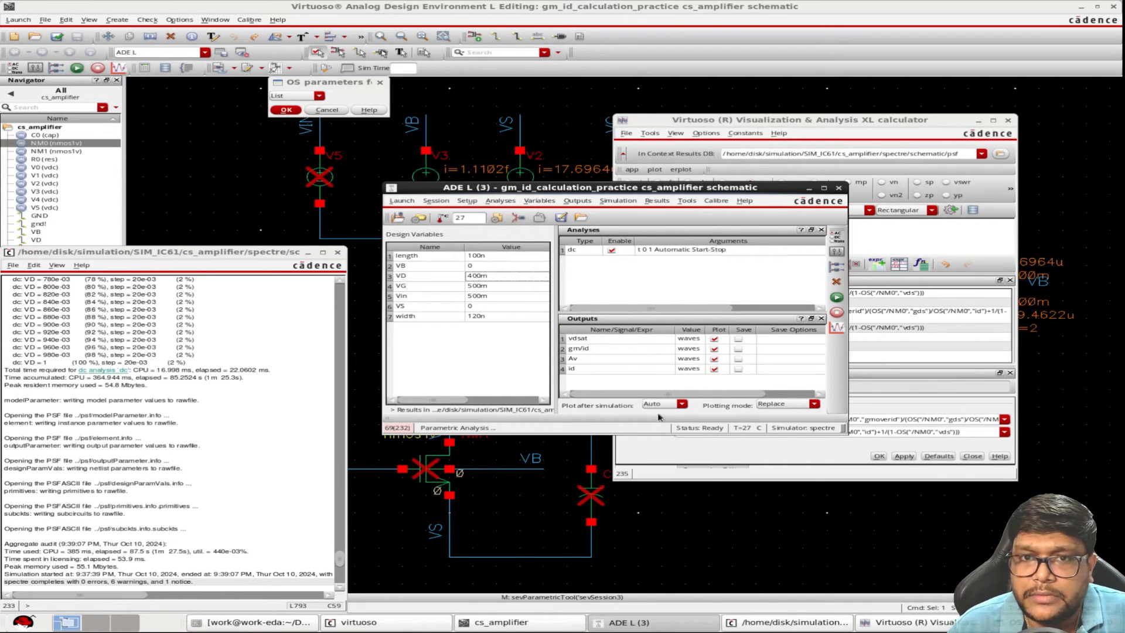
# Load the gm/id output's expression into the calculator and put it on the stack
pyautogui.doubleClick(595, 352)
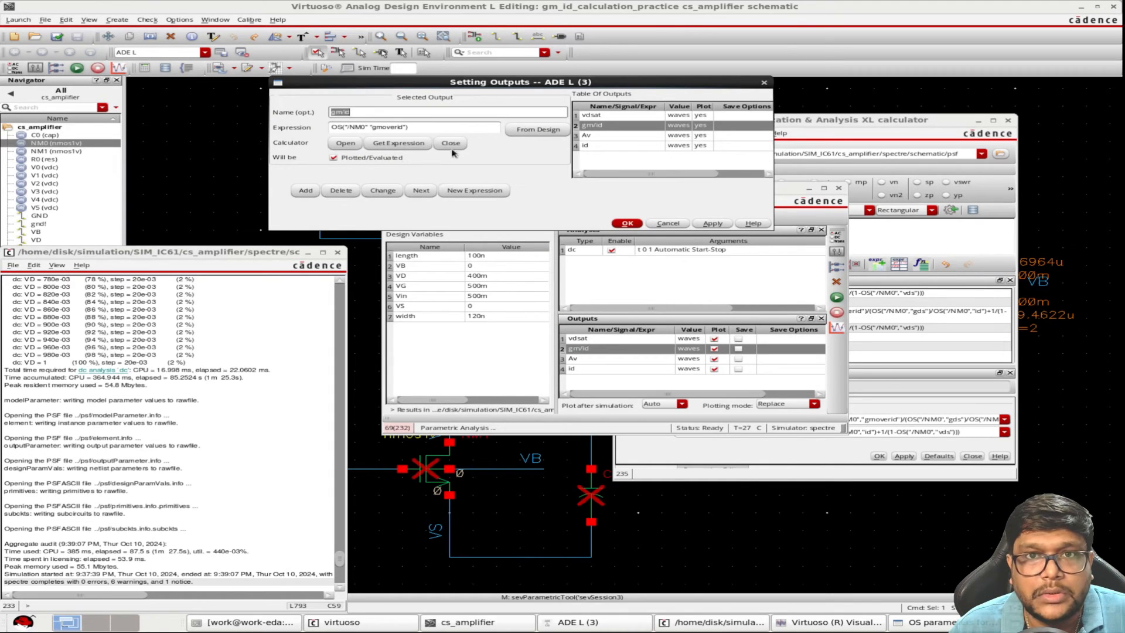
pyautogui.click(347, 143)
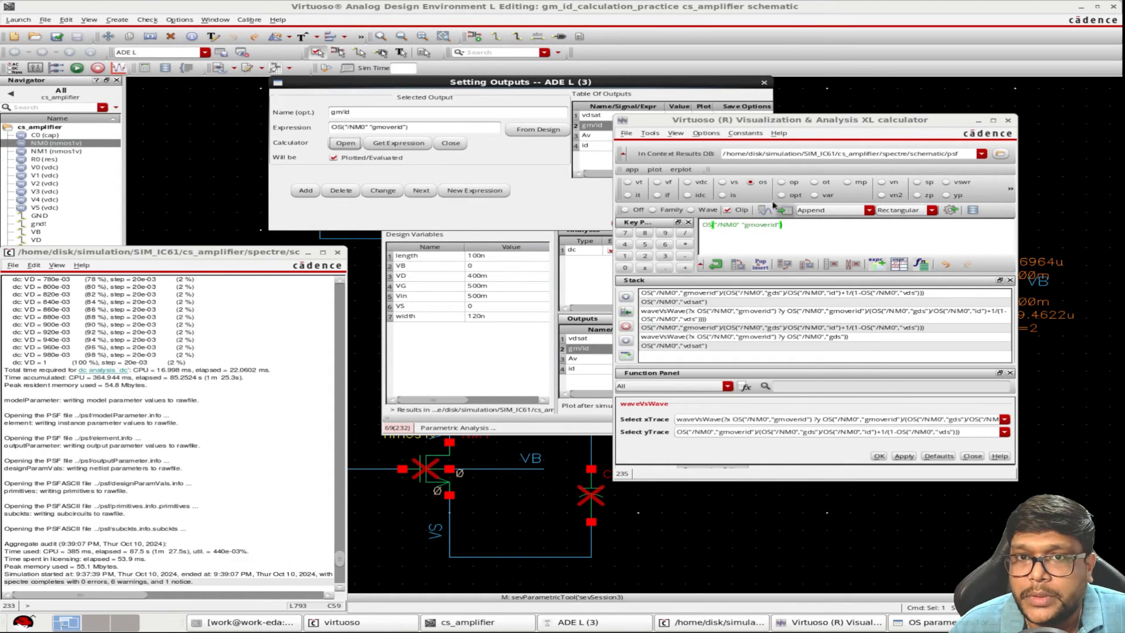
pyautogui.click(716, 264)
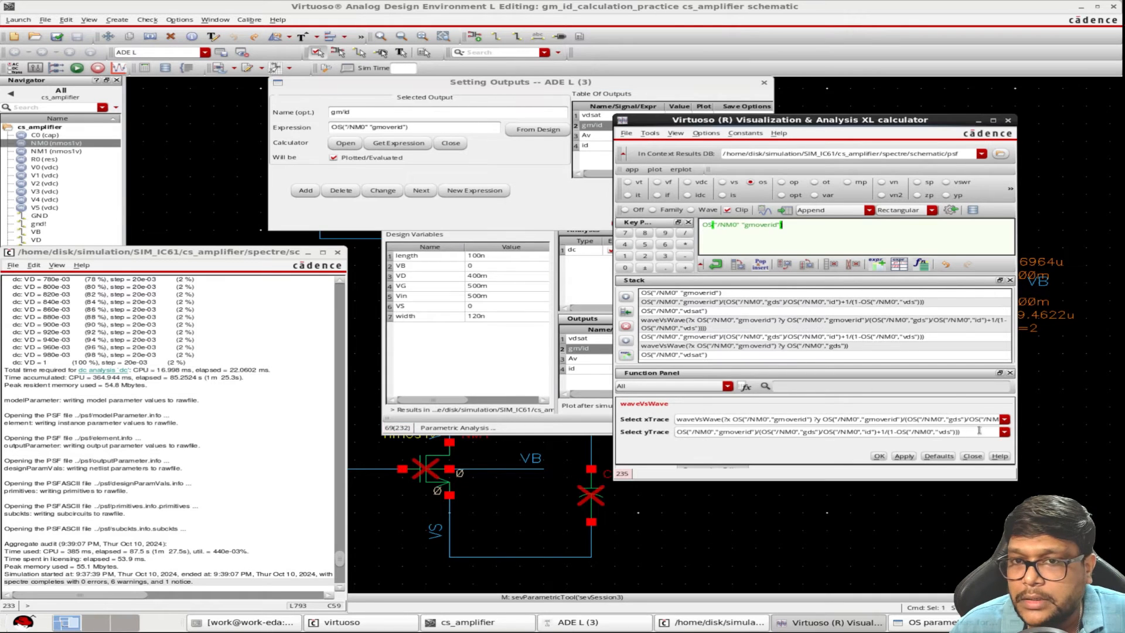
# Build a waveVsWave expression with NM0's gmoverid as x trace and the Av gain expression as y trace, and add it to the ADE outputs
pyautogui.click(1004, 419)
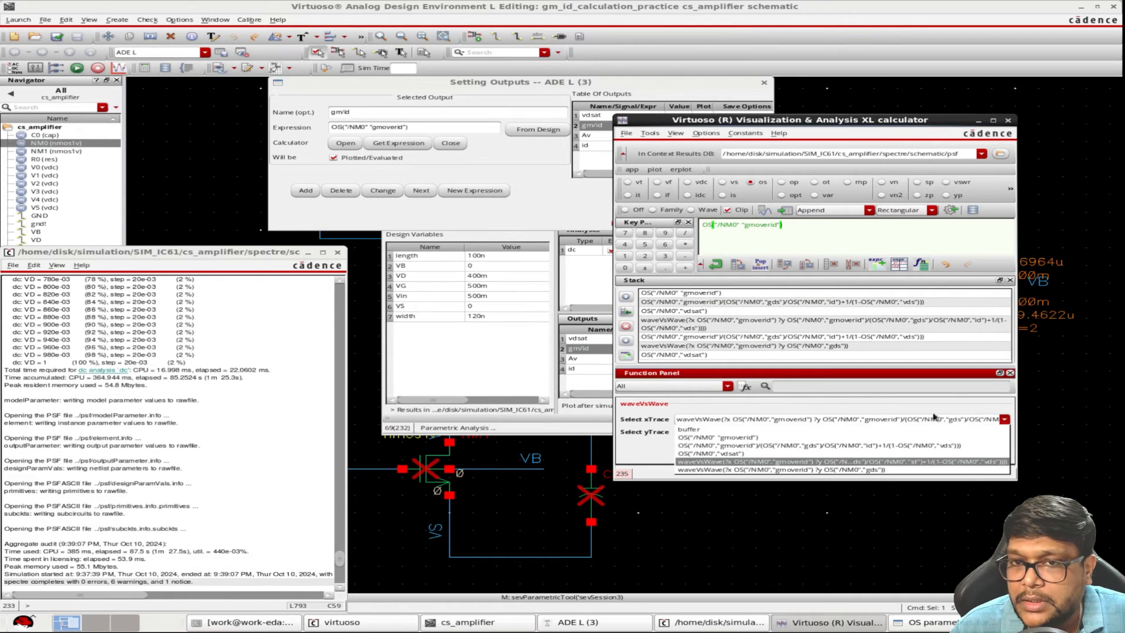
pyautogui.click(738, 437)
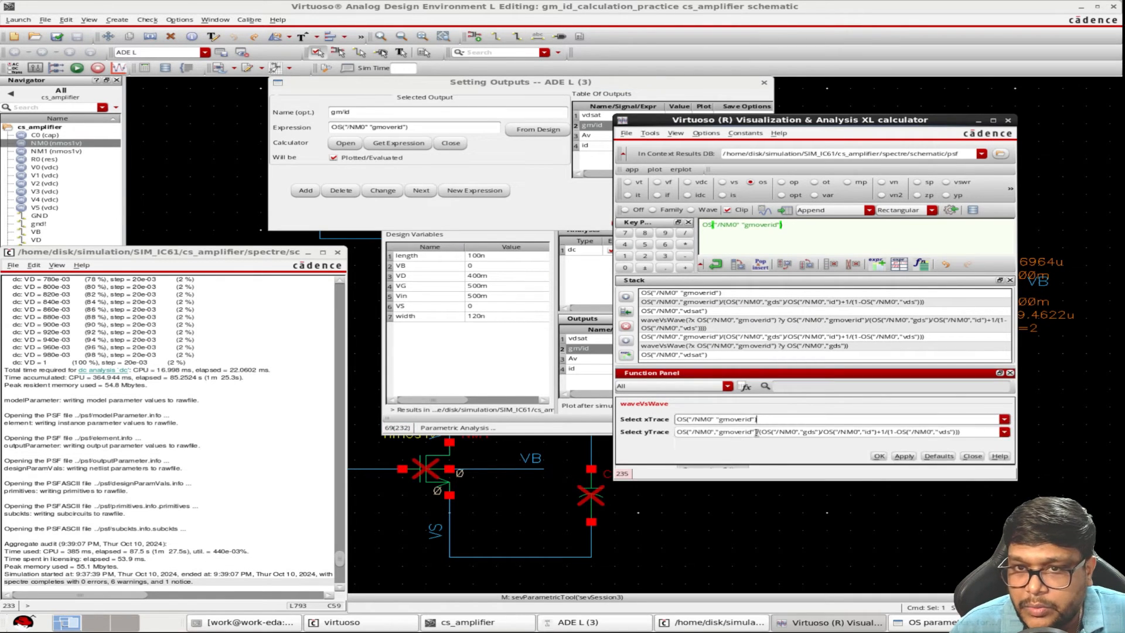
pyautogui.click(1004, 434)
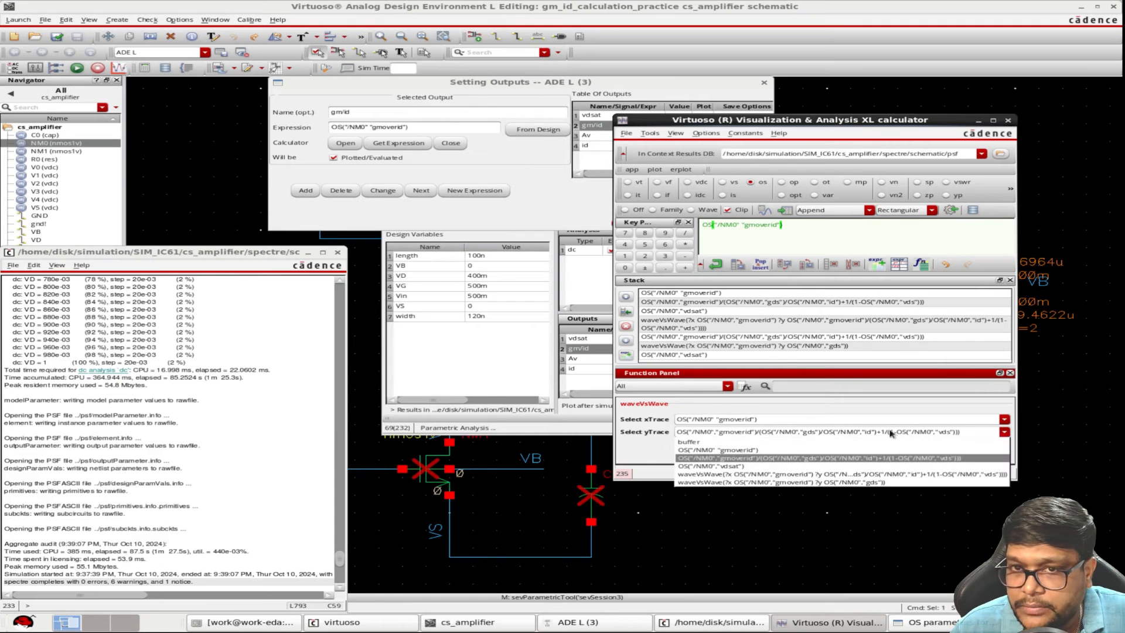
pyautogui.click(773, 458)
pyautogui.click(910, 457)
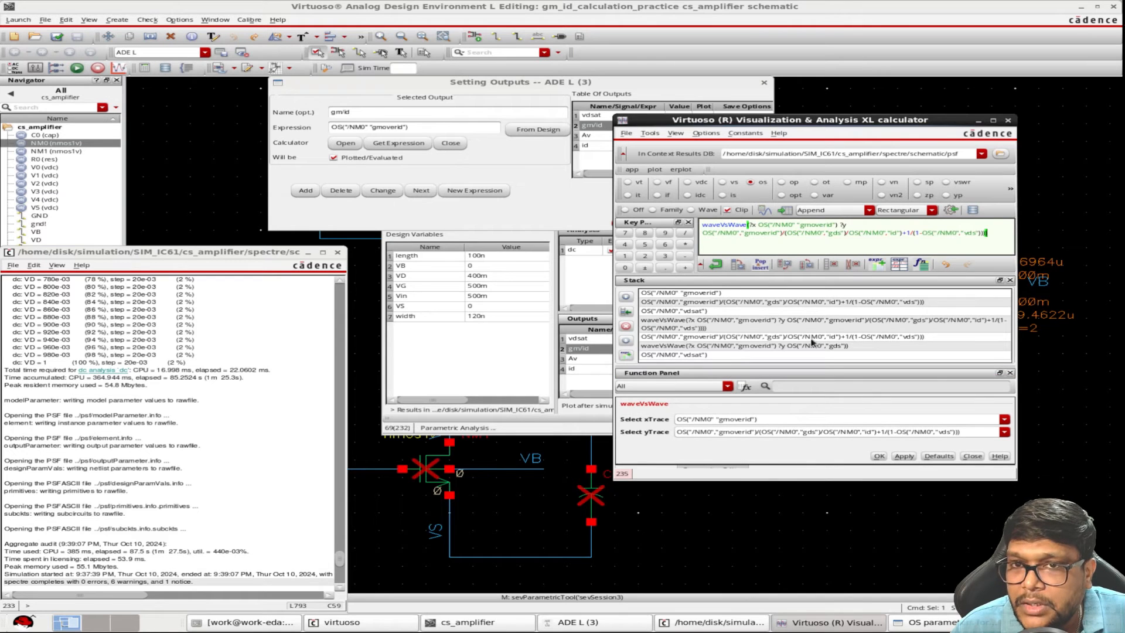
pyautogui.click(951, 211)
# Name the new waveVsWave output "Av vs gm/id", apply it, and close the output settings
pyautogui.click(485, 380)
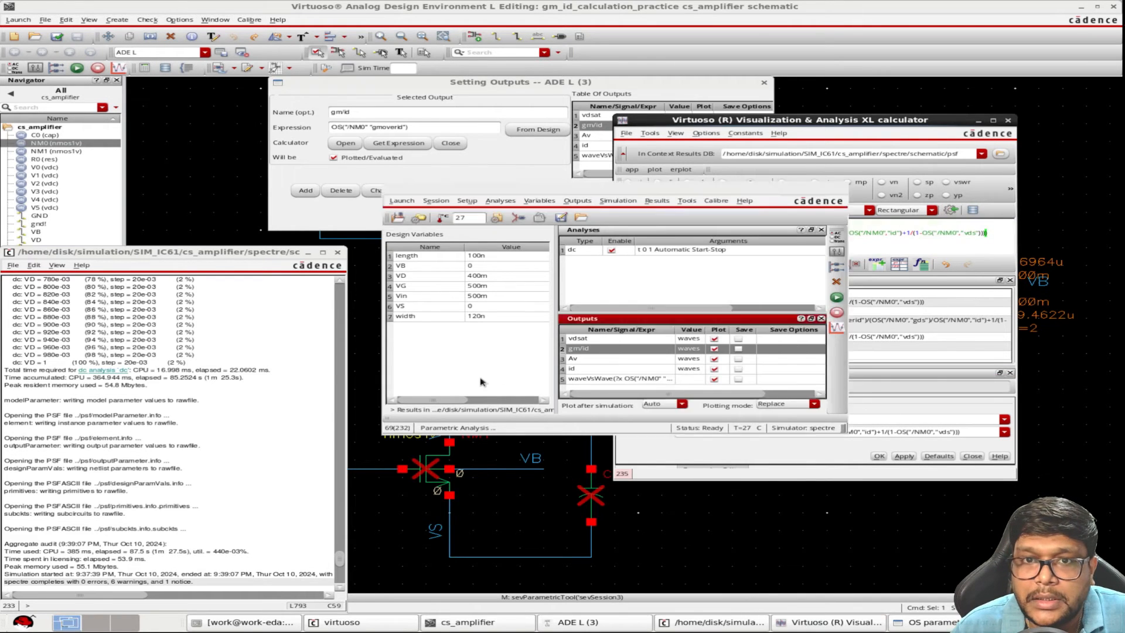
pyautogui.doubleClick(591, 381)
pyautogui.click(450, 111)
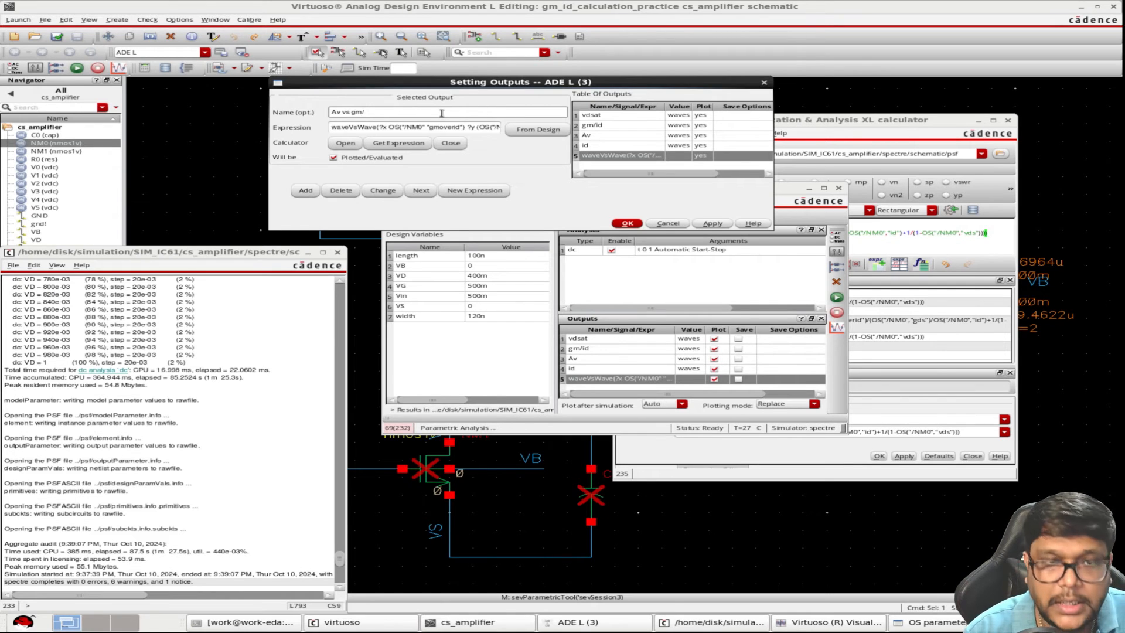
pyautogui.click(713, 227)
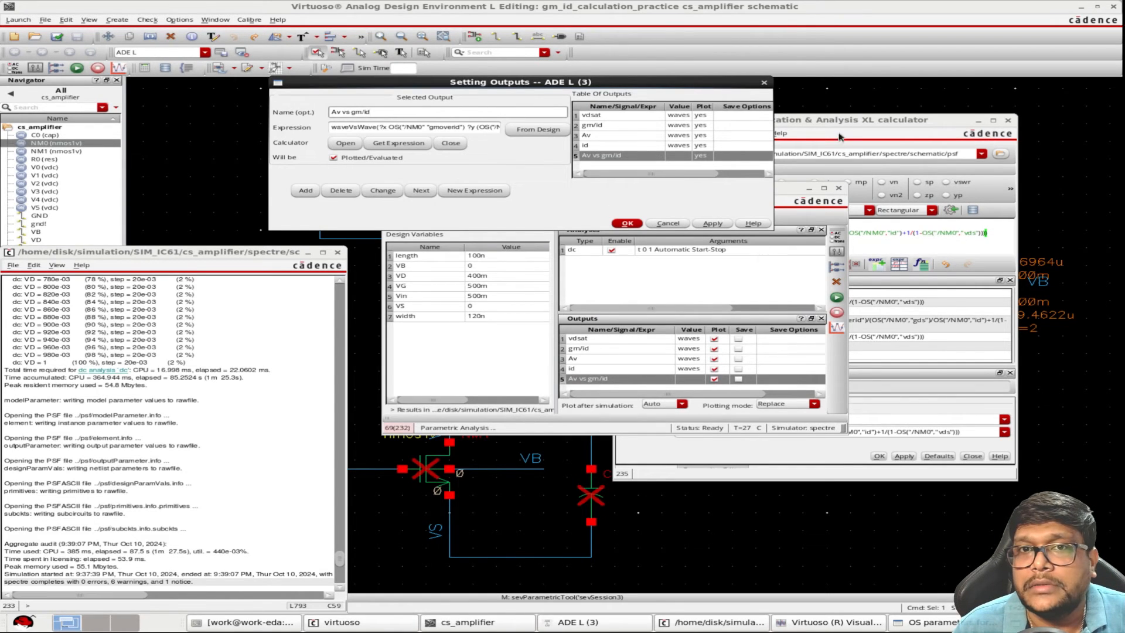
pyautogui.click(765, 82)
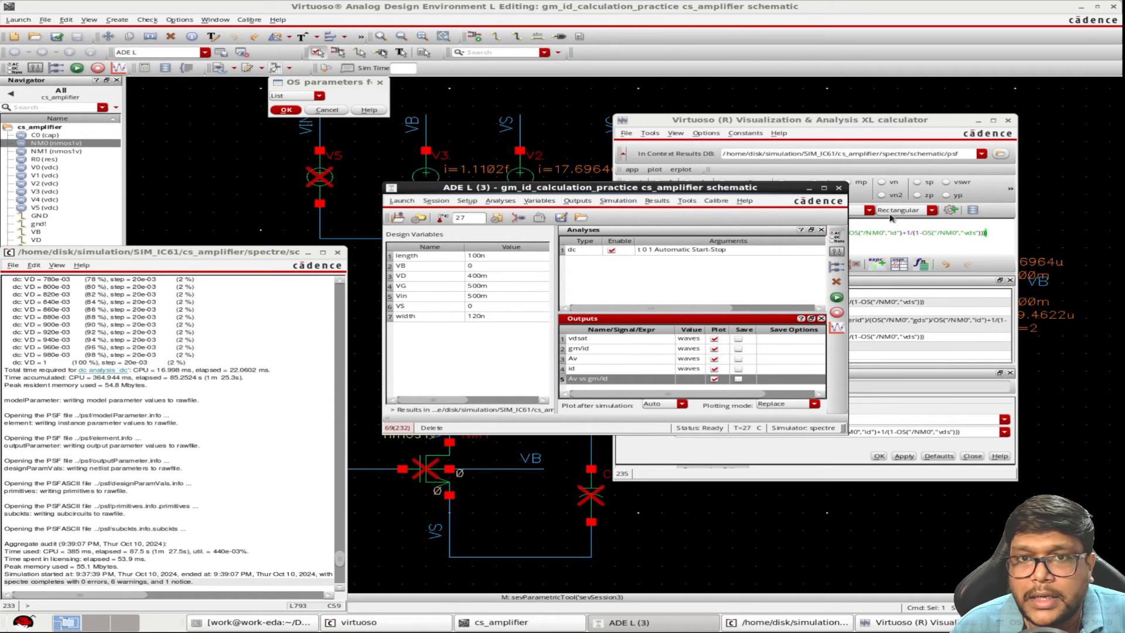
# Load the id output's expression into the calculator and put it on the stack
pyautogui.click(869, 121)
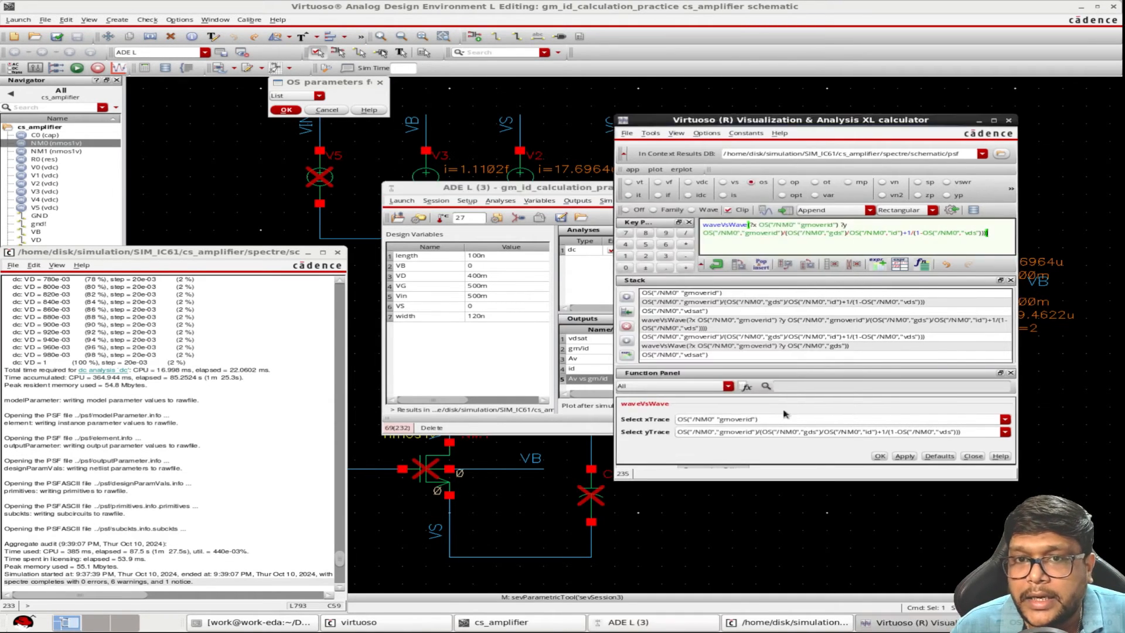
pyautogui.click(1006, 432)
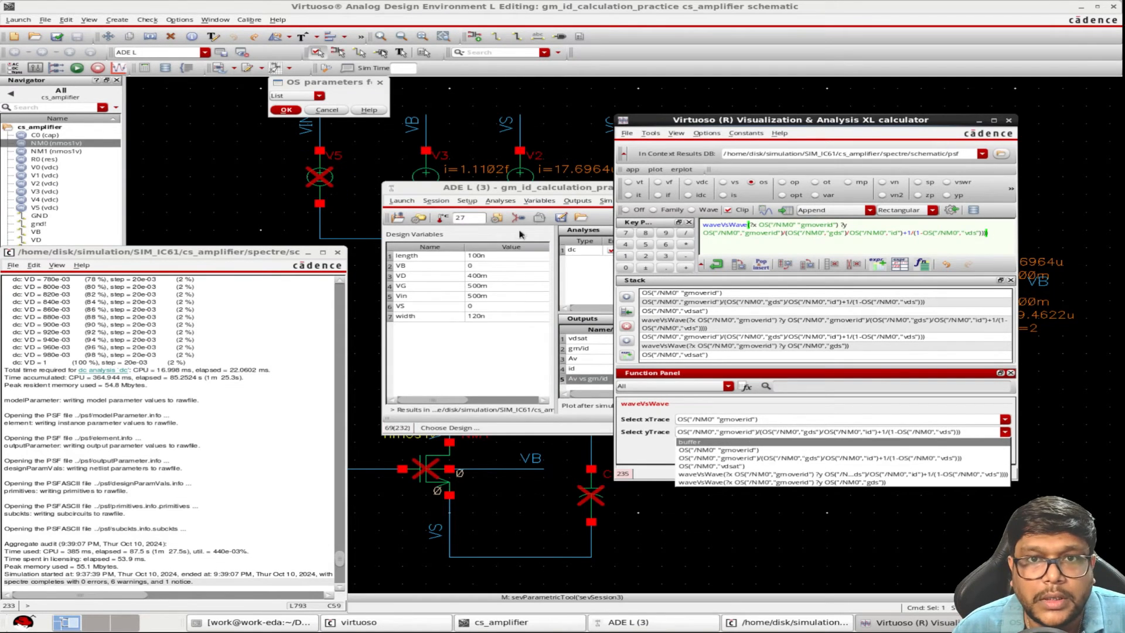
pyautogui.click(537, 187)
pyautogui.click(582, 374)
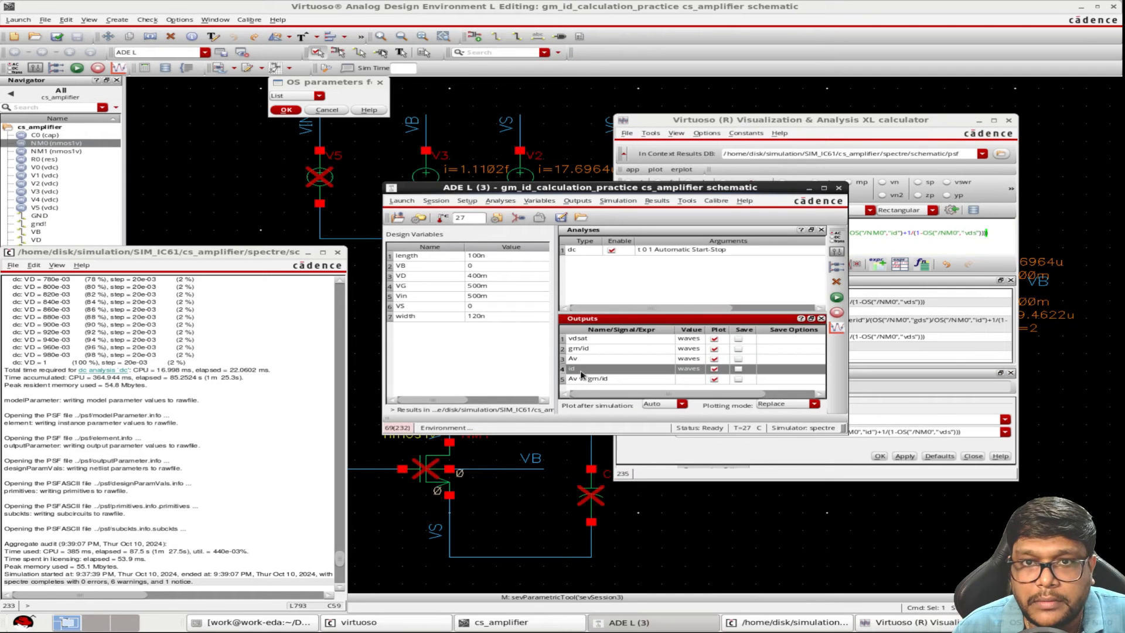
pyautogui.doubleClick(582, 373)
pyautogui.click(345, 143)
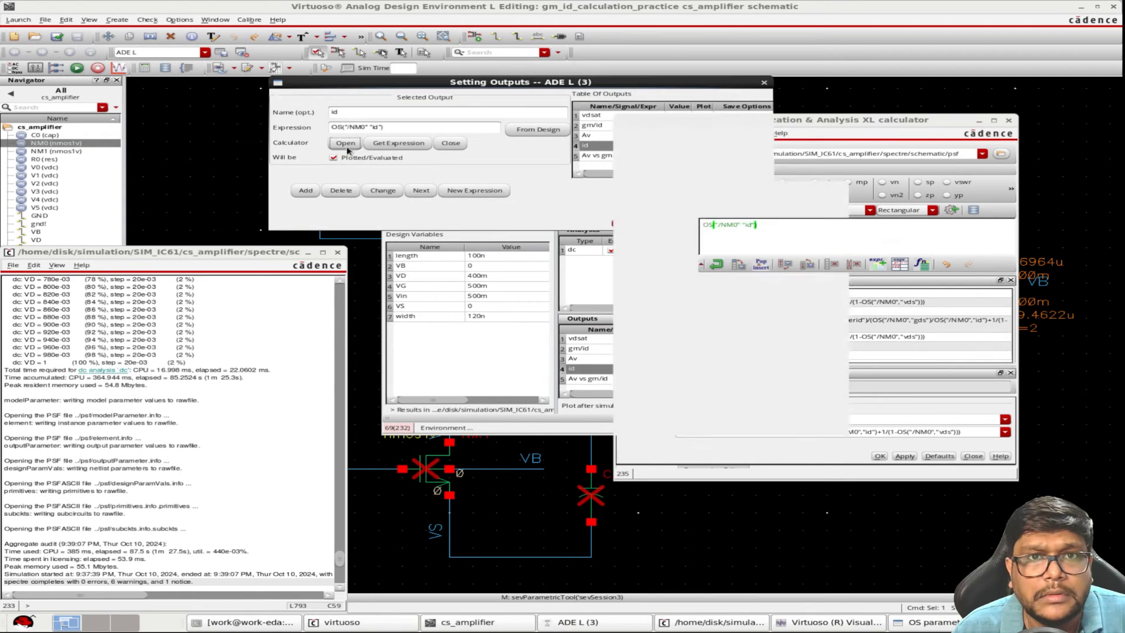
pyautogui.click(717, 264)
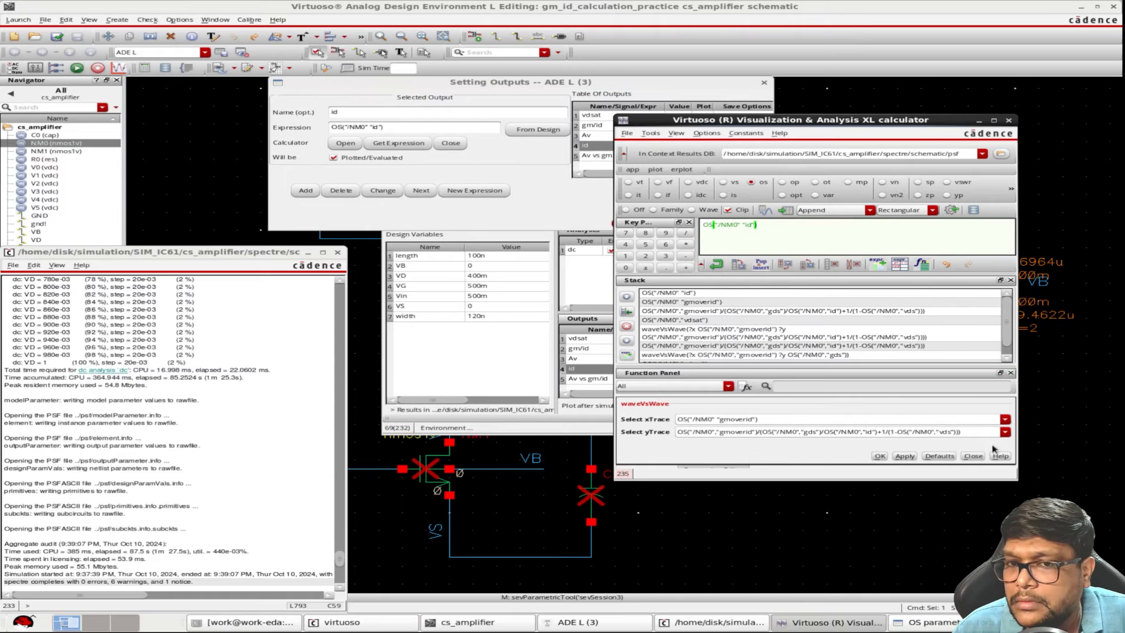
# Change the waveVsWave y trace to NM0's id, keeping gmoverid as x trace, and add the expression to the ADE outputs
pyautogui.click(1004, 432)
pyautogui.click(742, 454)
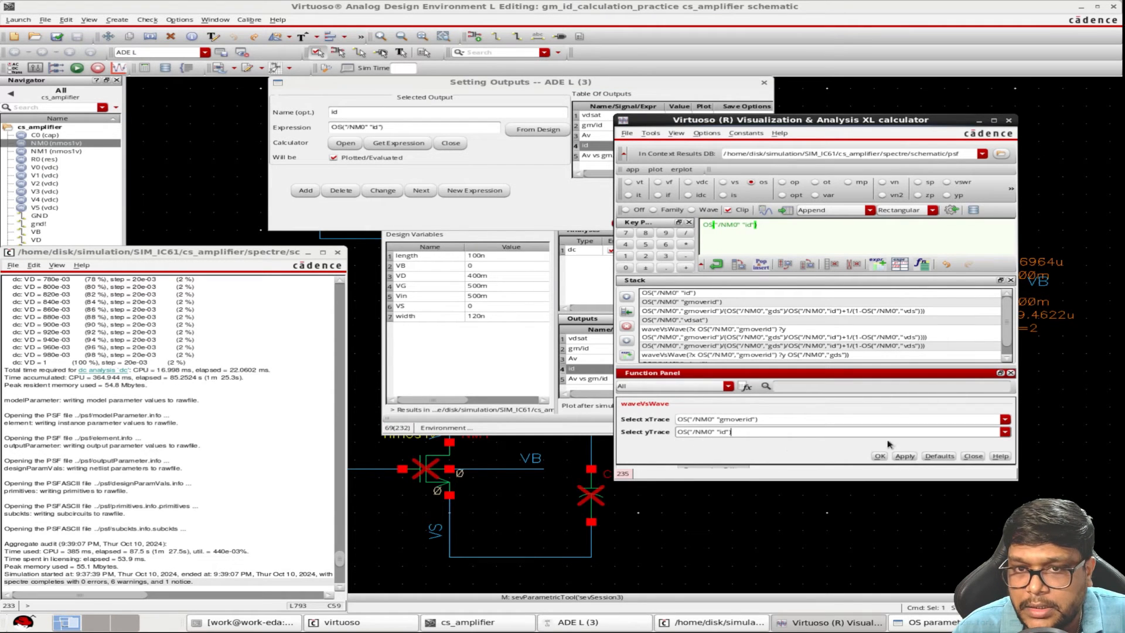
pyautogui.click(905, 456)
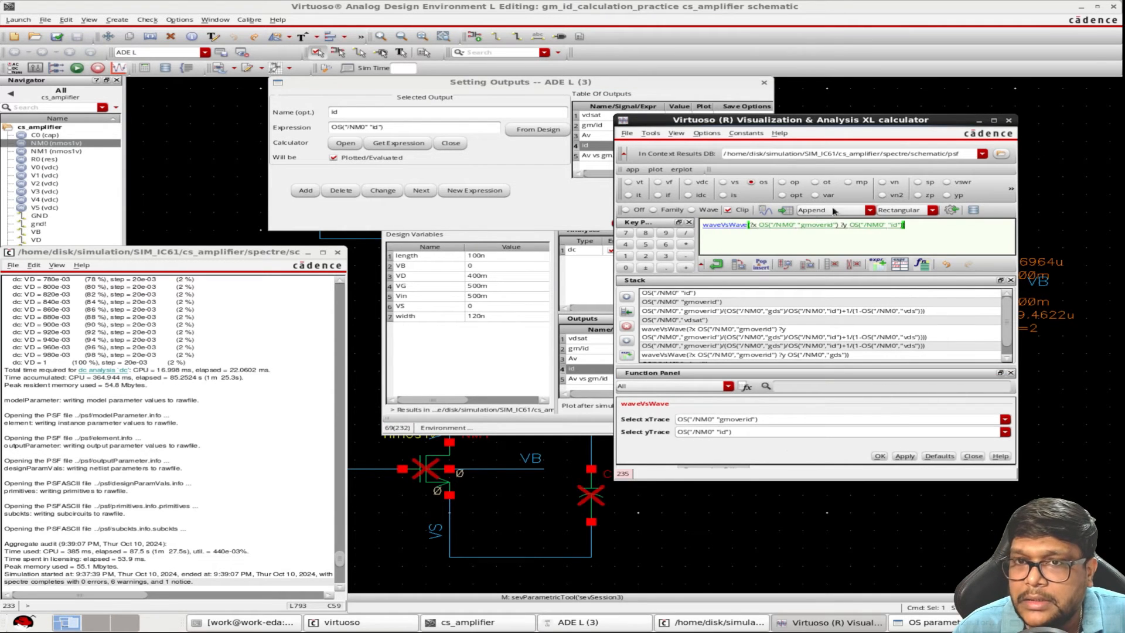
pyautogui.click(951, 210)
# Name the new id waveVsWave output "id vs gm/id" and apply it
pyautogui.click(582, 385)
pyautogui.doubleClick(583, 385)
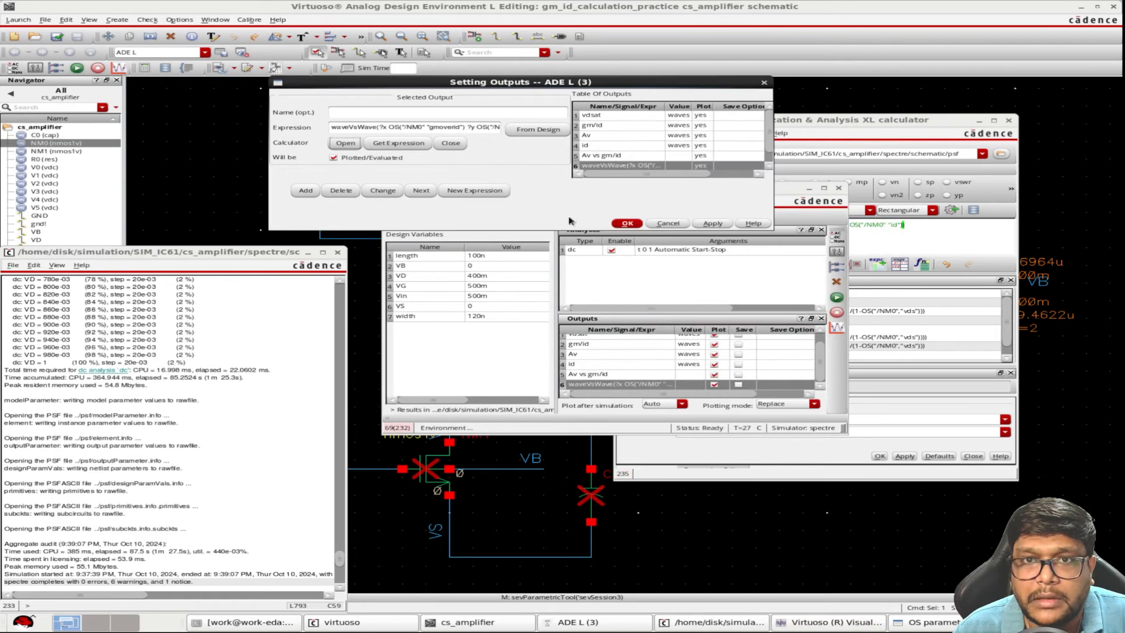
pyautogui.click(467, 112)
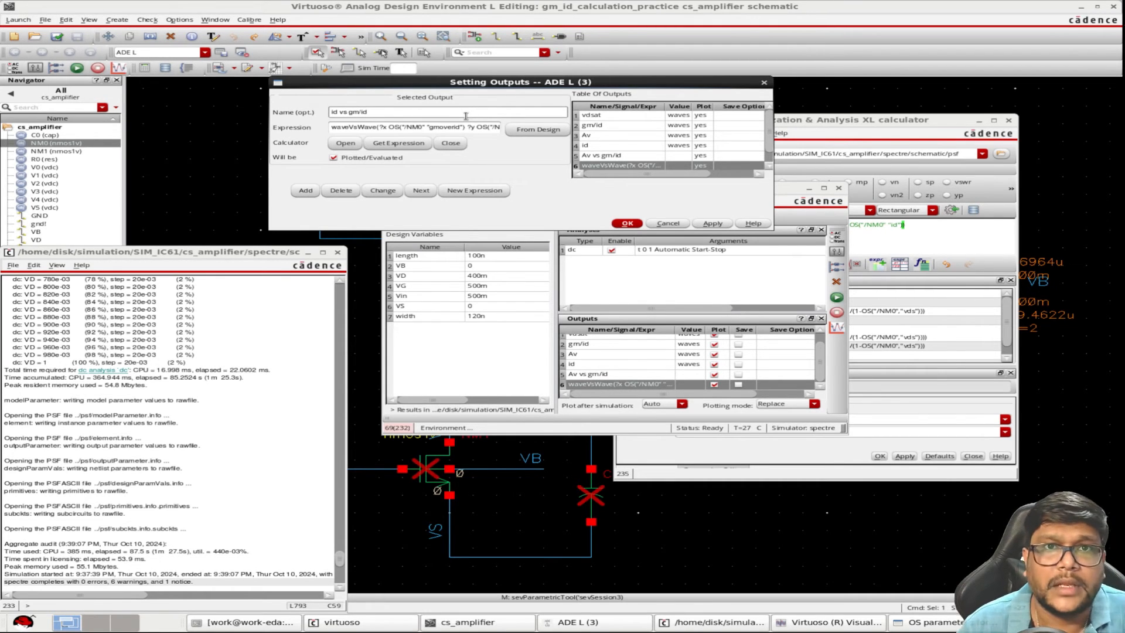
pyautogui.click(705, 225)
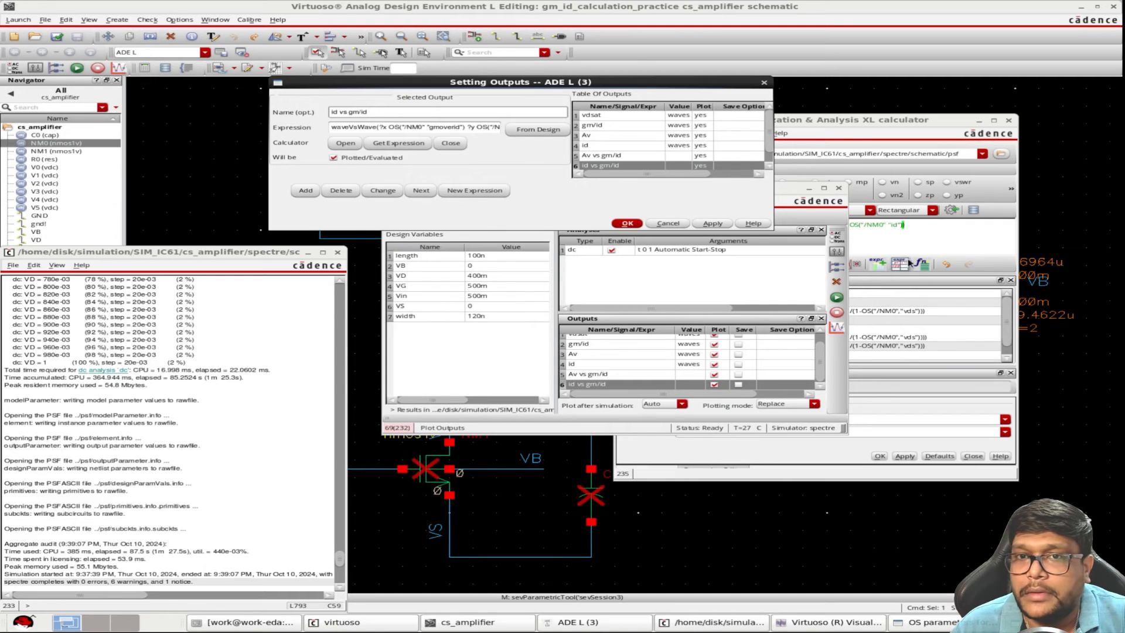
# Bring the fug operating-point parameter of NM0 into the calculator from the OS parameter list
pyautogui.click(910, 233)
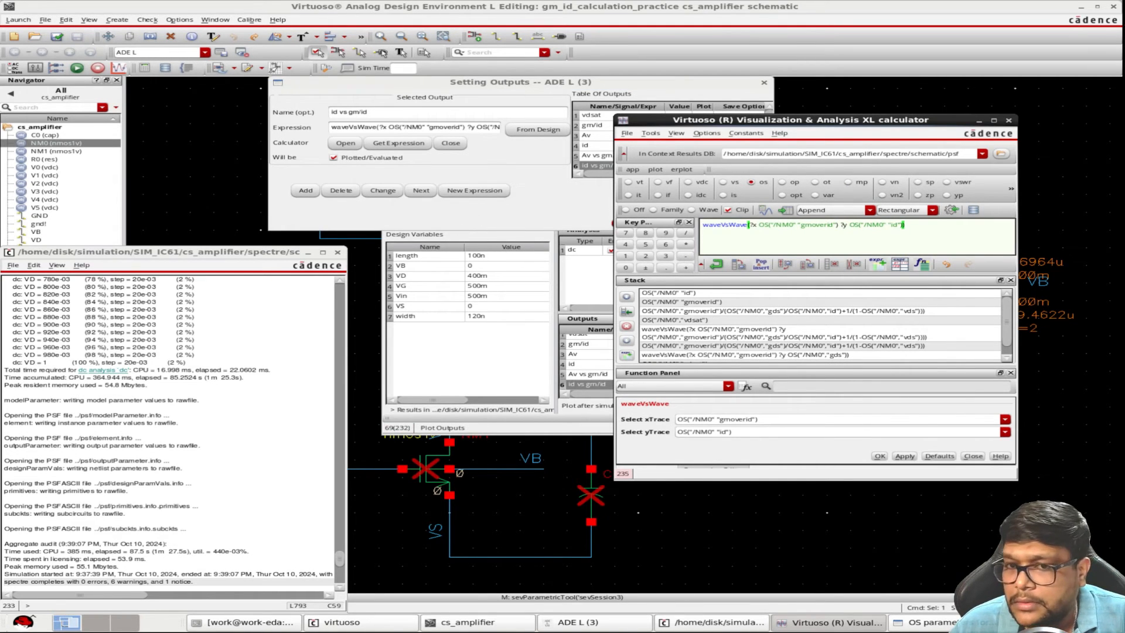
pyautogui.click(933, 623)
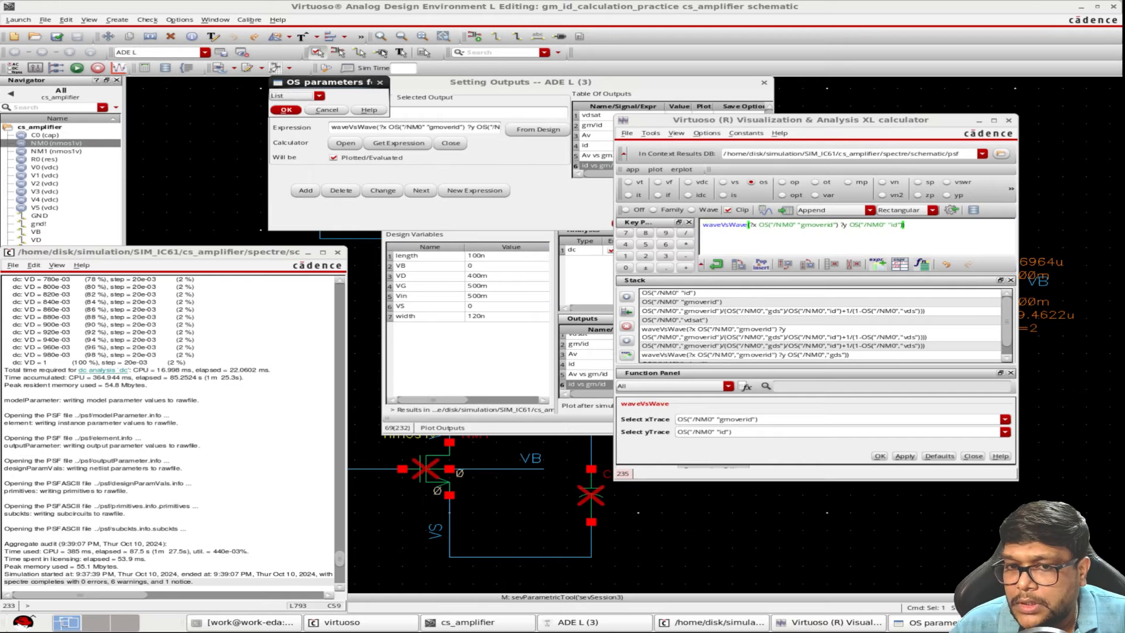
pyautogui.click(287, 97)
pyautogui.click(289, 96)
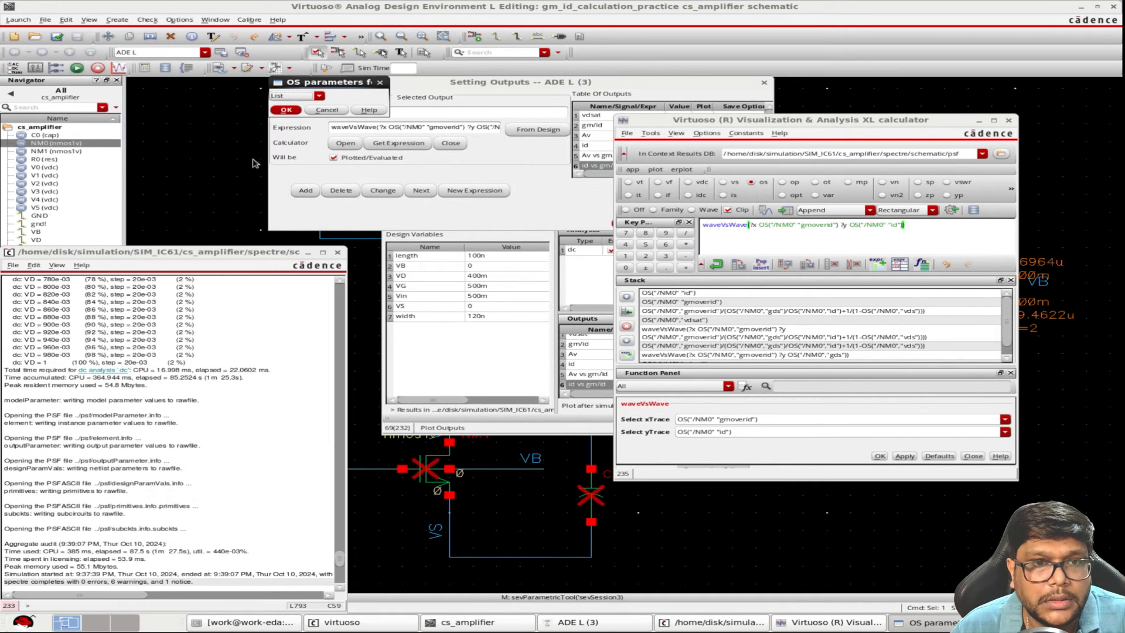
pyautogui.click(289, 97)
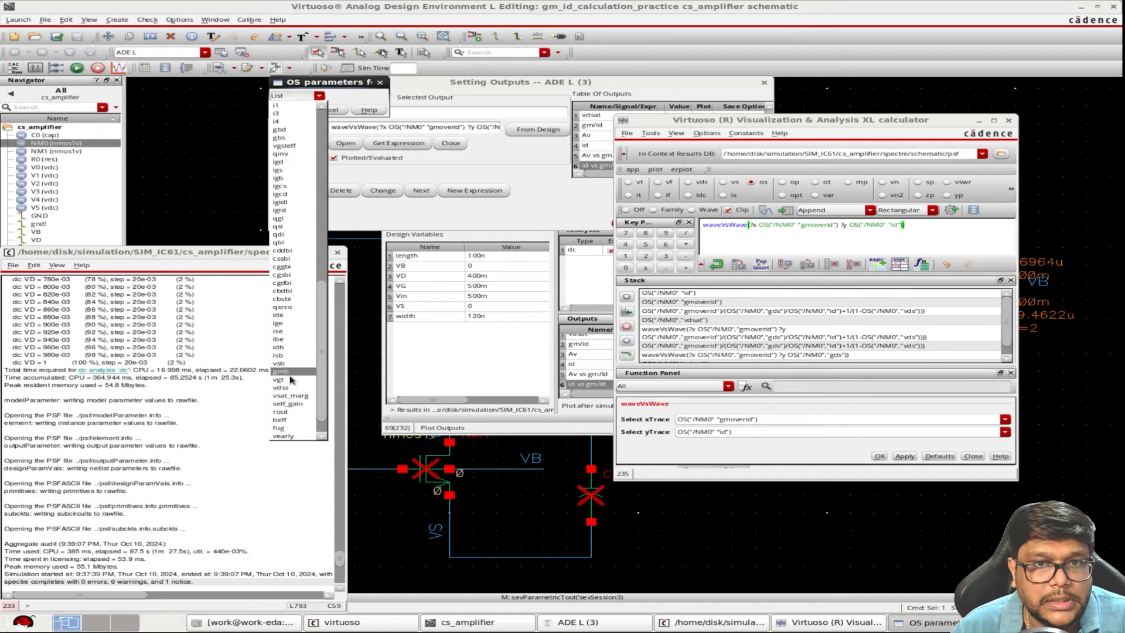
pyautogui.click(280, 428)
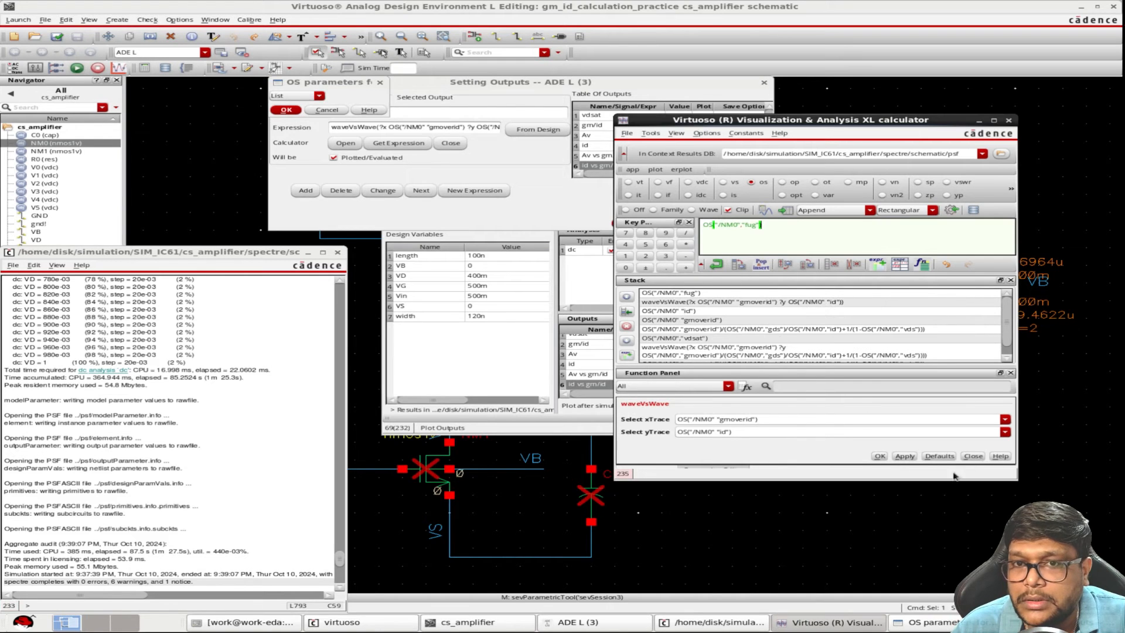
# Build a waveVsWave expression with NM0's gmoverid as x trace and fug as y trace, and add it to the ADE outputs
pyautogui.click(999, 434)
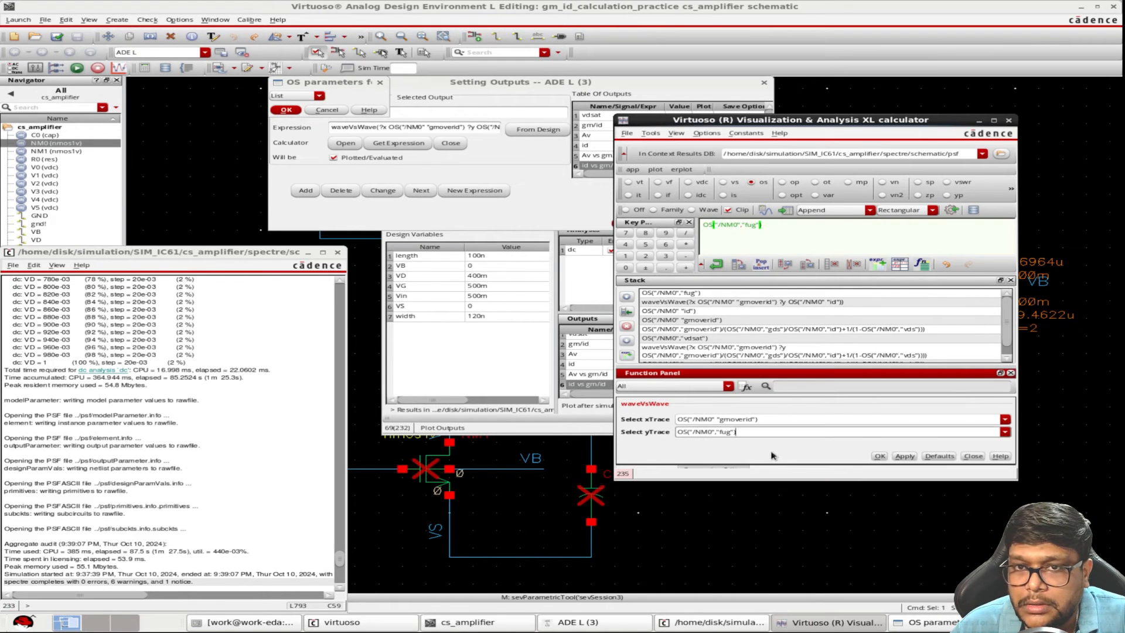
pyautogui.click(771, 450)
pyautogui.click(907, 457)
pyautogui.click(951, 210)
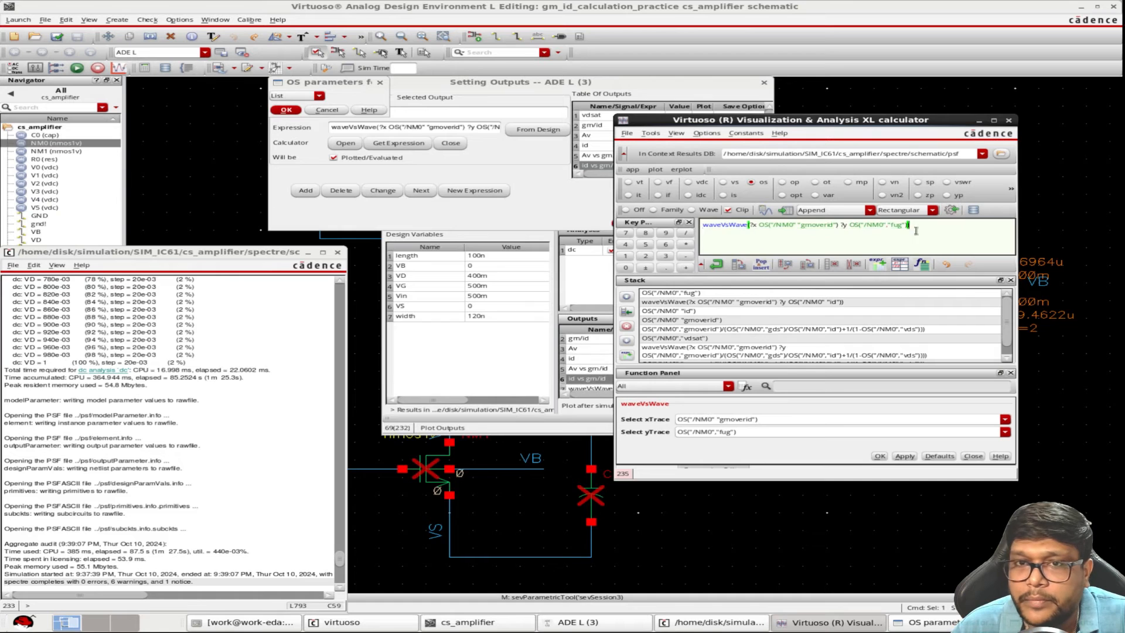
# Name the new fug waveVsWave output "ugb vs gm/id" and apply it
pyautogui.click(524, 368)
pyautogui.click(498, 168)
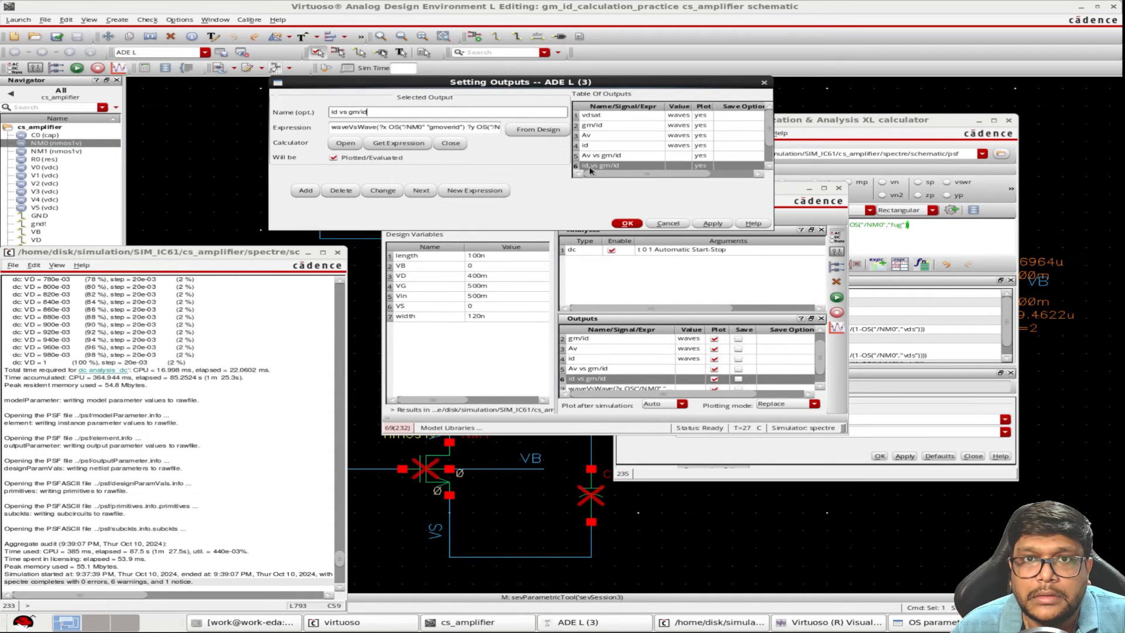
pyautogui.click(603, 155)
pyautogui.click(607, 165)
pyautogui.click(438, 117)
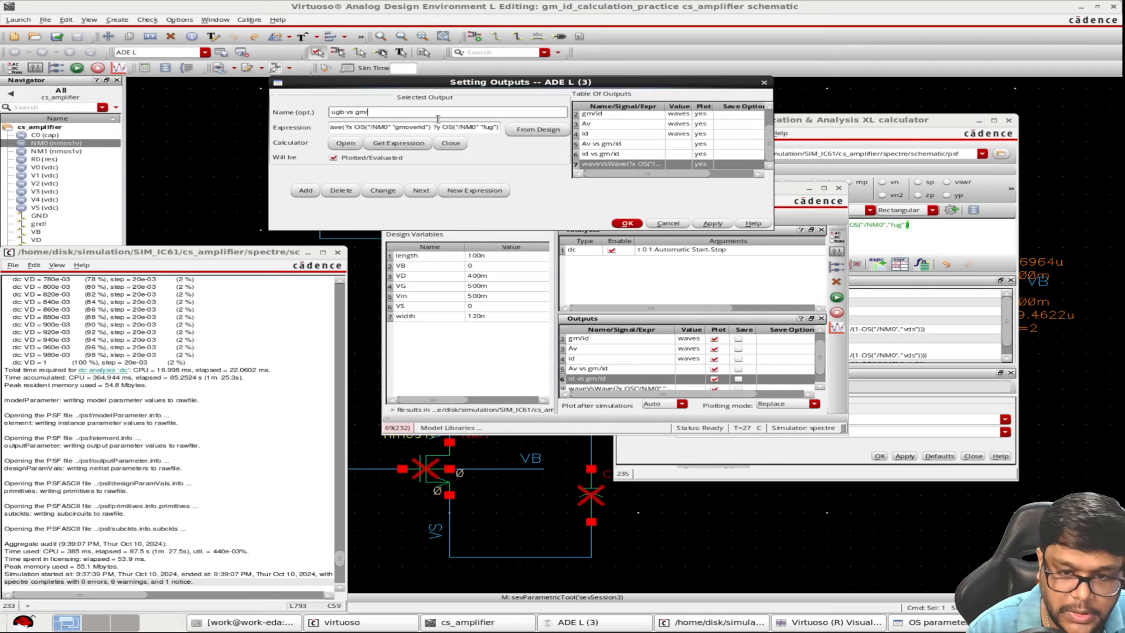
pyautogui.click(713, 226)
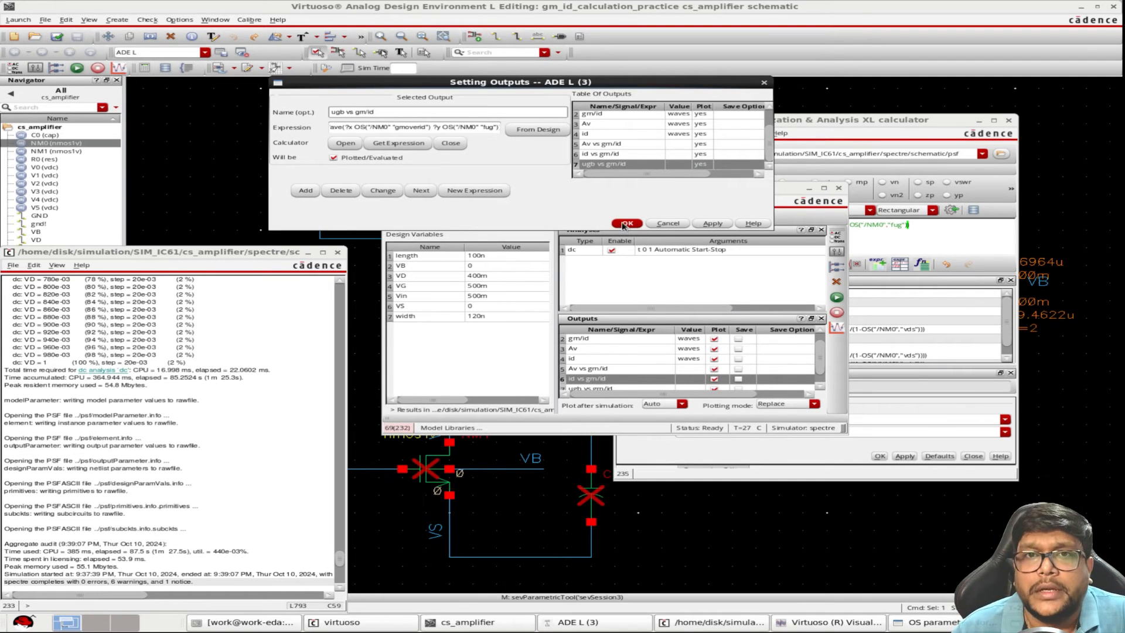
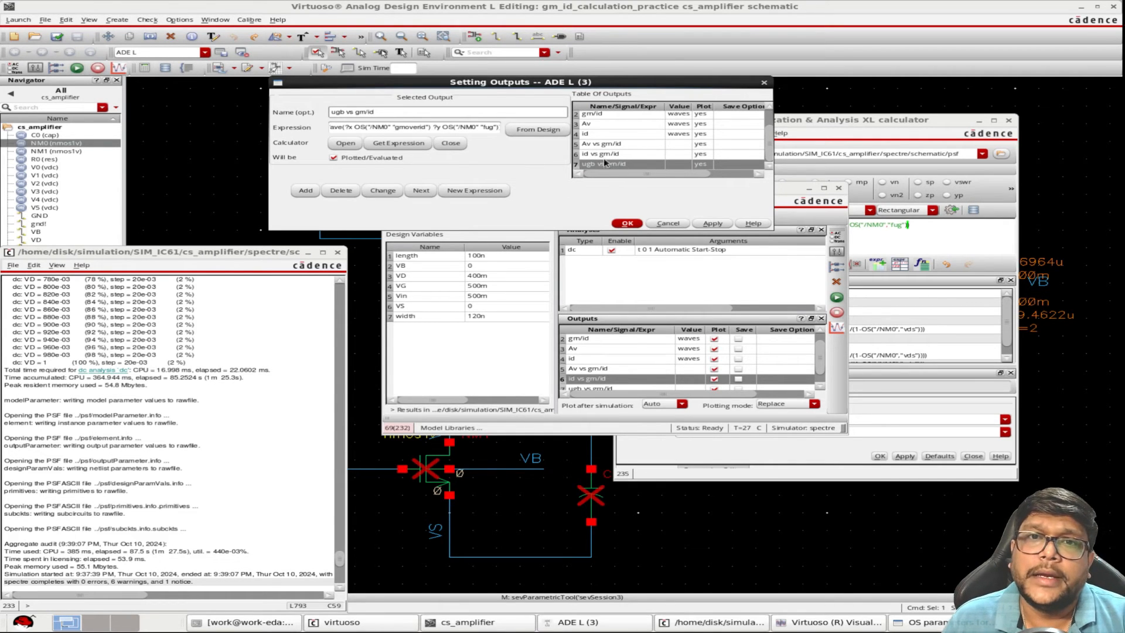
# Confirm the output settings and enable saving for all the listed ADE outputs
pyautogui.click(628, 223)
pyautogui.click(676, 350)
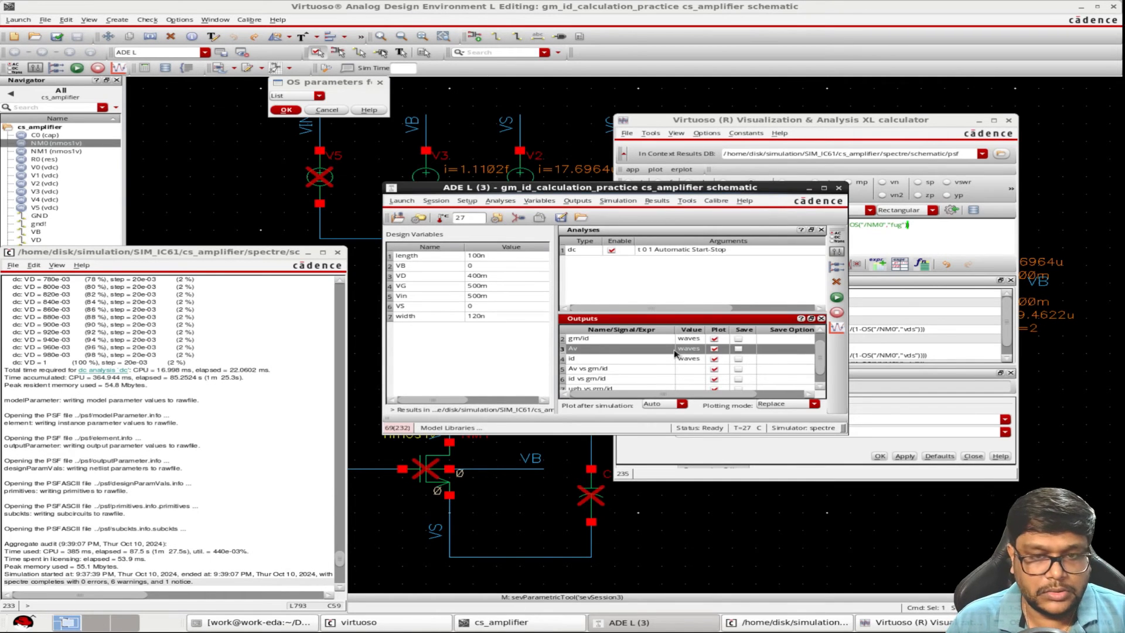
pyautogui.hotkey('ctrl', 'a')
pyautogui.rightClick(670, 343)
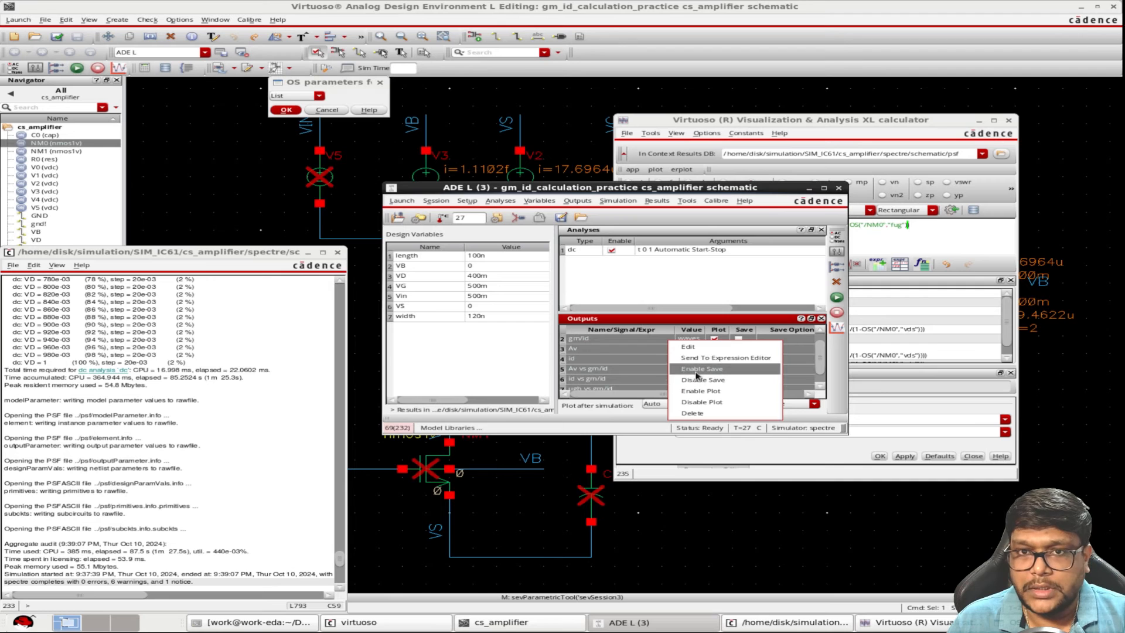
pyautogui.click(697, 370)
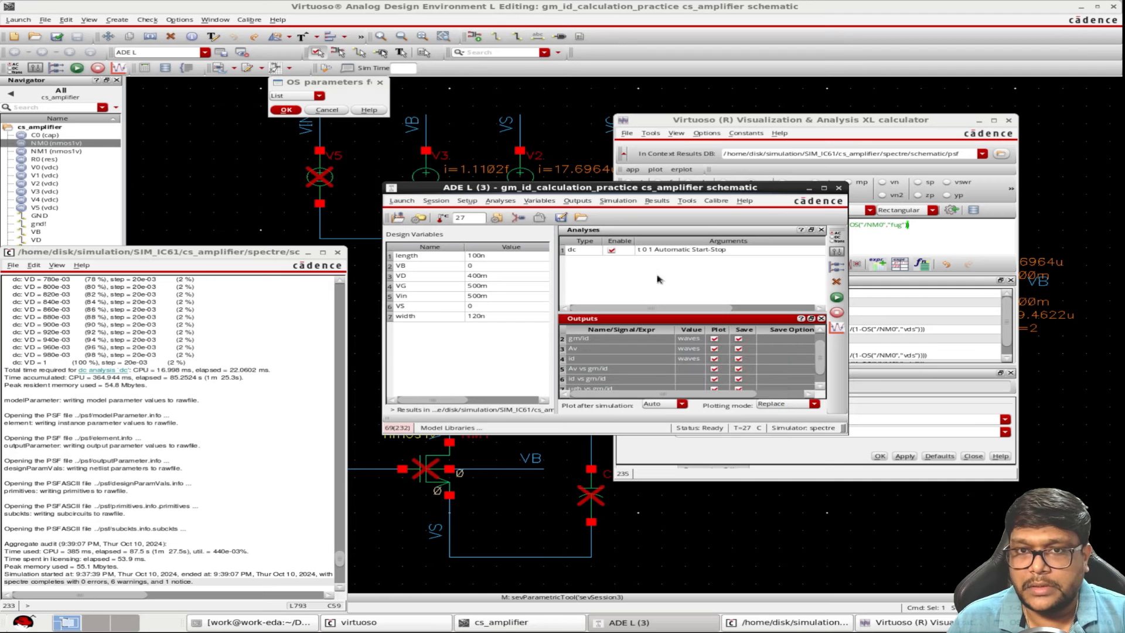
# Open a parametric analysis for the testbench and choose length as its sweep variable
pyautogui.click(687, 202)
pyautogui.click(698, 221)
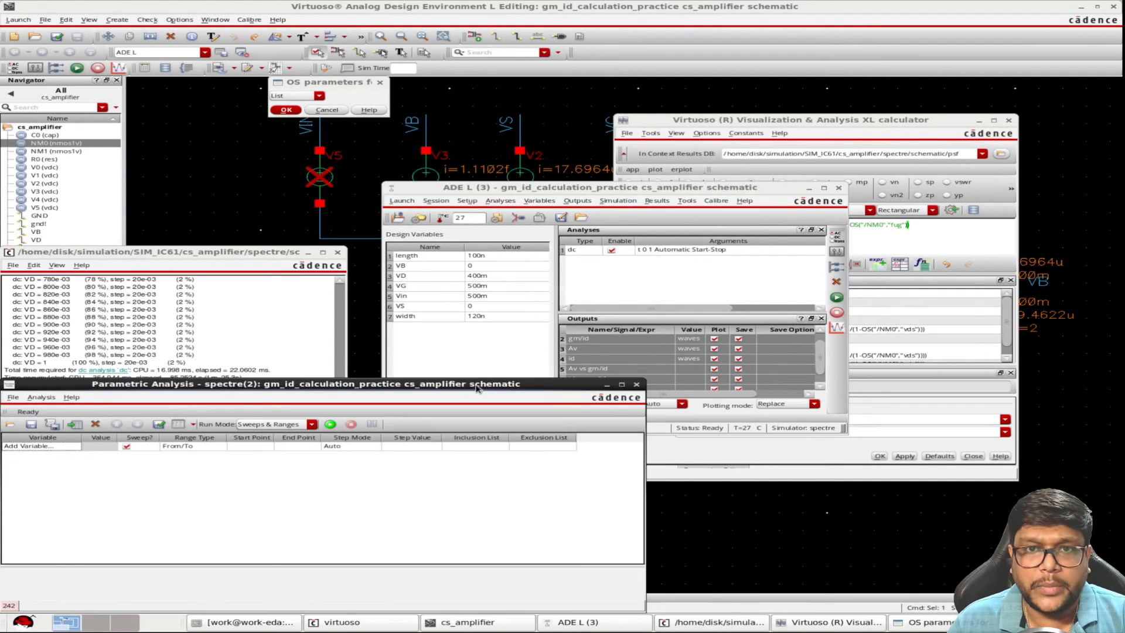
pyautogui.moveTo(478, 389); pyautogui.dragTo(838, 116)
pyautogui.click(439, 175)
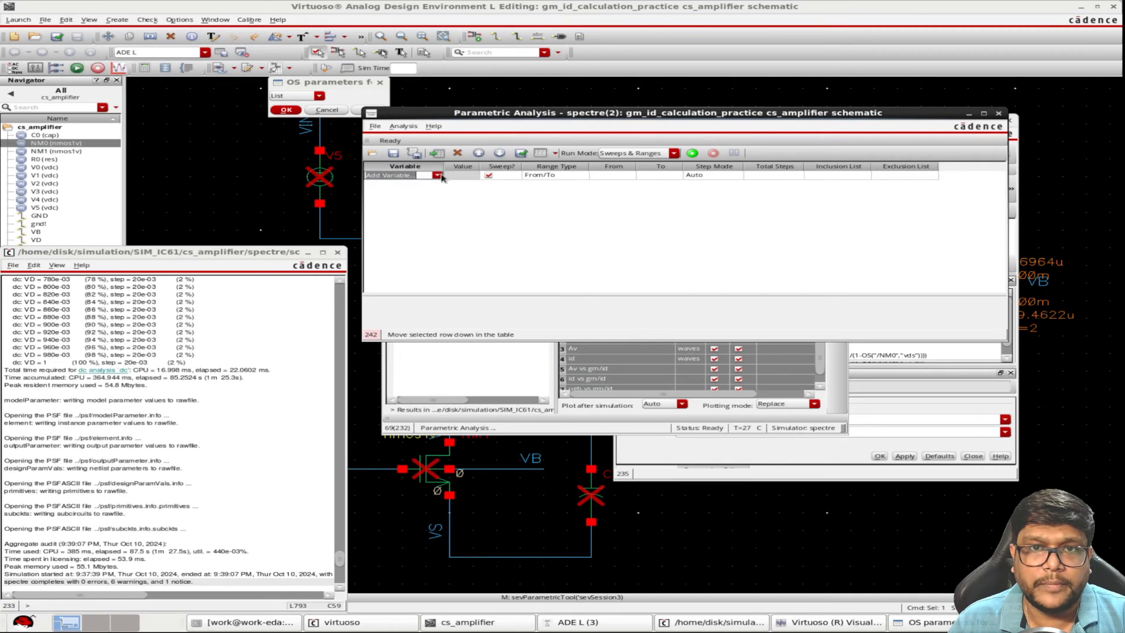
pyautogui.click(438, 175)
pyautogui.click(395, 230)
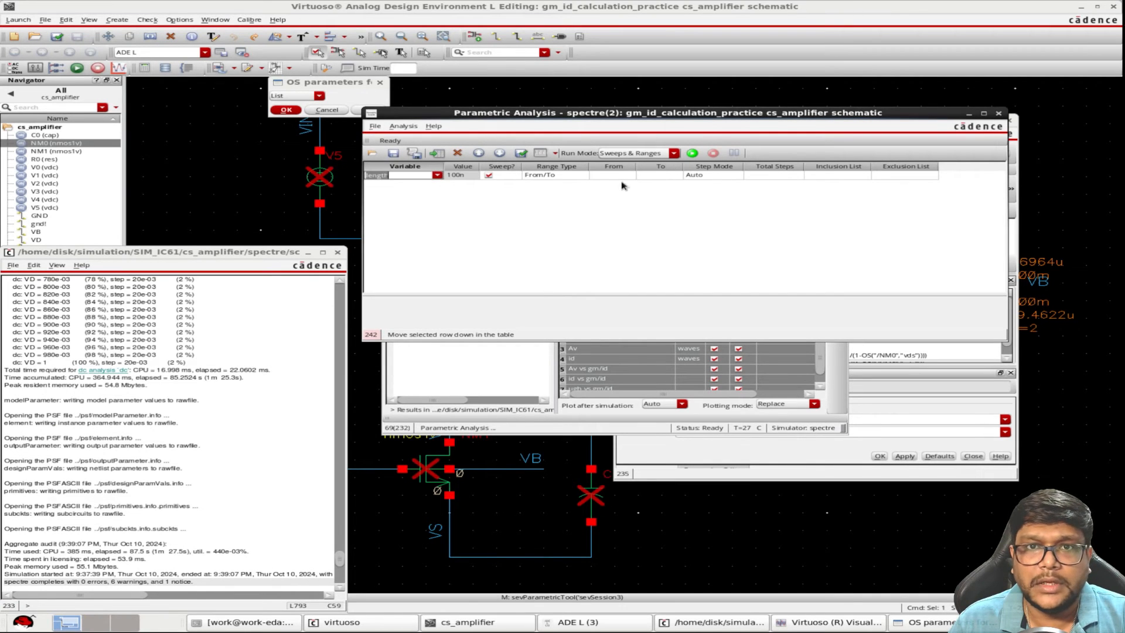
# Set the length sweep to run from 100n to 5u with 10 total steps
pyautogui.click(618, 176)
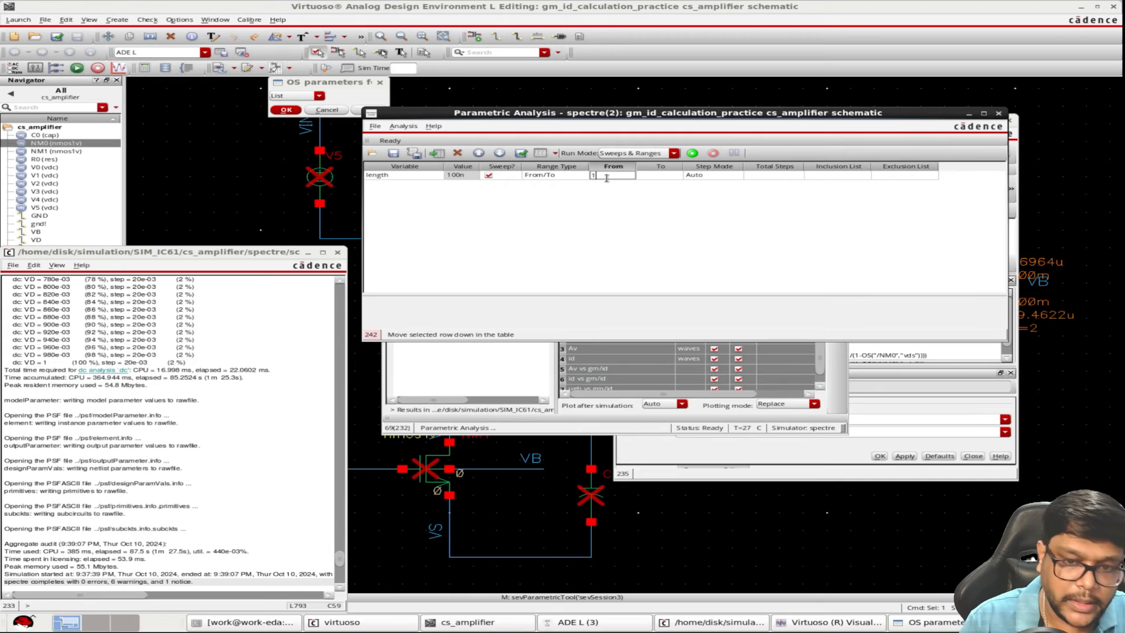
pyautogui.write('100n')
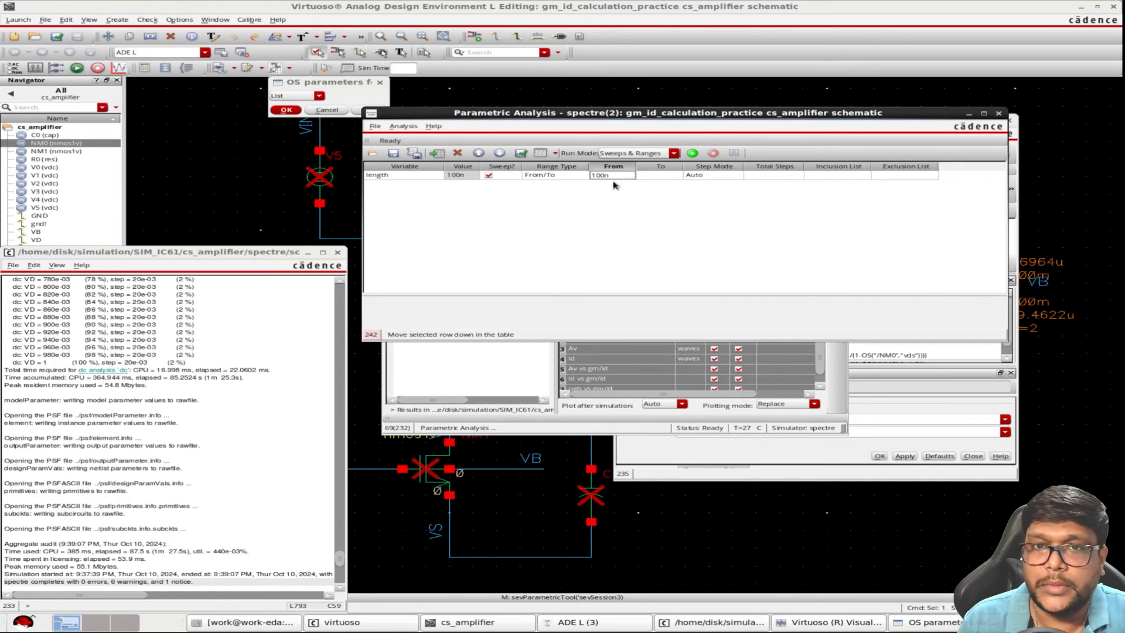
pyautogui.click(648, 176)
pyautogui.click(648, 176)
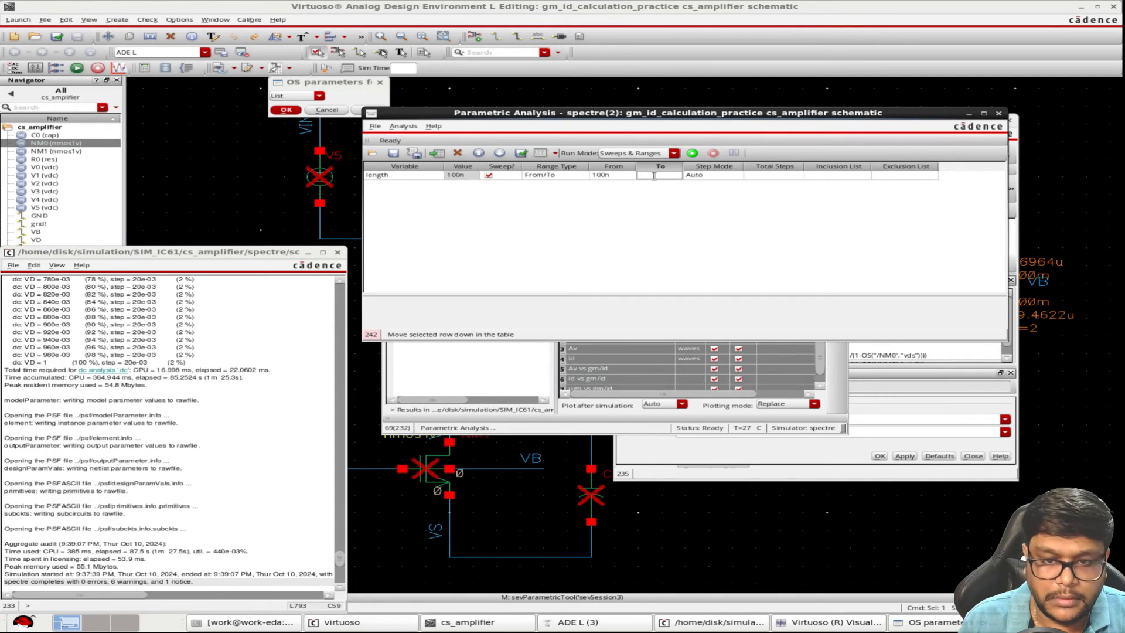
pyautogui.write('5u')
pyautogui.click(768, 178)
pyautogui.click(768, 179)
pyautogui.write('10')
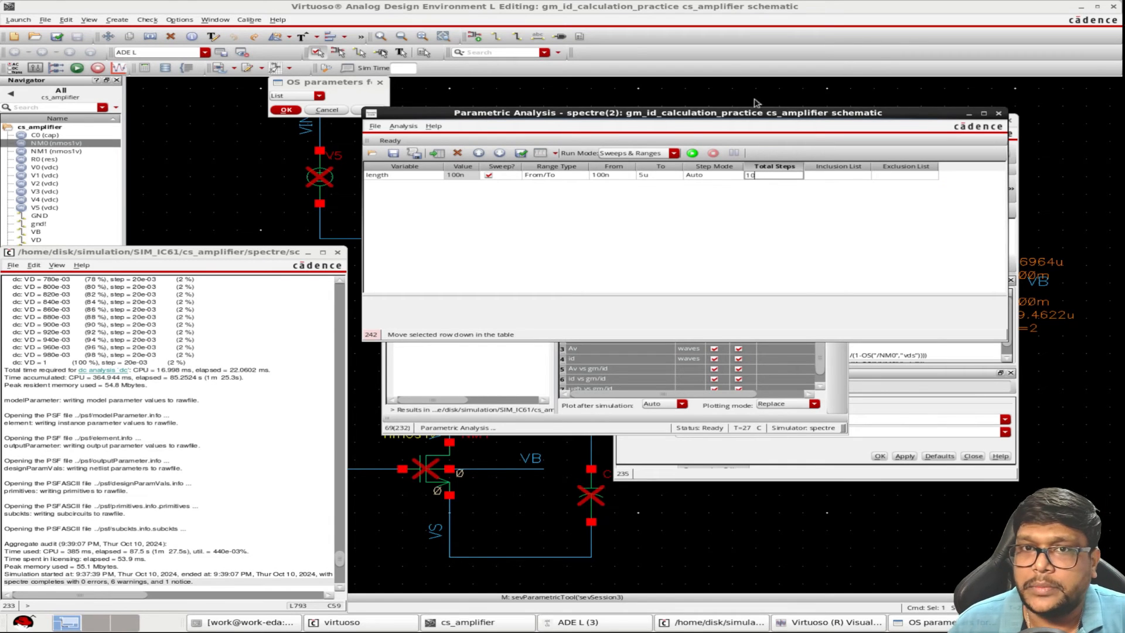
# Run the parametric length sweep, examine the VD-swept plots enlarged, and close the plot window
pyautogui.click(692, 153)
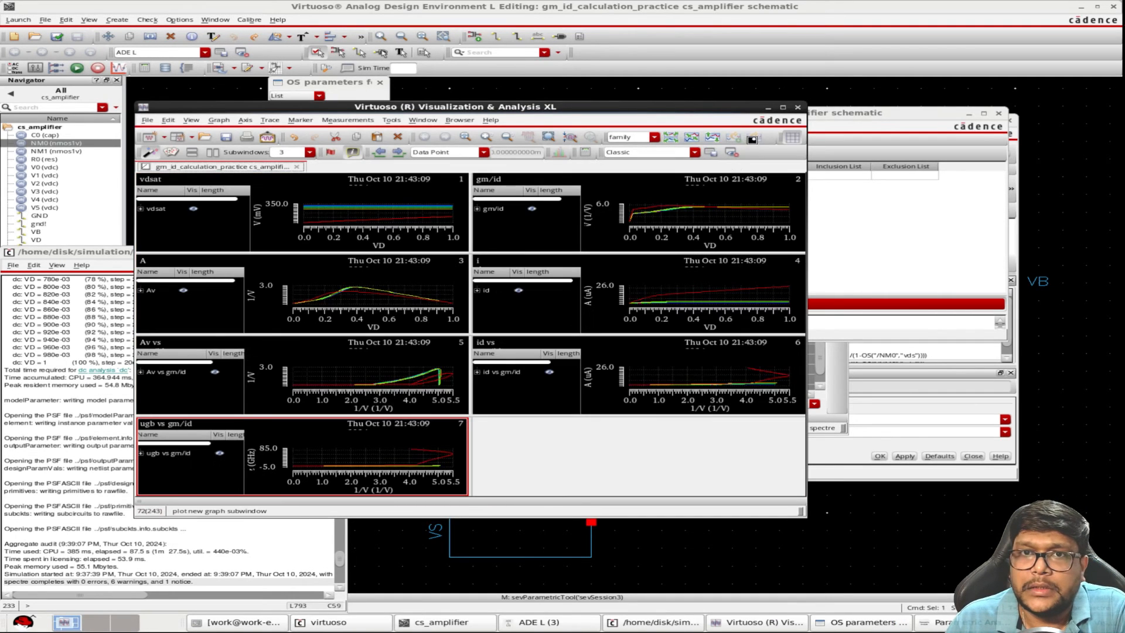
pyautogui.click(783, 108)
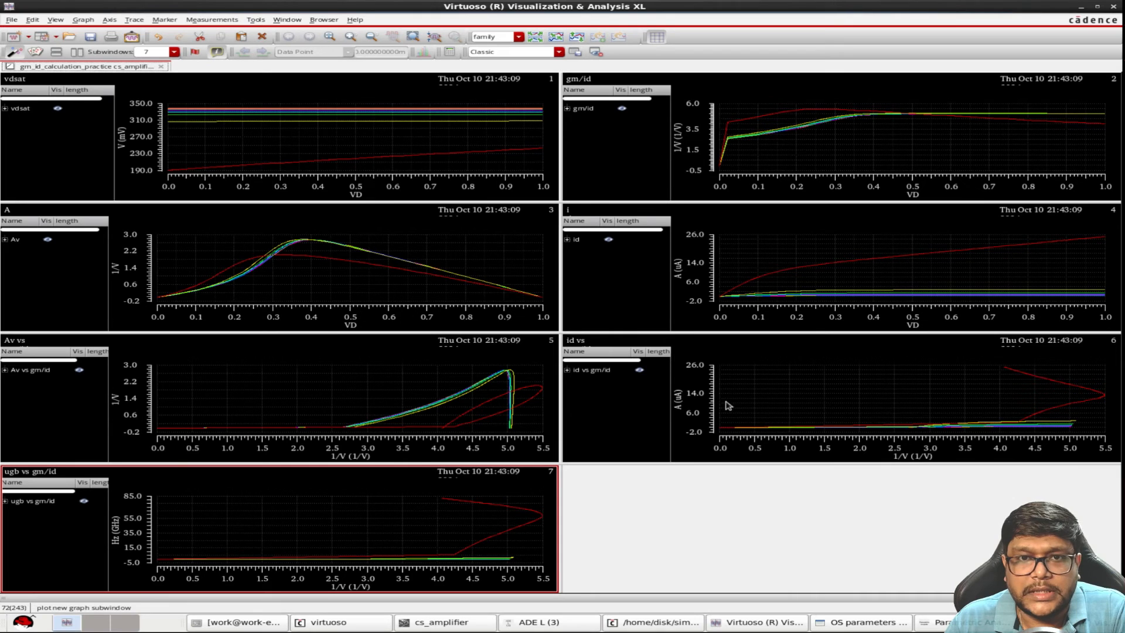
pyautogui.click(1113, 6)
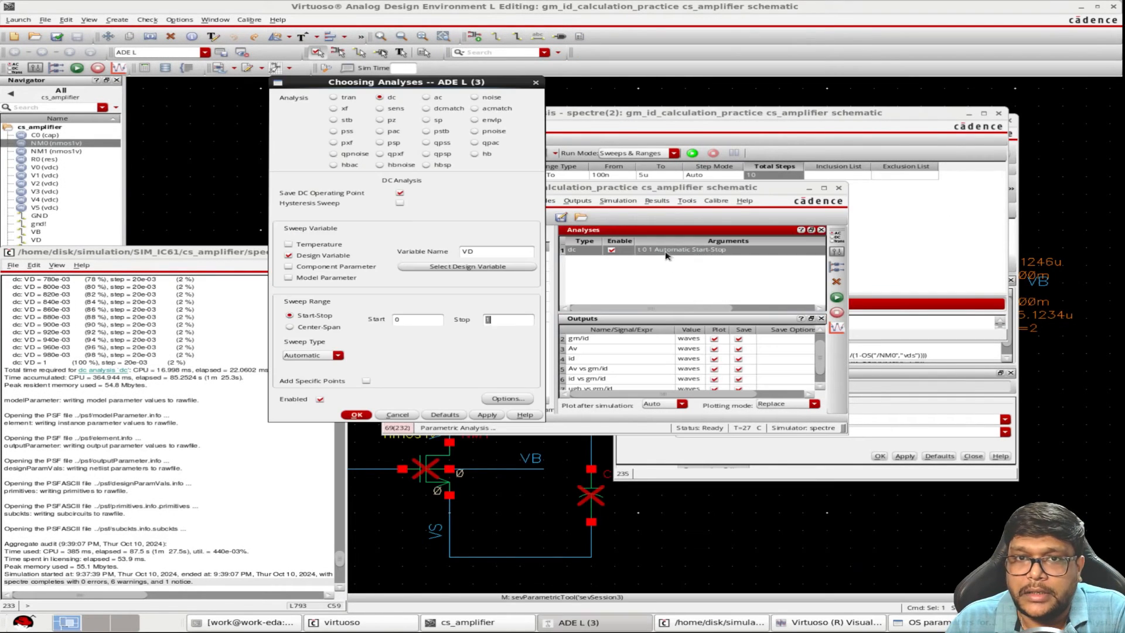
# Change the dc analysis sweep variable to the design variable VG
pyautogui.doubleClick(669, 257)
pyautogui.click(474, 265)
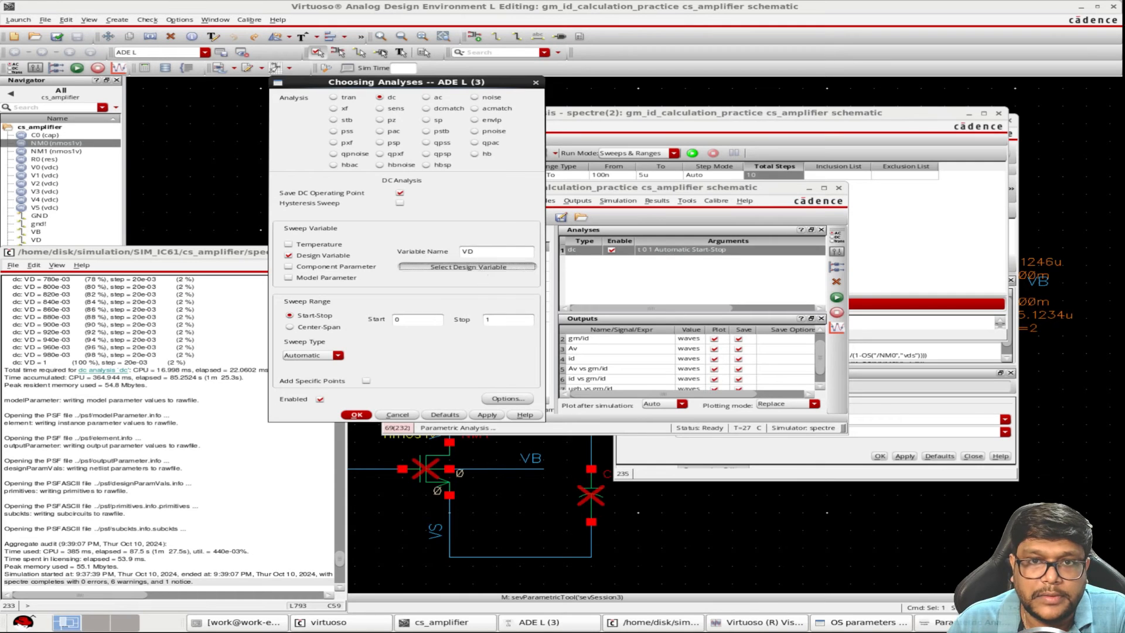
pyautogui.click(282, 217)
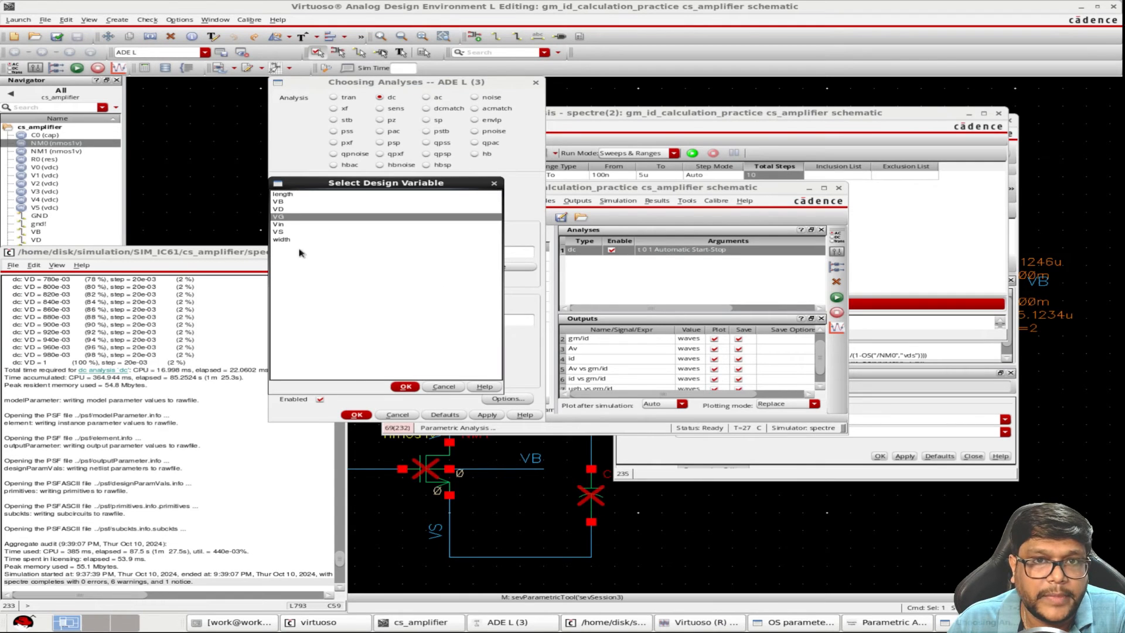
pyautogui.click(408, 388)
pyautogui.click(357, 415)
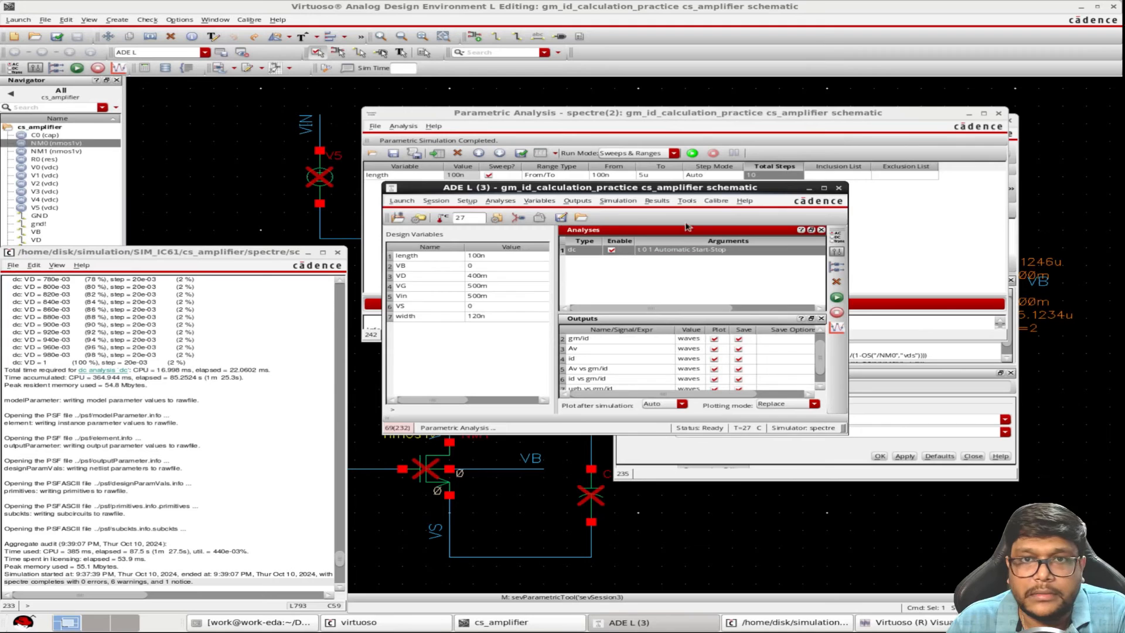
# Rerun the parametric length sweep with the VG dc sweep and enlarge the resulting plot window
pyautogui.click(962, 246)
pyautogui.click(692, 154)
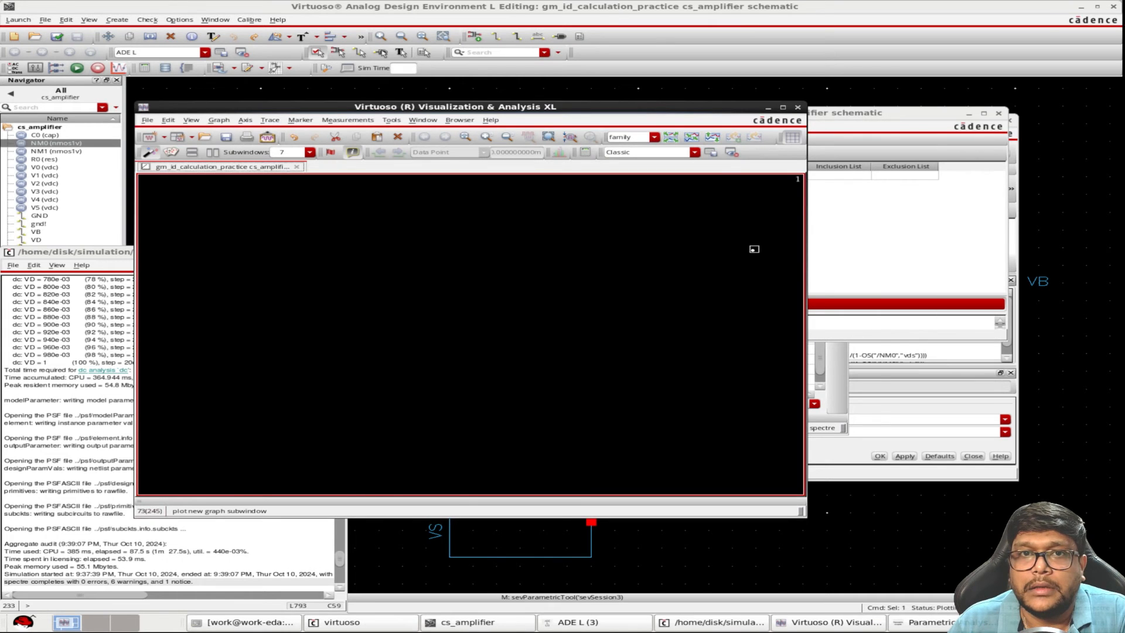
pyautogui.click(784, 108)
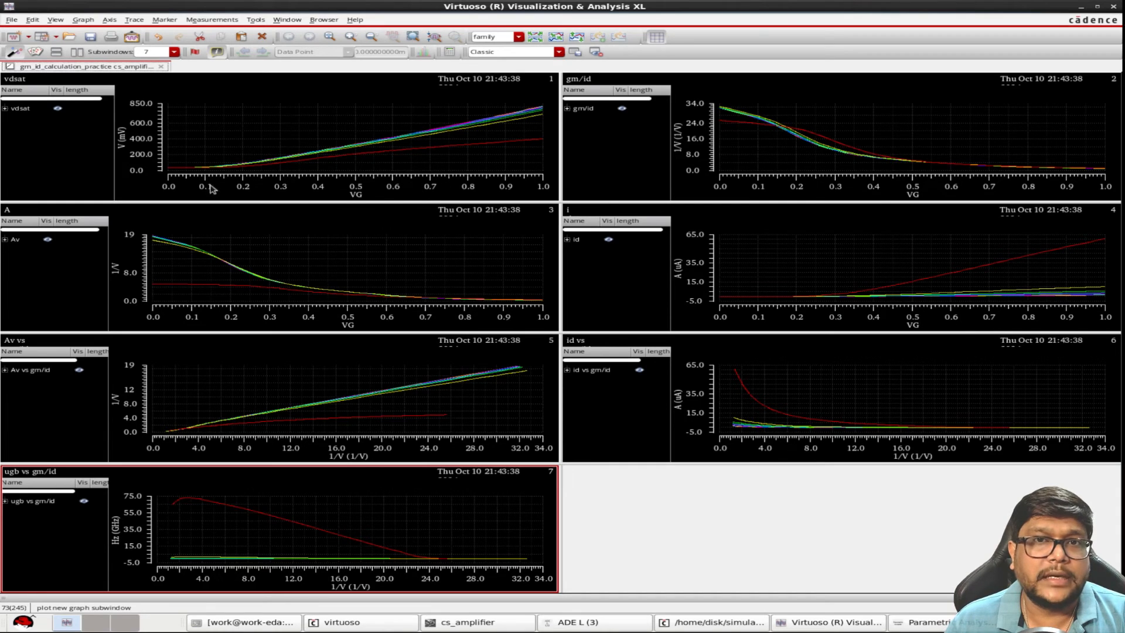
# Copy the vdsat graph to a new rectangular window
pyautogui.rightClick(52, 161)
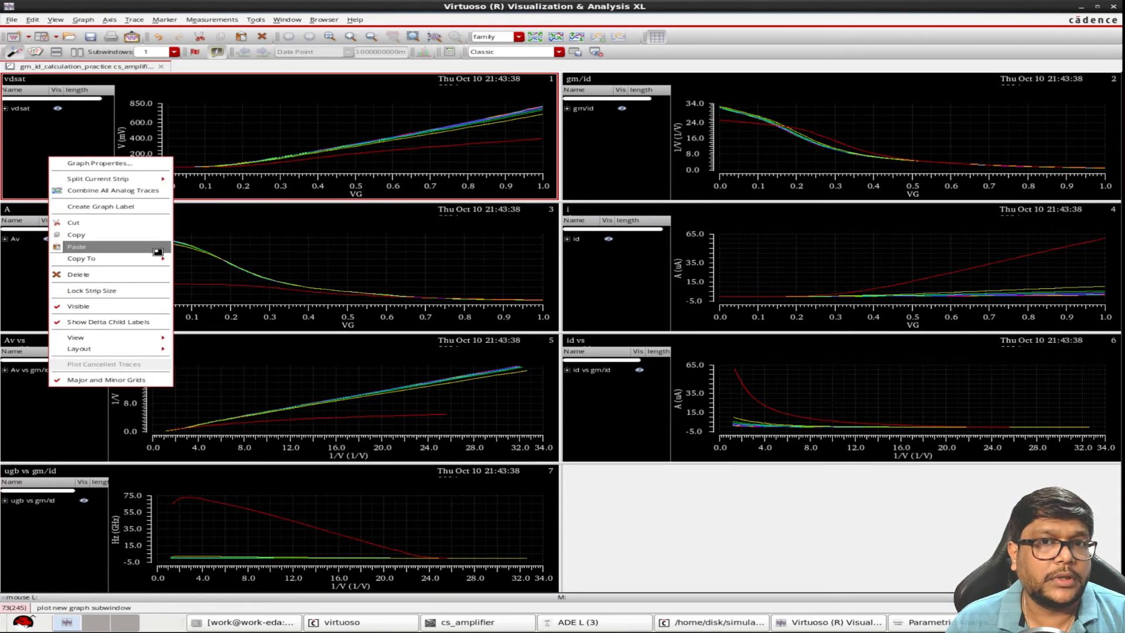
pyautogui.moveTo(88, 259)
pyautogui.moveTo(255, 270)
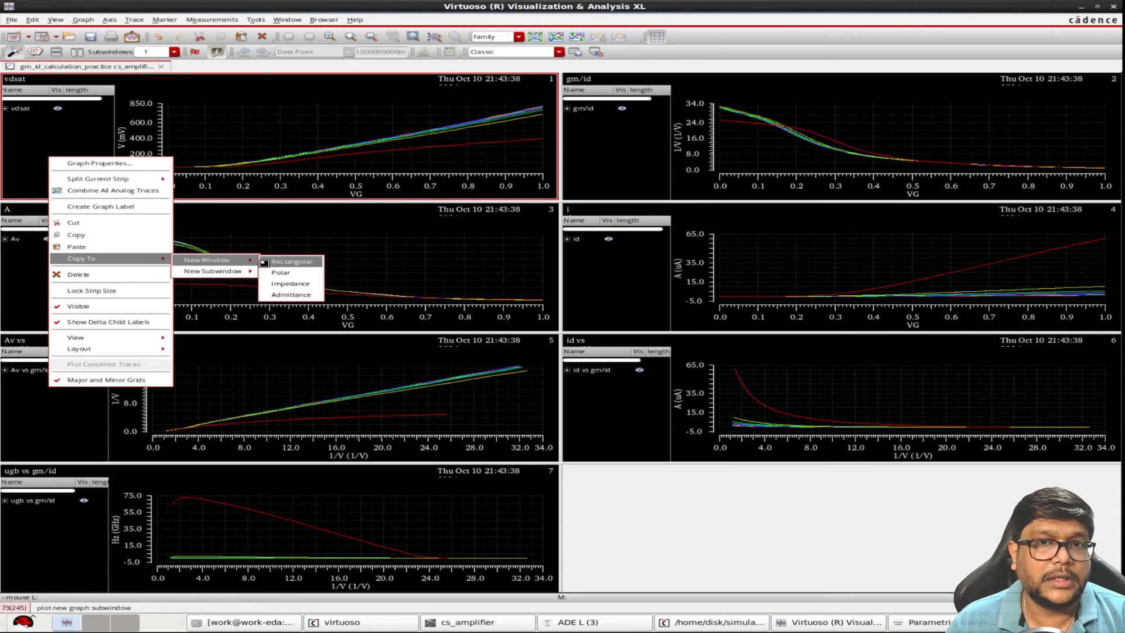
pyautogui.click(288, 272)
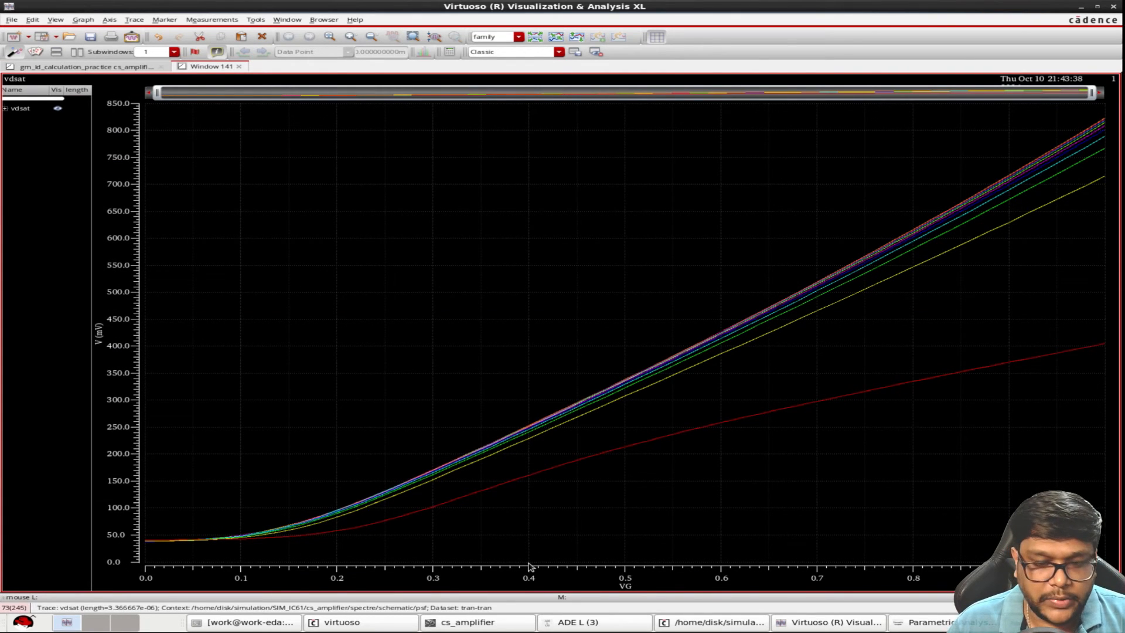
# Place a vertical marker on the vdsat curves, read them at VG of 400m, and move it to about 578m
pyautogui.press('v')
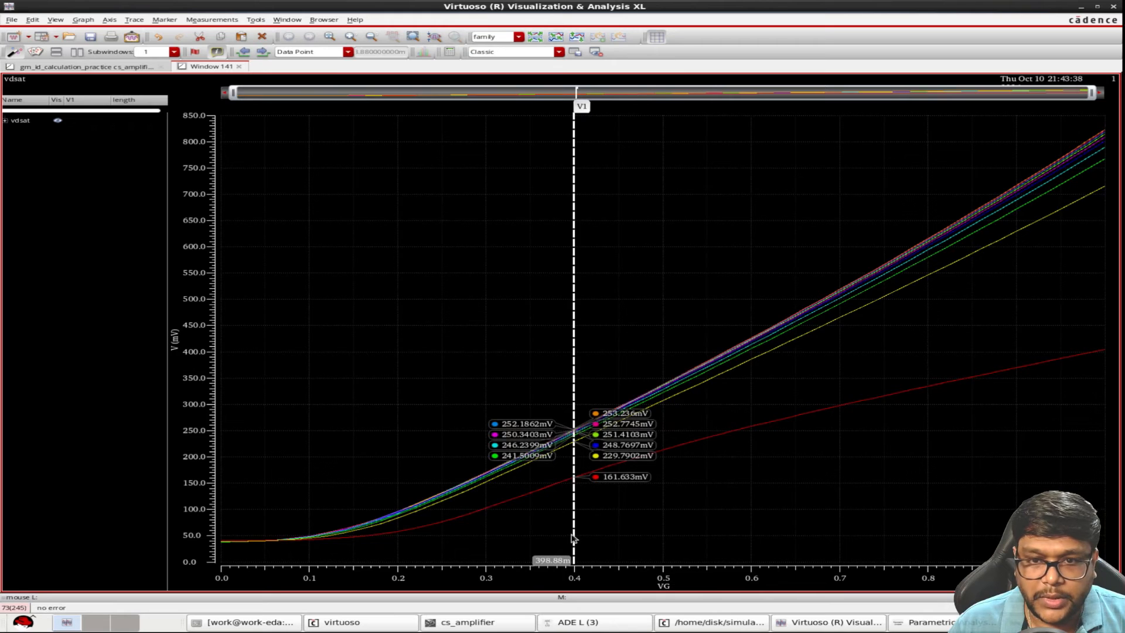
pyautogui.moveTo(572, 535); pyautogui.dragTo(575, 535)
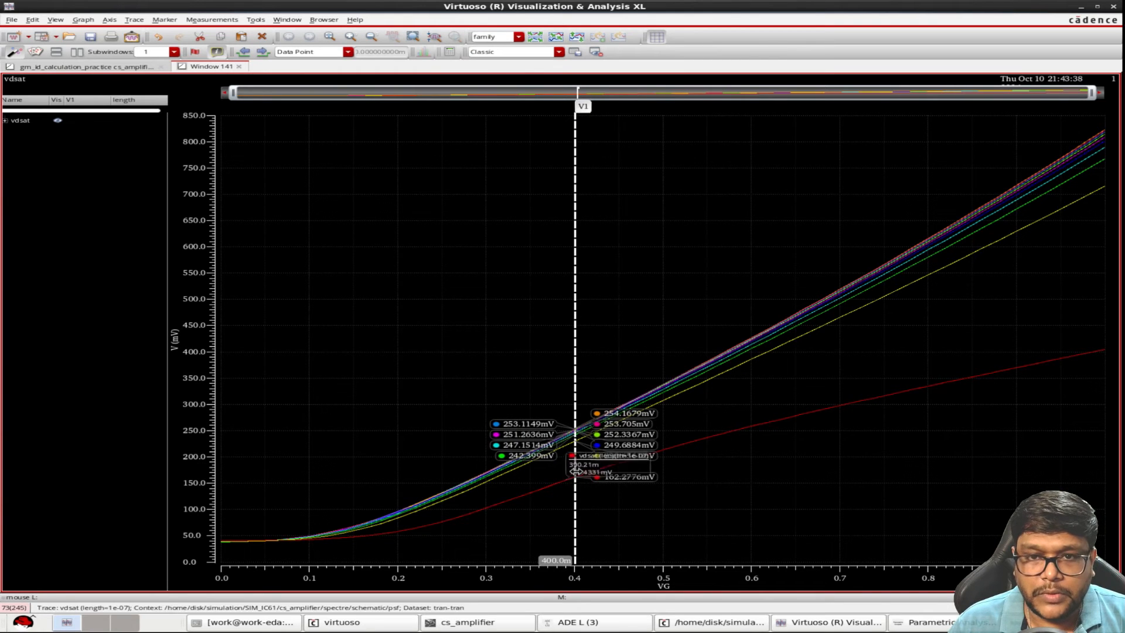
pyautogui.moveTo(408, 521)
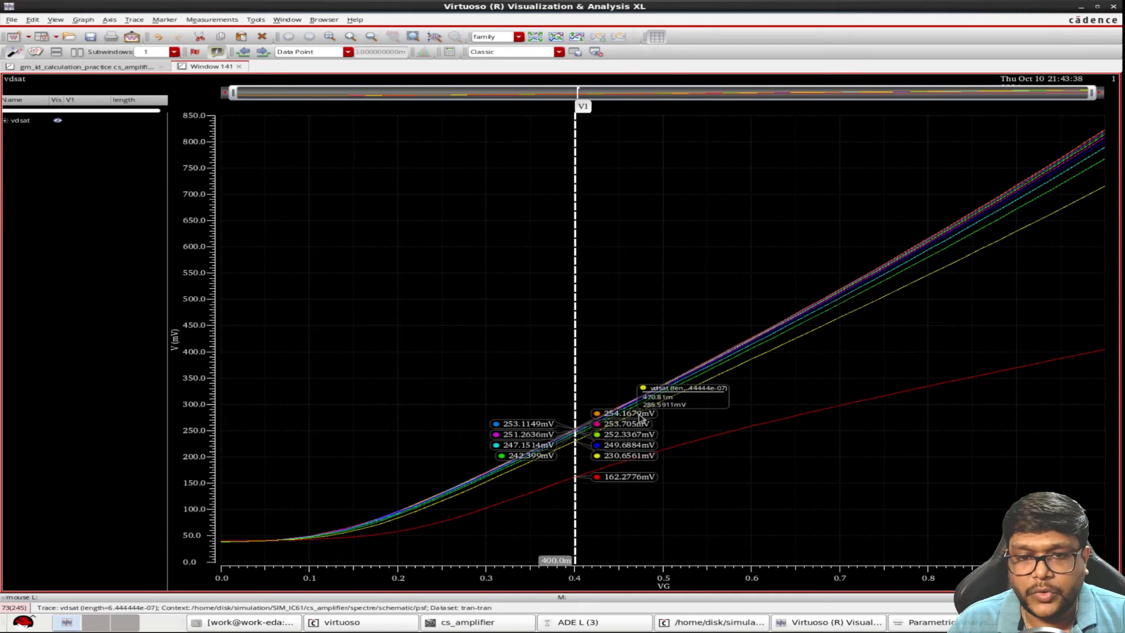
pyautogui.moveTo(575, 534)
pyautogui.mouseDown()
pyautogui.moveTo(746, 533)
pyautogui.moveTo(734, 536)
pyautogui.mouseUp()
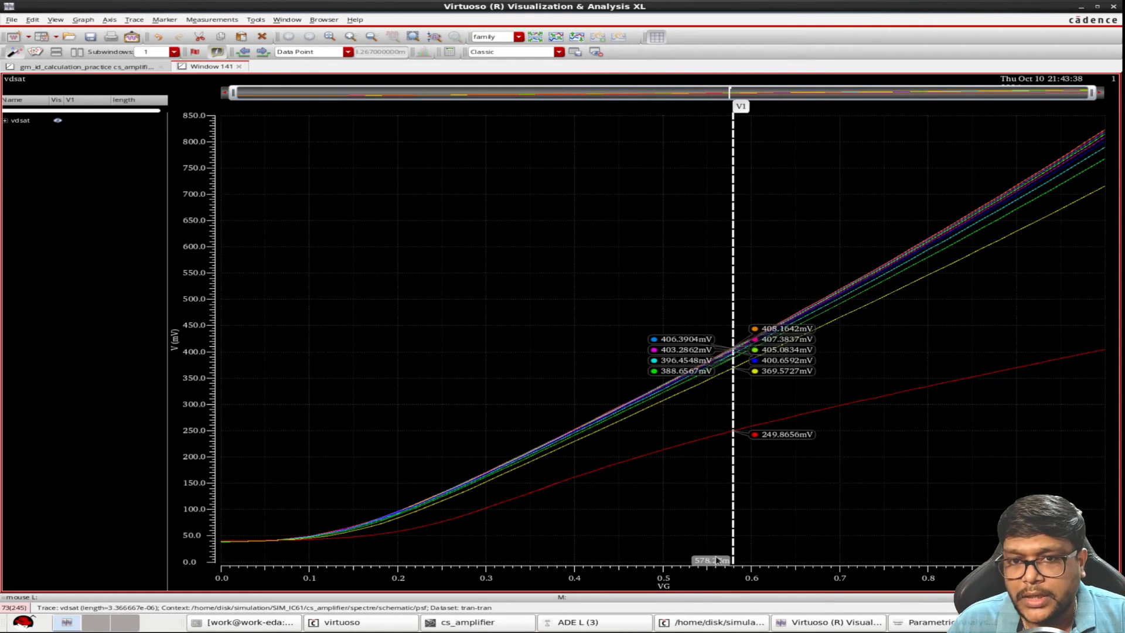
# Return to the combined plots and copy the Av graph to a new rectangular window
pyautogui.click(139, 67)
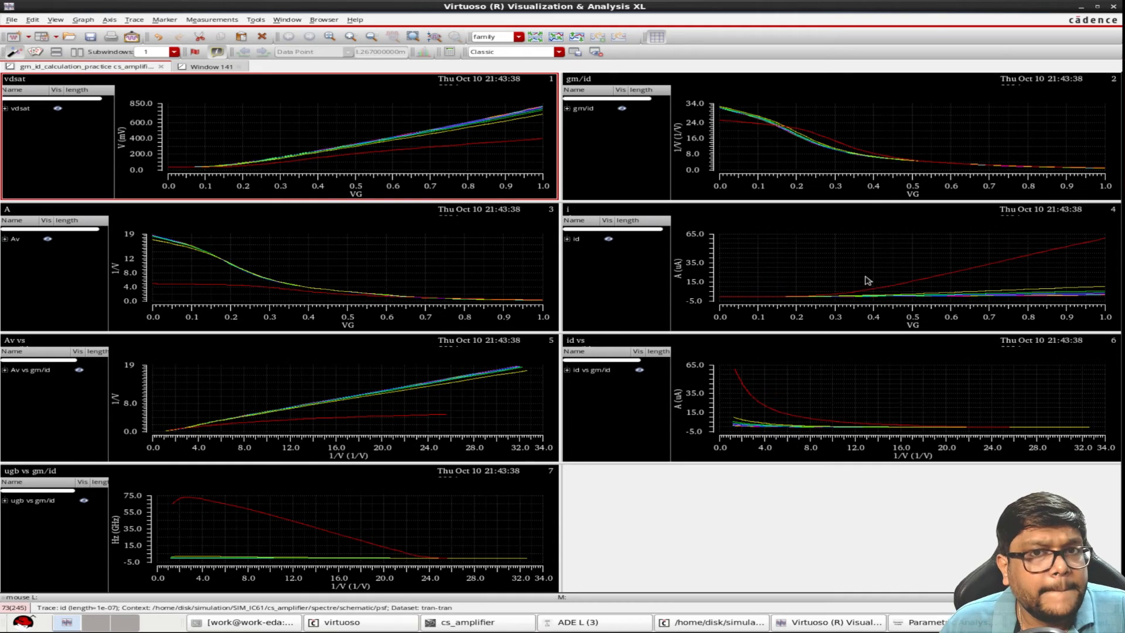
pyautogui.rightClick(58, 269)
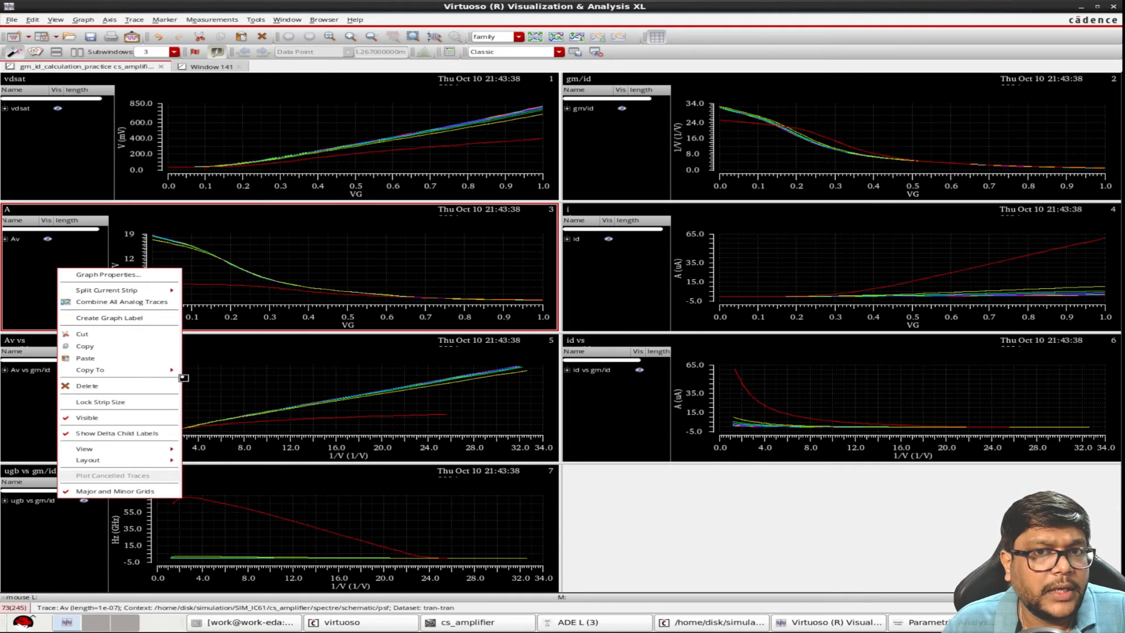
pyautogui.moveTo(170, 371)
pyautogui.moveTo(235, 372)
pyautogui.click(284, 384)
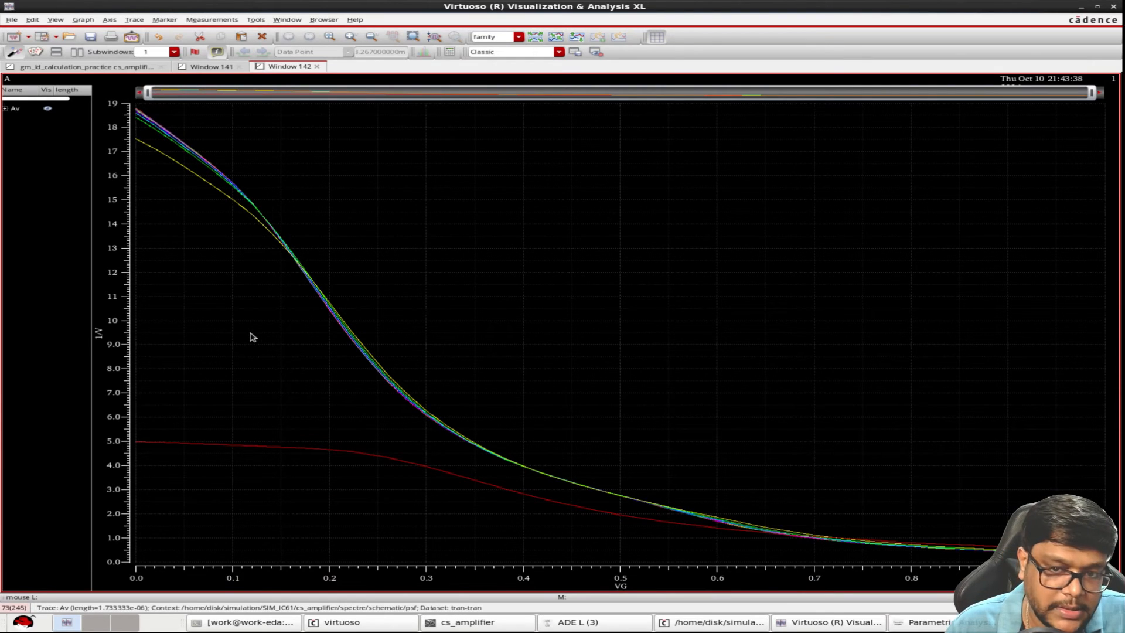
# Add a horizontal marker to the Av versus VG curves and set its Y position to 10
pyautogui.press('h')
pyautogui.doubleClick(313, 336)
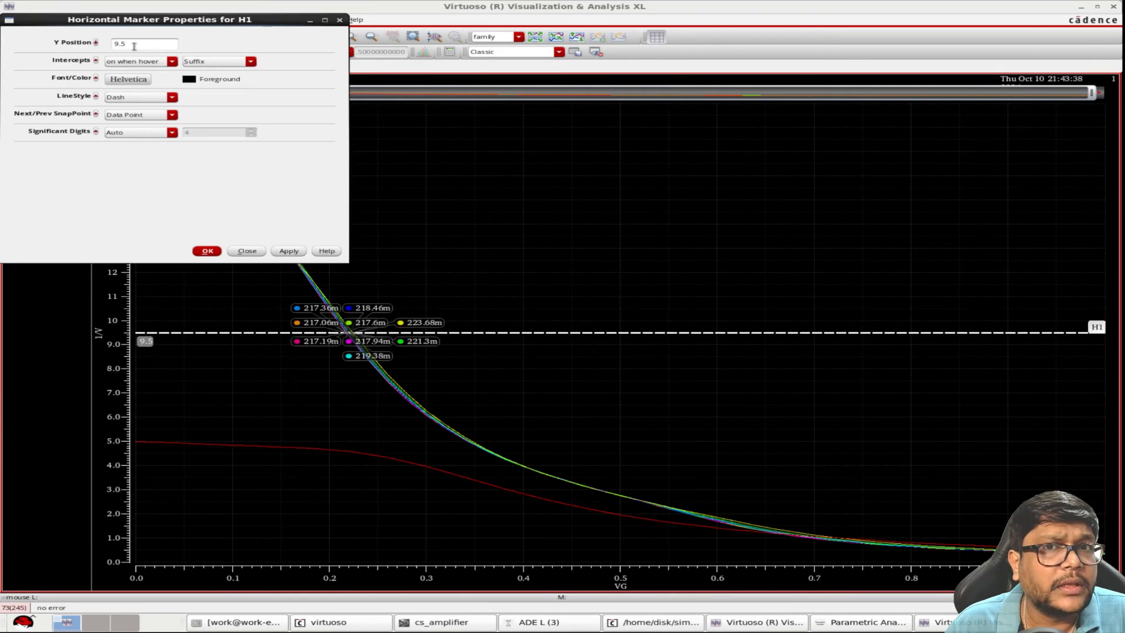
pyautogui.moveTo(134, 46); pyautogui.dragTo(51, 45)
pyautogui.write('10')
pyautogui.press('Return')
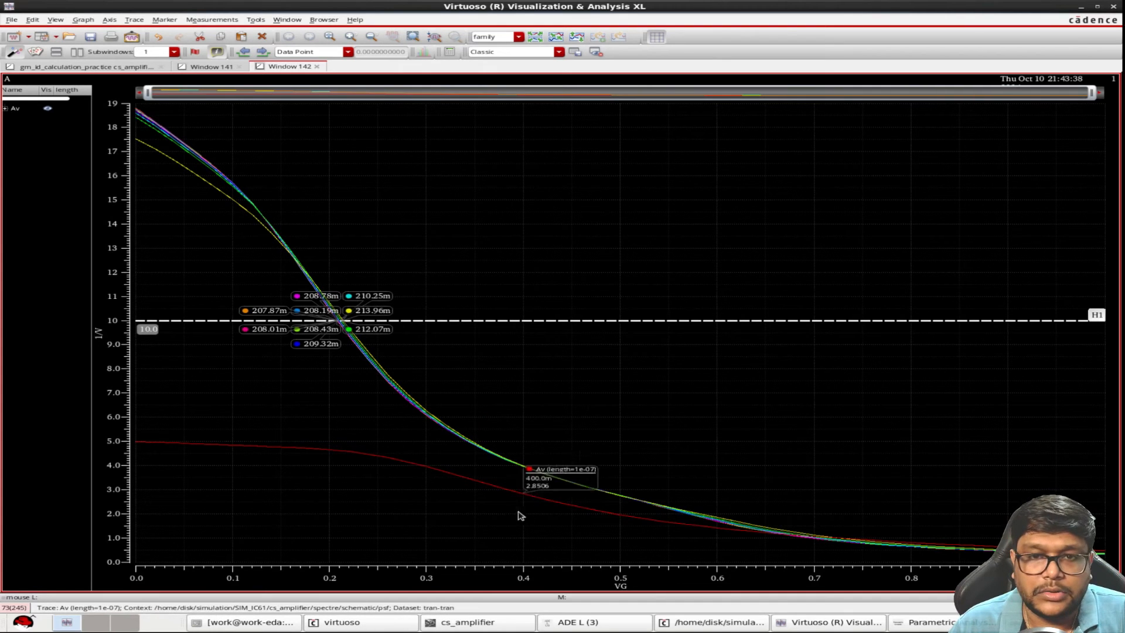
# Return to the combined plots and copy the gm/id graph to a new rectangular window
pyautogui.click(94, 66)
pyautogui.rightClick(598, 162)
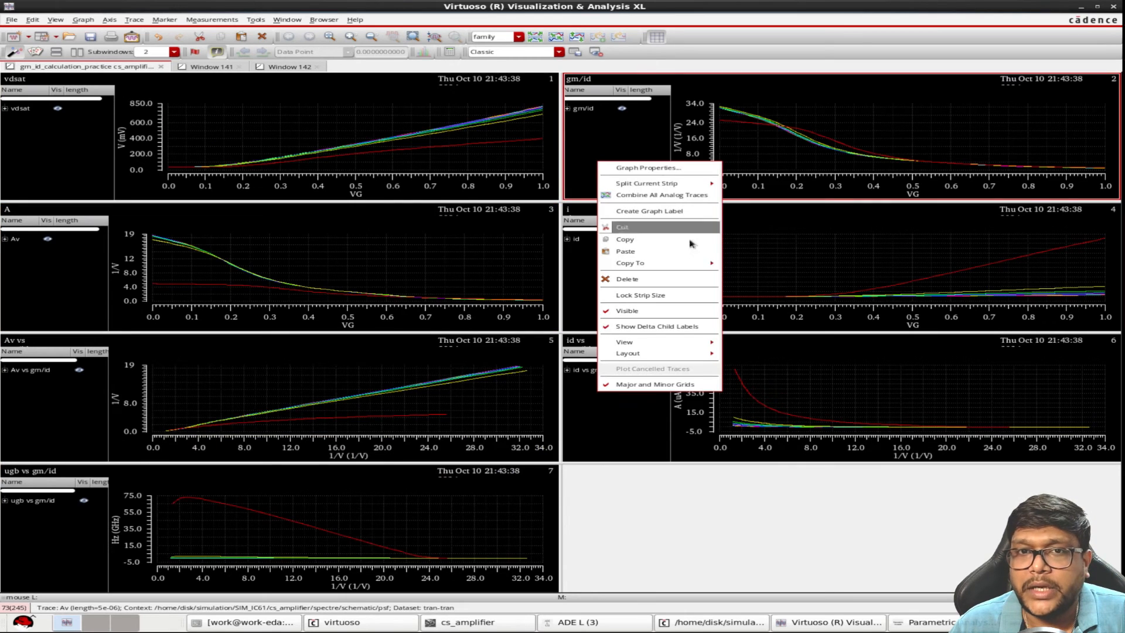
pyautogui.moveTo(697, 264)
pyautogui.moveTo(754, 272)
pyautogui.click(830, 268)
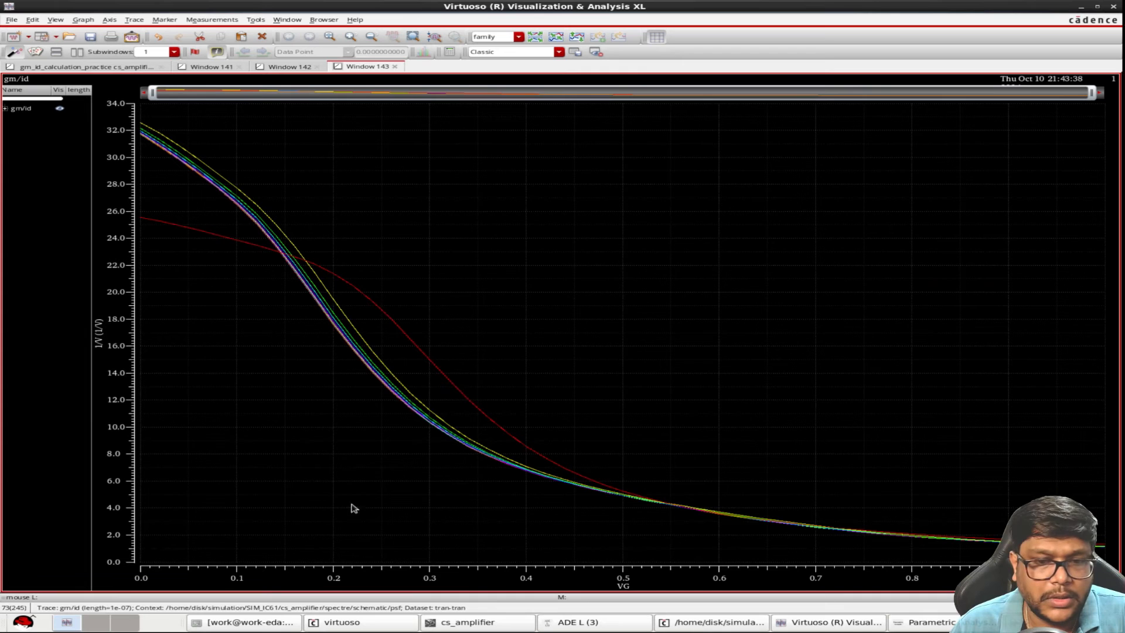
# Place a vertical marker at VG of 200m on the gm/id curves and expand the trace list to read each length's value
pyautogui.press('v')
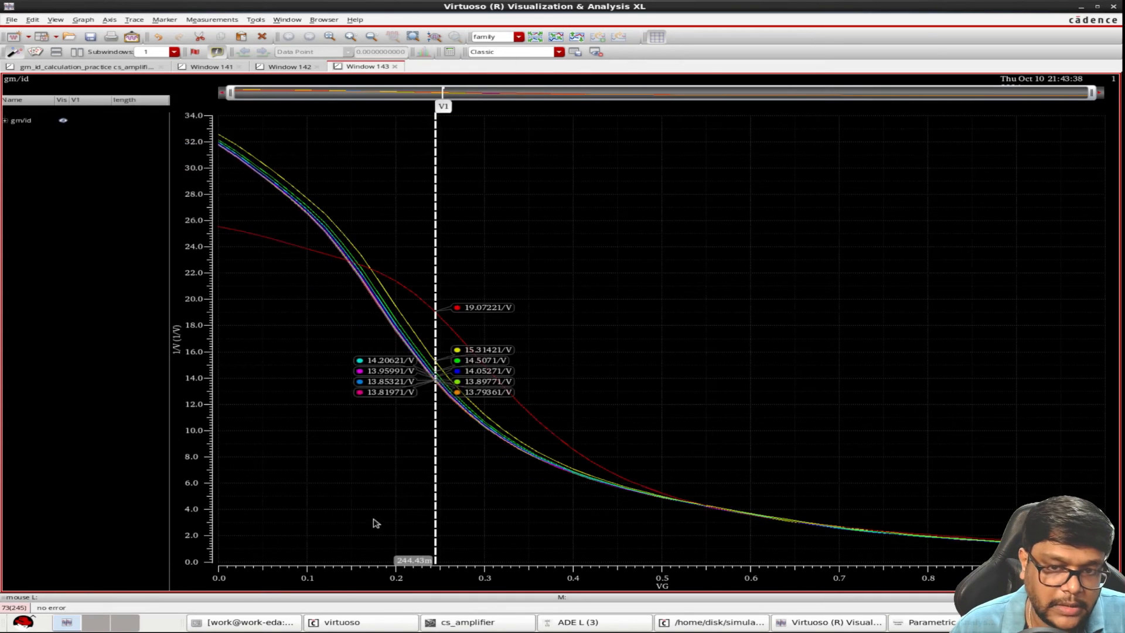
pyautogui.press('q')
pyautogui.moveTo(139, 43); pyautogui.dragTo(104, 38)
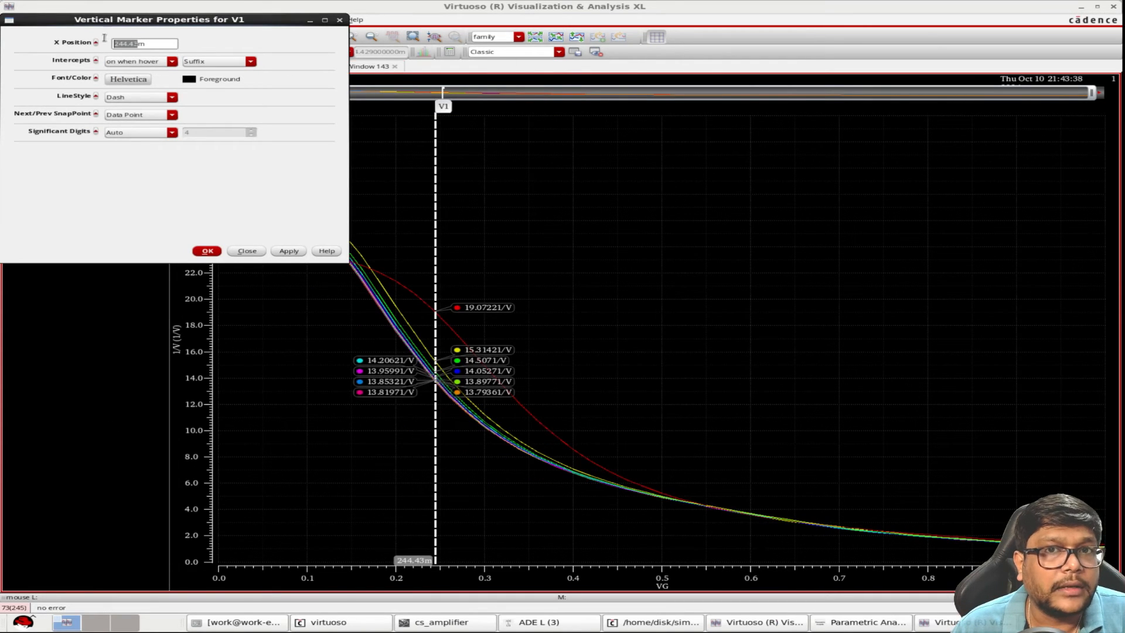
pyautogui.write('200m')
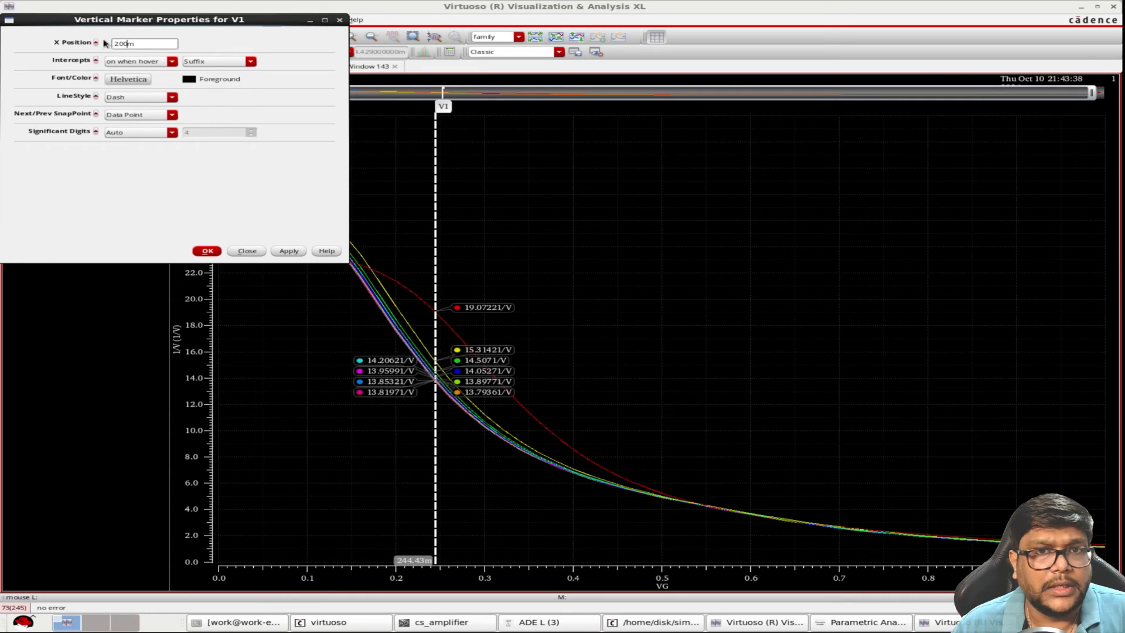
pyautogui.press('Return')
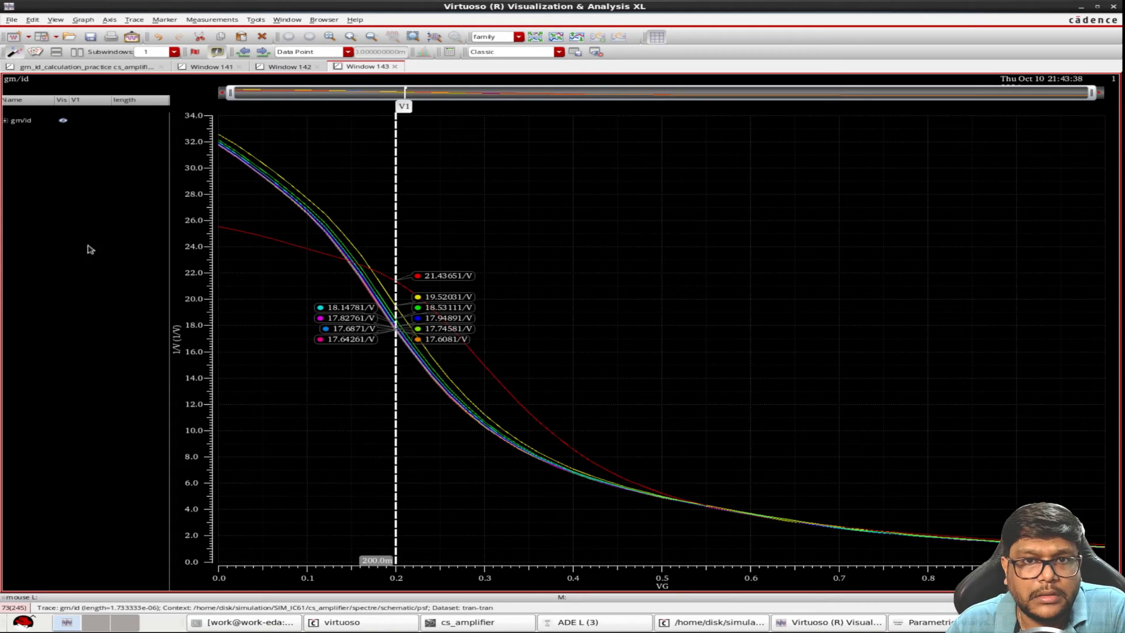
pyautogui.click(6, 121)
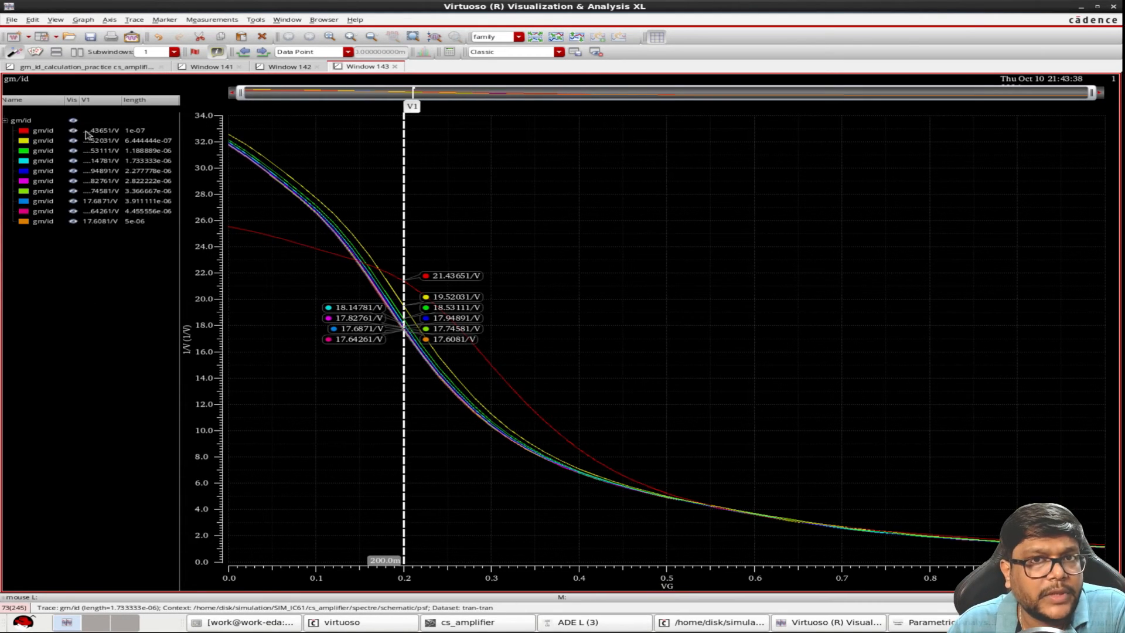
pyautogui.moveTo(124, 104); pyautogui.dragTo(133, 104)
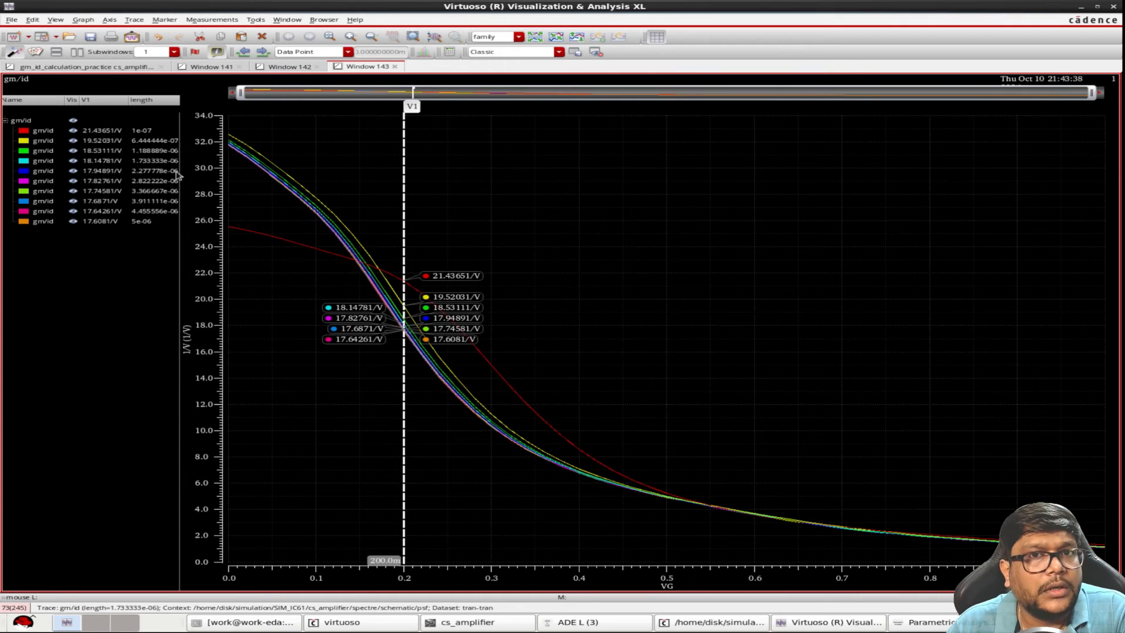
# Return to the combined plots and copy the ugb vs gm/id graph to a new window
pyautogui.click(125, 66)
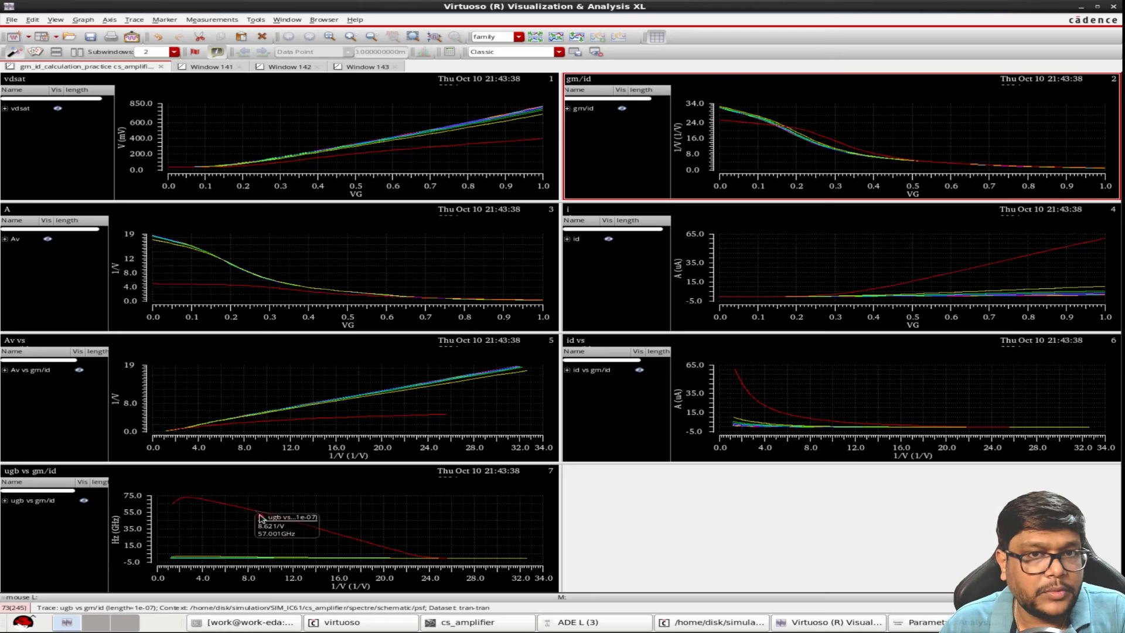
pyautogui.rightClick(246, 533)
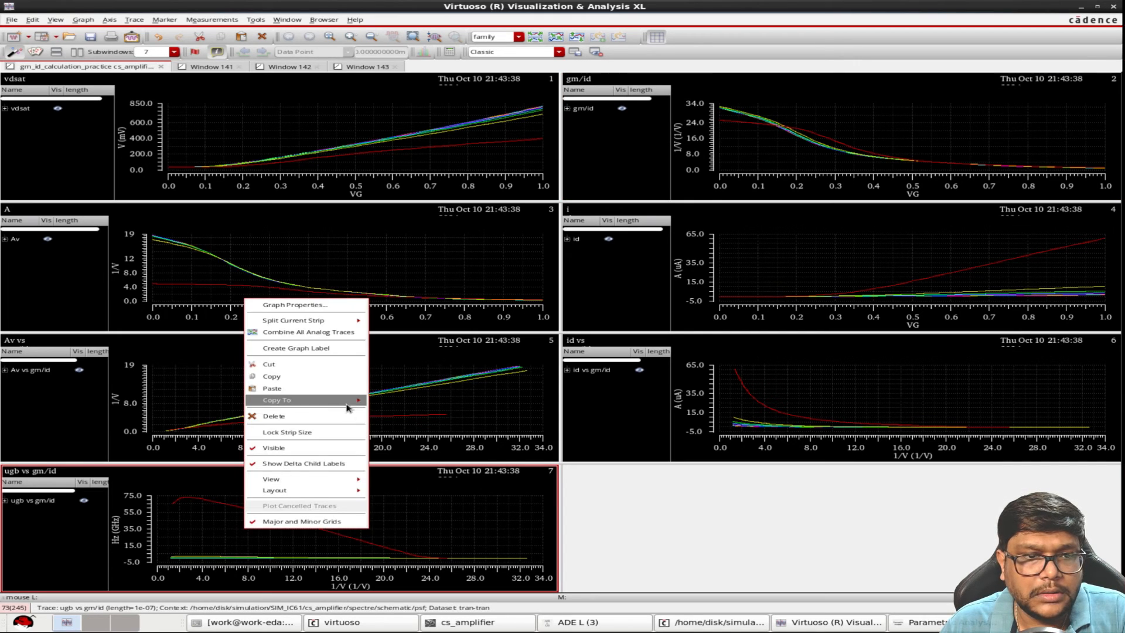
pyautogui.click(48, 542)
pyautogui.rightClick(49, 535)
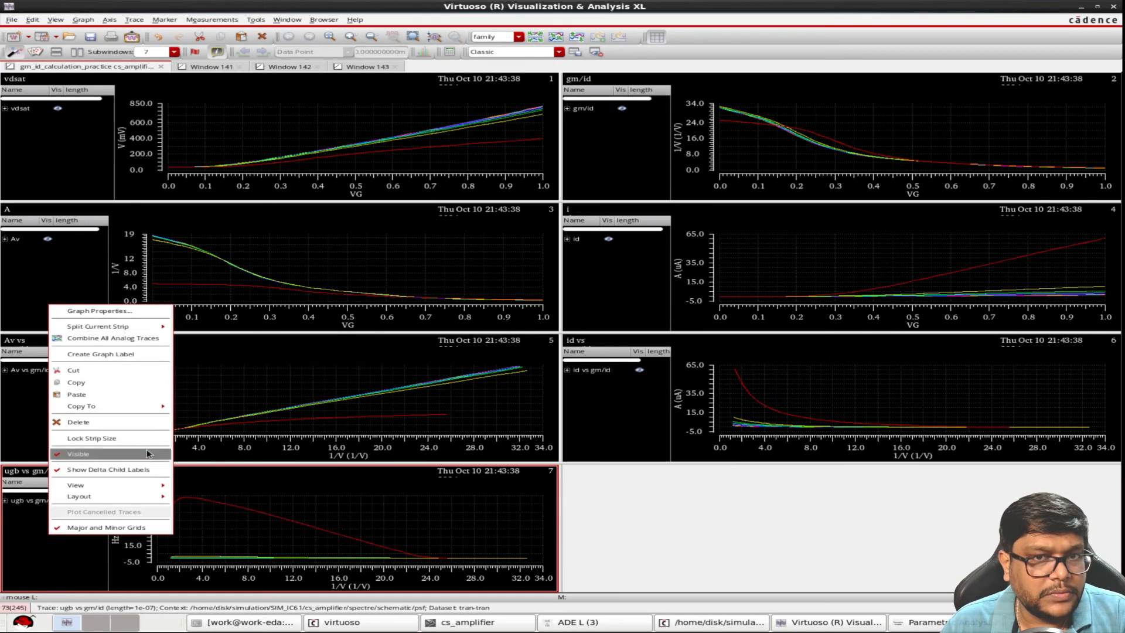
pyautogui.moveTo(156, 409)
pyautogui.moveTo(224, 408)
pyautogui.click(288, 411)
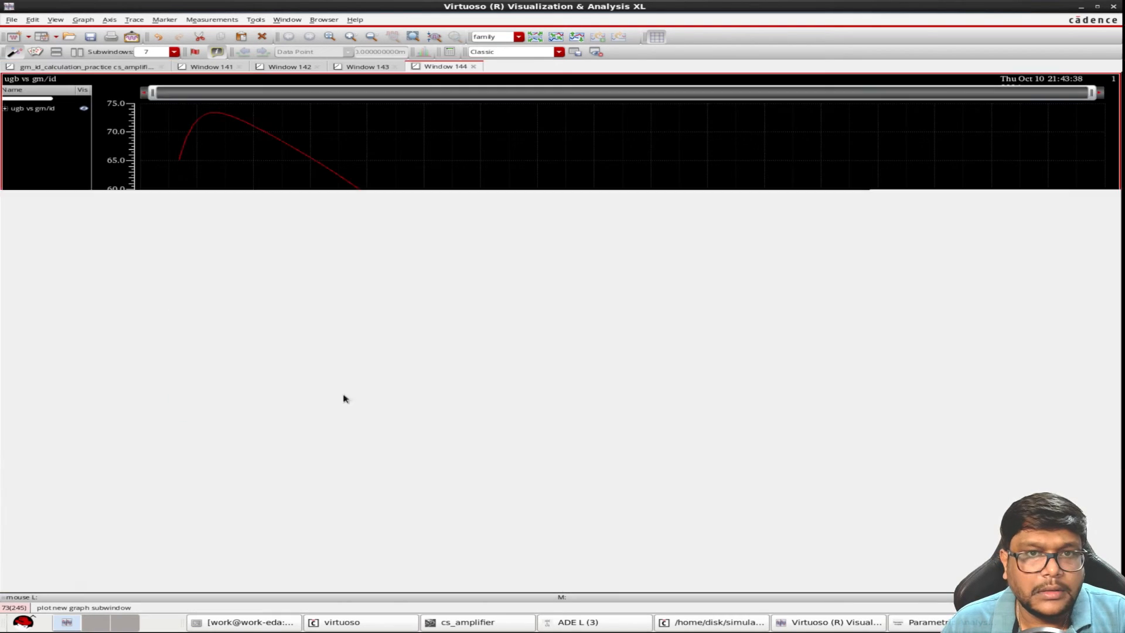
# Expand the ugb vs gm/id trace list and show only the curve for length 2.277778e-06
pyautogui.click(5, 109)
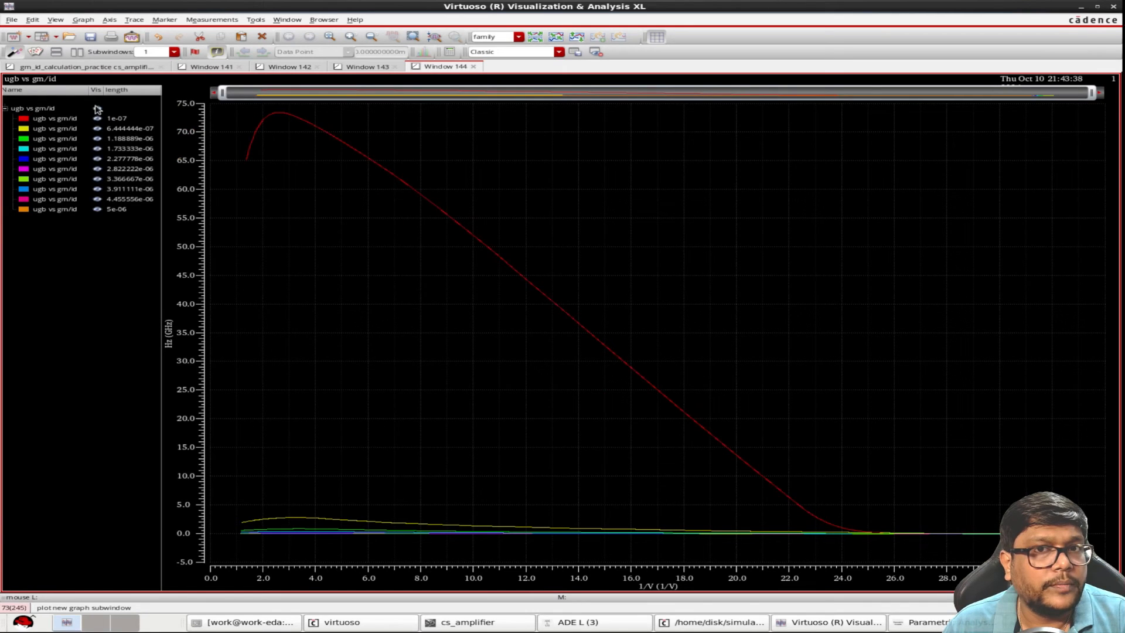
pyautogui.click(97, 109)
pyautogui.click(97, 158)
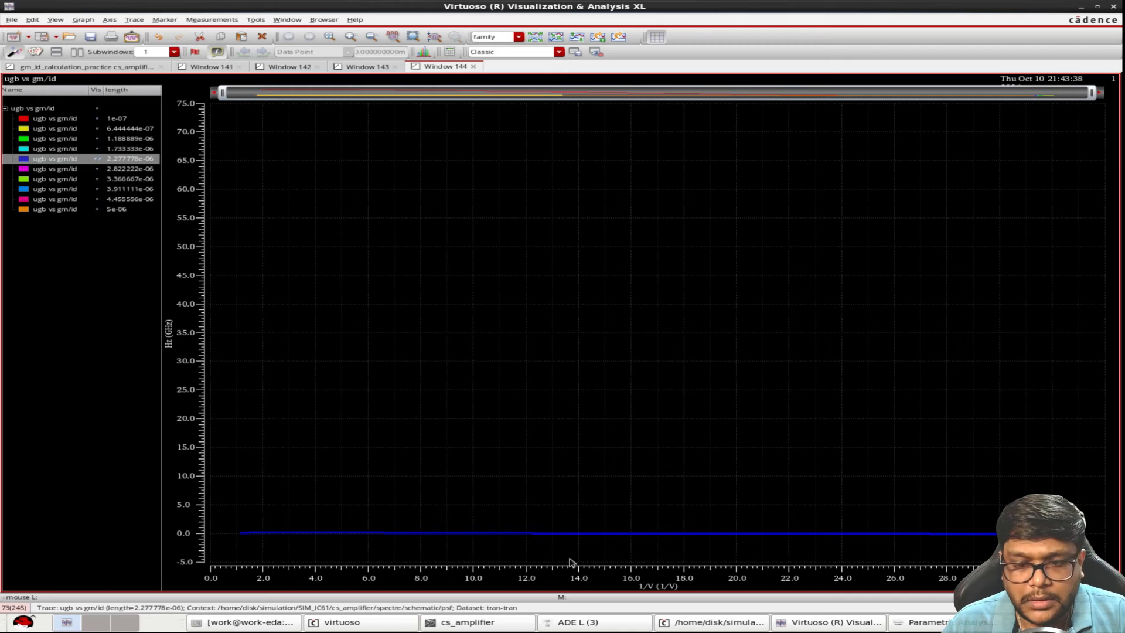
# Add a vertical marker to the ugb vs gm/id curve and set its X position to 18
pyautogui.click(572, 562)
pyautogui.press('v')
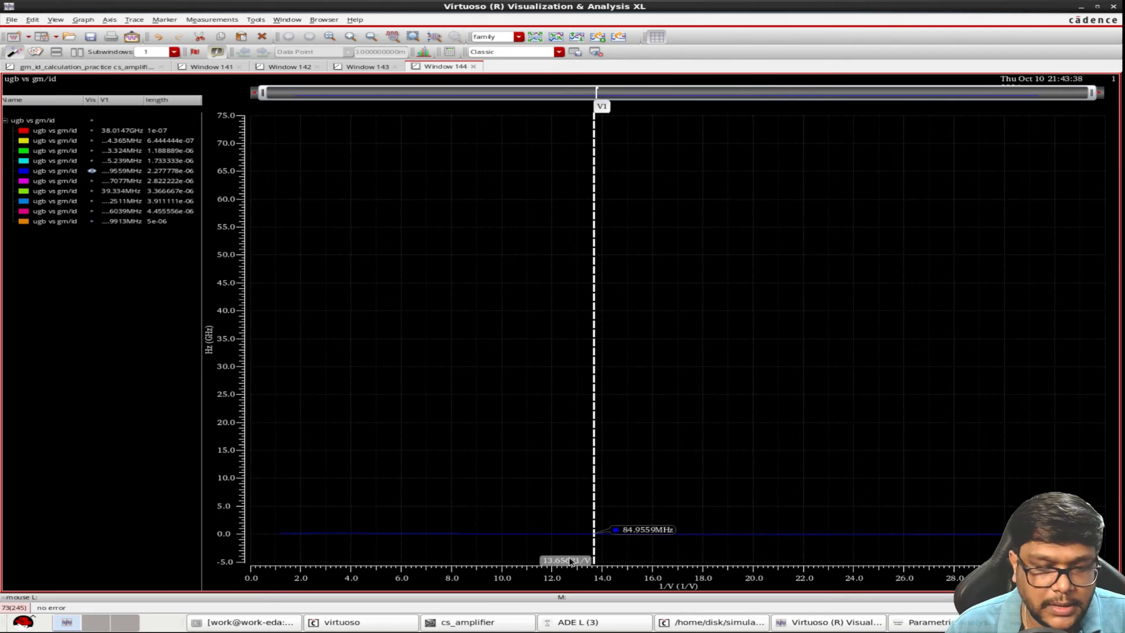
pyautogui.press('q')
pyautogui.moveTo(148, 47); pyautogui.dragTo(85, 45)
pyautogui.write('1')
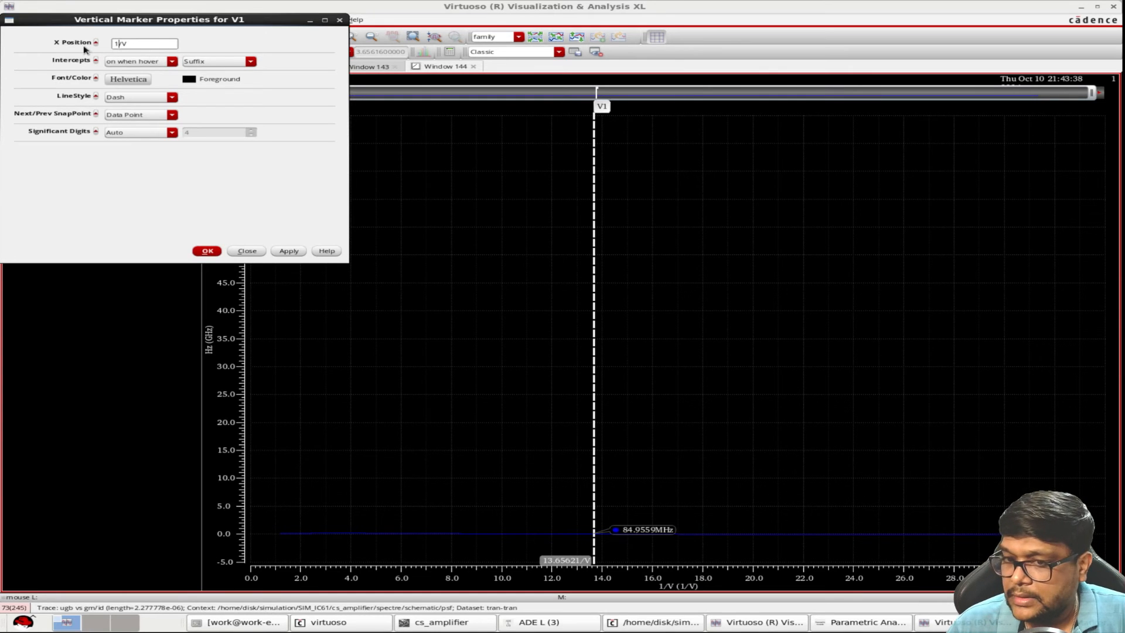
pyautogui.write('8')
pyautogui.press('Return')
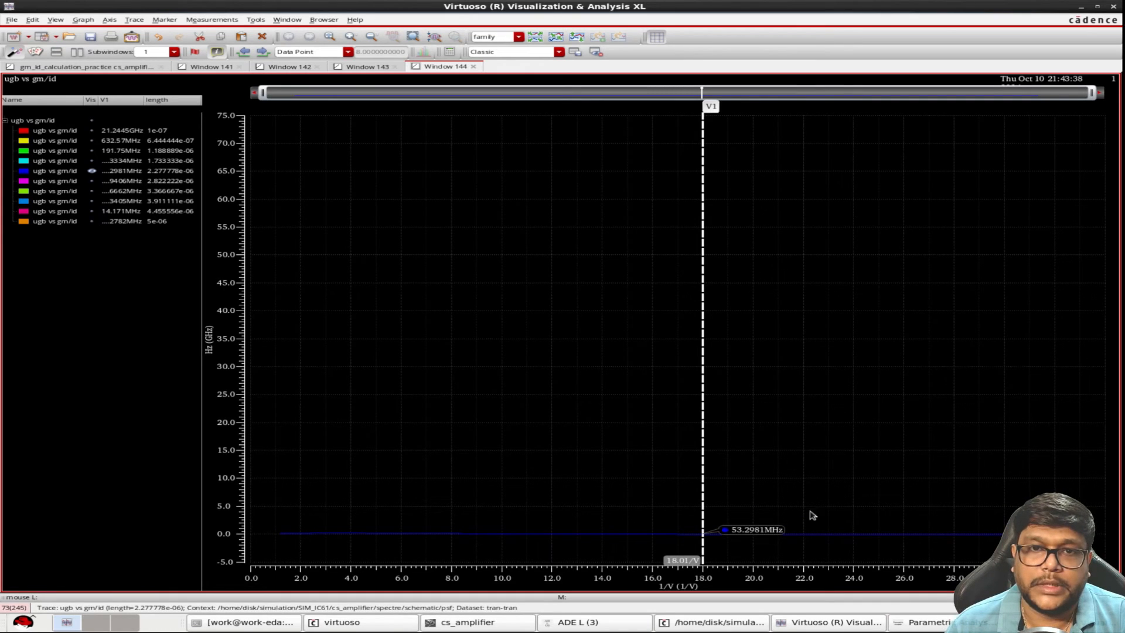
# Return from the plots to the ADE L window and set the design variable VG to 208m
pyautogui.click(118, 69)
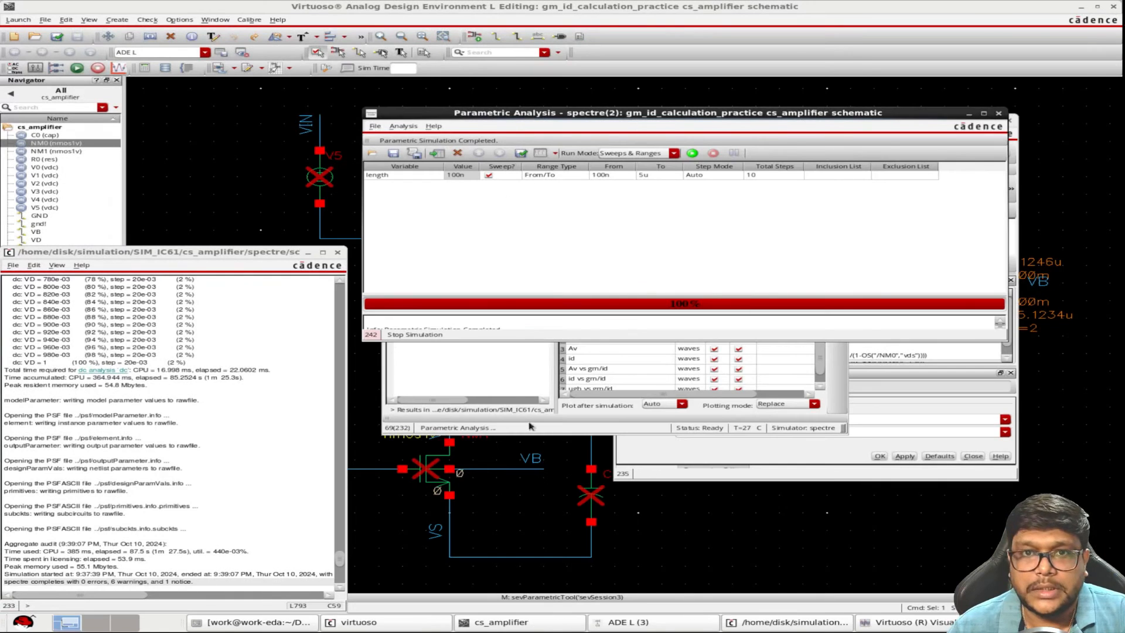
pyautogui.click(508, 394)
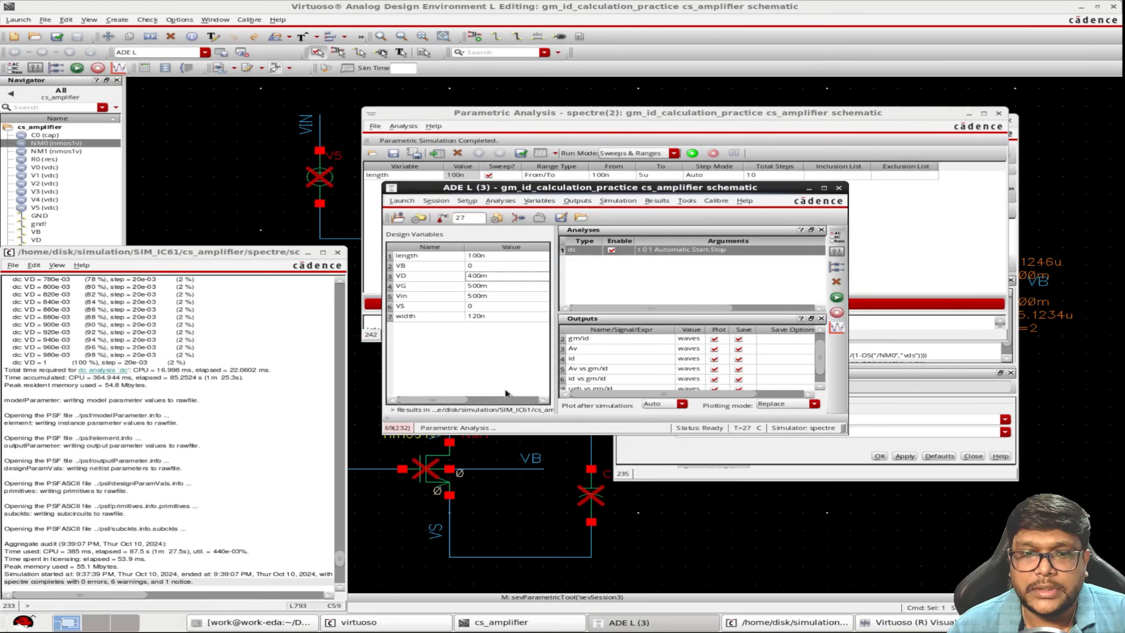
pyautogui.doubleClick(474, 287)
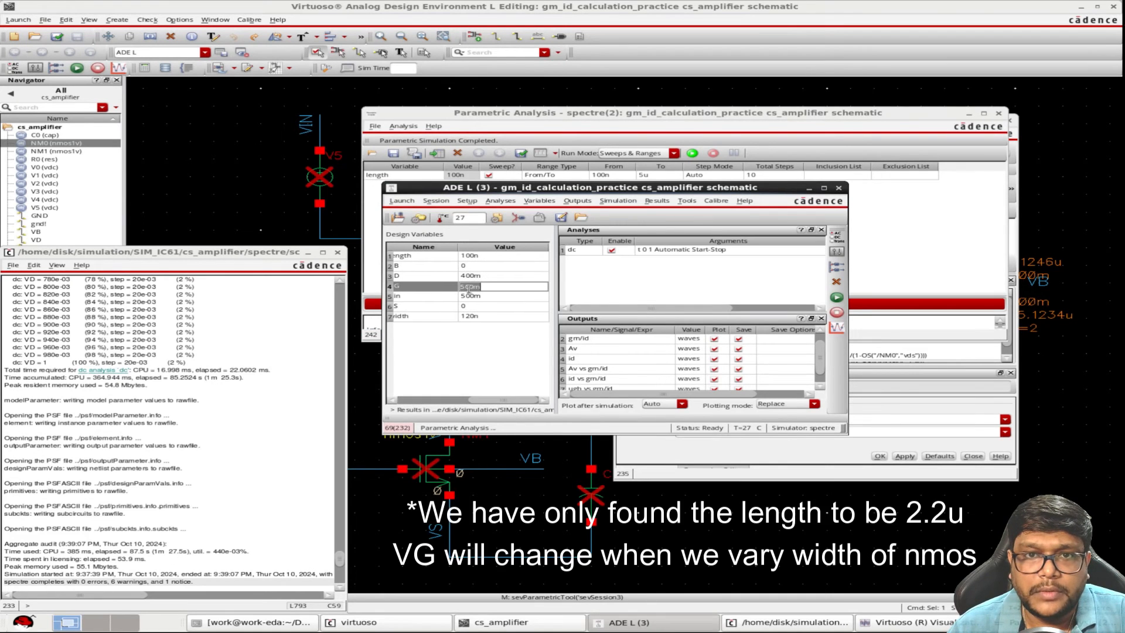
pyautogui.write('2m')
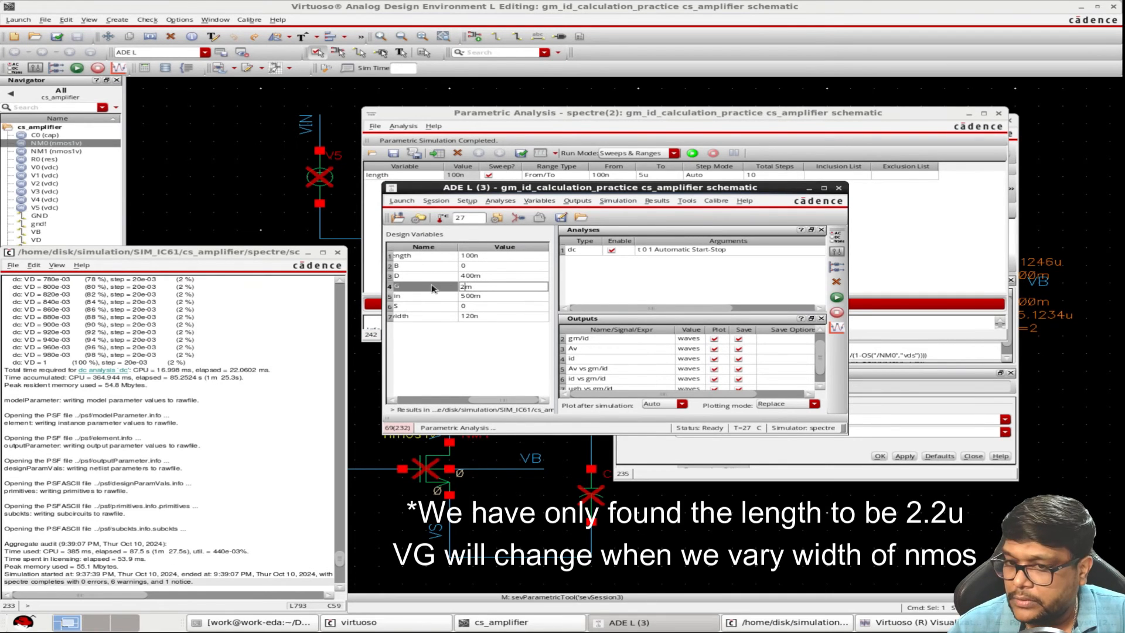
pyautogui.click(484, 360)
pyautogui.click(436, 399)
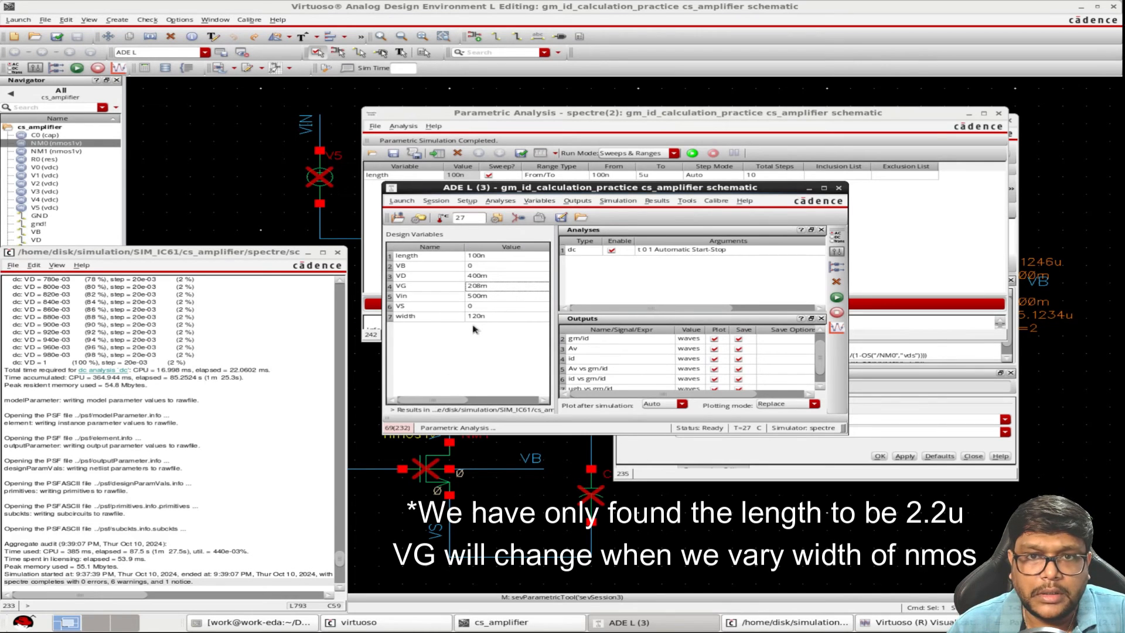
# Set the design variable length to 2.2u and run the simulation
pyautogui.click(477, 256)
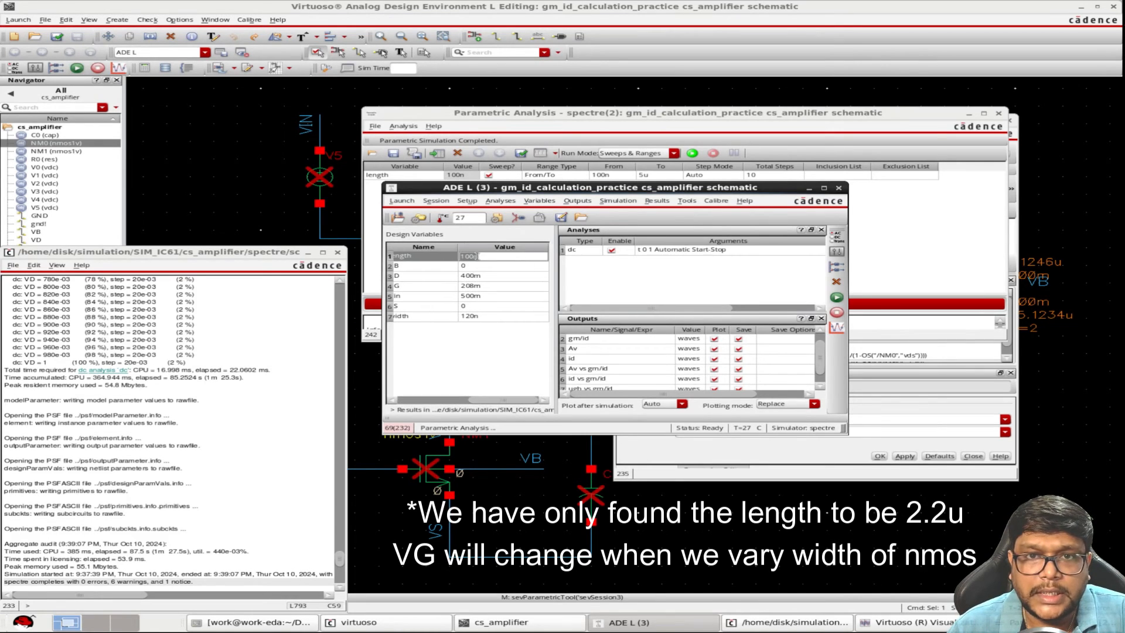
pyautogui.write('2.')
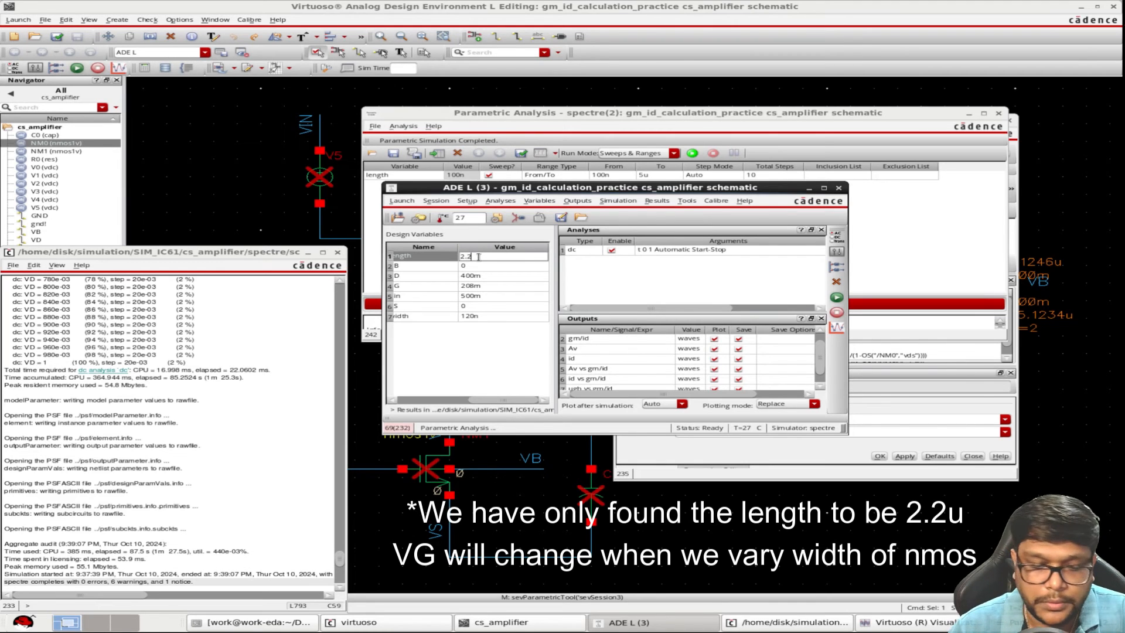
pyautogui.write('2u')
pyautogui.click(491, 383)
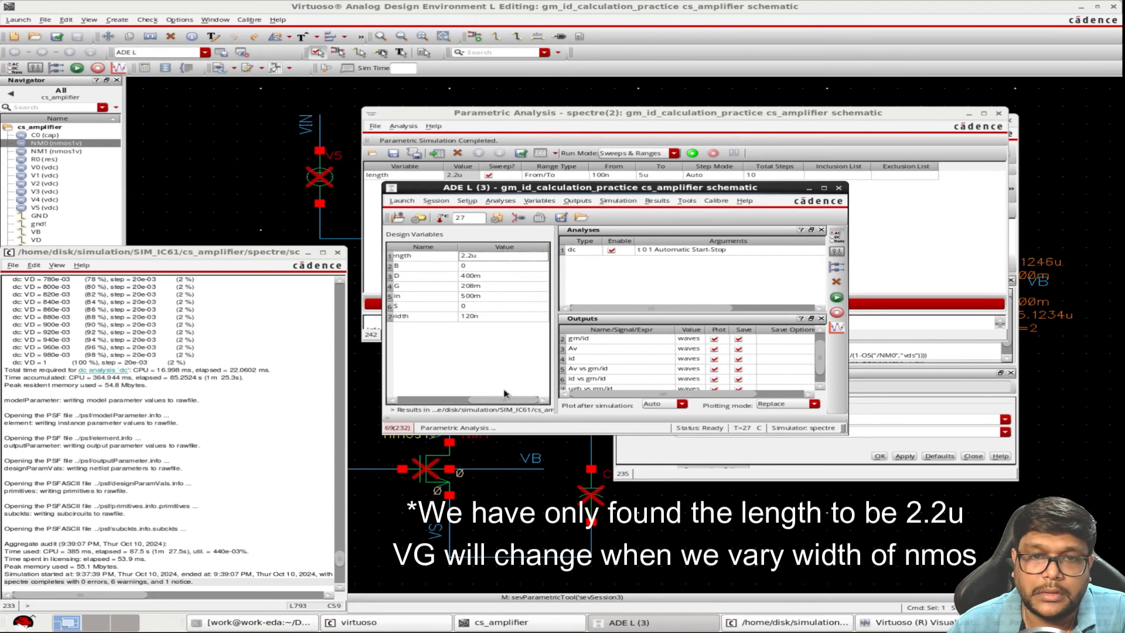
pyautogui.click(837, 298)
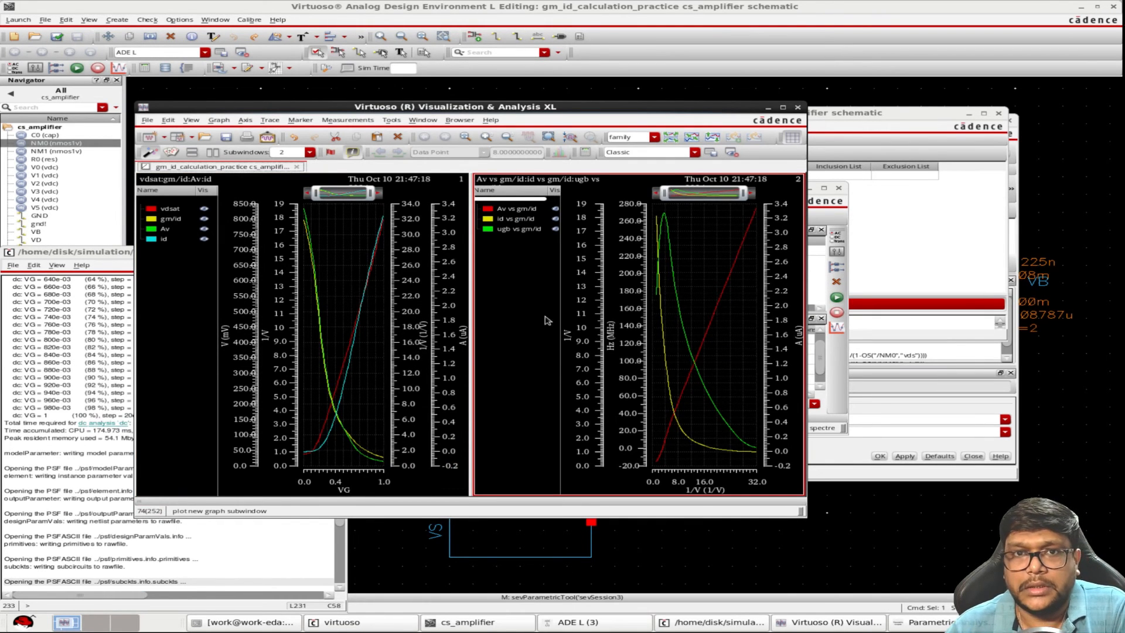
# Read the vdsat, gm/id, Av and id curves with a vertical marker at VG of 208m, and close the plot window
pyautogui.click(509, 210)
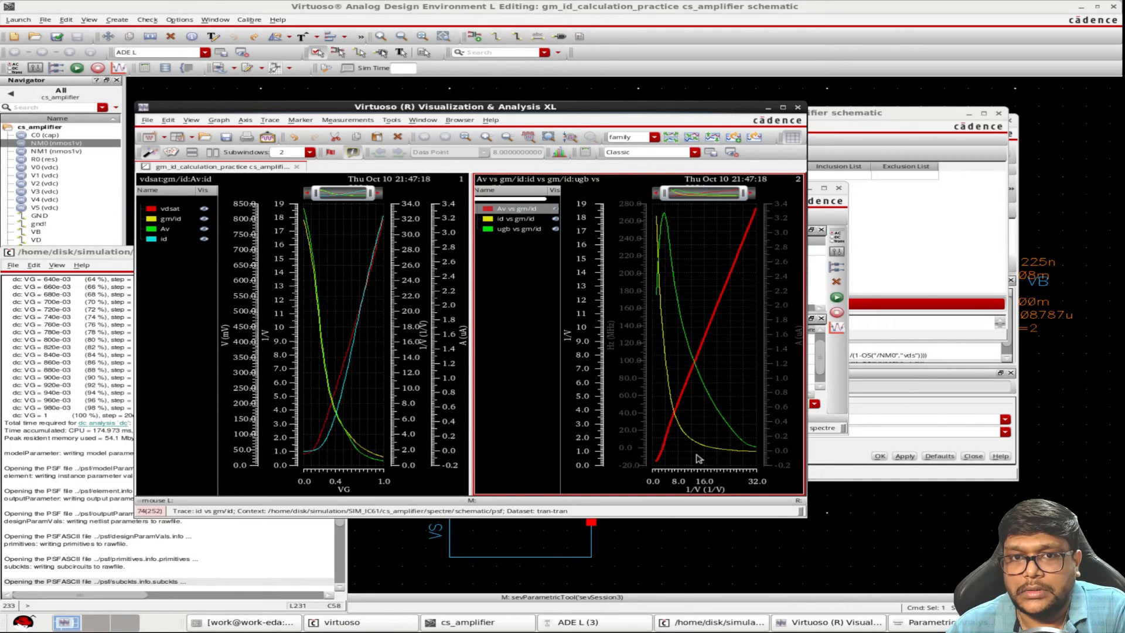
pyautogui.click(326, 467)
pyautogui.press('v')
pyautogui.press('q')
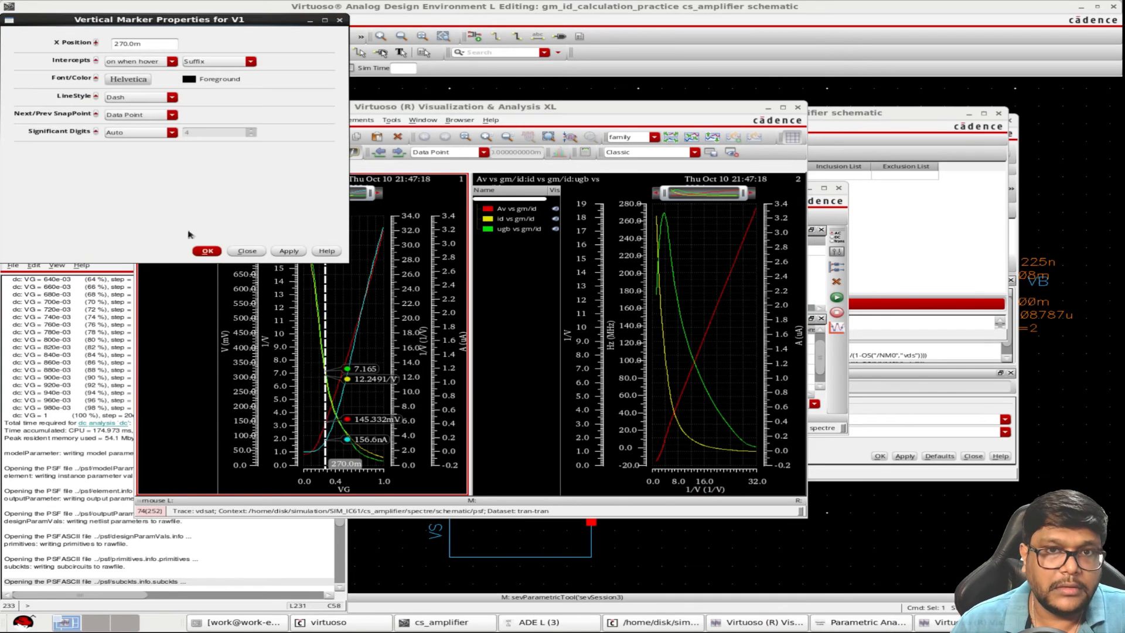
pyautogui.doubleClick(133, 44)
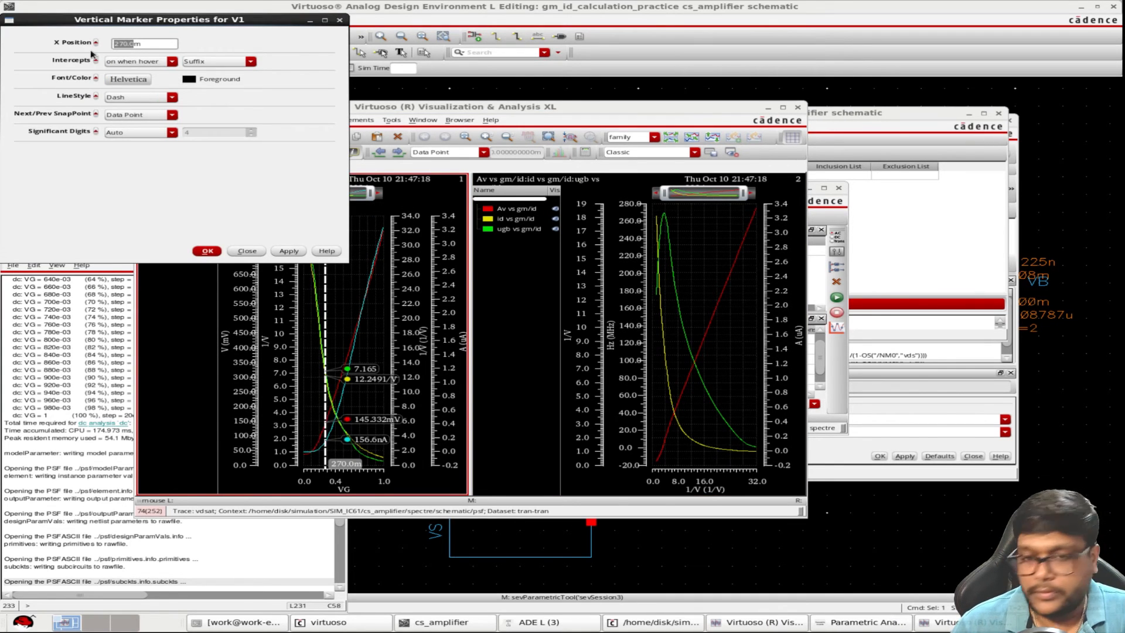
pyautogui.write('208m')
pyautogui.press('Return')
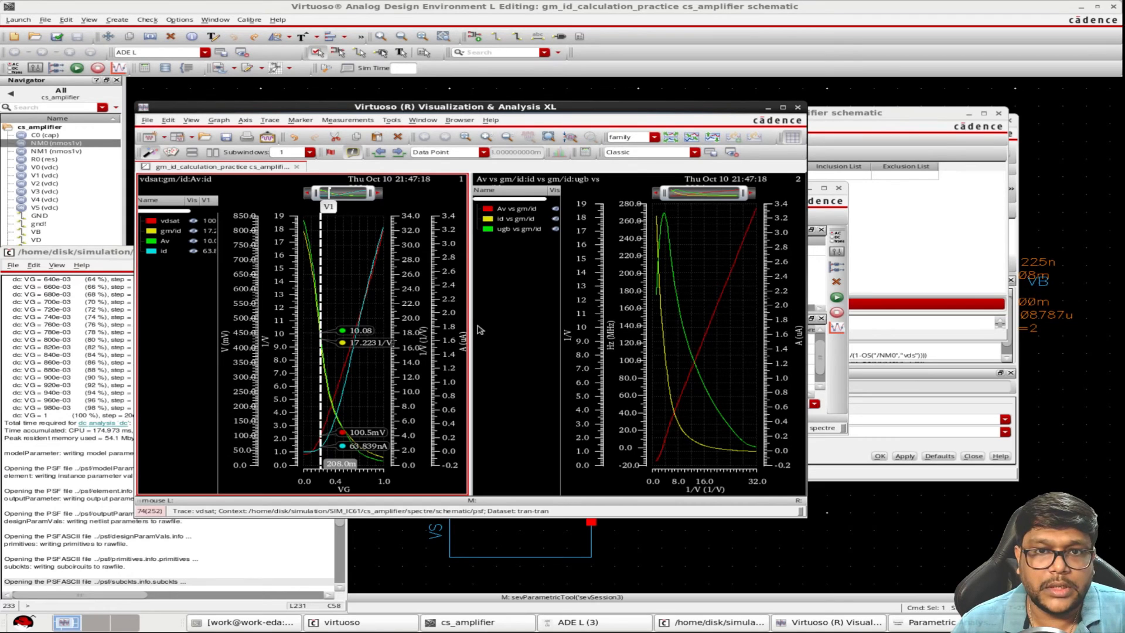
pyautogui.moveTo(345, 437)
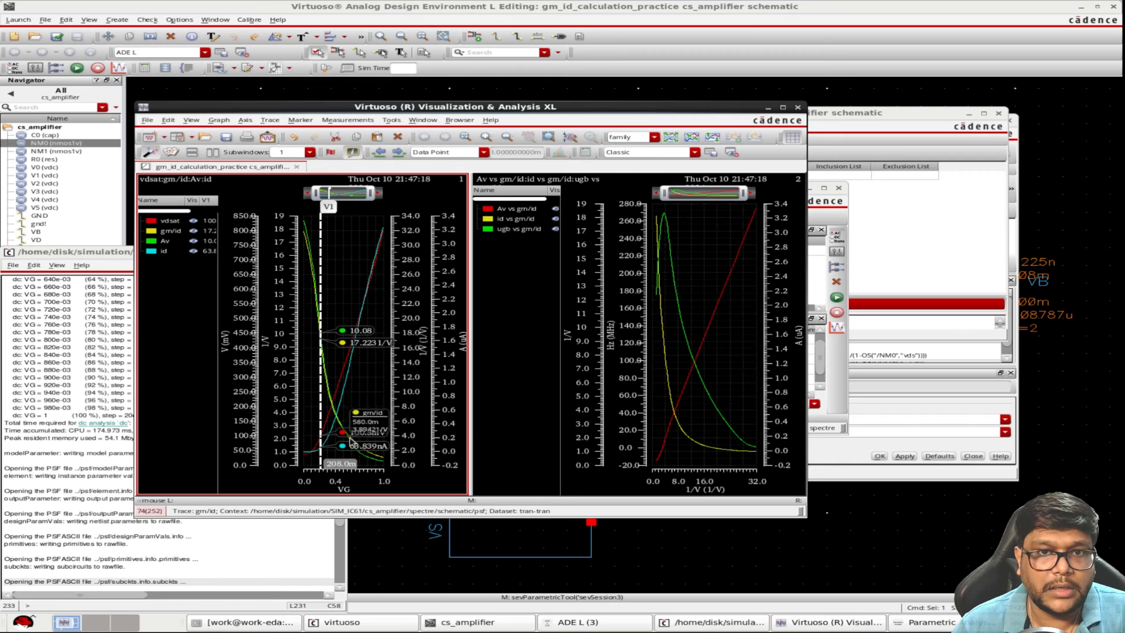
pyautogui.click(797, 108)
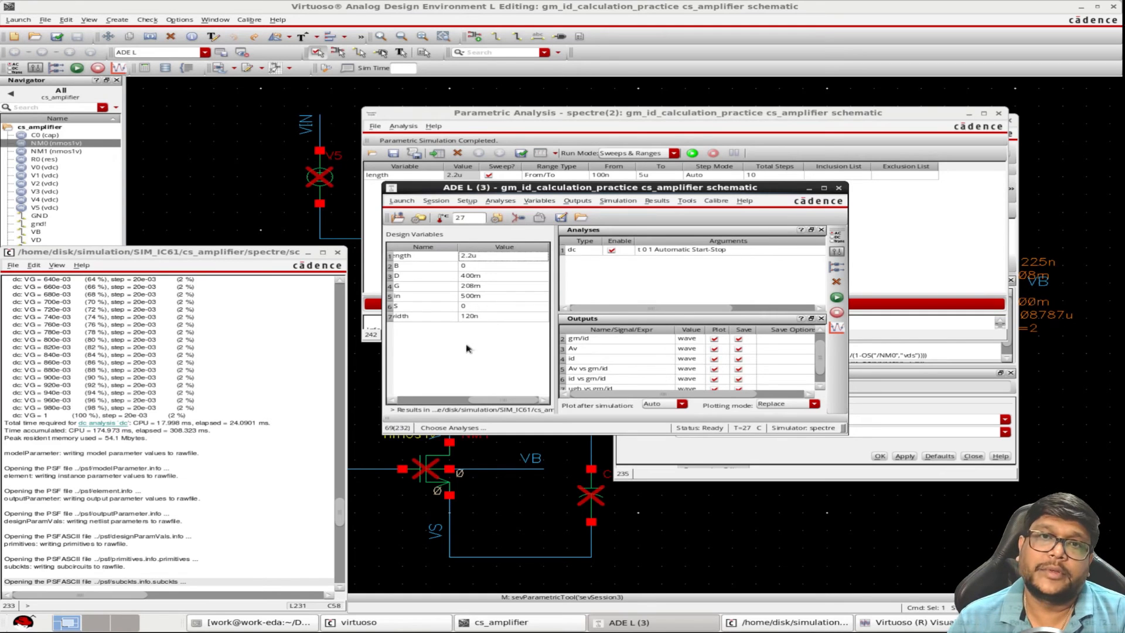
# Scroll the design variables back to show their full names and minimize the Parametric Analysis window
pyautogui.moveTo(434, 402); pyautogui.dragTo(430, 329)
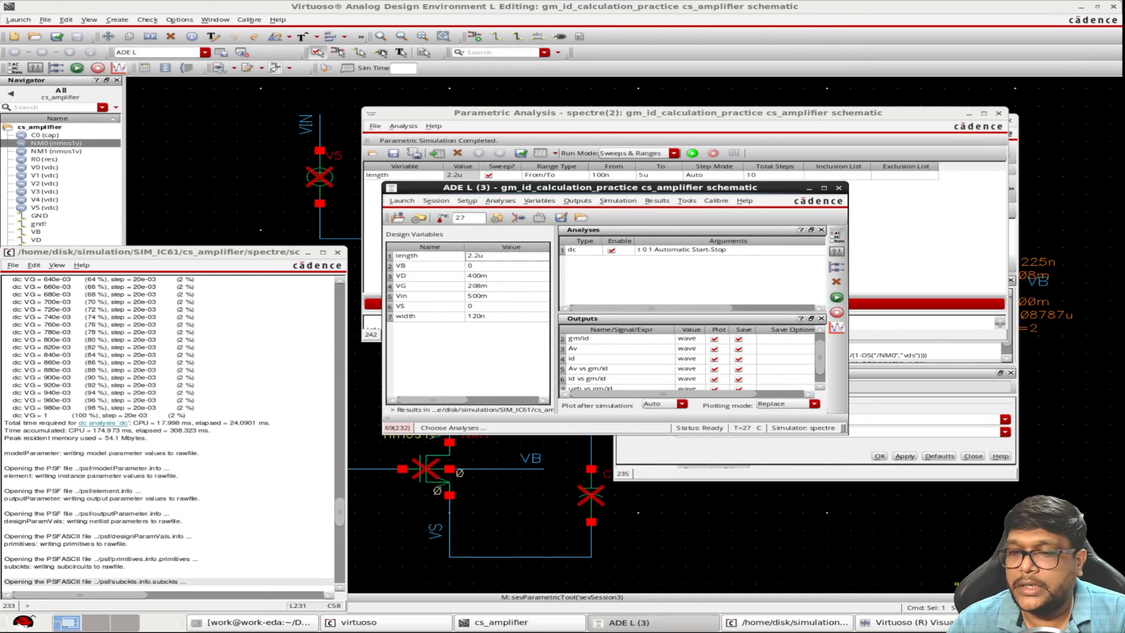
pyautogui.click(1035, 622)
pyautogui.click(1034, 622)
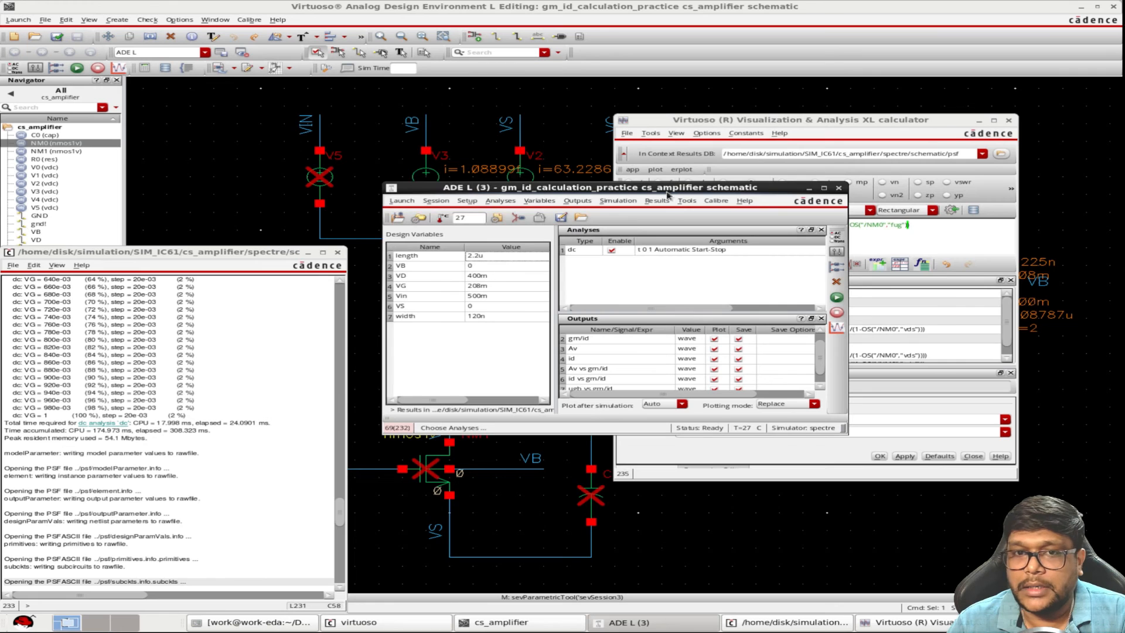
# Create a calculator expression for the swept DC parameter gm of NM0 and send it to the ADE outputs
pyautogui.click(687, 201)
pyautogui.click(732, 247)
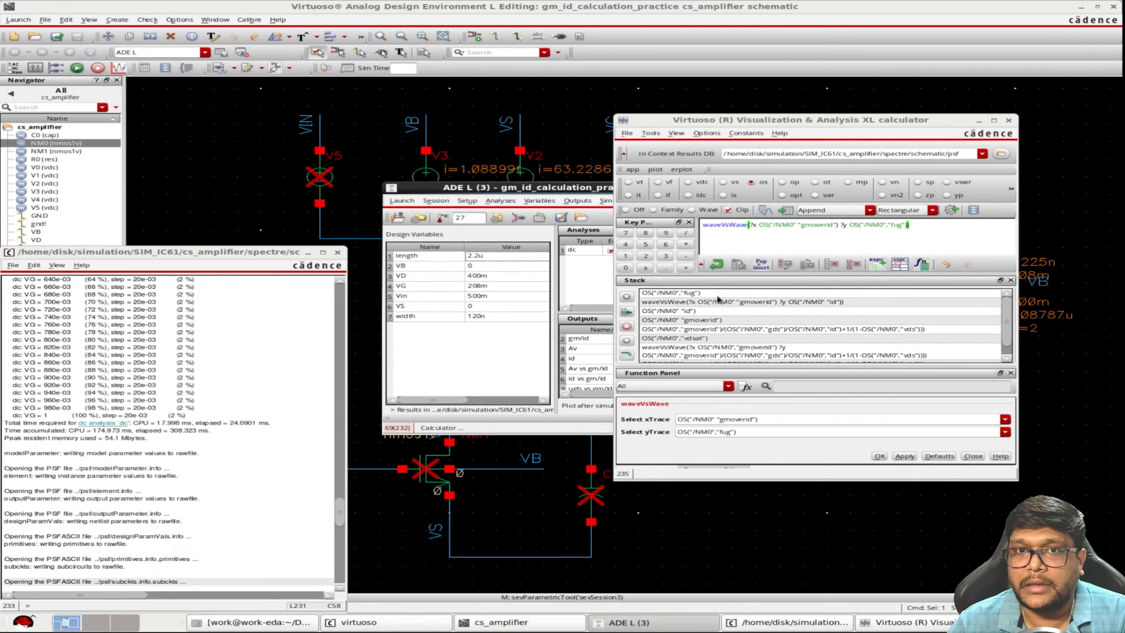
pyautogui.click(753, 183)
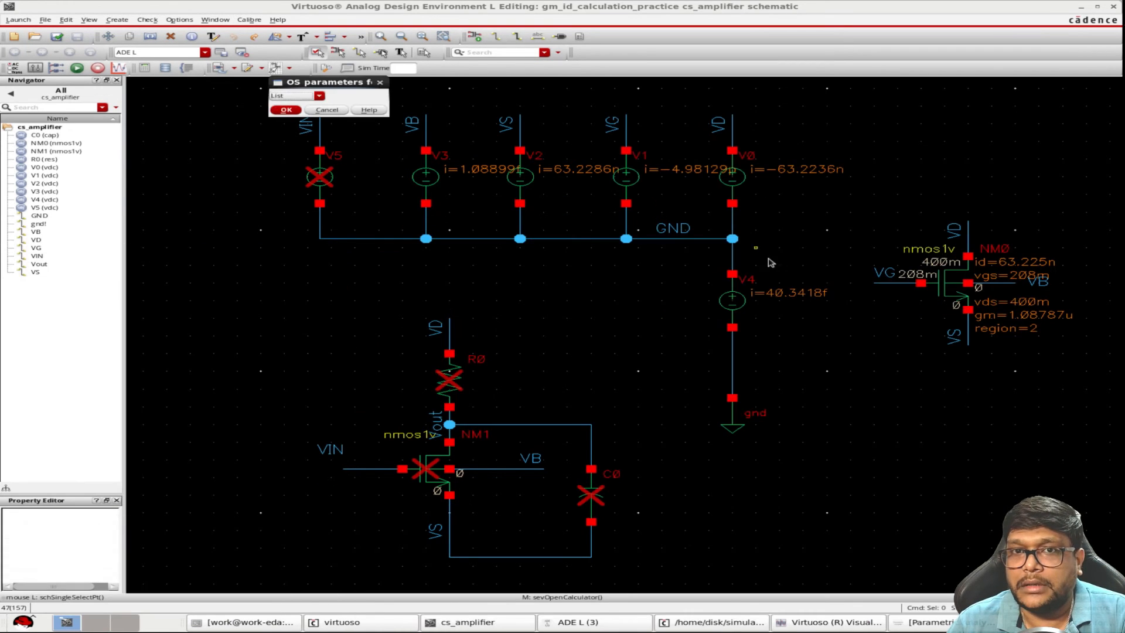
pyautogui.click(315, 96)
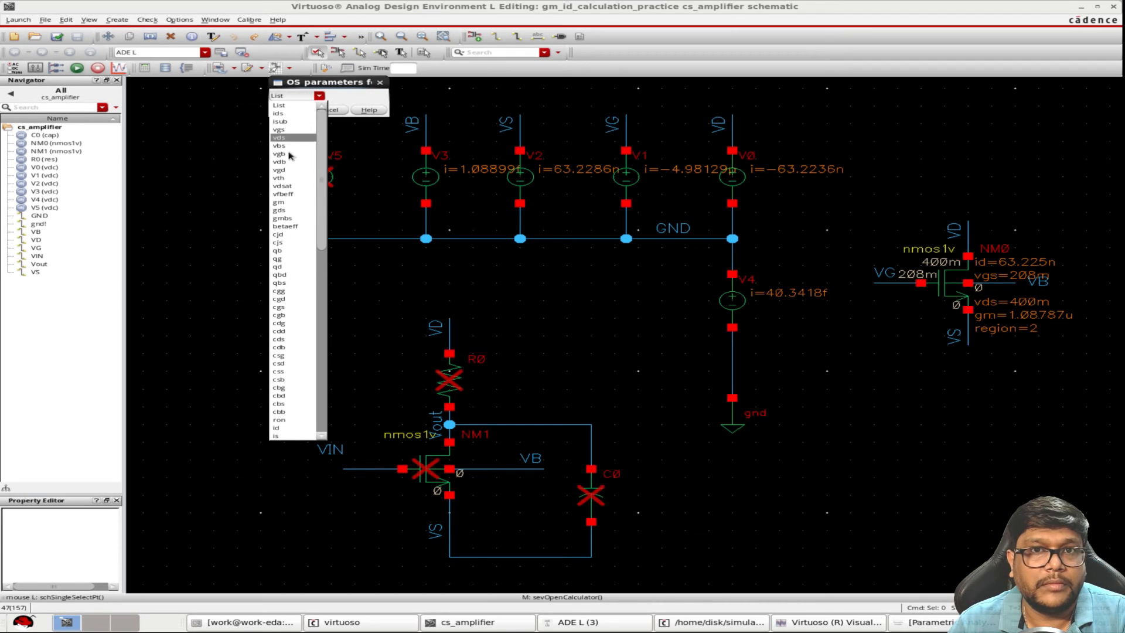
pyautogui.click(282, 202)
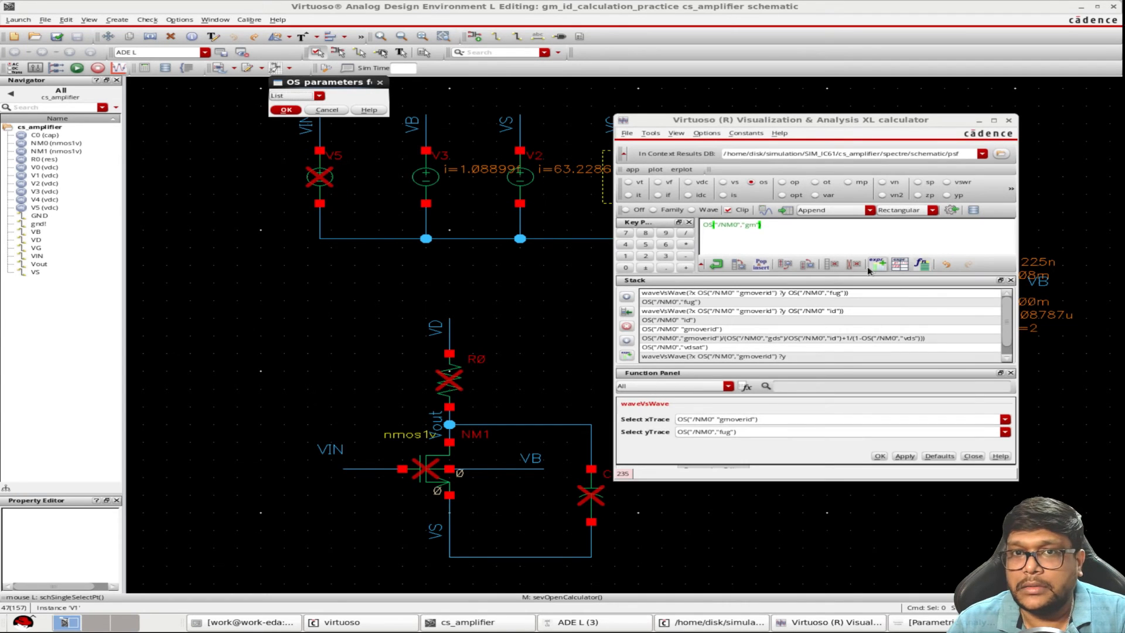
pyautogui.click(948, 215)
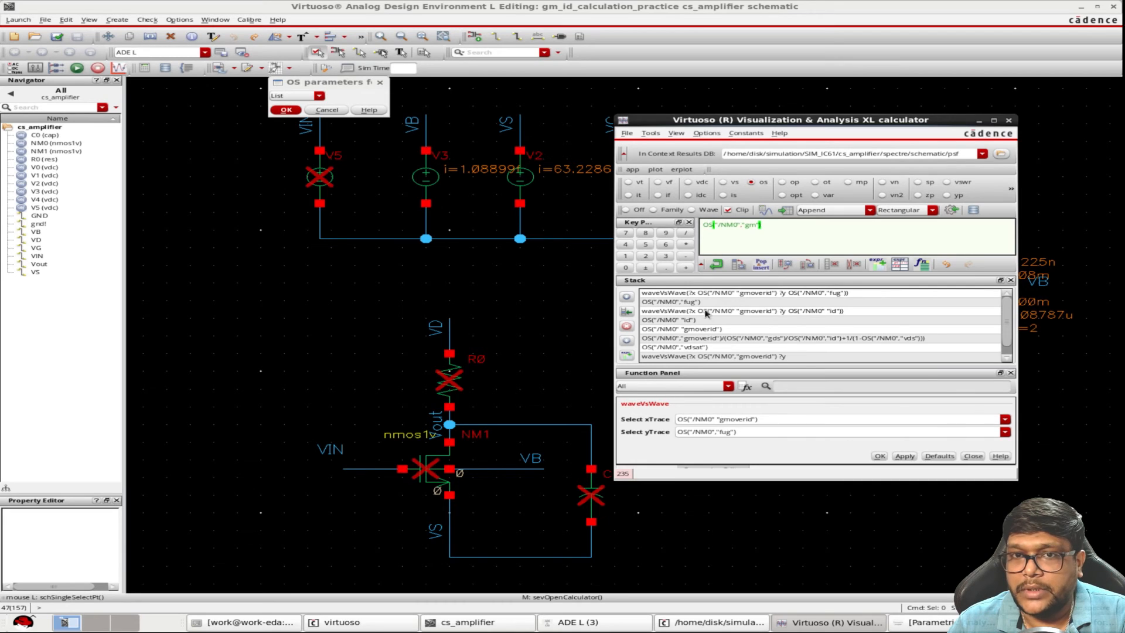
# Build a waveVsWave expression of NM0's gm against gmoverid and send it to the ADE L outputs
pyautogui.click(717, 264)
pyautogui.click(1005, 432)
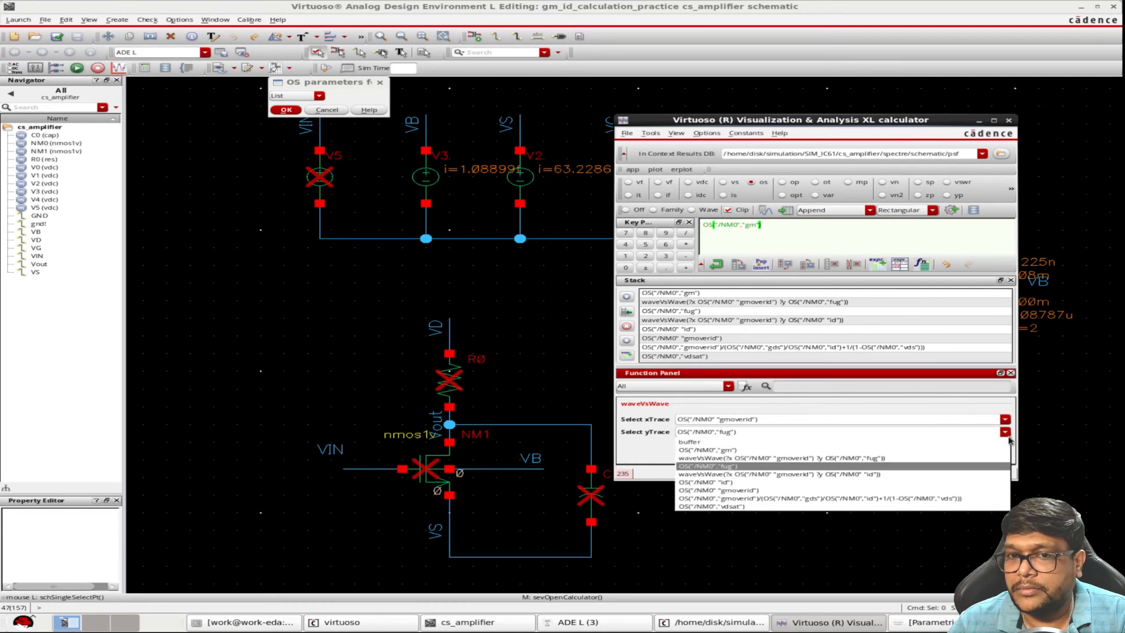
pyautogui.click(707, 451)
pyautogui.click(879, 459)
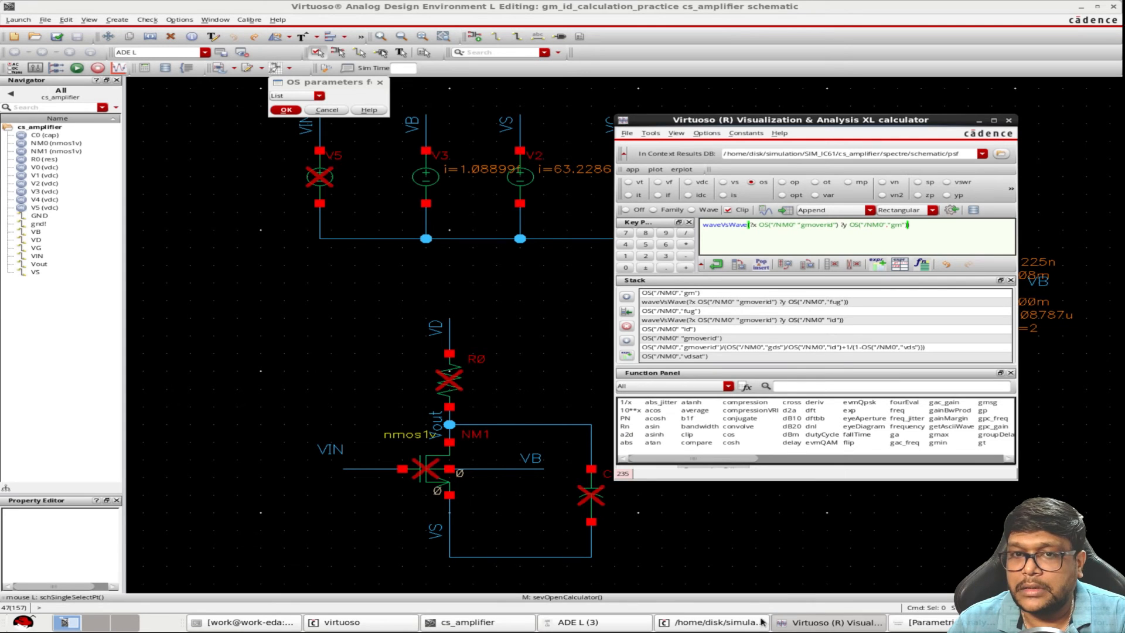
pyautogui.click(645, 623)
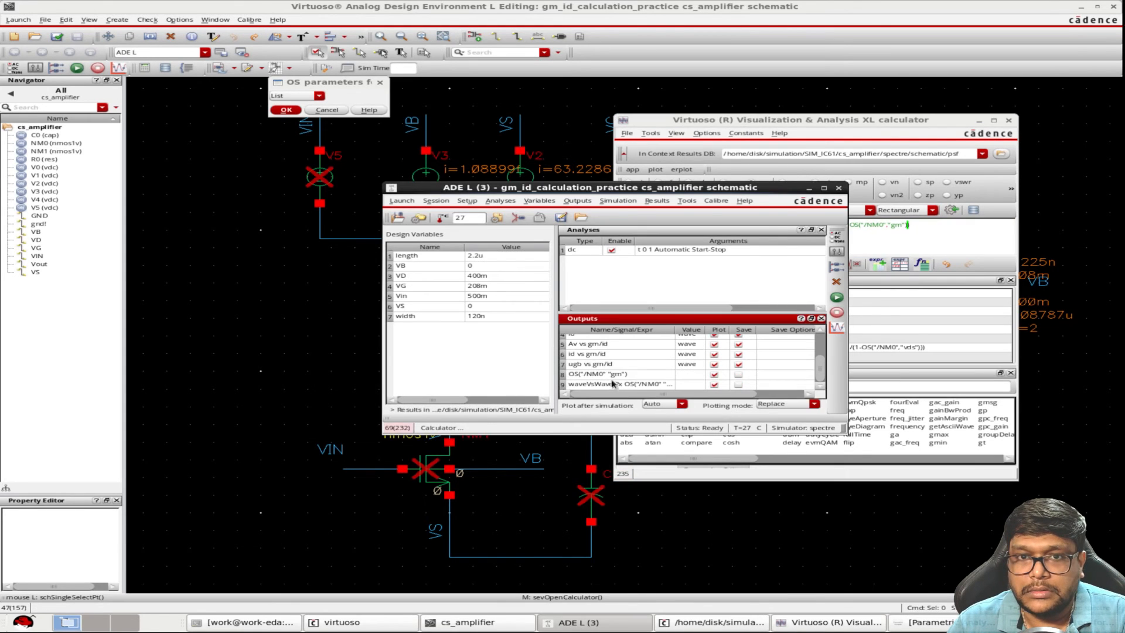
# Name the two new outputs gm and gm vs gm/id
pyautogui.doubleClick(612, 378)
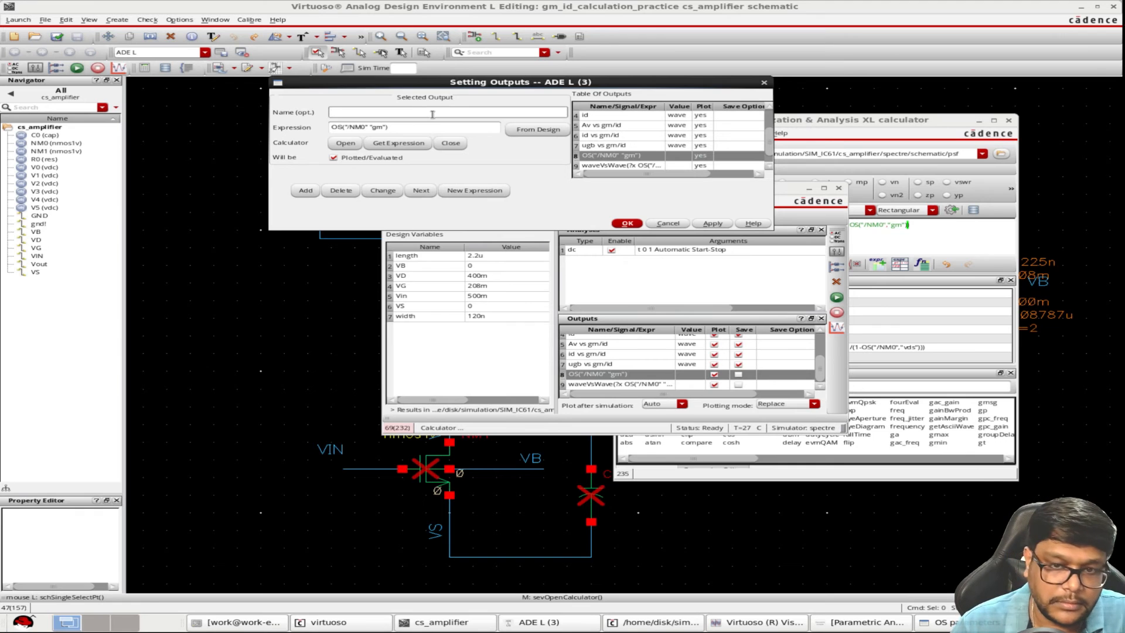
pyautogui.click(700, 223)
pyautogui.click(637, 166)
pyautogui.click(468, 118)
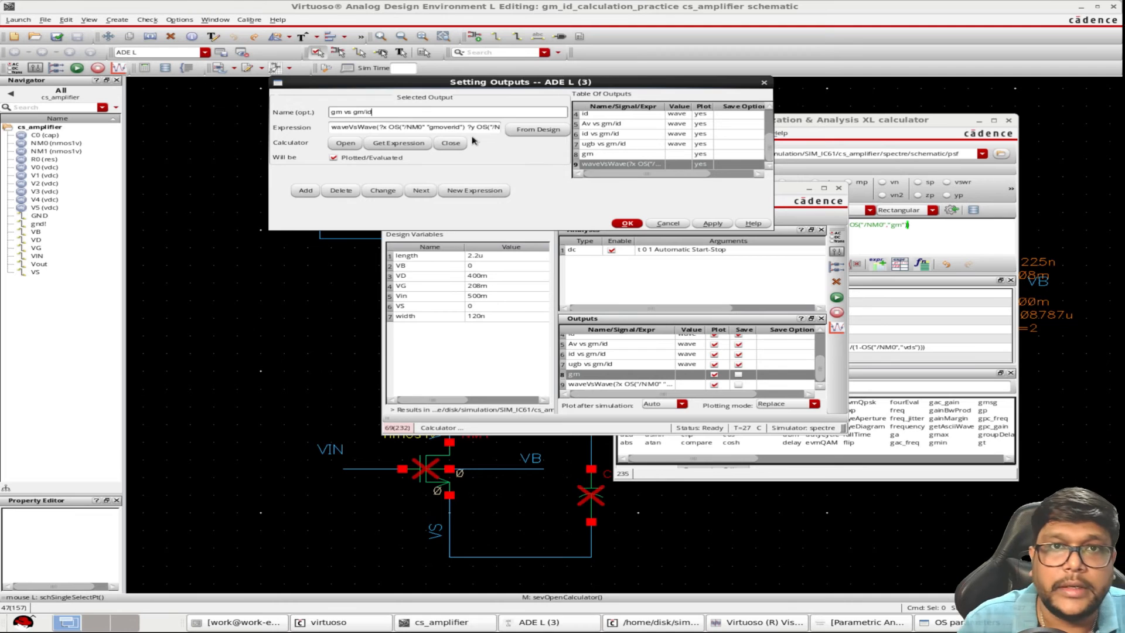
pyautogui.click(712, 223)
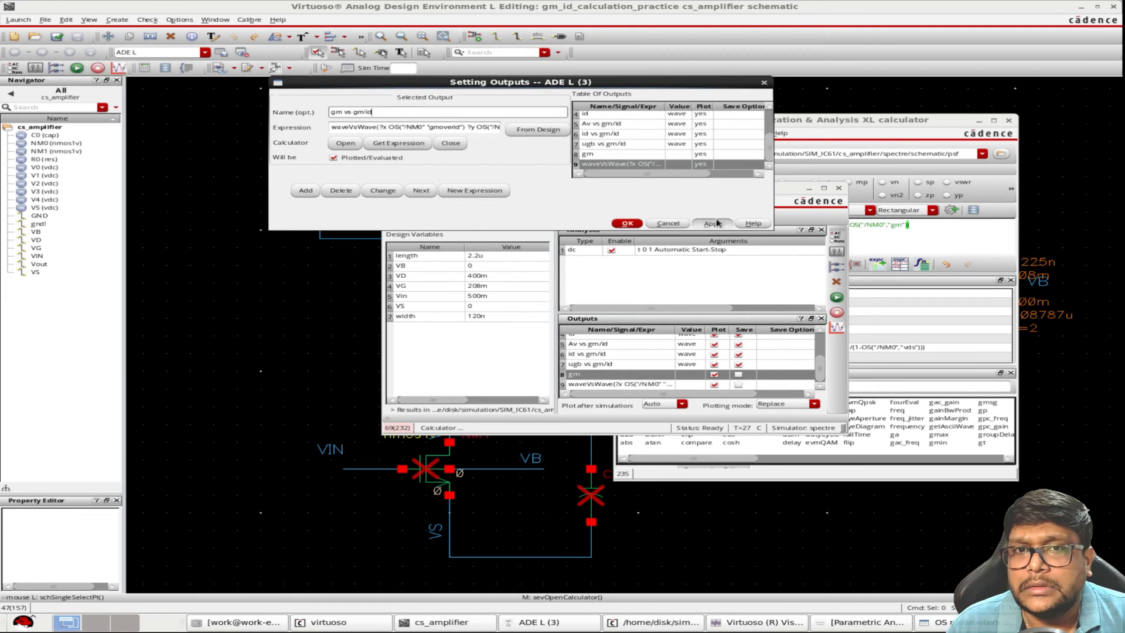
pyautogui.click(641, 235)
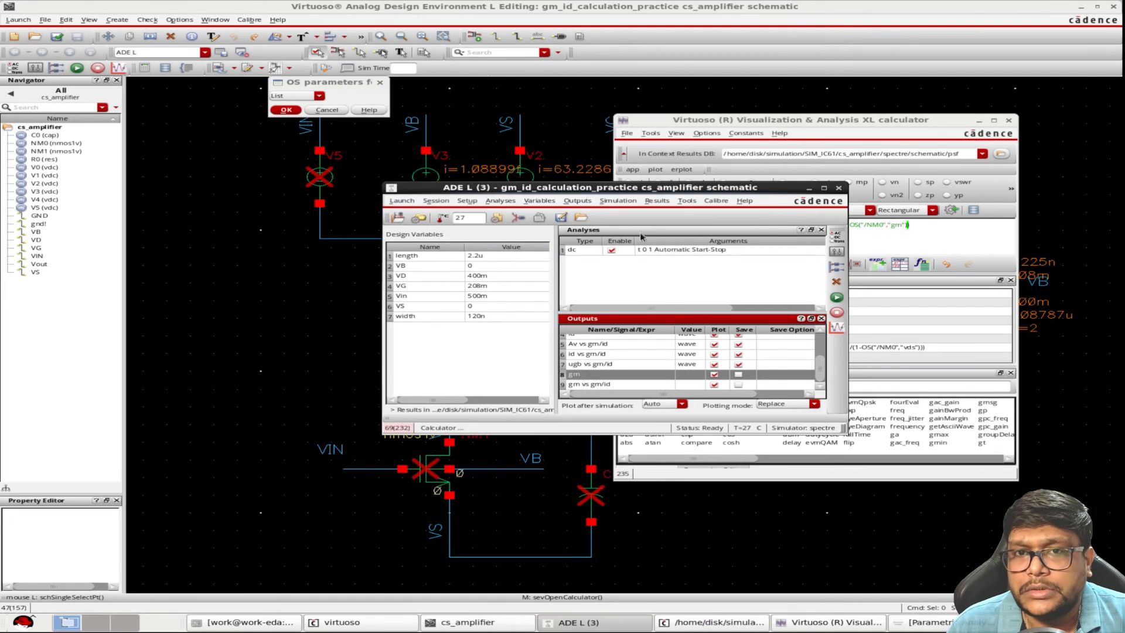
# Enable saving of the gm vs gm/id output and confirm the dc analysis sweeping VG from 0 to 1
pyautogui.click(738, 384)
pyautogui.doubleClick(716, 251)
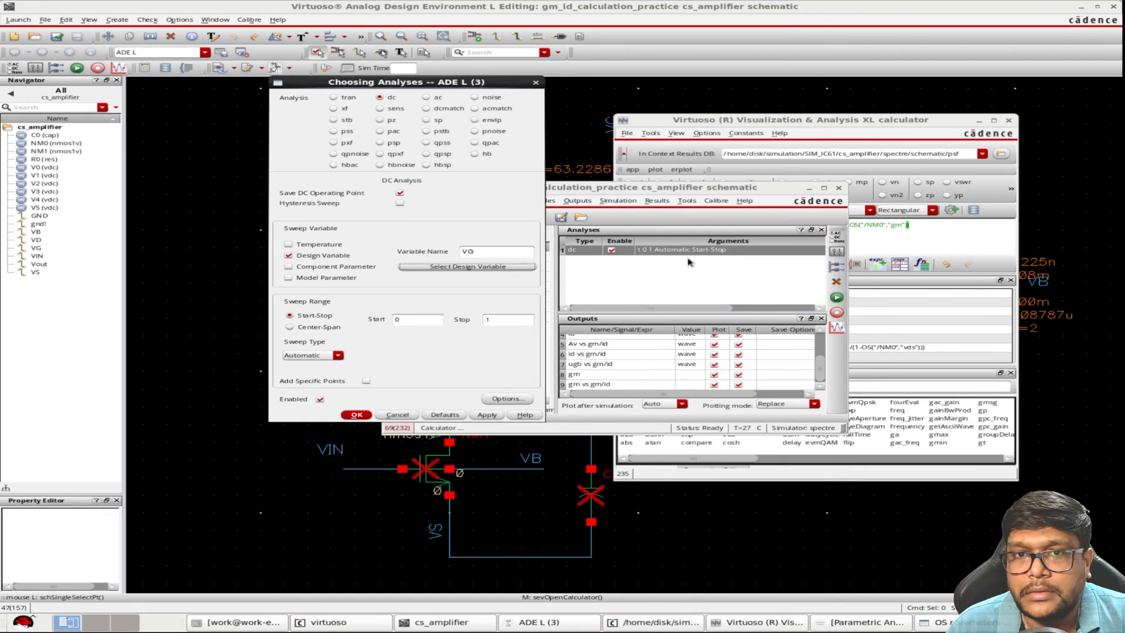
pyautogui.click(357, 415)
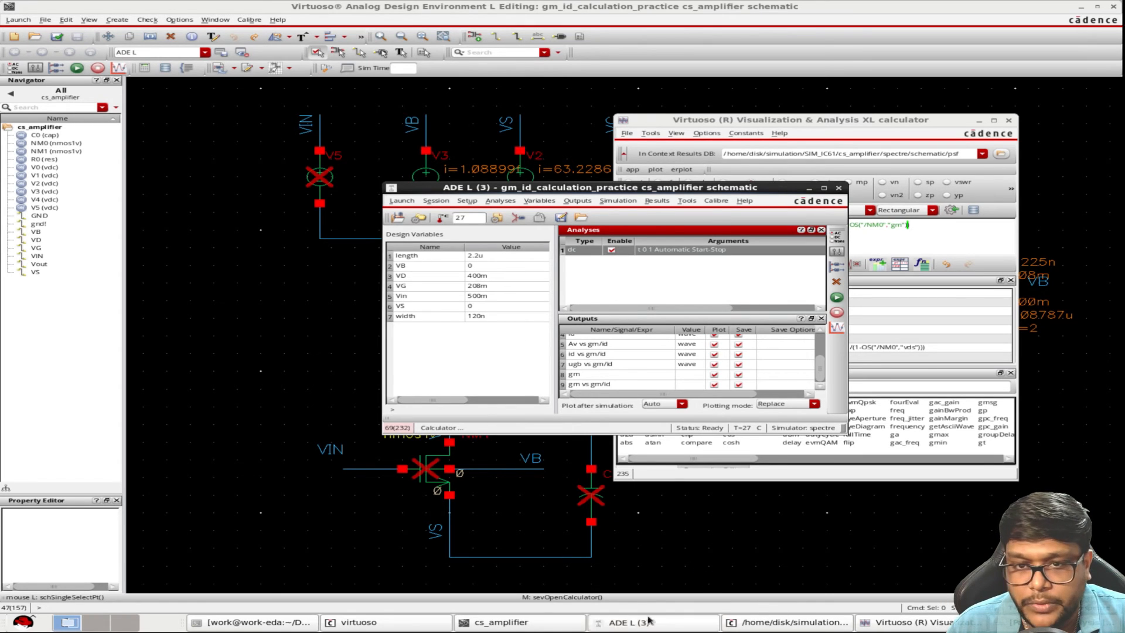
# Change the parametric analysis to sweep width from 120n to 10u and run it
pyautogui.click(1049, 622)
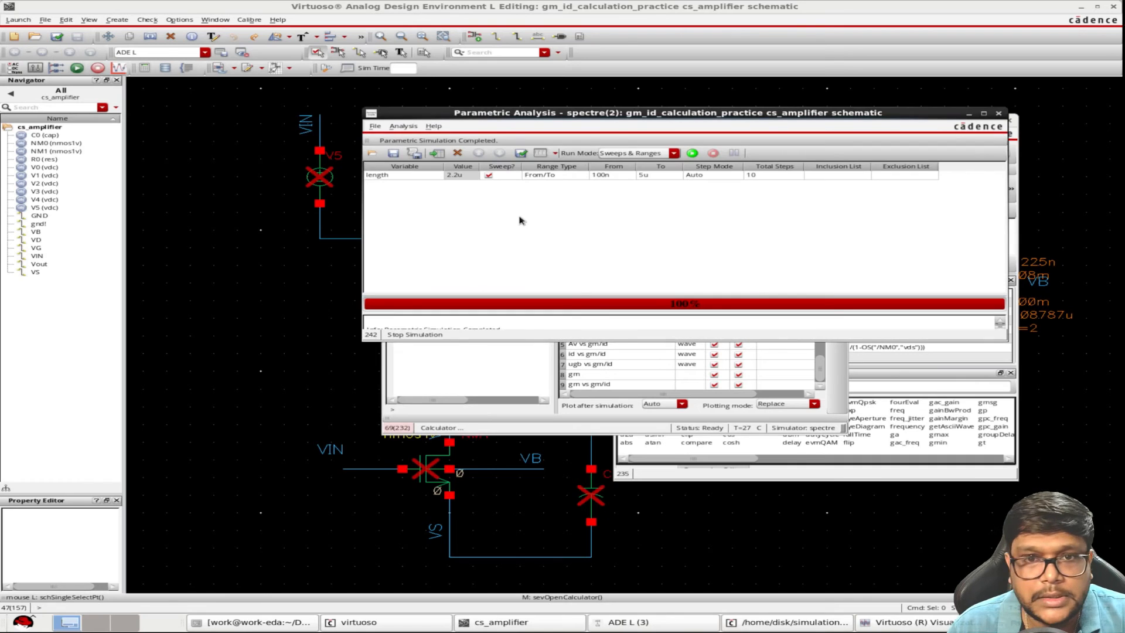
pyautogui.click(401, 177)
pyautogui.click(437, 175)
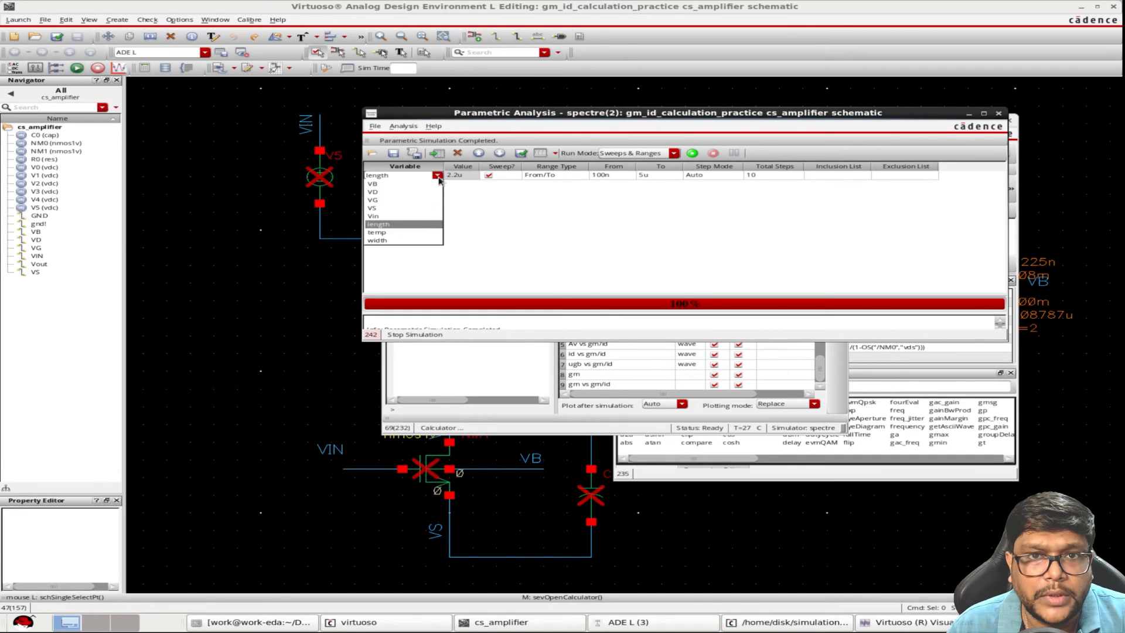
pyautogui.click(391, 241)
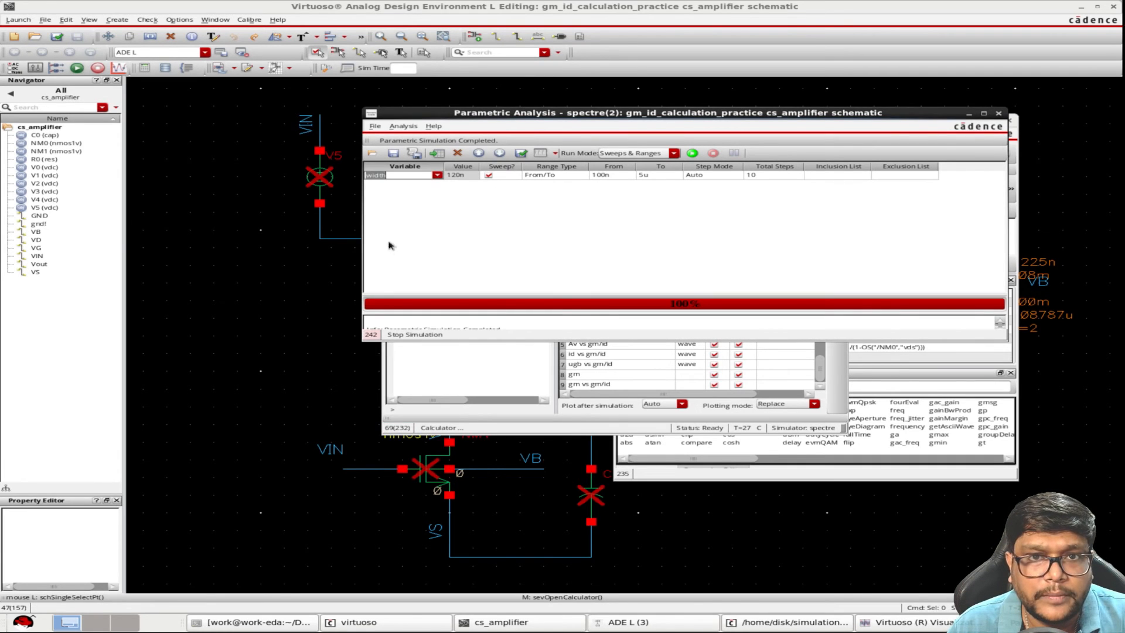
pyautogui.click(610, 177)
pyautogui.write('12')
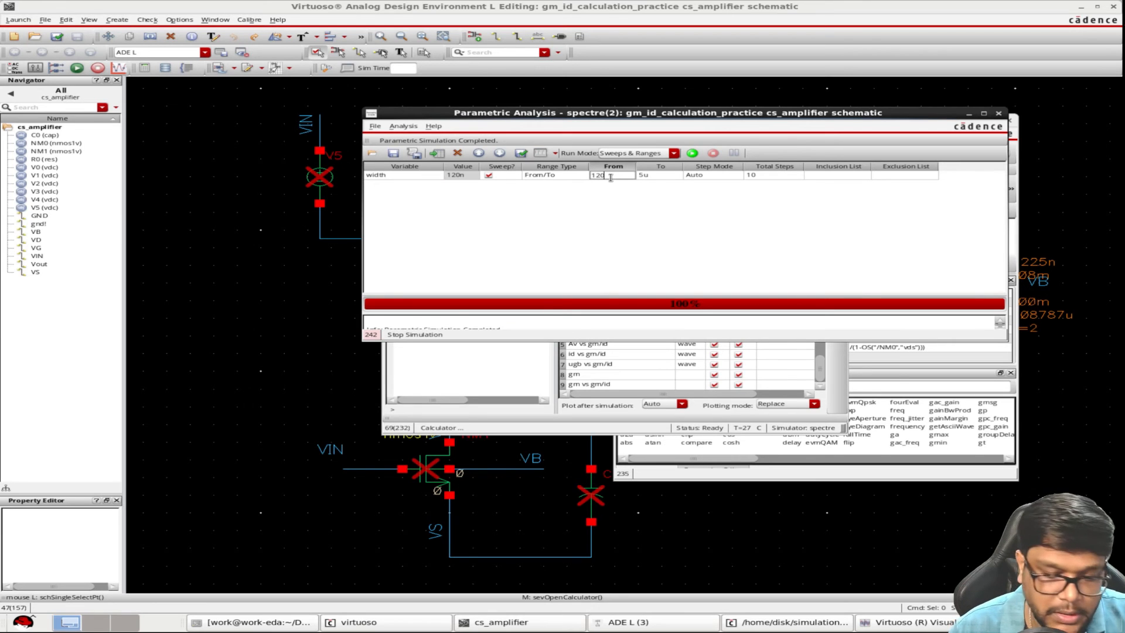
pyautogui.click(666, 176)
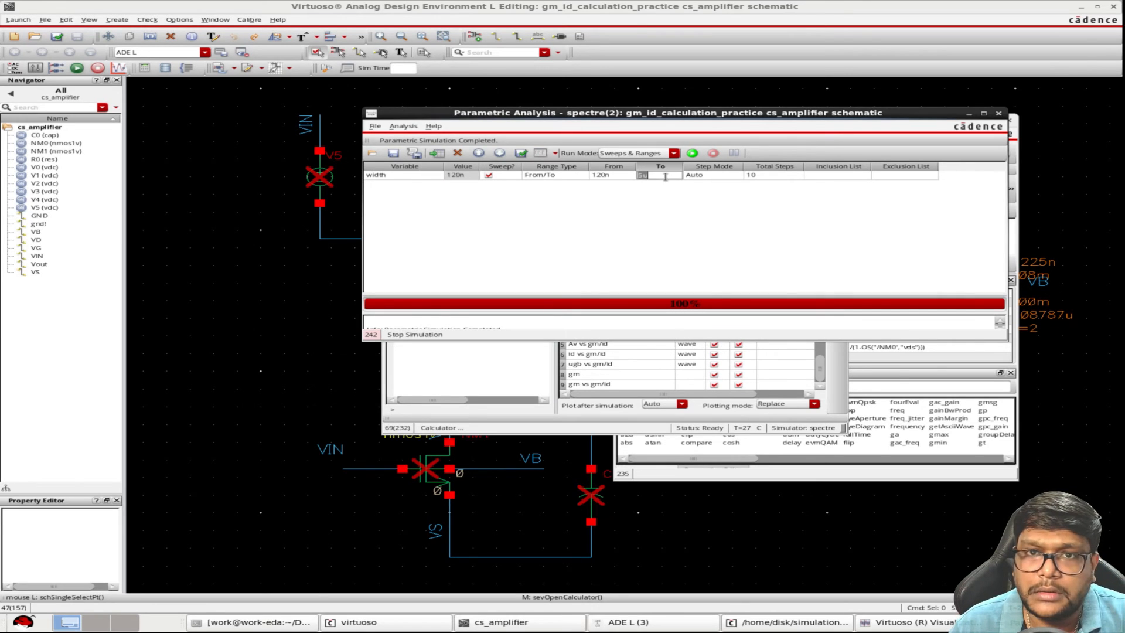
pyautogui.write('10u')
pyautogui.click(693, 231)
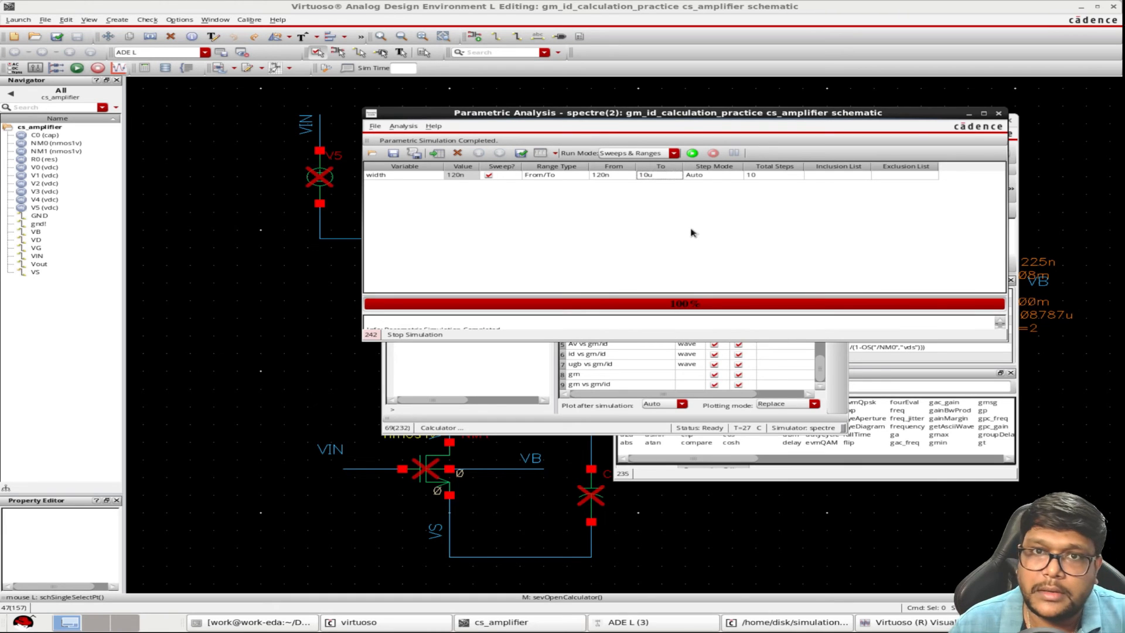
pyautogui.click(695, 155)
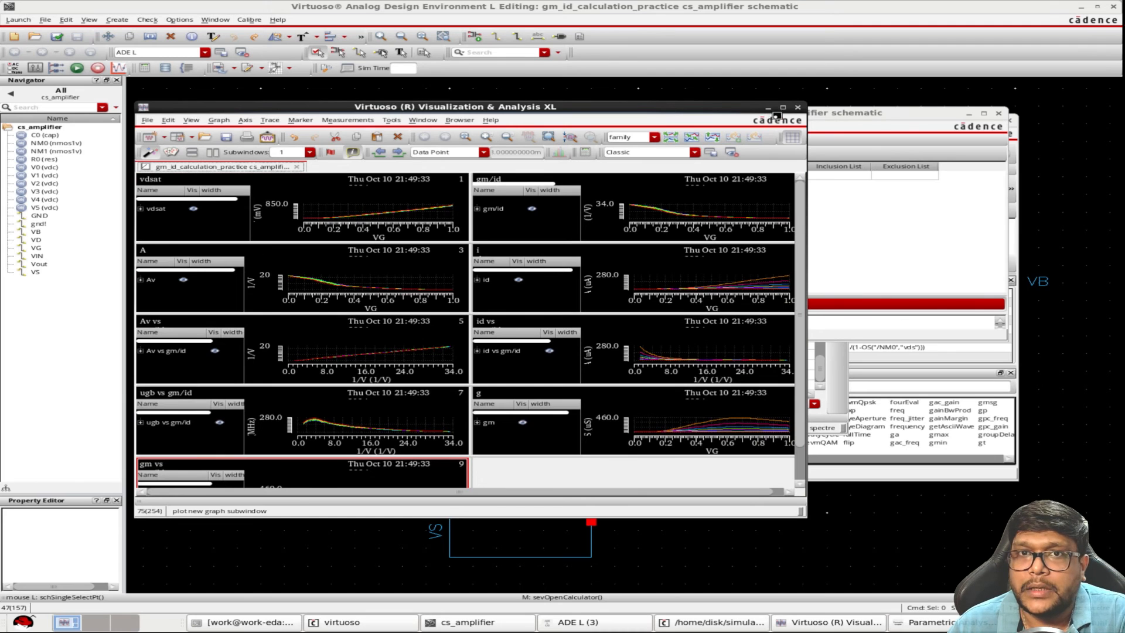
# Copy the gm versus VG graph to a new rectangular window and expand its traces to list the width values
pyautogui.click(783, 107)
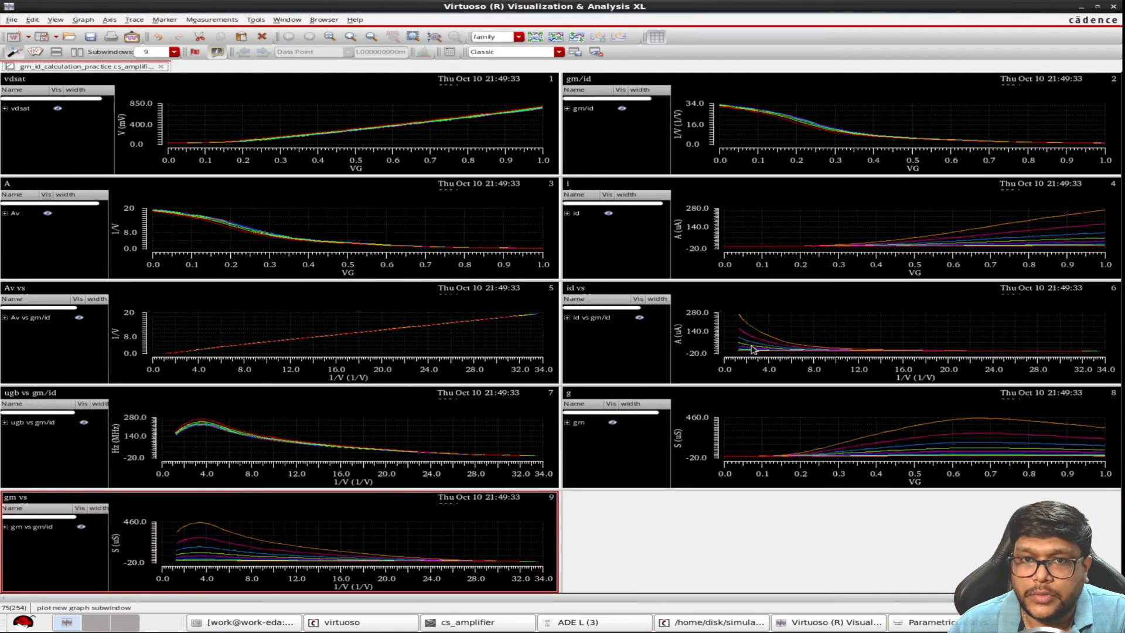
pyautogui.rightClick(607, 451)
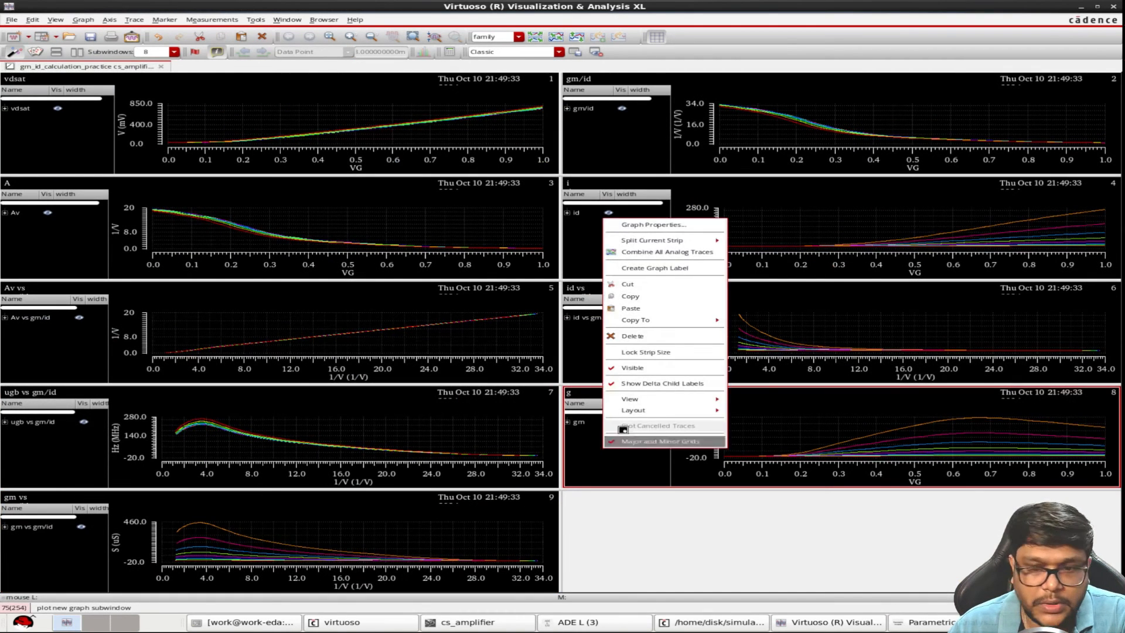
pyautogui.moveTo(645, 320)
pyautogui.moveTo(762, 322)
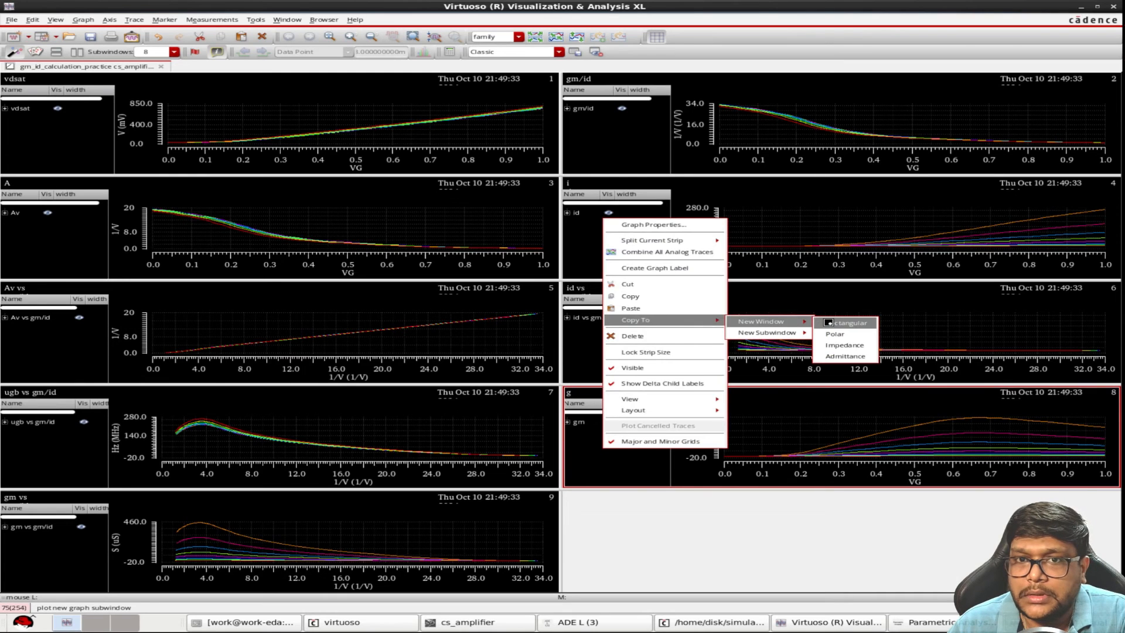
pyautogui.click(832, 323)
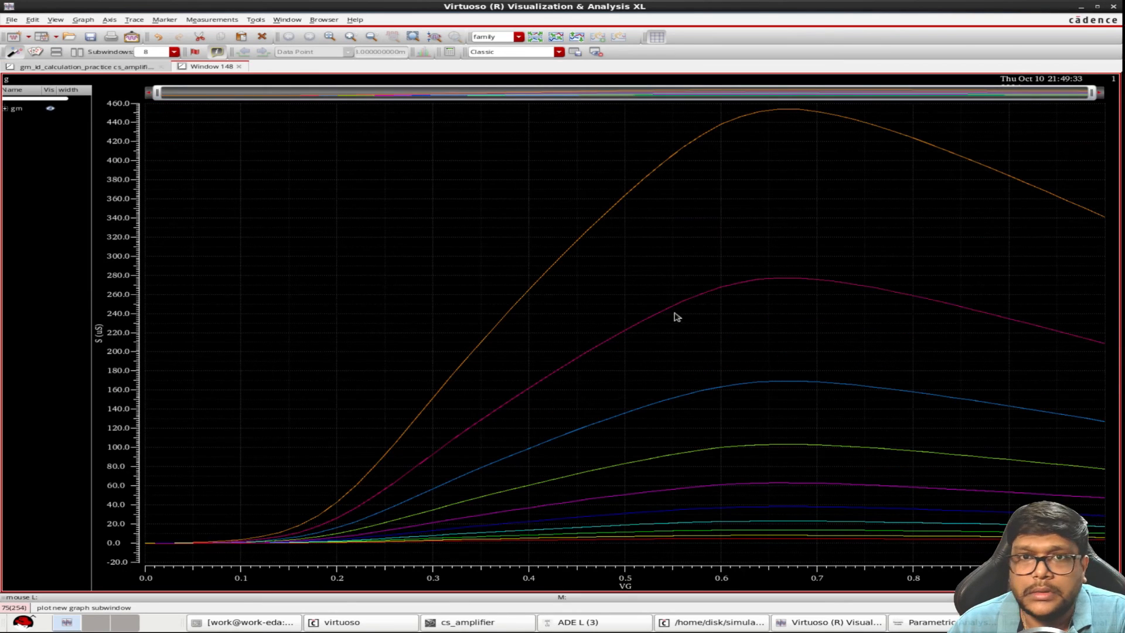
pyautogui.click(6, 109)
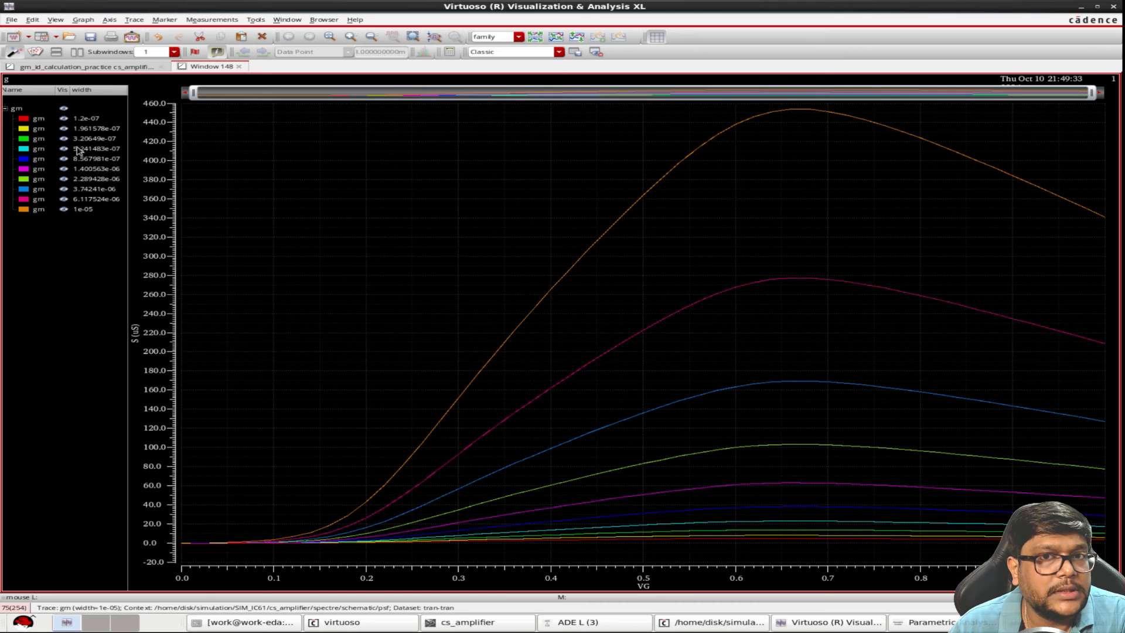
pyautogui.moveTo(73, 90); pyautogui.dragTo(80, 90)
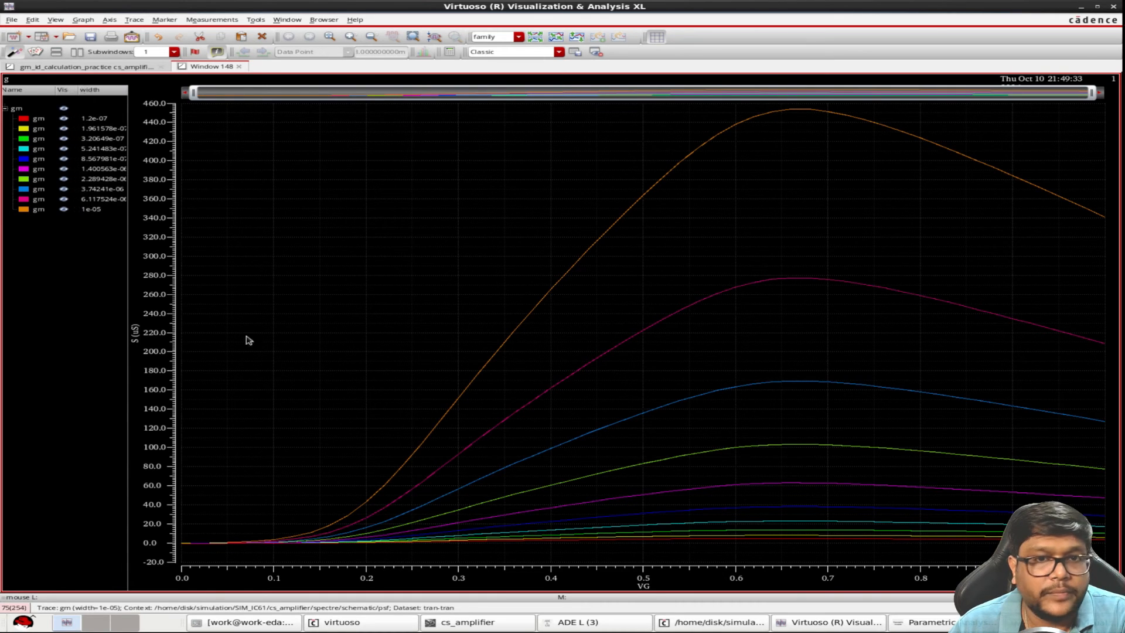
# Read gm for each width with a vertical marker at VG of 208m, and close the plot window
pyautogui.moveTo(511, 529)
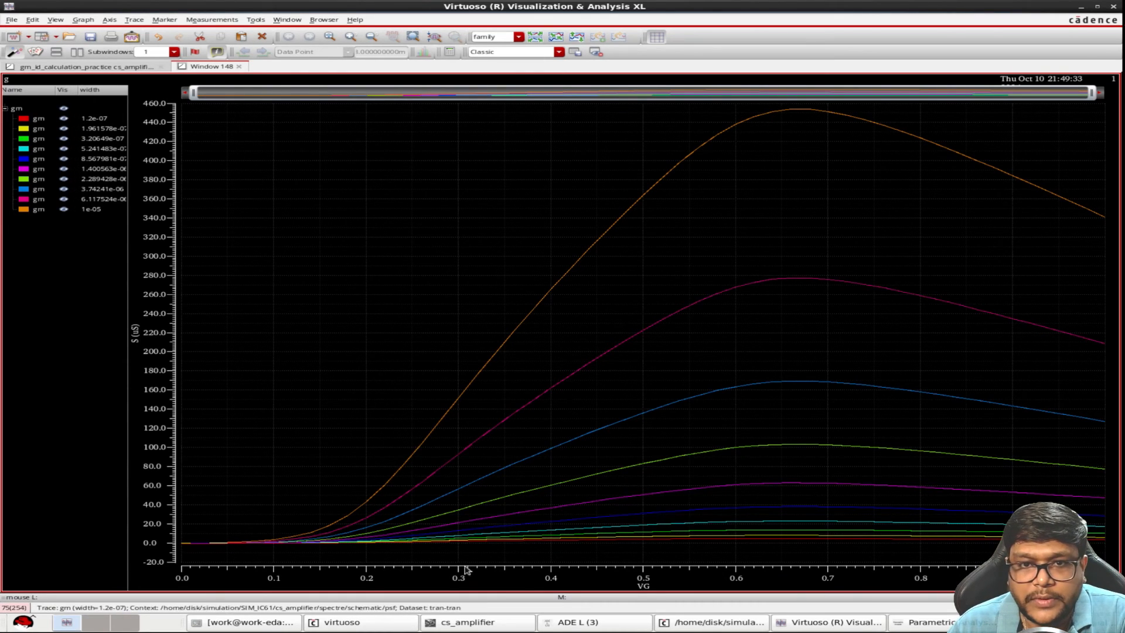
pyautogui.press('v')
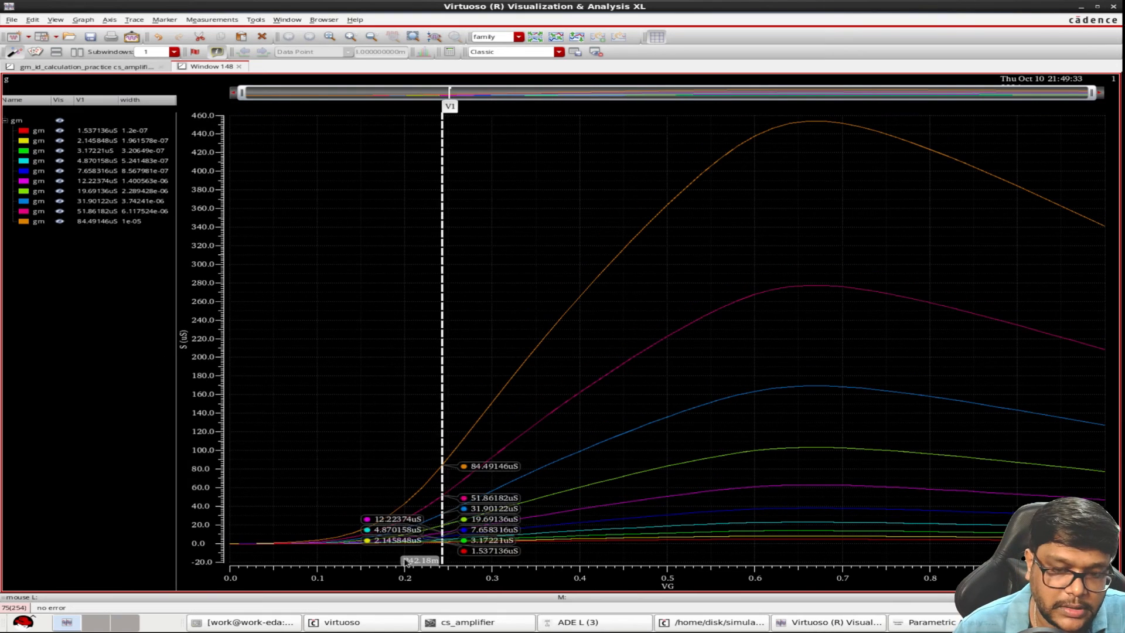
pyautogui.press('q')
pyautogui.moveTo(140, 44); pyautogui.dragTo(71, 43)
pyautogui.write('208')
pyautogui.press('Return')
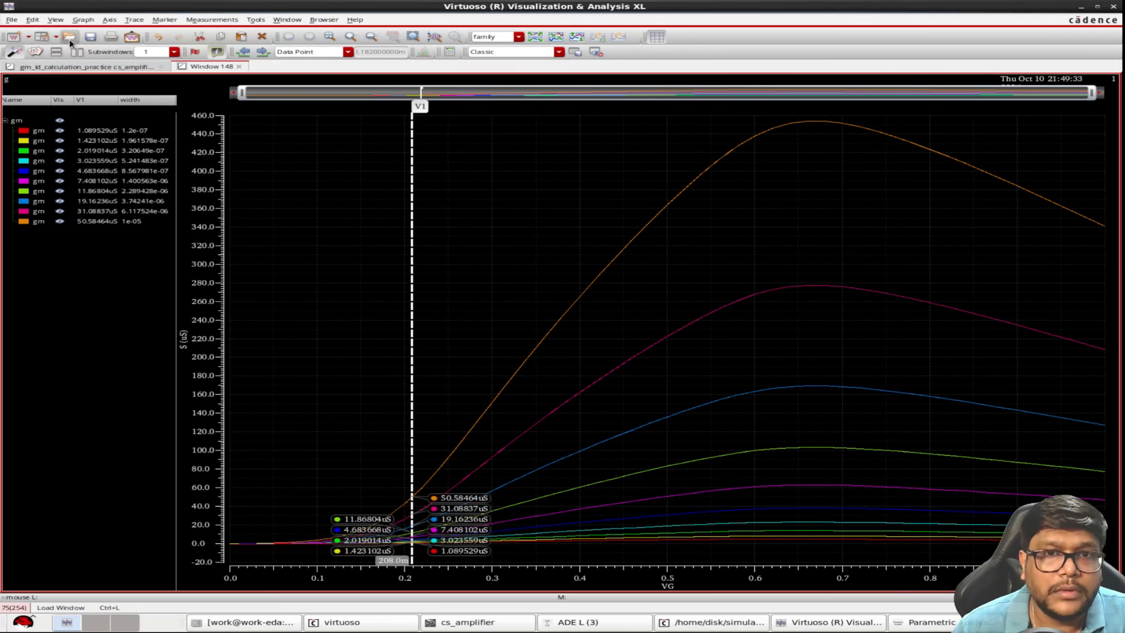
pyautogui.moveTo(485, 514)
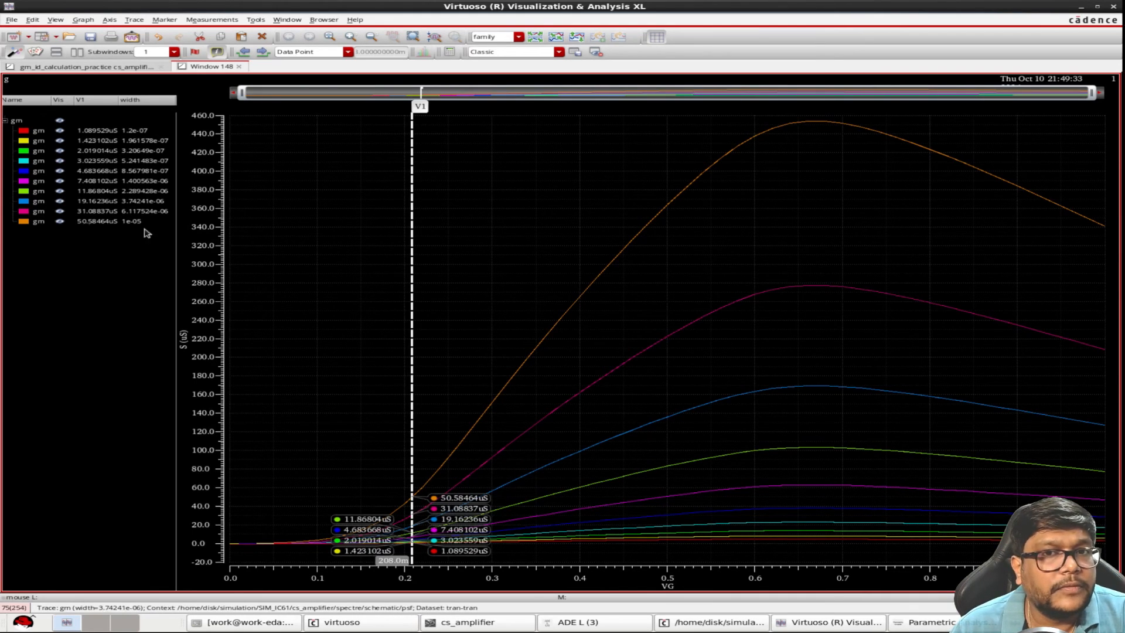
pyautogui.click(1114, 7)
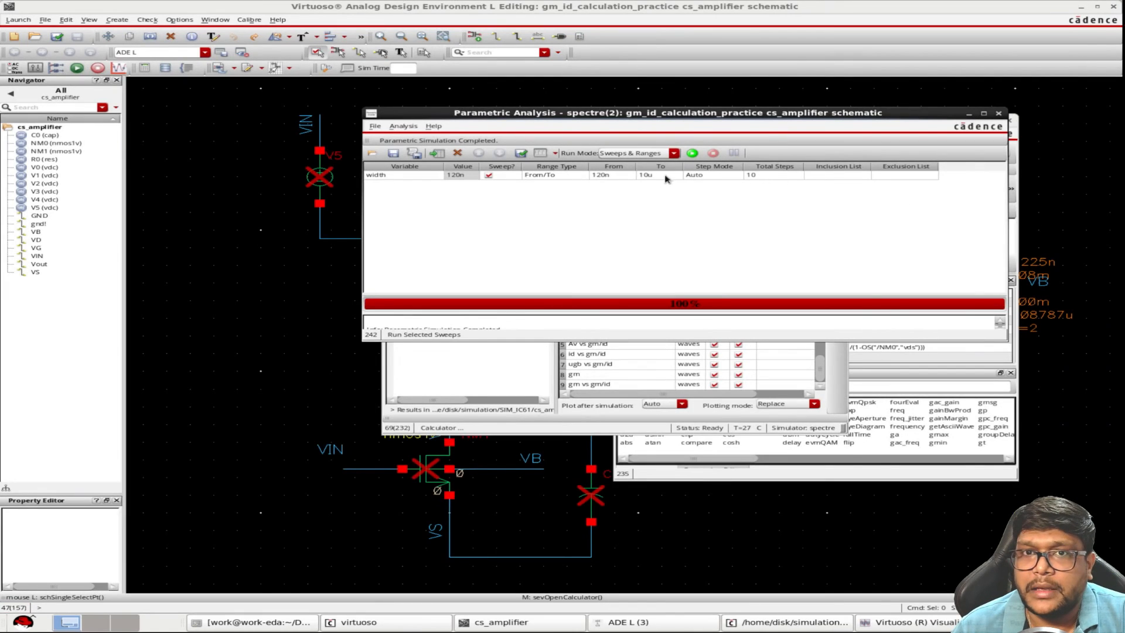
# Raise the upper limit of the width sweep to 30u and run the parametric analysis
pyautogui.click(647, 178)
pyautogui.click(640, 176)
pyautogui.press('Delete')
pyautogui.write('3')
pyautogui.click(692, 153)
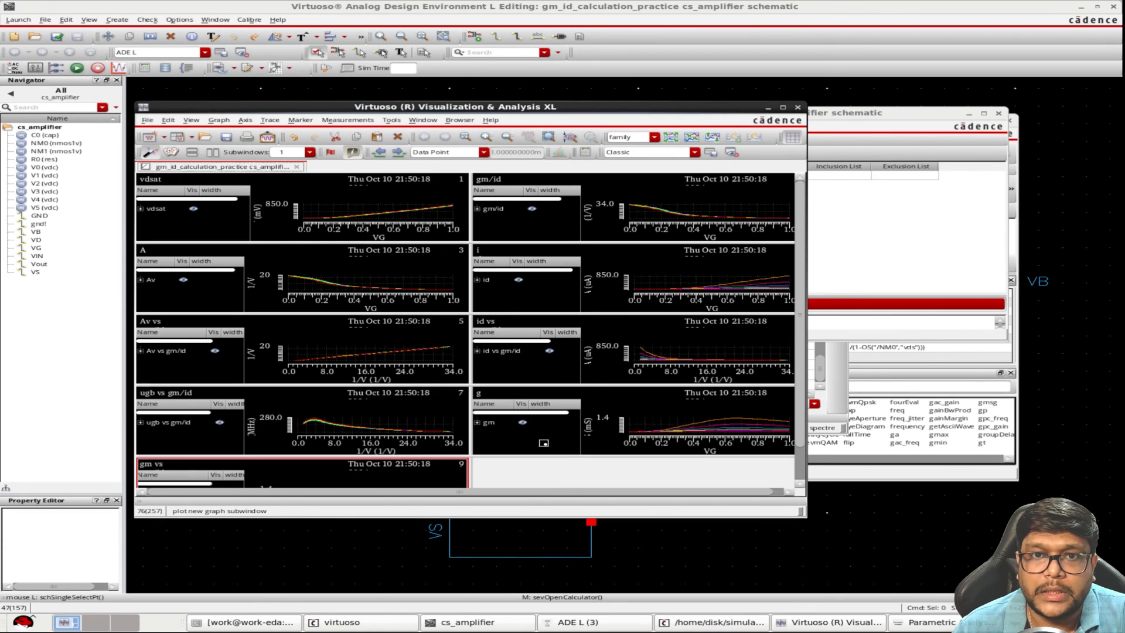
# Copy the gm graph from the new sweep results into its own rectangular window
pyautogui.rightClick(513, 442)
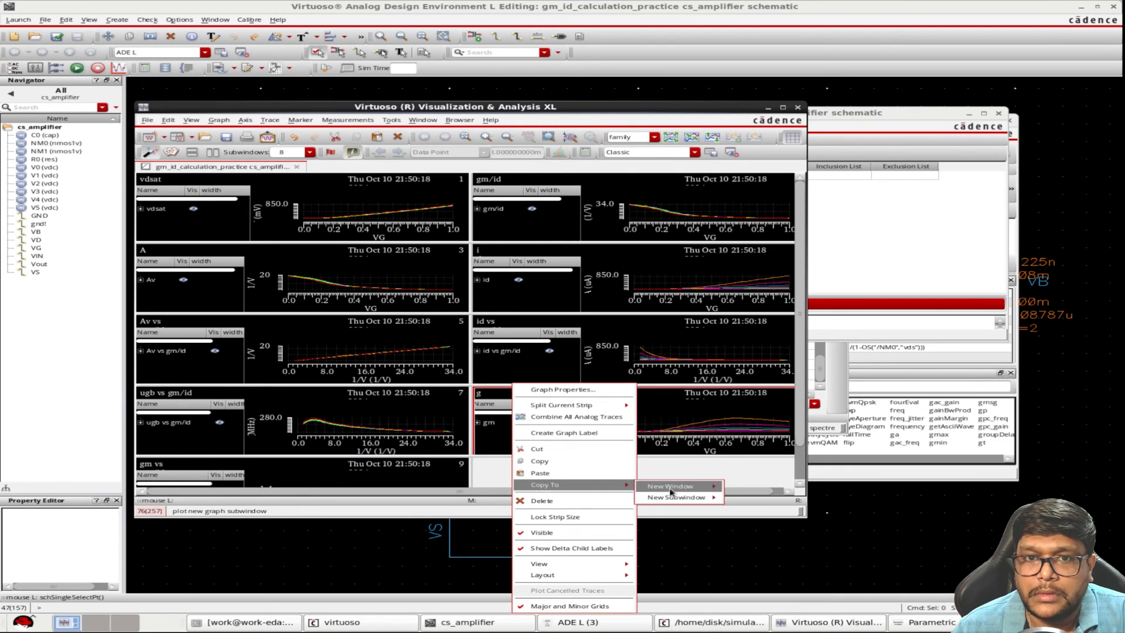
pyautogui.click(744, 490)
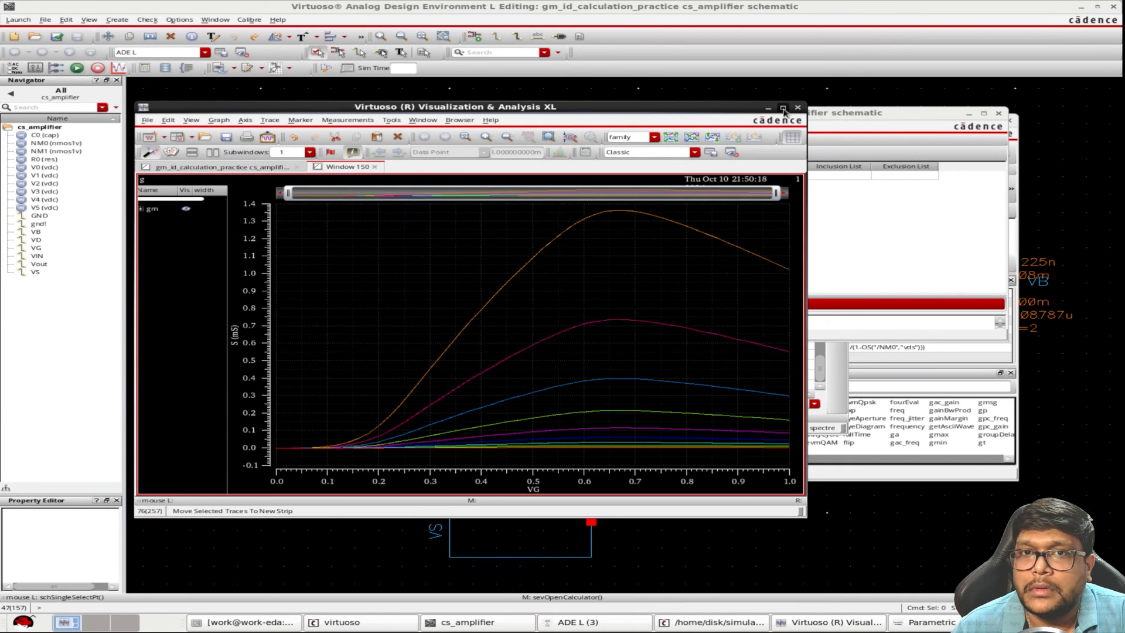
# Read gm for each width of the 120n to 30u sweep with a vertical marker at VG 208m, and close the plot window
pyautogui.click(783, 107)
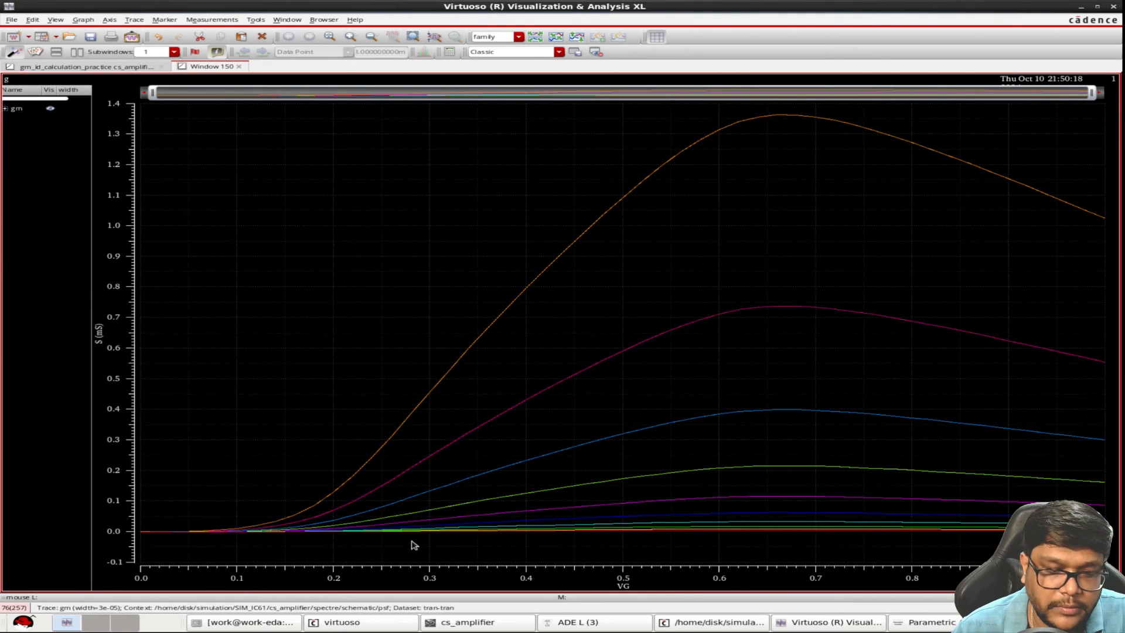
pyautogui.press('v')
pyautogui.press('q')
pyautogui.moveTo(138, 45); pyautogui.dragTo(58, 47)
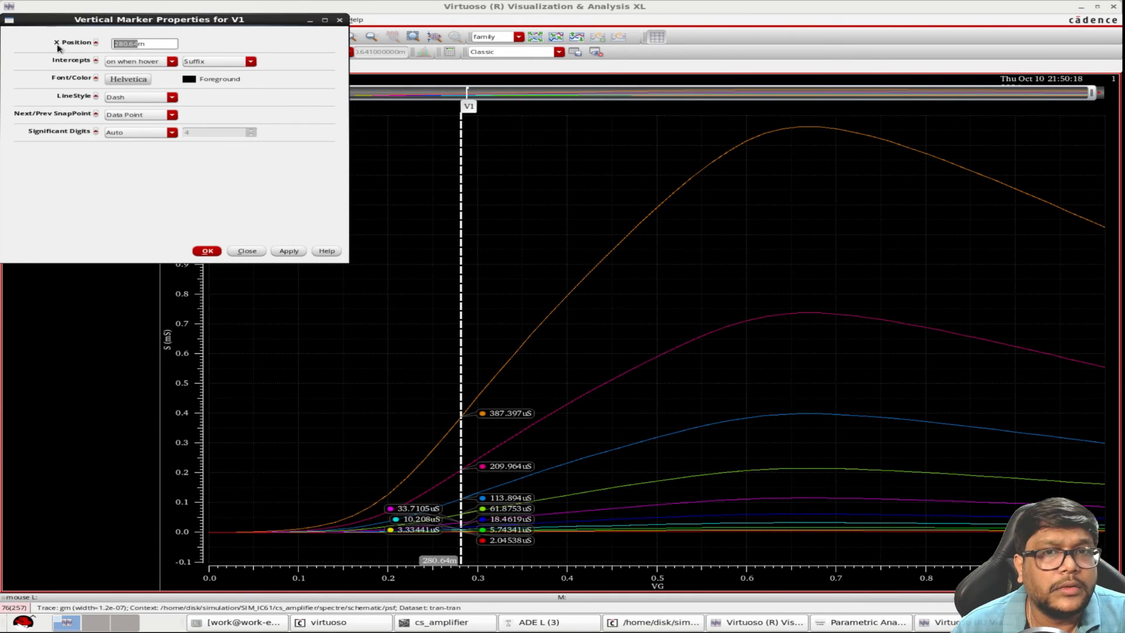
pyautogui.write('208m')
pyautogui.press('Return')
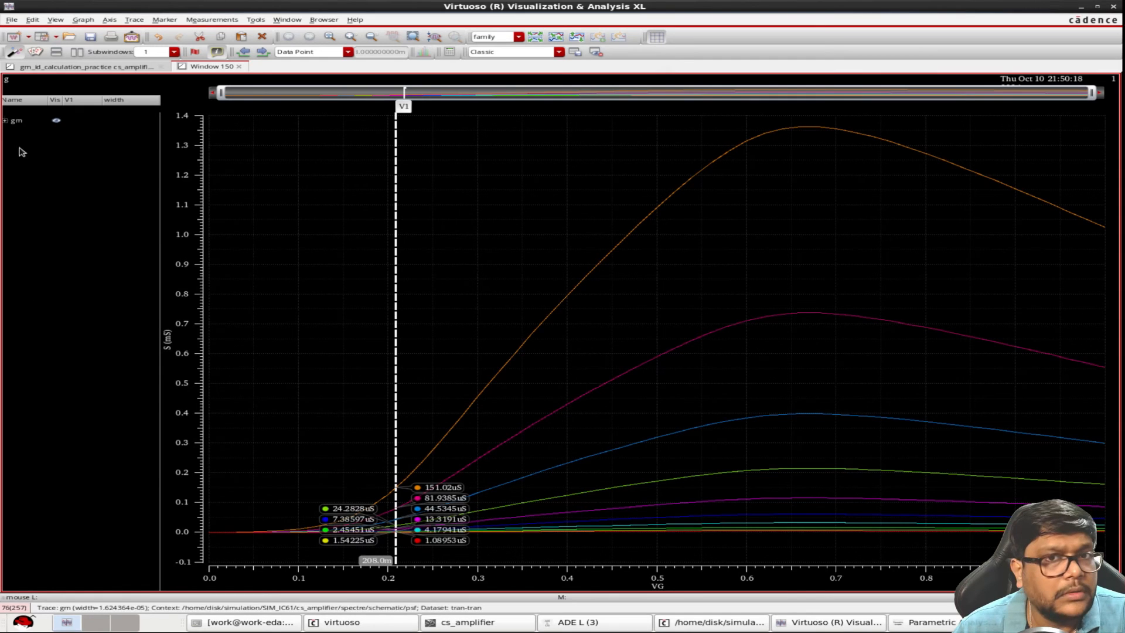
pyautogui.click(6, 121)
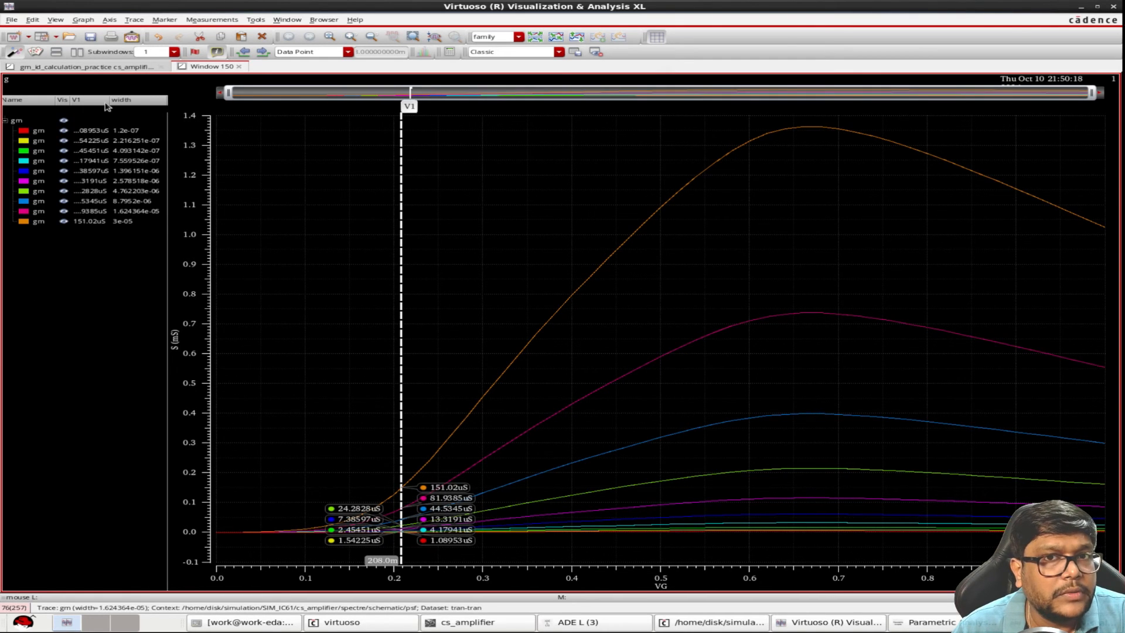
pyautogui.moveTo(114, 102); pyautogui.dragTo(113, 105)
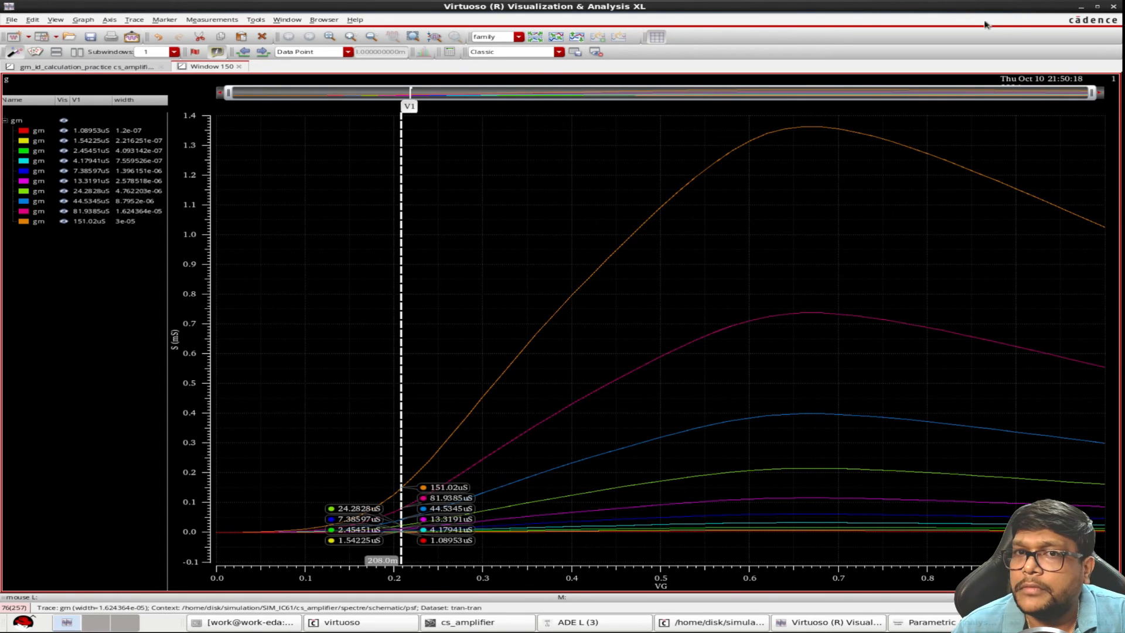
pyautogui.click(1114, 6)
# Narrow the width sweep to run from 10u to 15u and run the parametric analysis
pyautogui.click(614, 177)
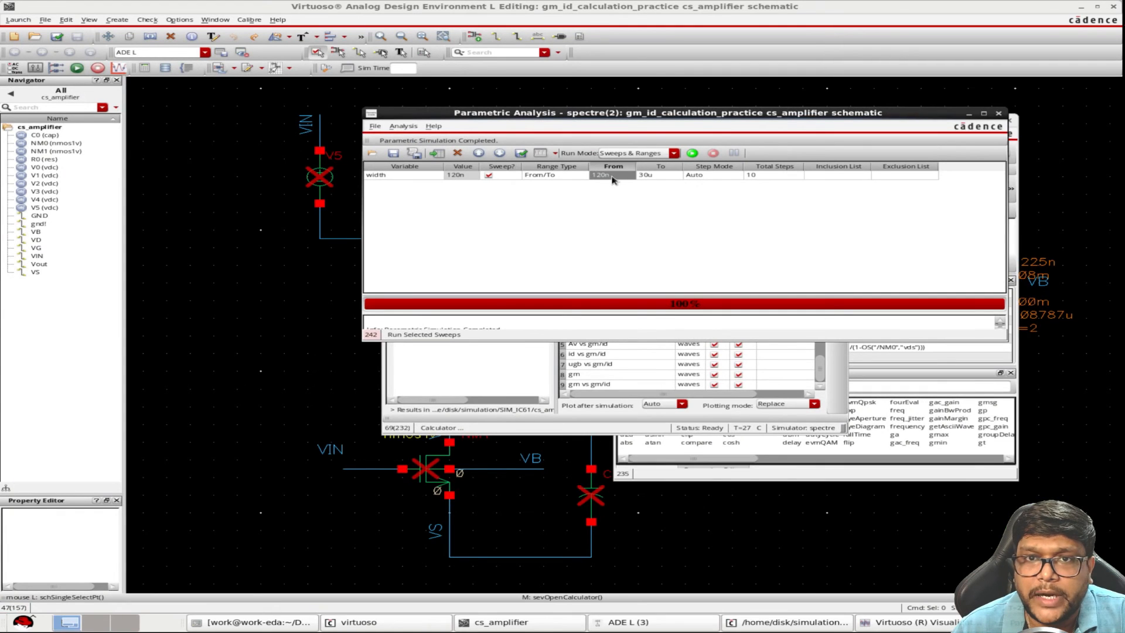
pyautogui.click(612, 177)
pyautogui.write('10u')
pyautogui.click(665, 176)
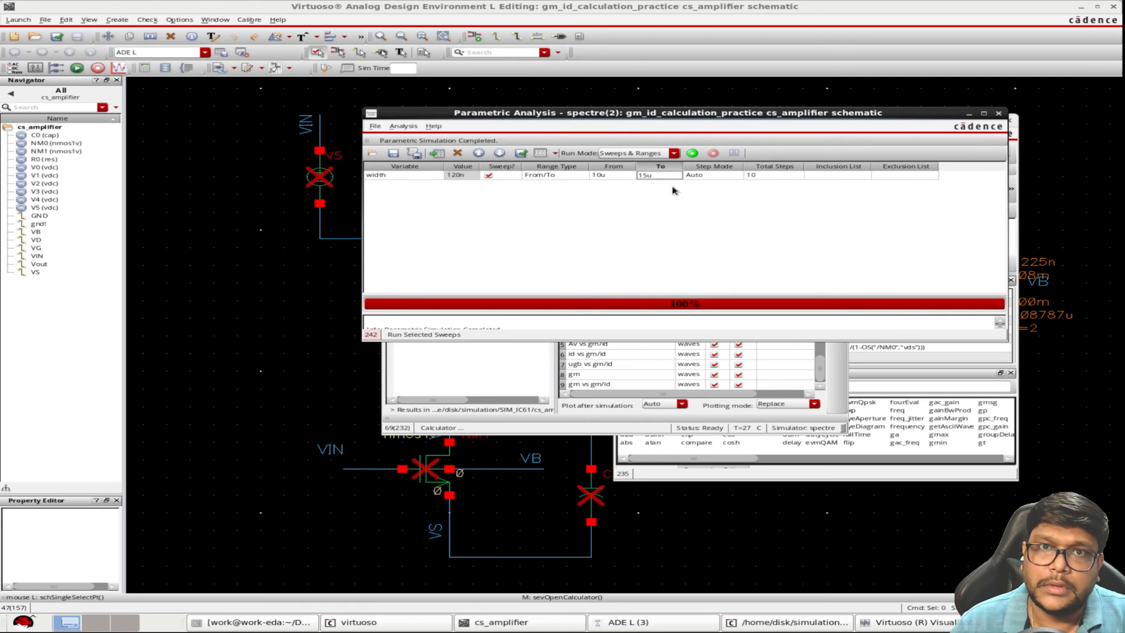
pyautogui.click(693, 153)
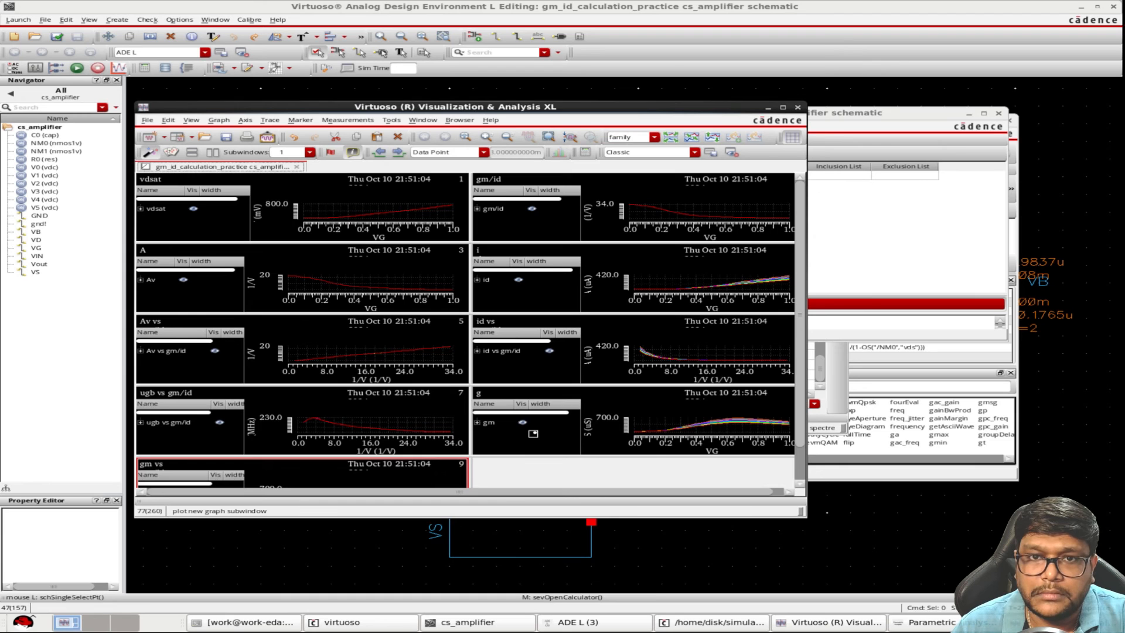
# Copy the gm graph of the 10u to 15u sweep to a new rectangular window
pyautogui.rightClick(533, 434)
pyautogui.moveTo(642, 485)
pyautogui.moveTo(722, 491)
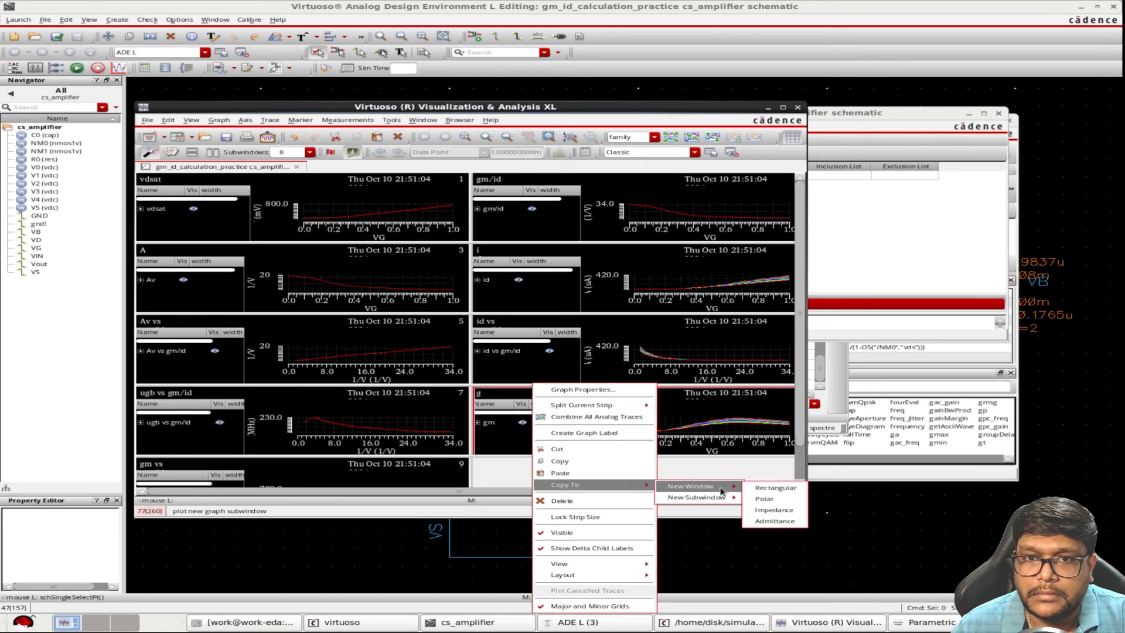
pyautogui.click(774, 487)
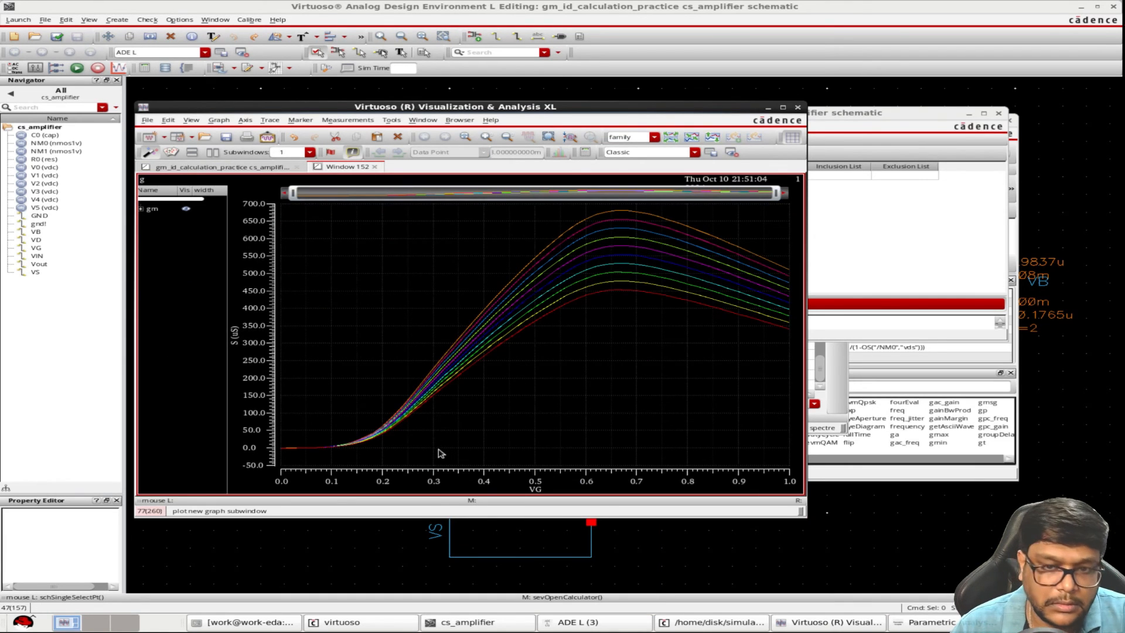
# Place a vertical marker at VG 208m, expand the traces to compare gm across the 10u to 15u widths, and close the window
pyautogui.press('v')
pyautogui.doubleClick(491, 188)
pyautogui.moveTo(134, 45); pyautogui.dragTo(40, 40)
pyautogui.write('208')
pyautogui.press('Return')
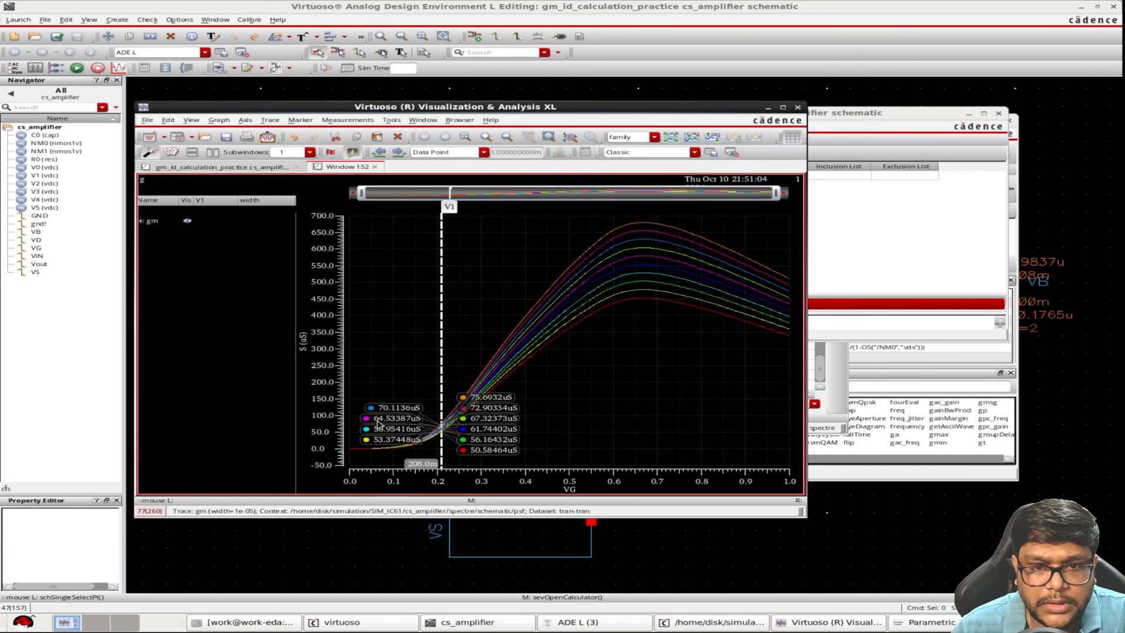
pyautogui.click(141, 221)
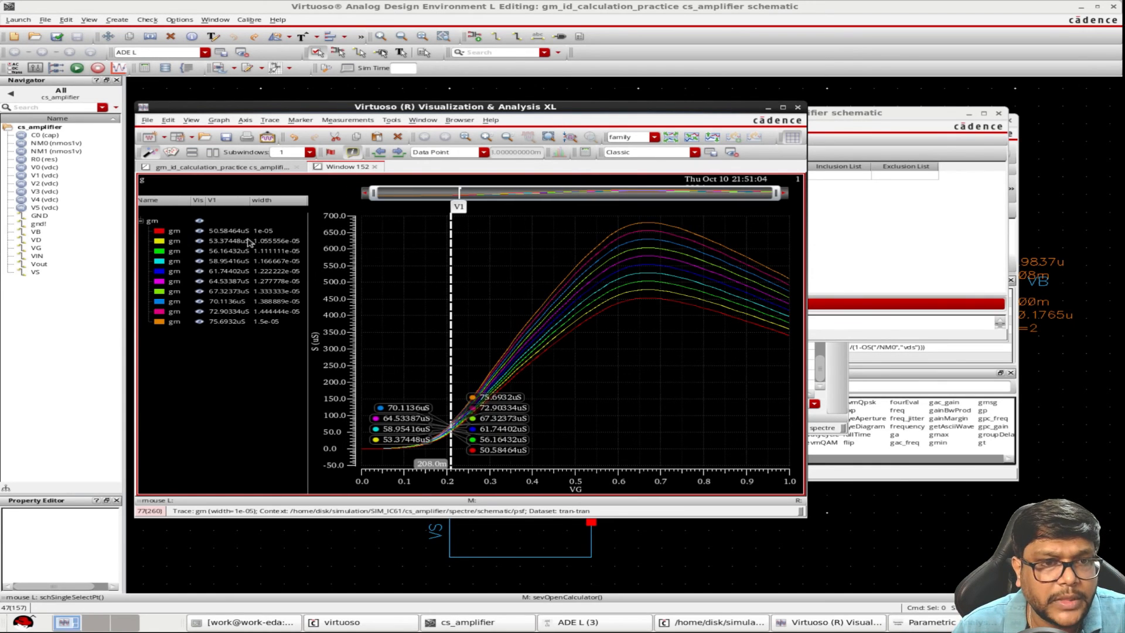
pyautogui.moveTo(251, 200); pyautogui.dragTo(257, 201)
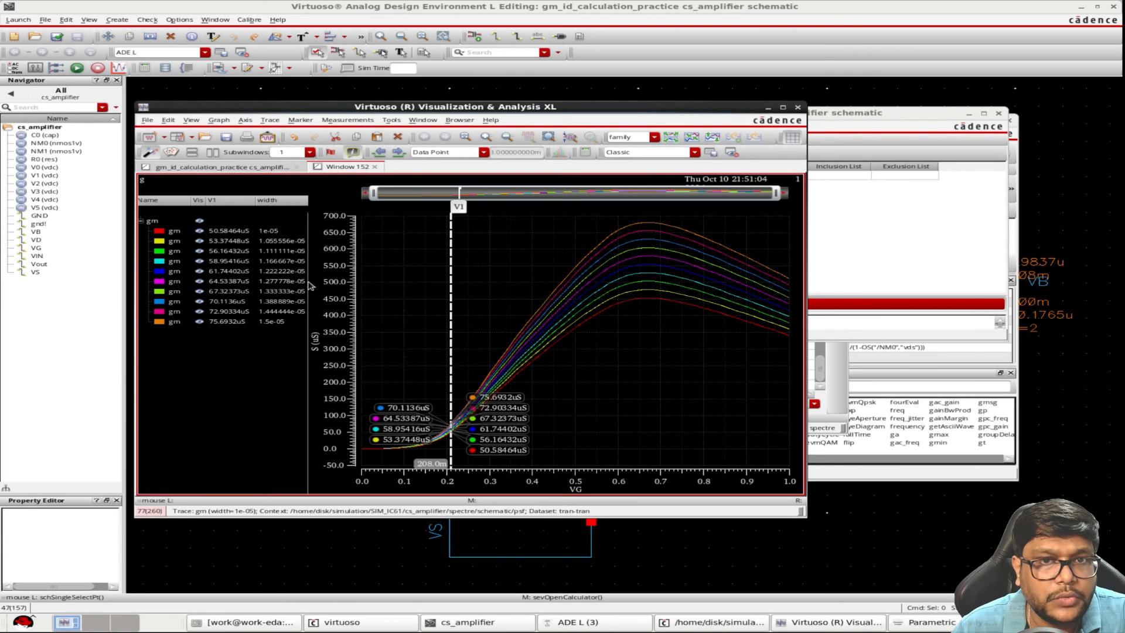
pyautogui.click(799, 108)
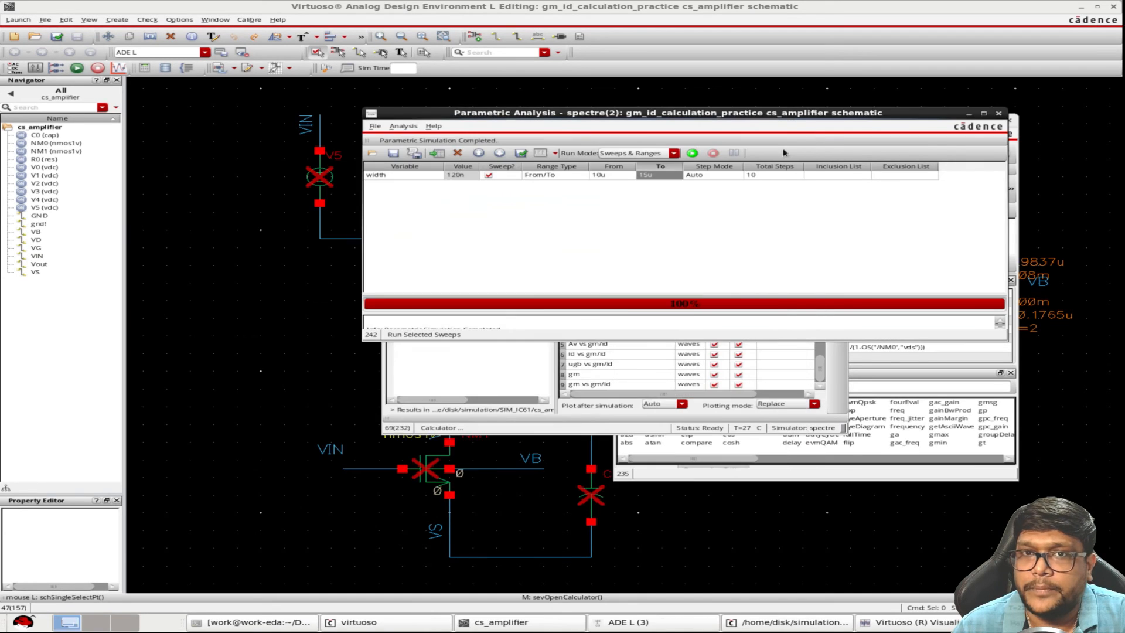
# Set the design variable width to 6.5u
pyautogui.click(503, 399)
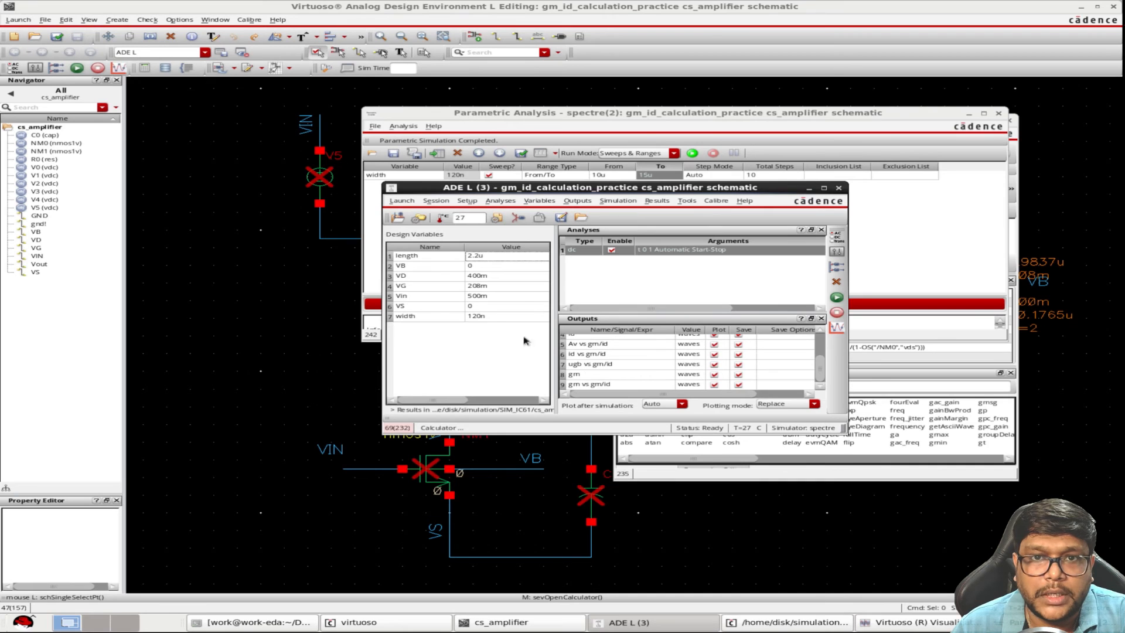
pyautogui.doubleClick(501, 317)
pyautogui.write('6.5u')
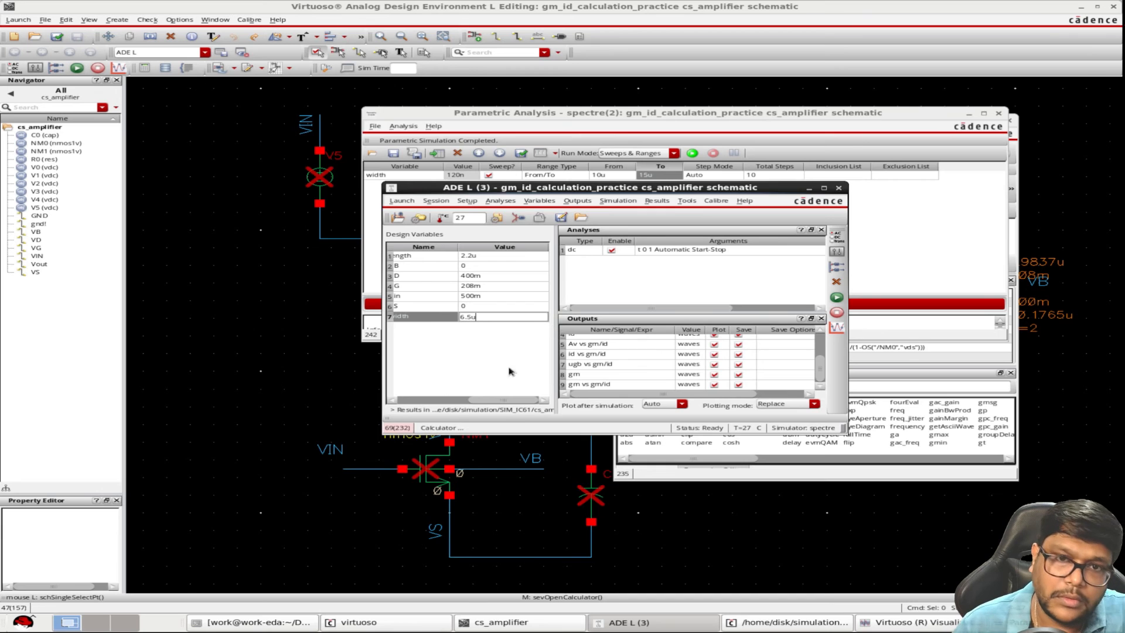
pyautogui.click(479, 359)
# Set the multiplier of transistor NM0 to 2, and check and save the schematic
pyautogui.click(328, 392)
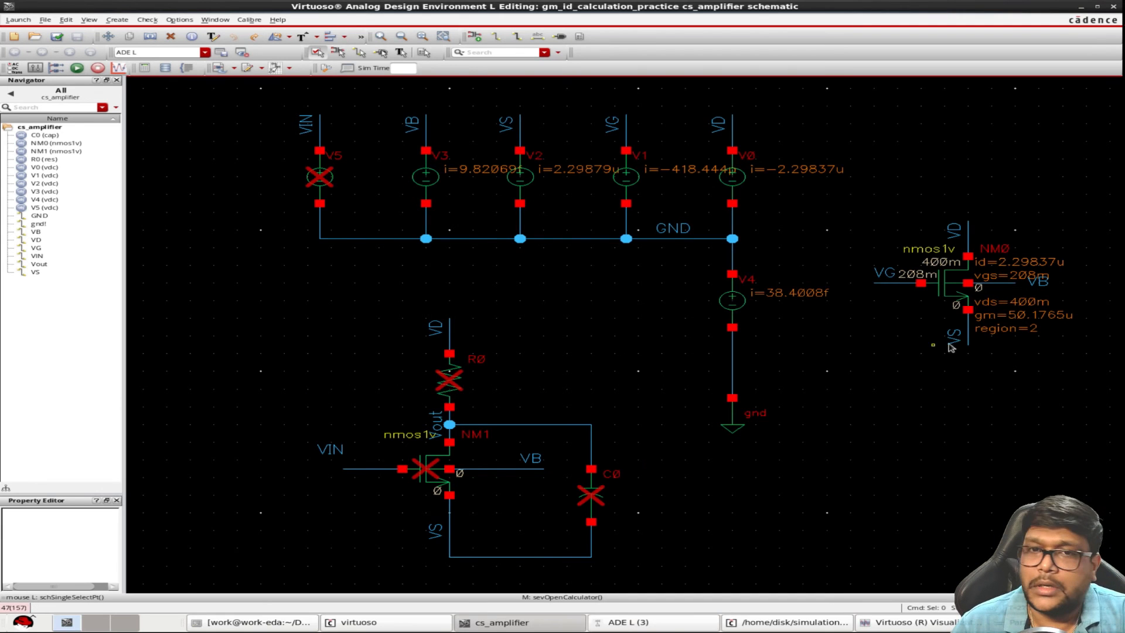
pyautogui.click(949, 283)
pyautogui.press('q')
pyautogui.doubleClick(311, 249)
pyautogui.write('2')
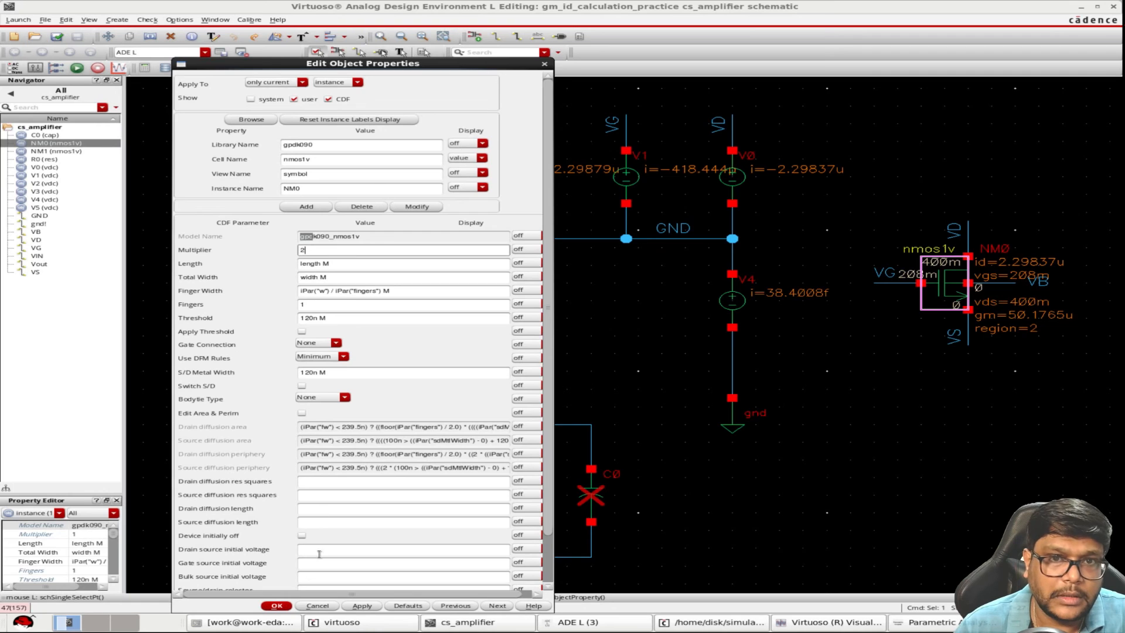
pyautogui.click(287, 606)
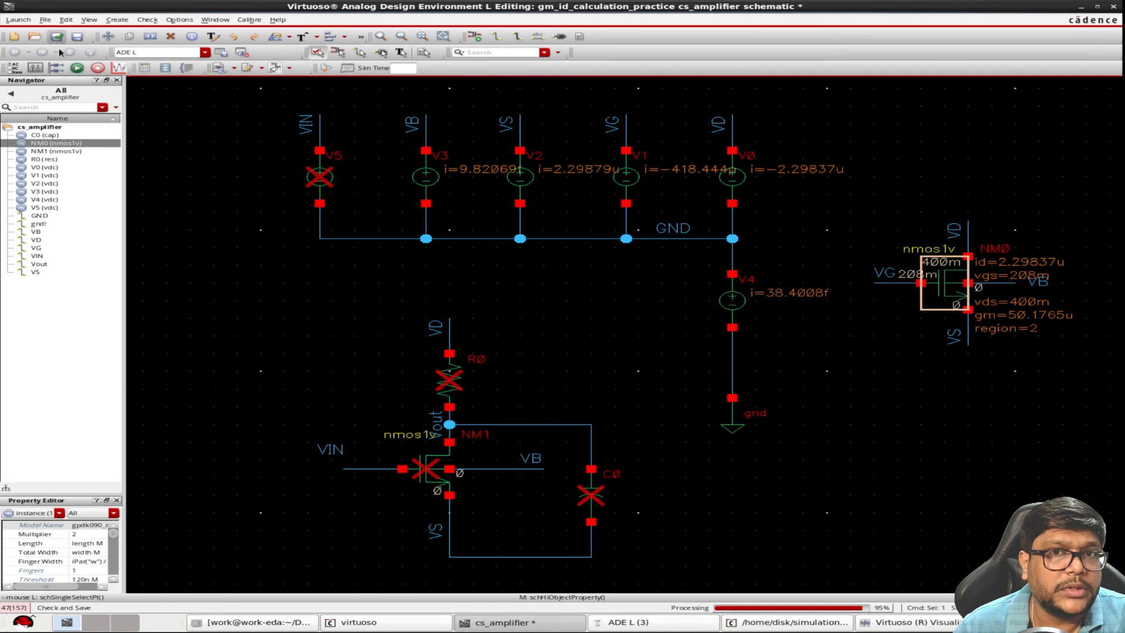
# Run the simulation and place a vertical marker at 208m on the graphs plotted against VG
pyautogui.click(680, 624)
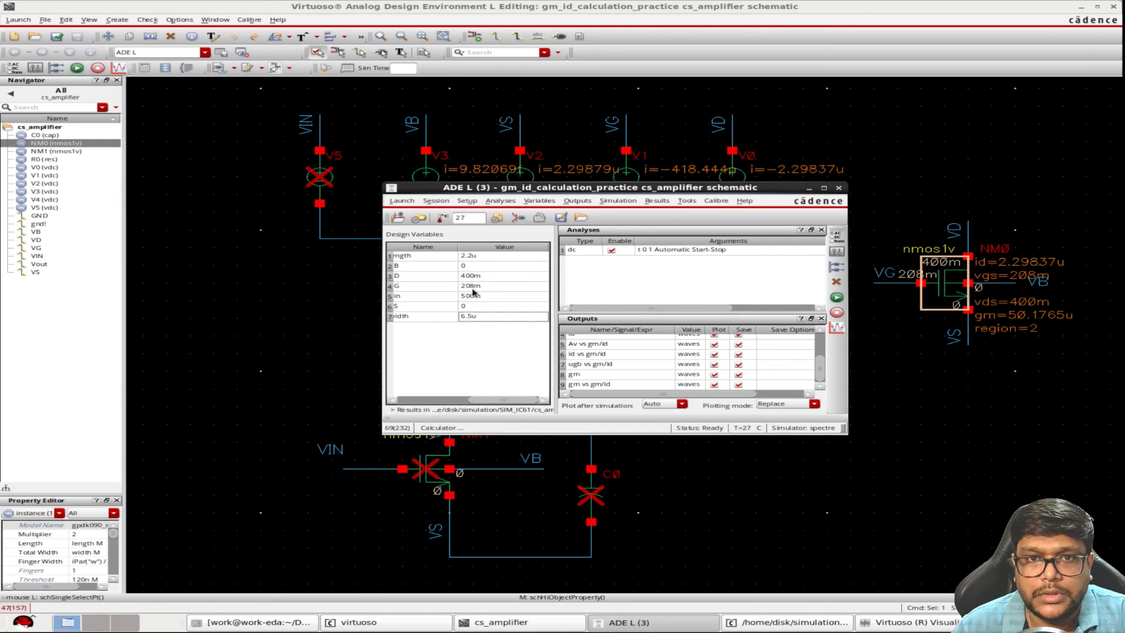
pyautogui.click(837, 298)
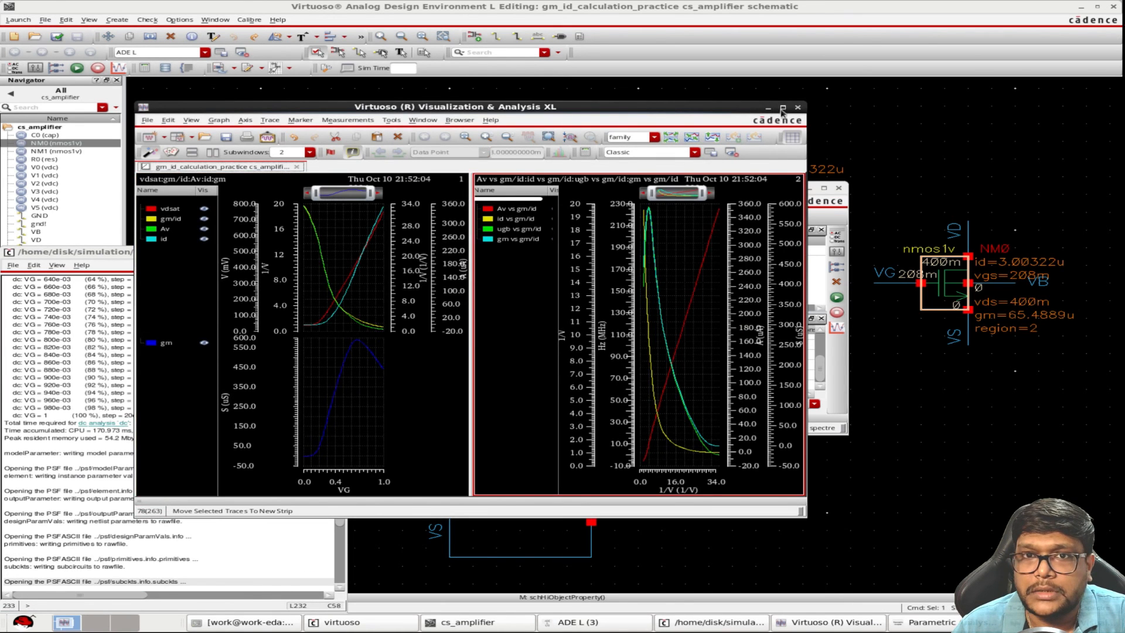
pyautogui.click(783, 107)
pyautogui.click(260, 553)
pyautogui.press('v')
pyautogui.press('q')
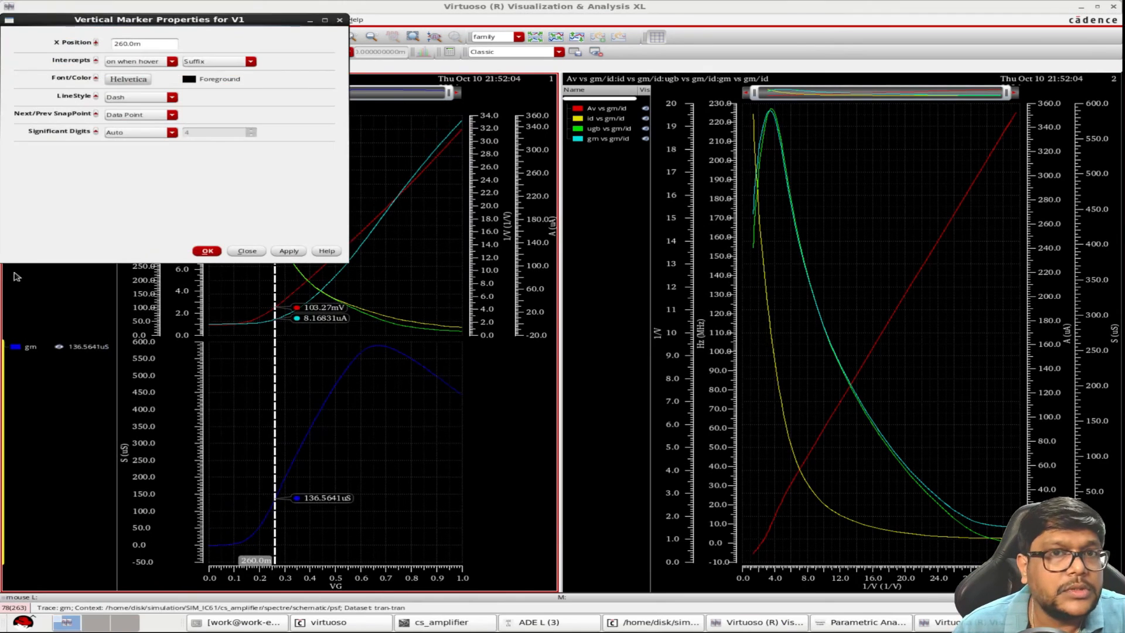
pyautogui.moveTo(137, 44); pyautogui.dragTo(99, 52)
pyautogui.write('208')
pyautogui.press('Return')
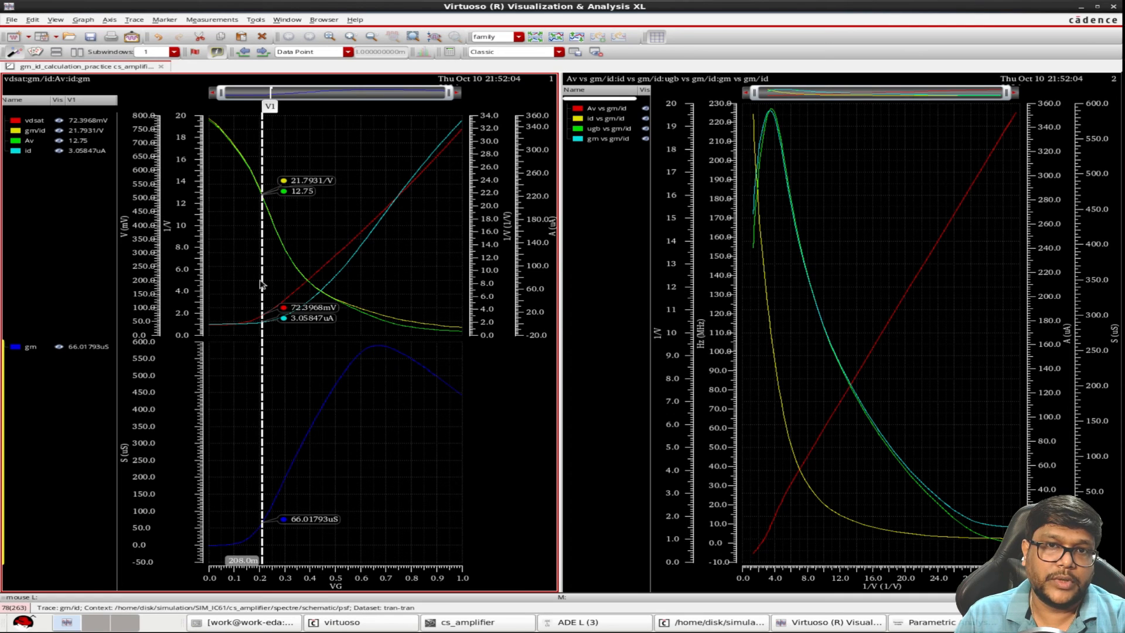
# Move the VG marker to about 247m and place a vertical marker at 18 on the graphs plotted against gm/id
pyautogui.moveTo(264, 281); pyautogui.dragTo(273, 279)
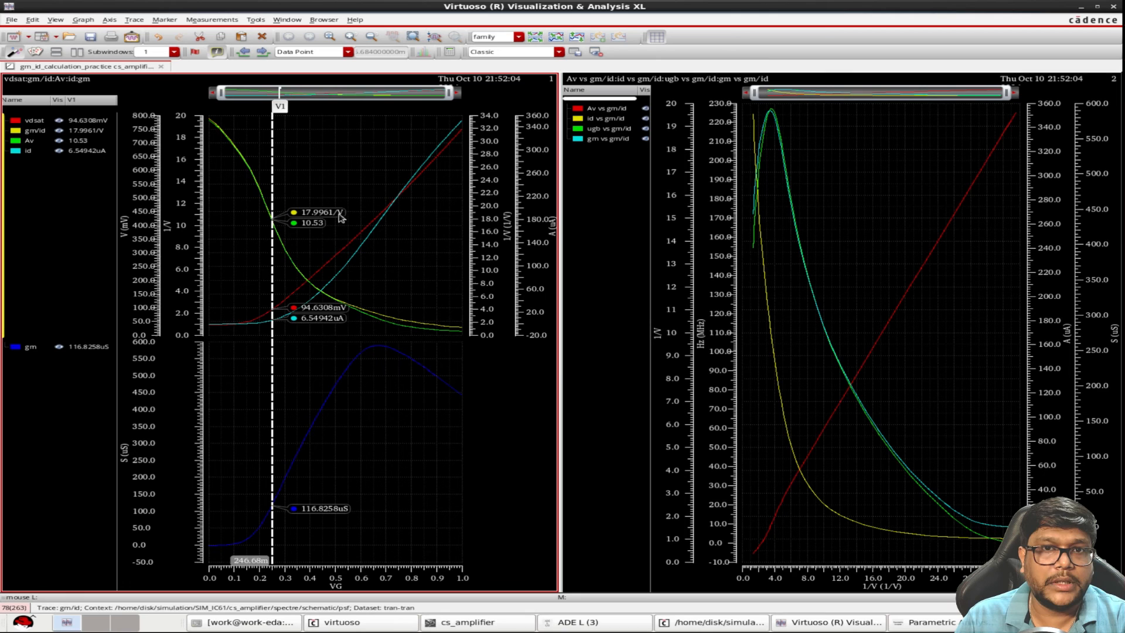
pyautogui.moveTo(248, 170)
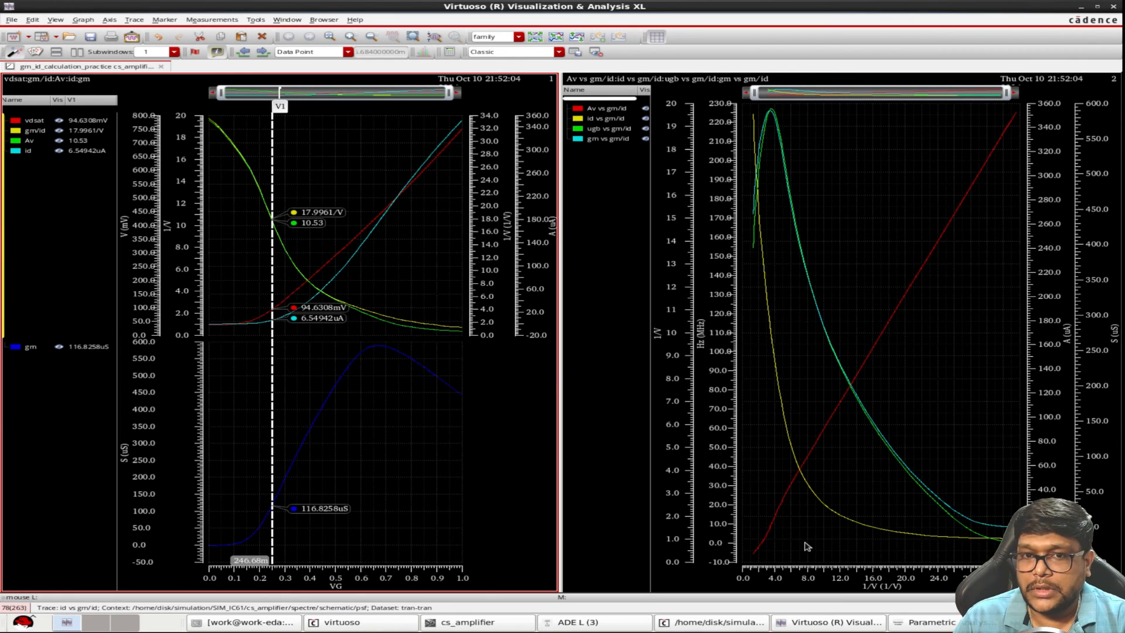
pyautogui.click(806, 543)
pyautogui.press('v')
pyautogui.press('q')
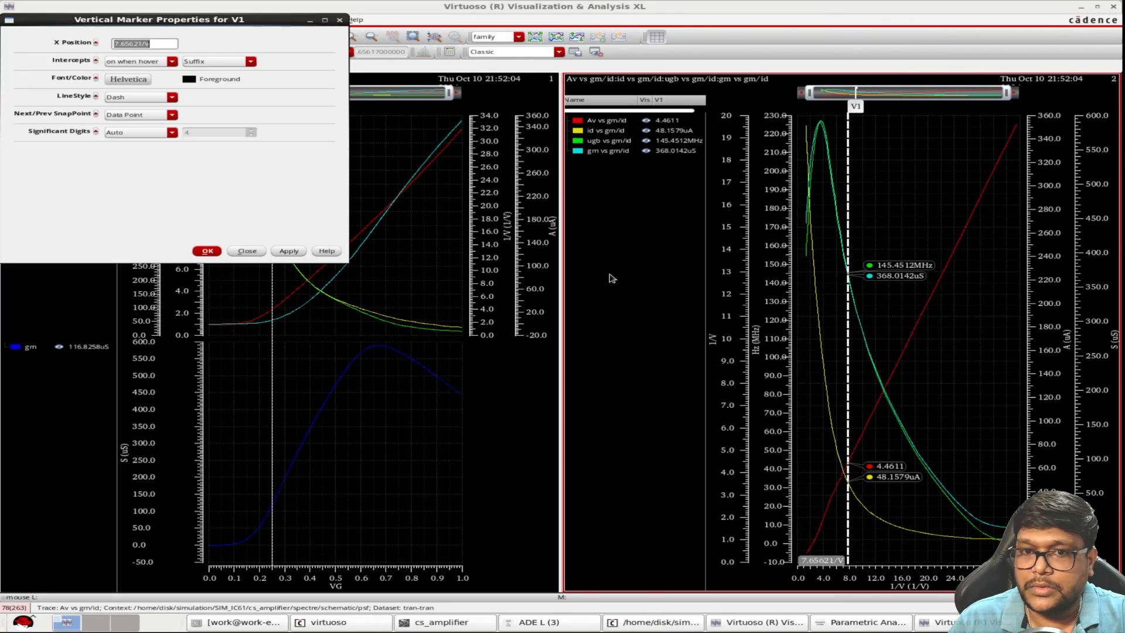
pyautogui.moveTo(144, 44); pyautogui.dragTo(66, 45)
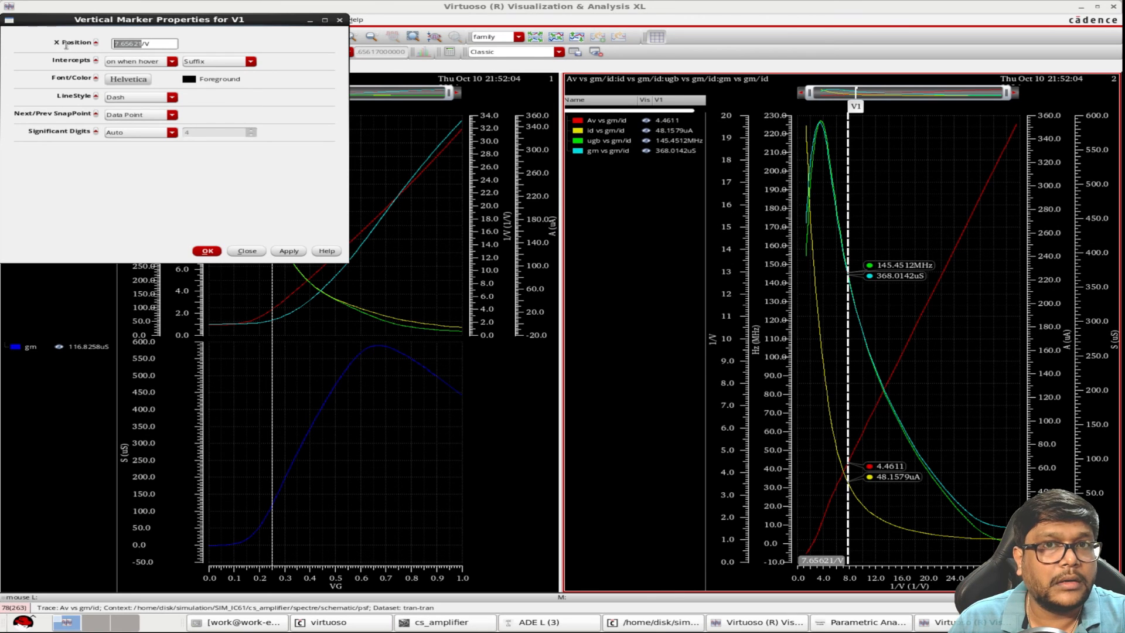
pyautogui.moveTo(146, 18)
pyautogui.mouseDown()
pyautogui.moveTo(357, 111)
pyautogui.moveTo(385, 347)
pyautogui.moveTo(515, 264)
pyautogui.mouseUp()
pyautogui.write('18')
pyautogui.press('Return')
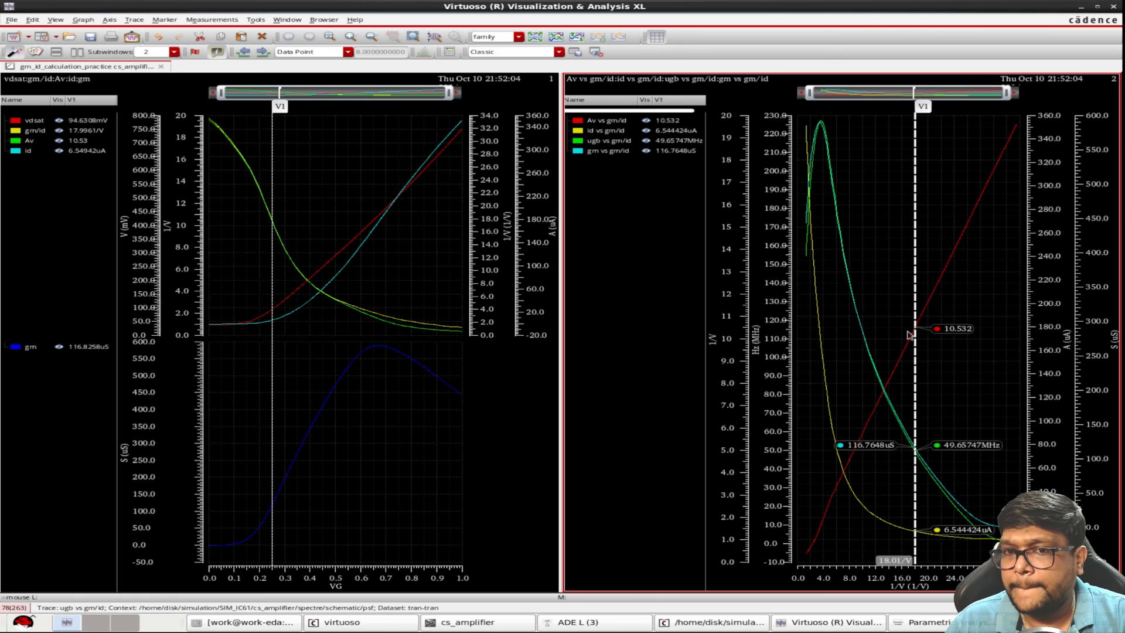
pyautogui.click(273, 545)
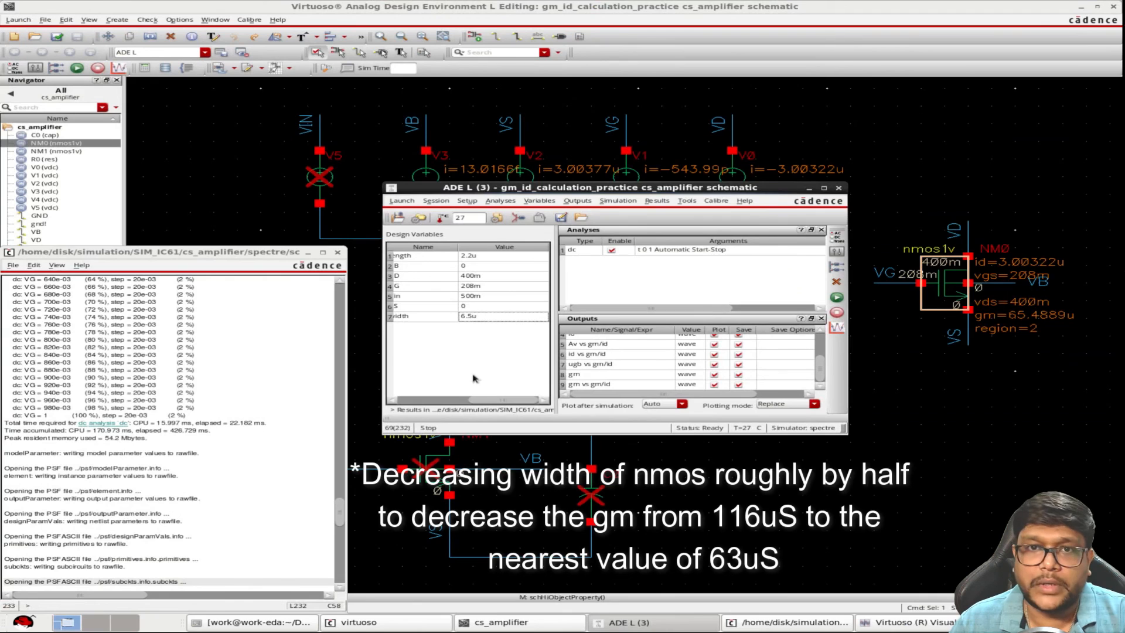
# Set the design variable width to 3.2u and rerun the simulation
pyautogui.click(471, 318)
pyautogui.click(470, 319)
pyautogui.moveTo(471, 318); pyautogui.dragTo(450, 318)
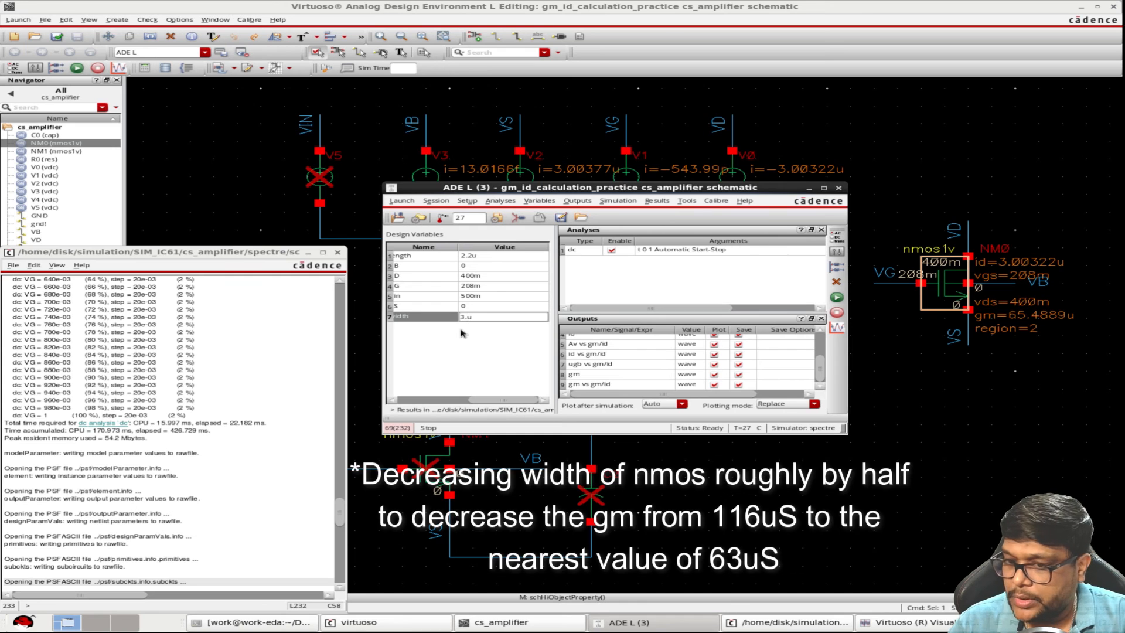
pyautogui.press('Return')
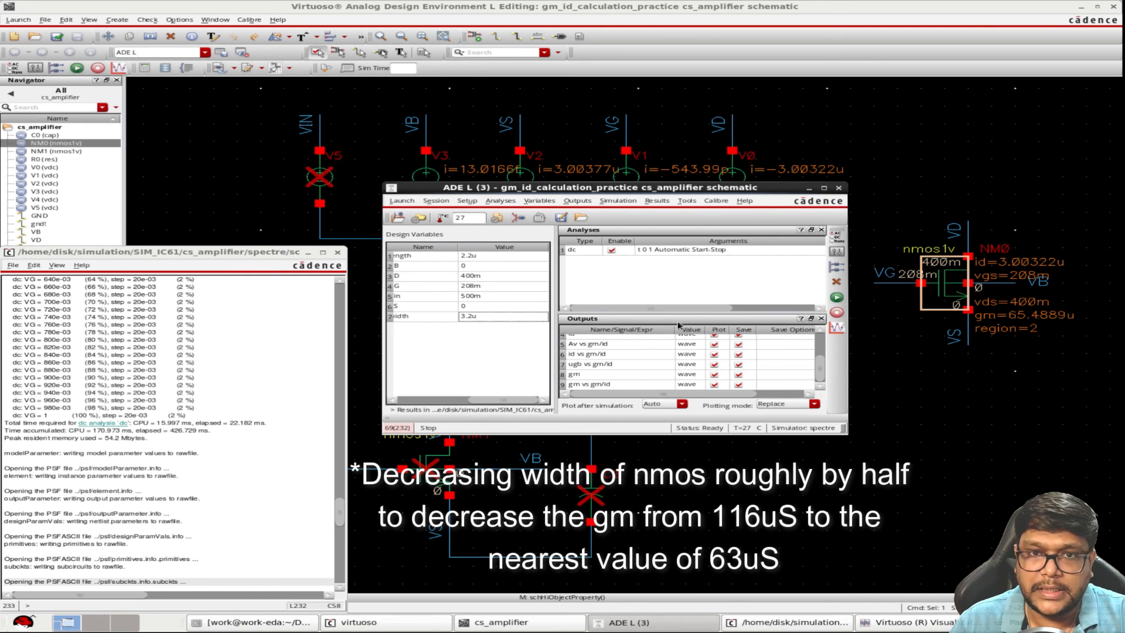
pyautogui.click(835, 297)
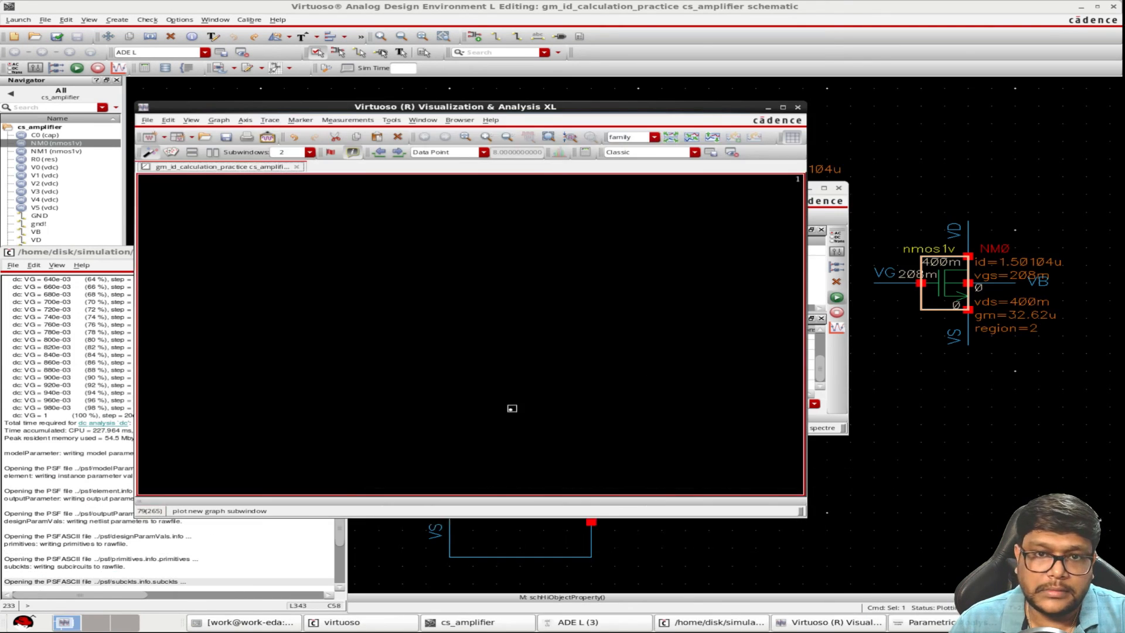
# Place a vertical marker at 208m on the graphs plotted against VG, and move it to about 254.64m
pyautogui.click(784, 108)
pyautogui.press('v')
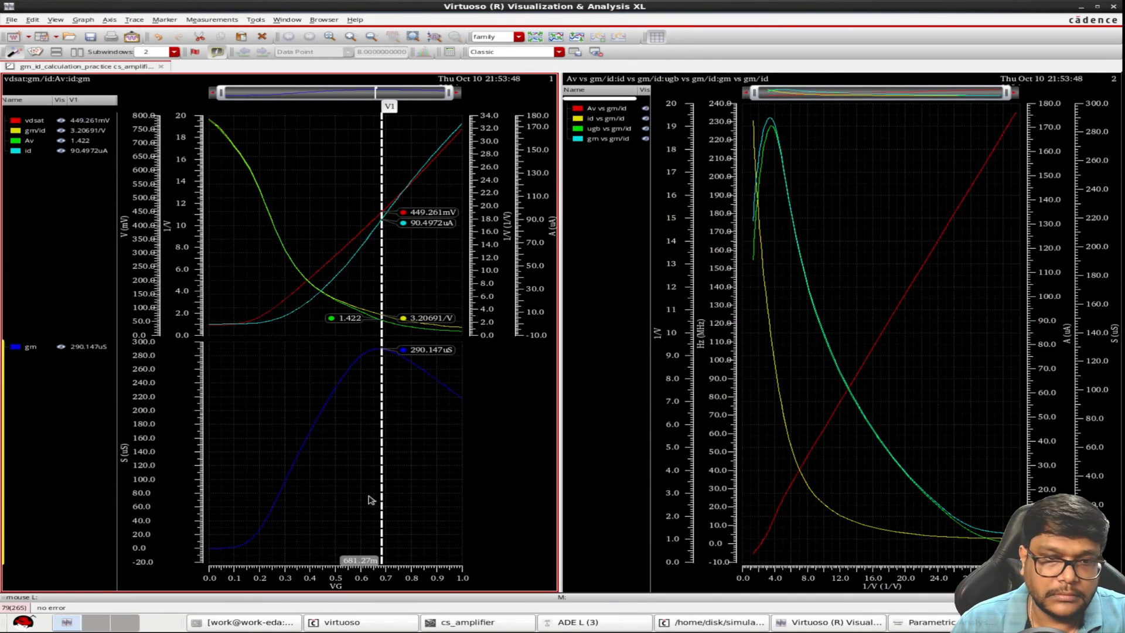
pyautogui.click(377, 493)
pyautogui.doubleClick(381, 491)
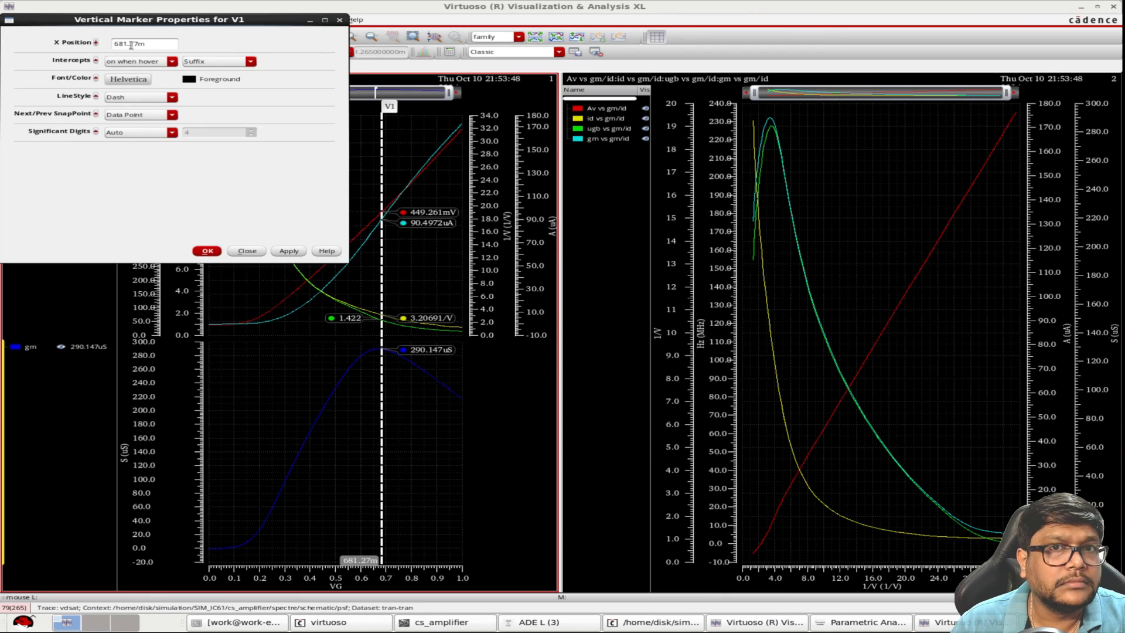
pyautogui.moveTo(138, 44); pyautogui.dragTo(112, 44)
pyautogui.write('2')
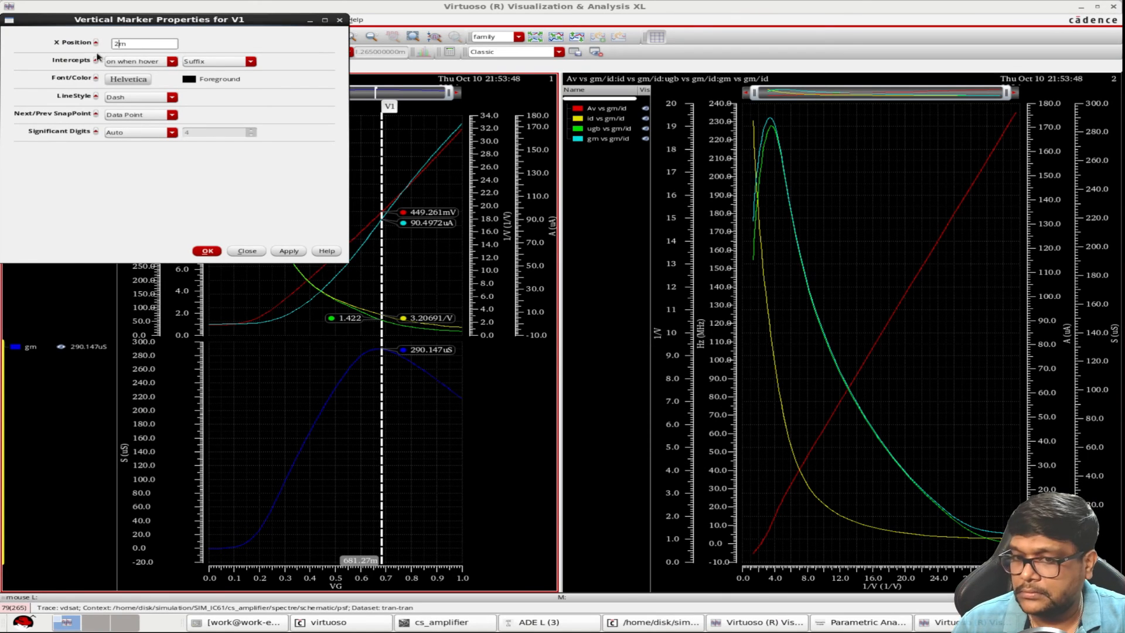
pyautogui.write('08')
pyautogui.press('Return')
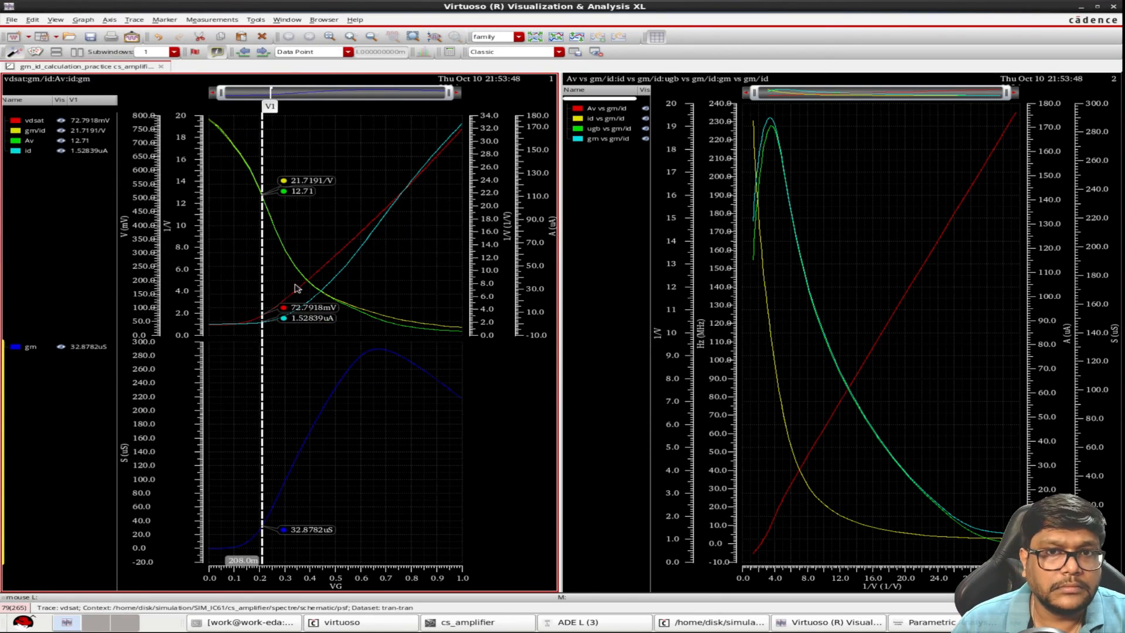
pyautogui.moveTo(264, 394); pyautogui.dragTo(277, 389)
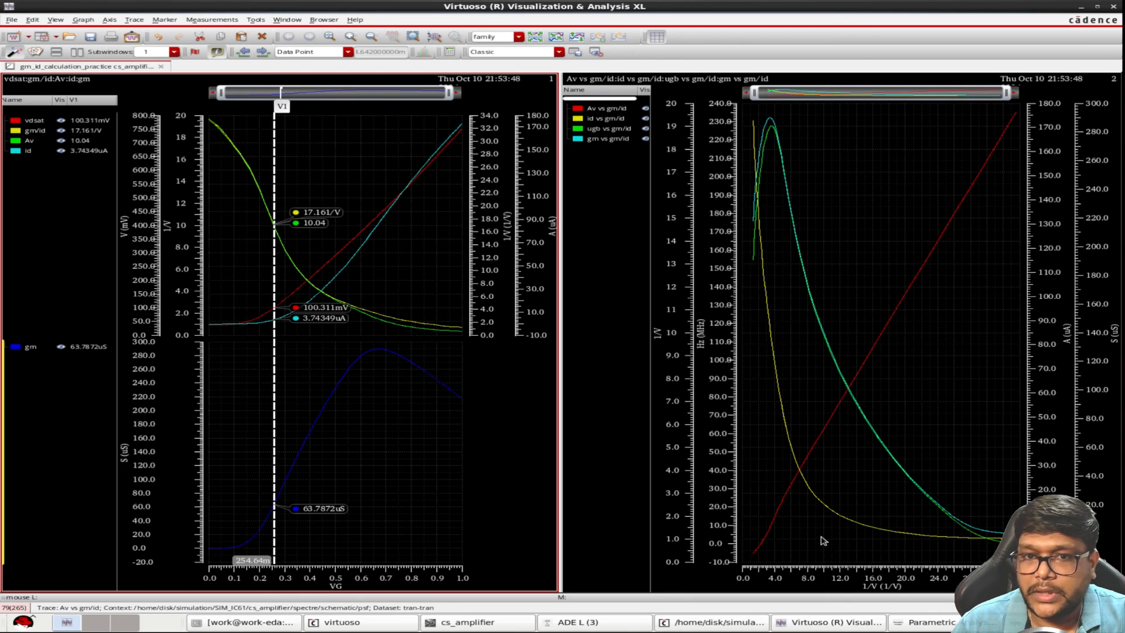
# Place a vertical marker at 17.161 on the graphs plotted against gm/id, and close the graph window
pyautogui.click(808, 544)
pyautogui.press('v')
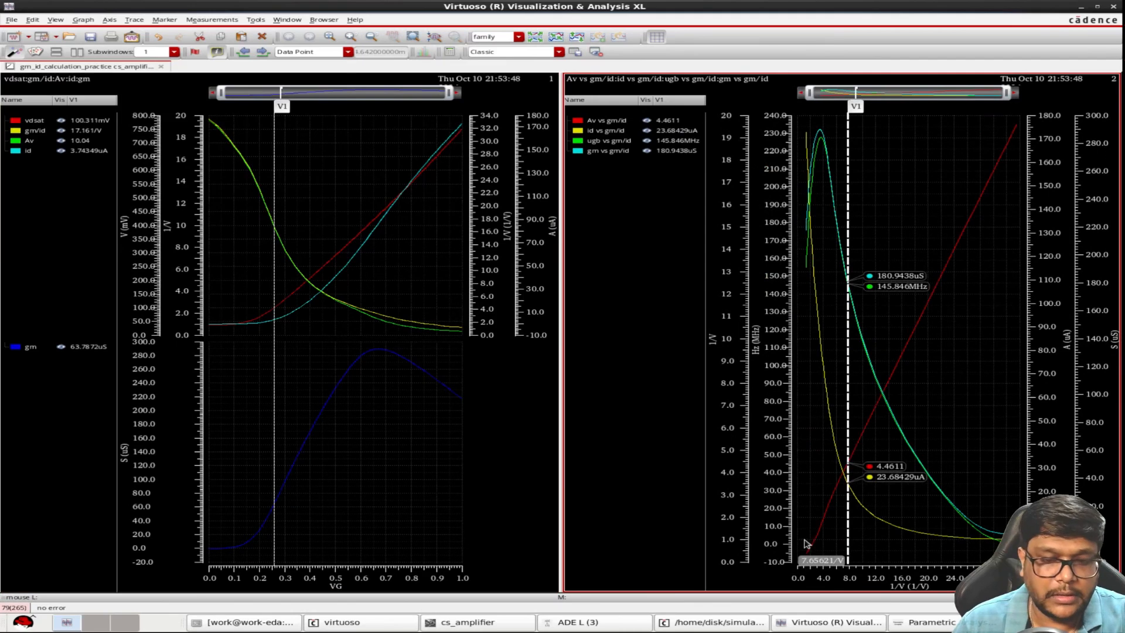
pyautogui.press('q')
pyautogui.moveTo(144, 45); pyautogui.dragTo(74, 48)
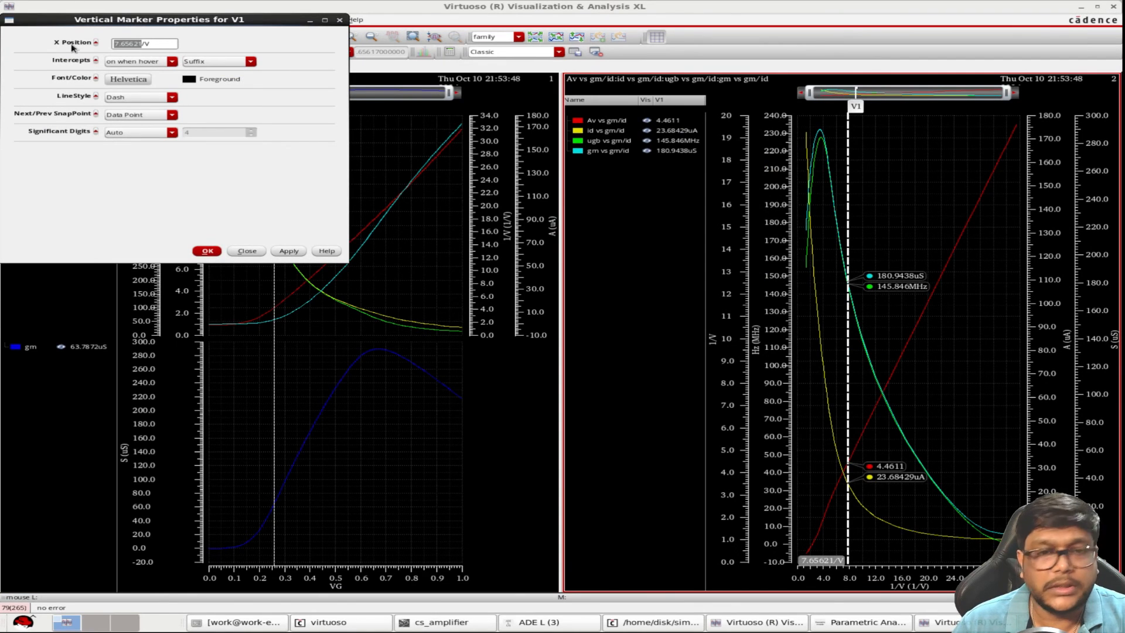
pyautogui.write('17')
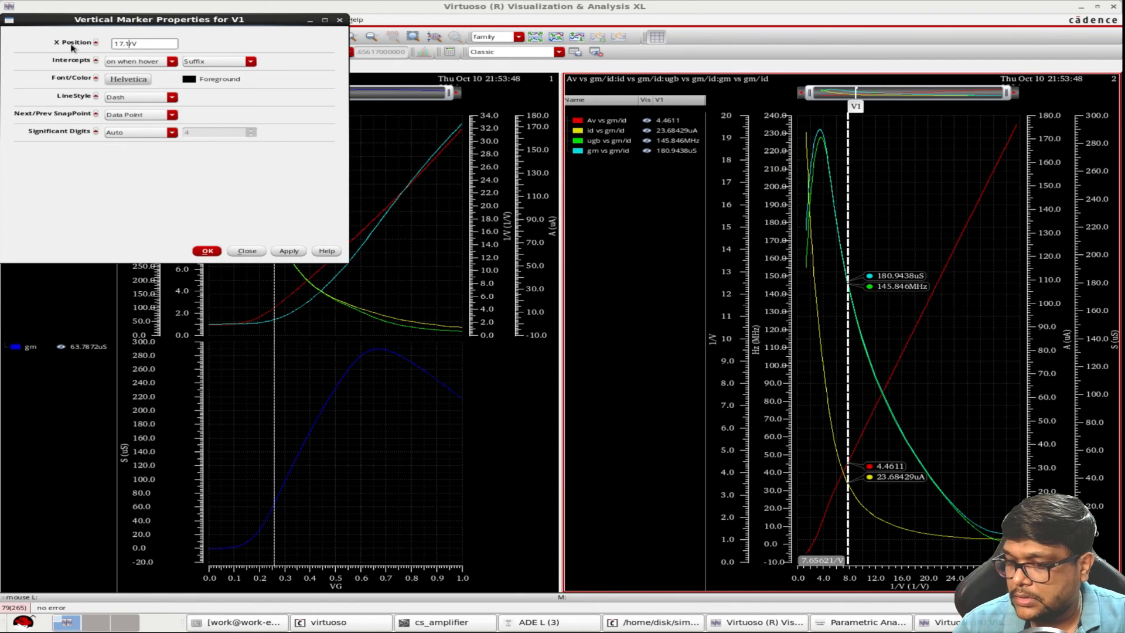
pyautogui.press('Return')
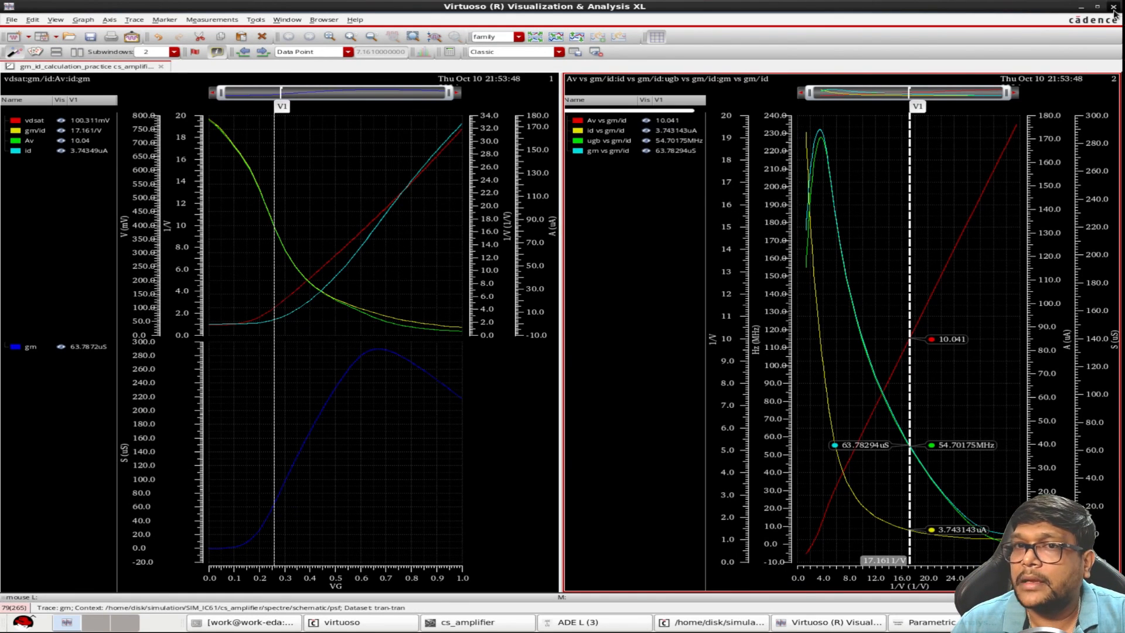
pyautogui.click(1114, 7)
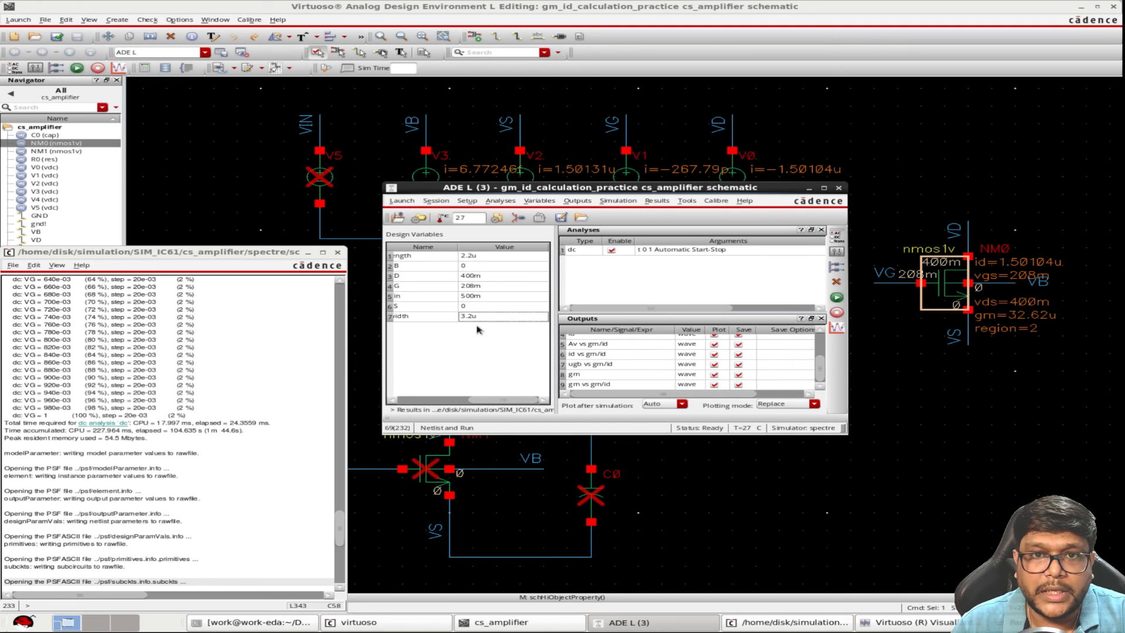
# Set the design variables VG and Vin to 254m
pyautogui.doubleClick(473, 287)
pyautogui.moveTo(475, 287); pyautogui.dragTo(380, 286)
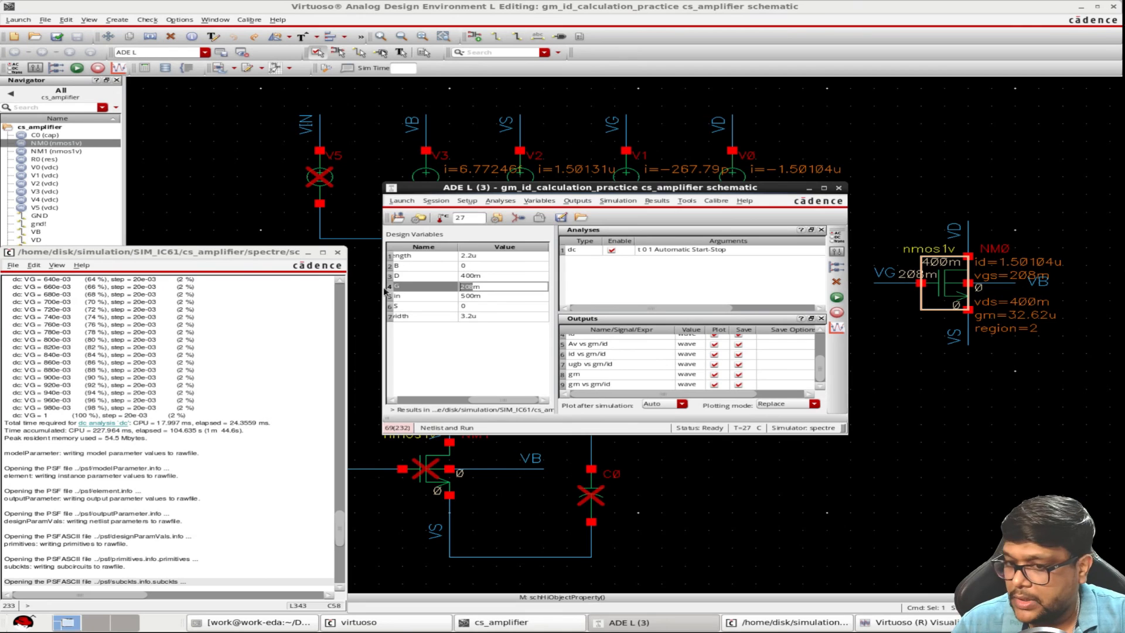
pyautogui.write('254')
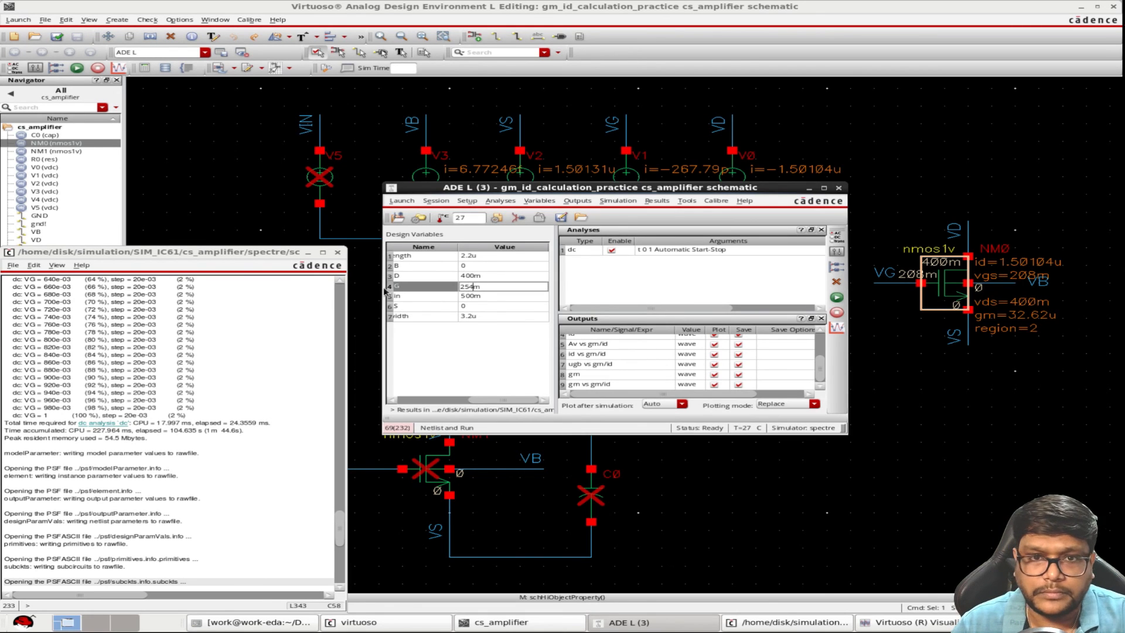
pyautogui.press('Return')
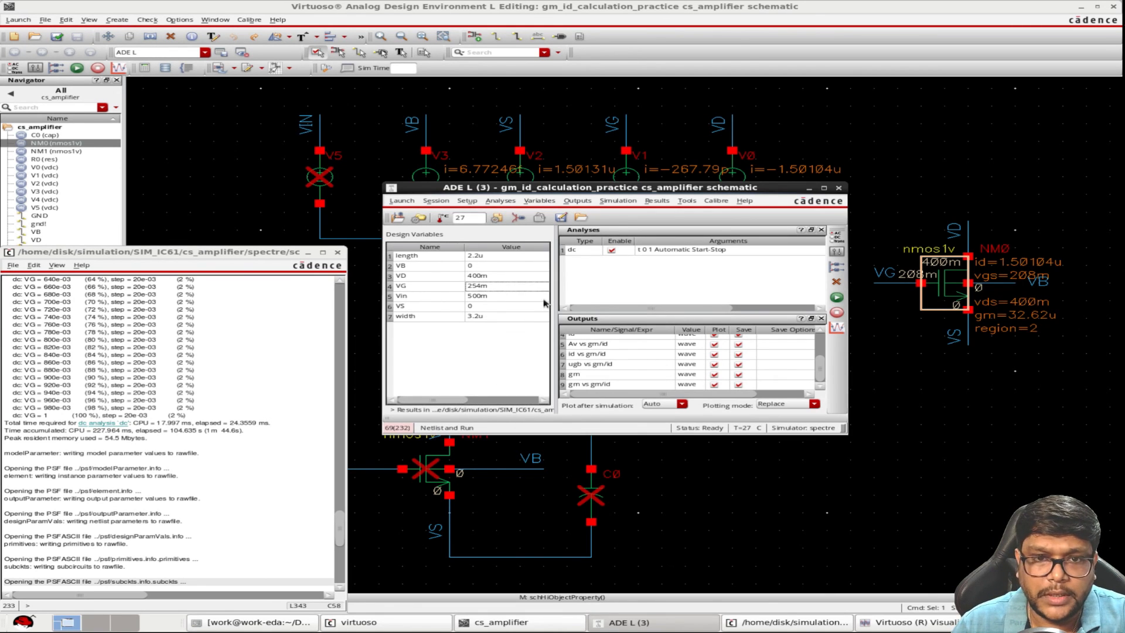
pyautogui.click(476, 298)
pyautogui.moveTo(474, 299); pyautogui.dragTo(431, 302)
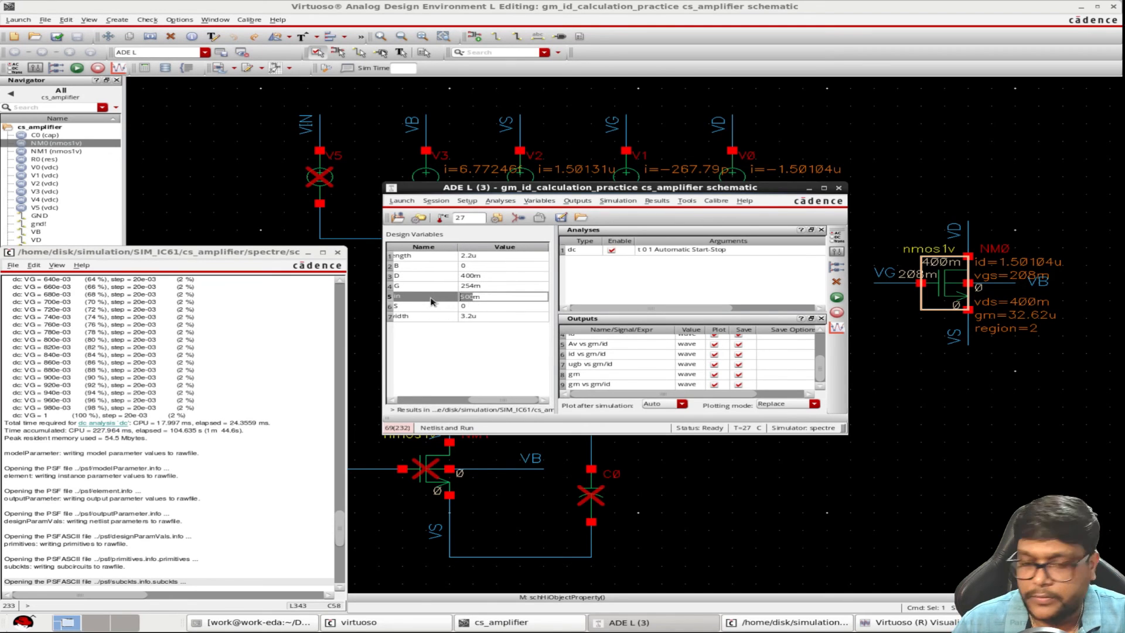
pyautogui.write('254')
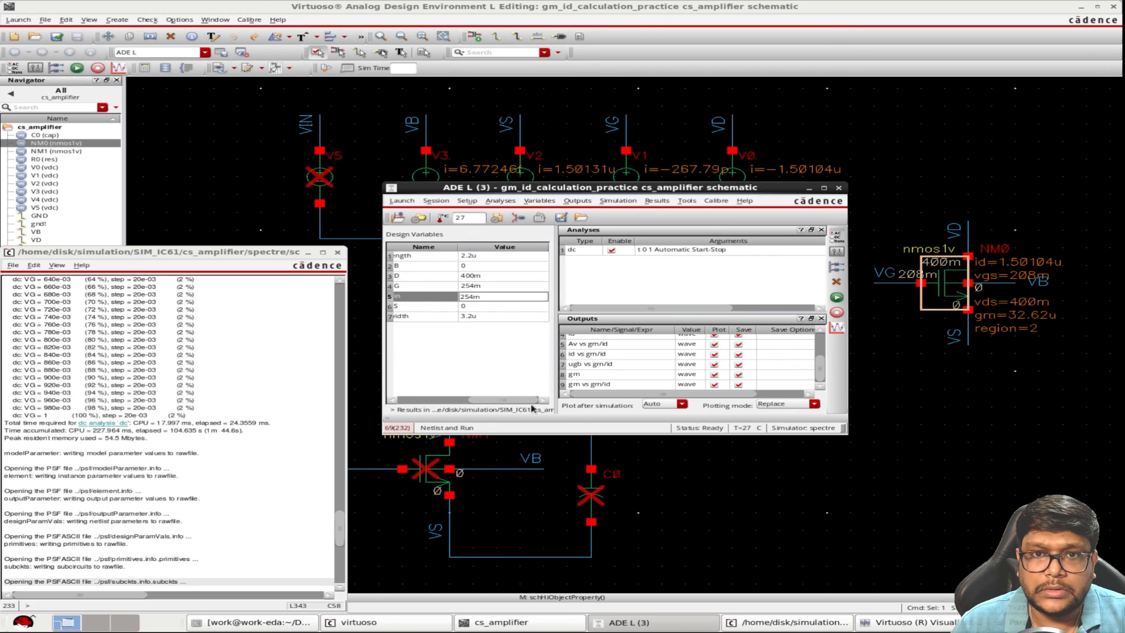
pyautogui.click(420, 339)
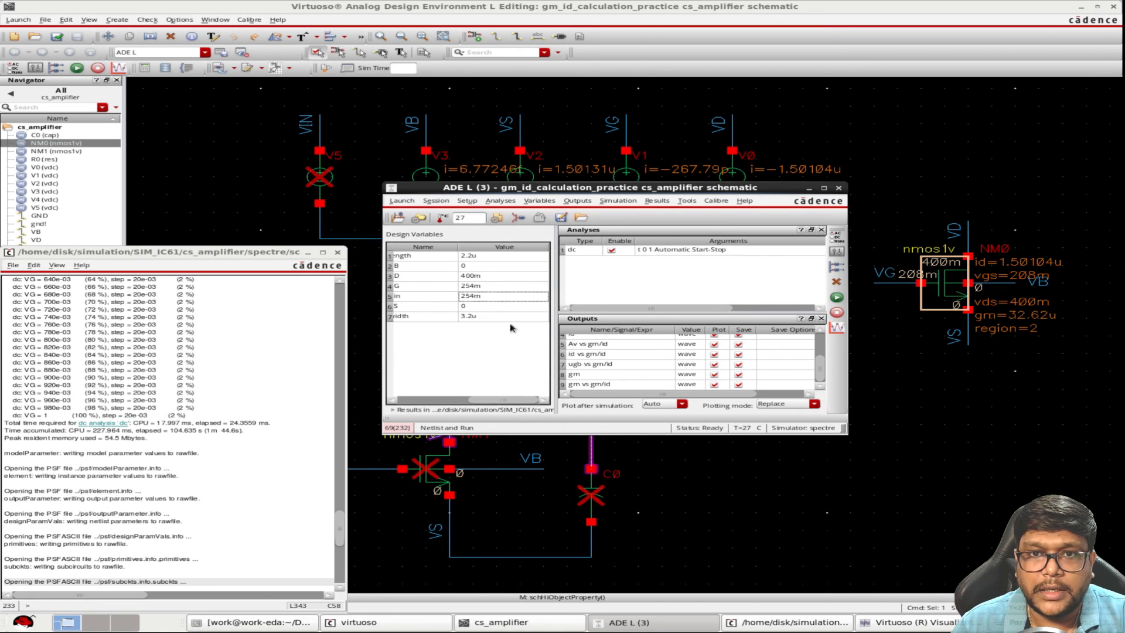
# Set the resistance of load resistor R0 to 160K Ohms, and check and save the schematic
pyautogui.click(703, 497)
pyautogui.click(704, 497)
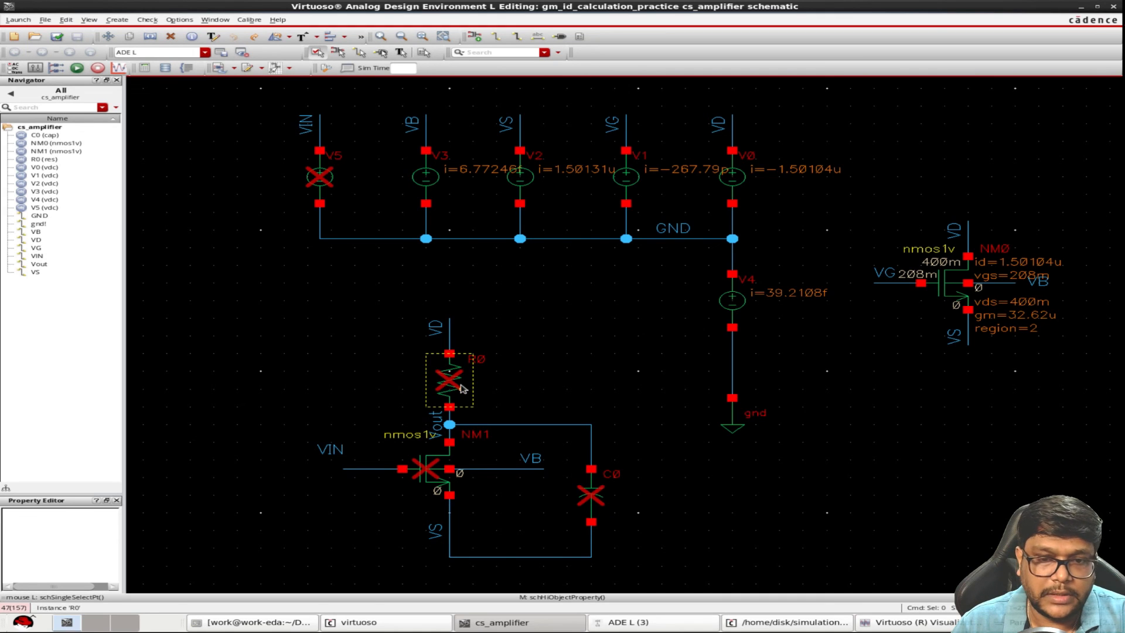
pyautogui.click(461, 389)
pyautogui.press('q')
pyautogui.moveTo(315, 279); pyautogui.dragTo(253, 282)
pyautogui.write('160K Ohms')
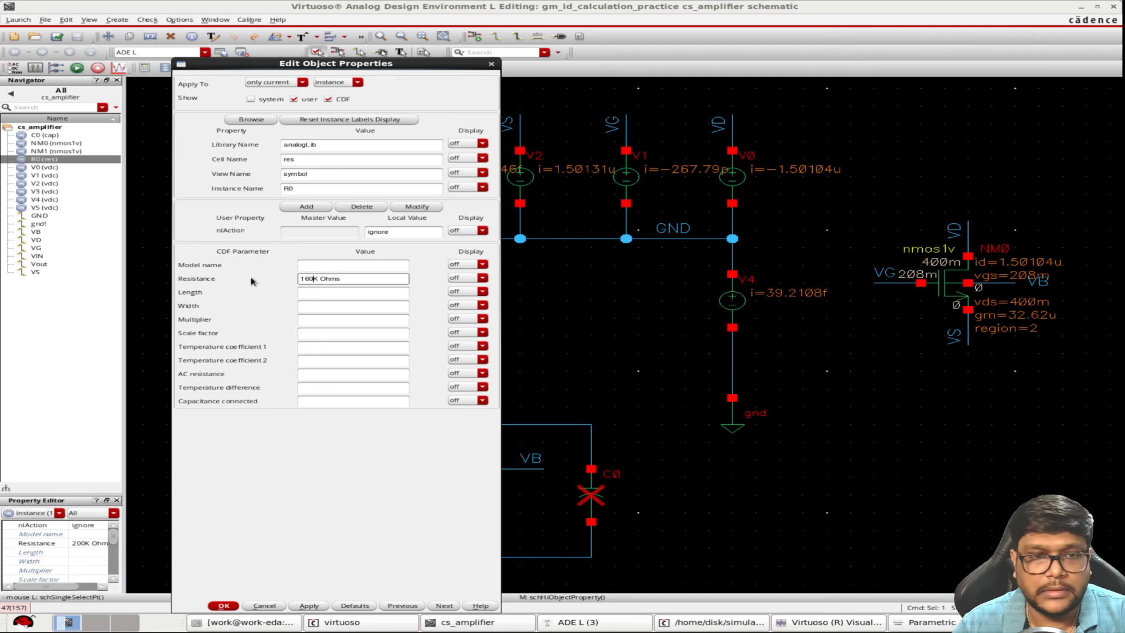
pyautogui.click(224, 606)
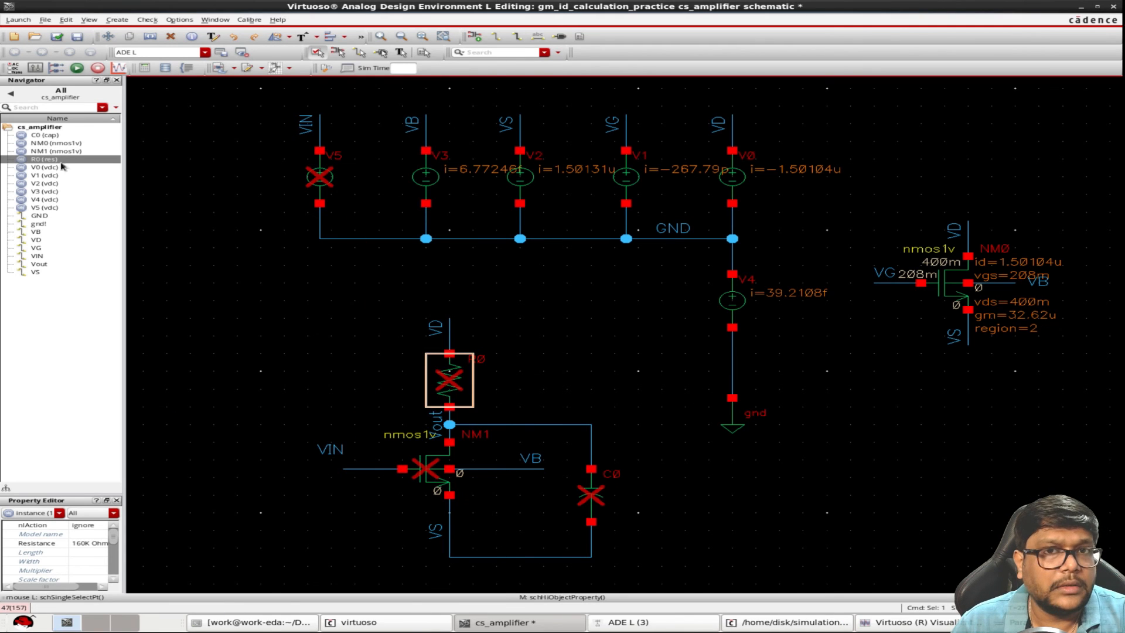
pyautogui.click(56, 36)
# Remove the ignore setting from the amplifier circuit (R0, NM1, C0) and from the VIN source V5
pyautogui.moveTo(320, 264); pyautogui.dragTo(694, 621)
pyautogui.press('0')
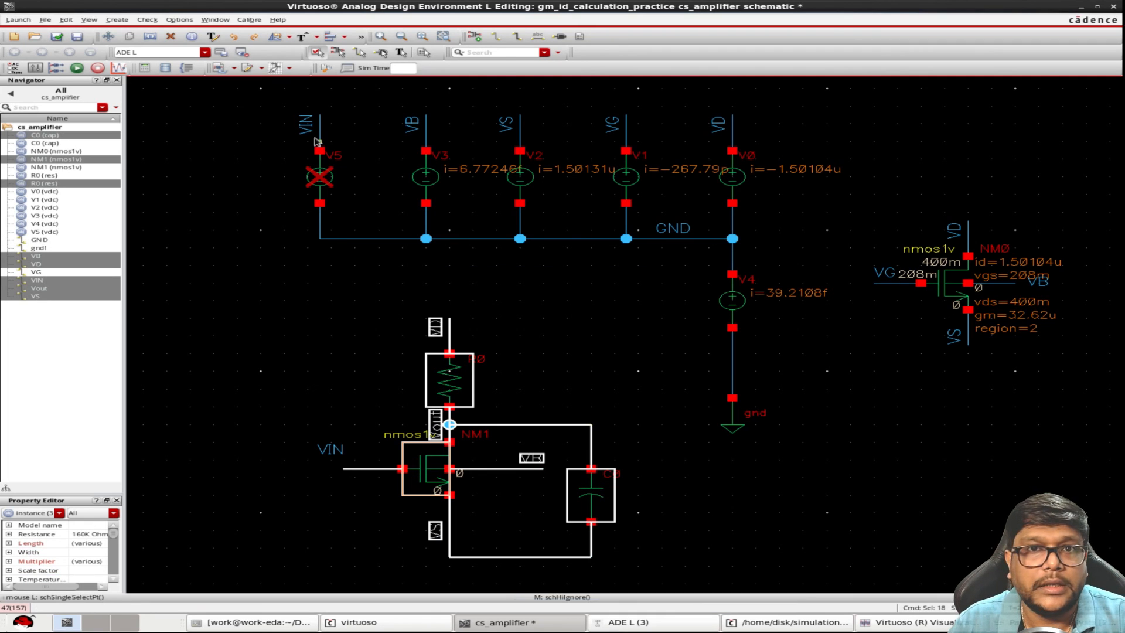
pyautogui.moveTo(276, 130); pyautogui.dragTo(388, 262)
pyautogui.press('0')
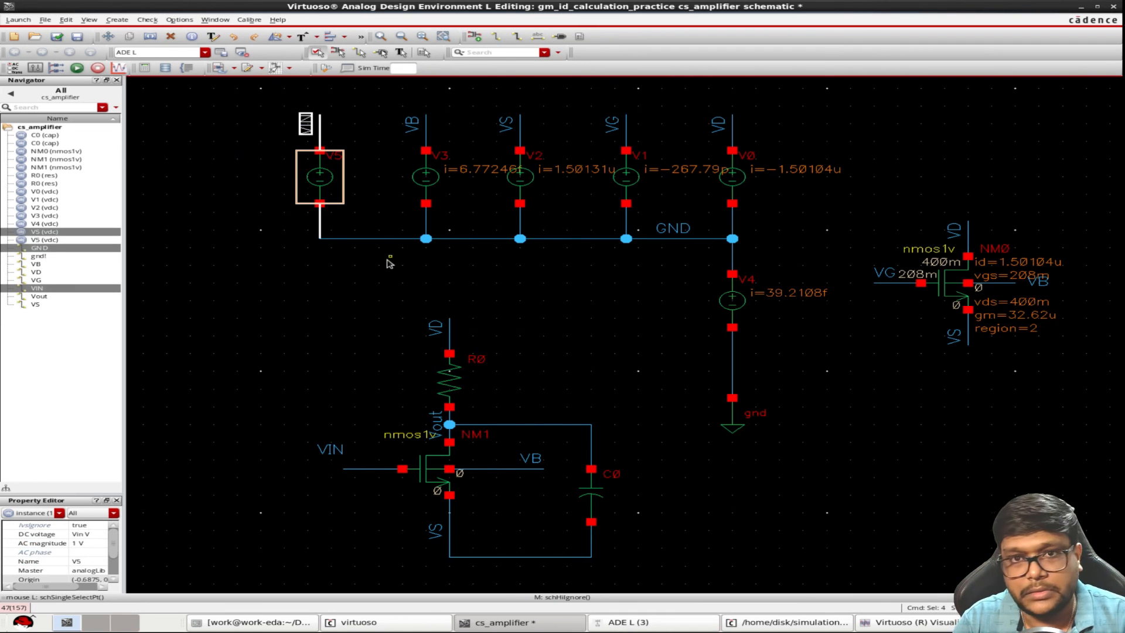
# Set transistor NM1's multiplier to 2, length to 2.2u and total width to 3.2u, and check and save the schematic
pyautogui.click(432, 486)
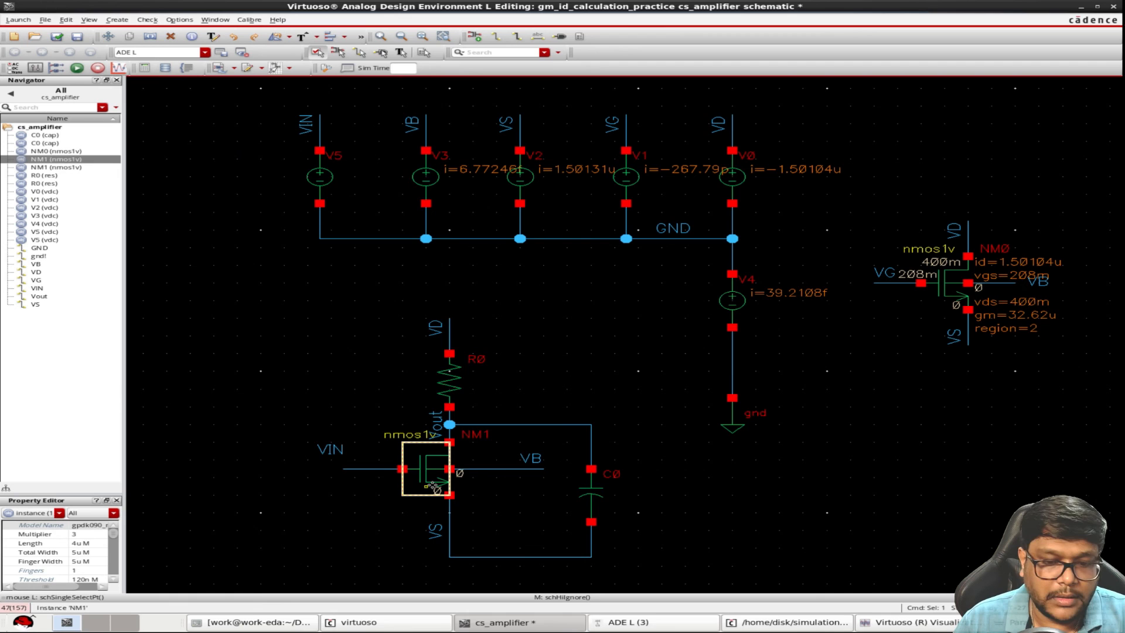
pyautogui.press('q')
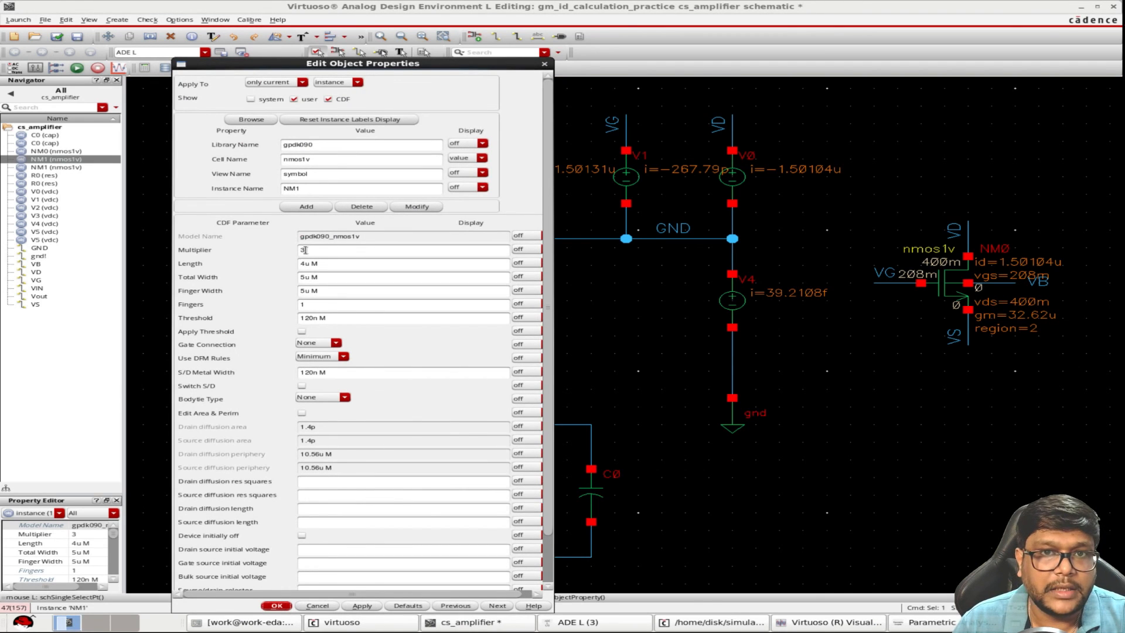
pyautogui.doubleClick(312, 251)
pyautogui.write('2')
pyautogui.moveTo(305, 264); pyautogui.dragTo(269, 269)
pyautogui.write('2')
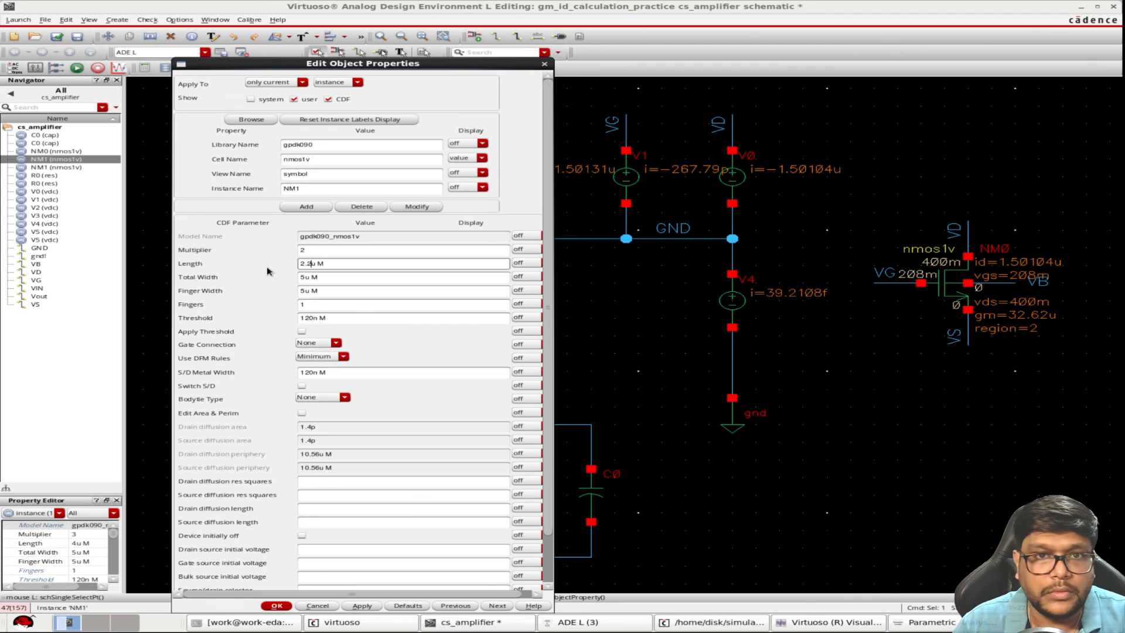
pyautogui.click(301, 288)
pyautogui.click(302, 278)
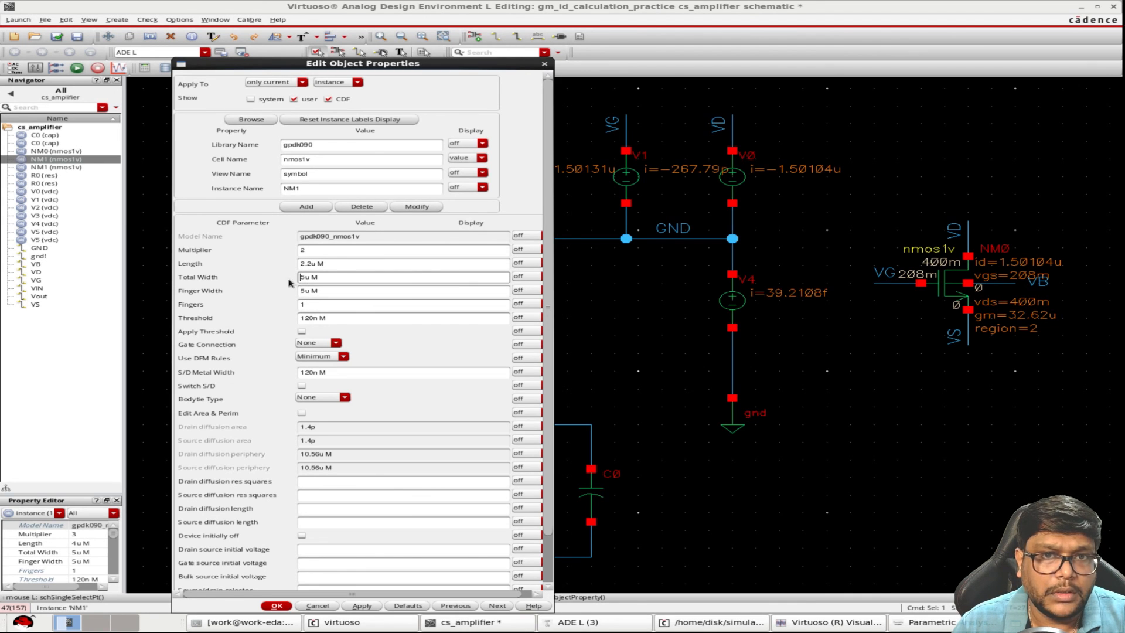
pyautogui.press('BackSpace')
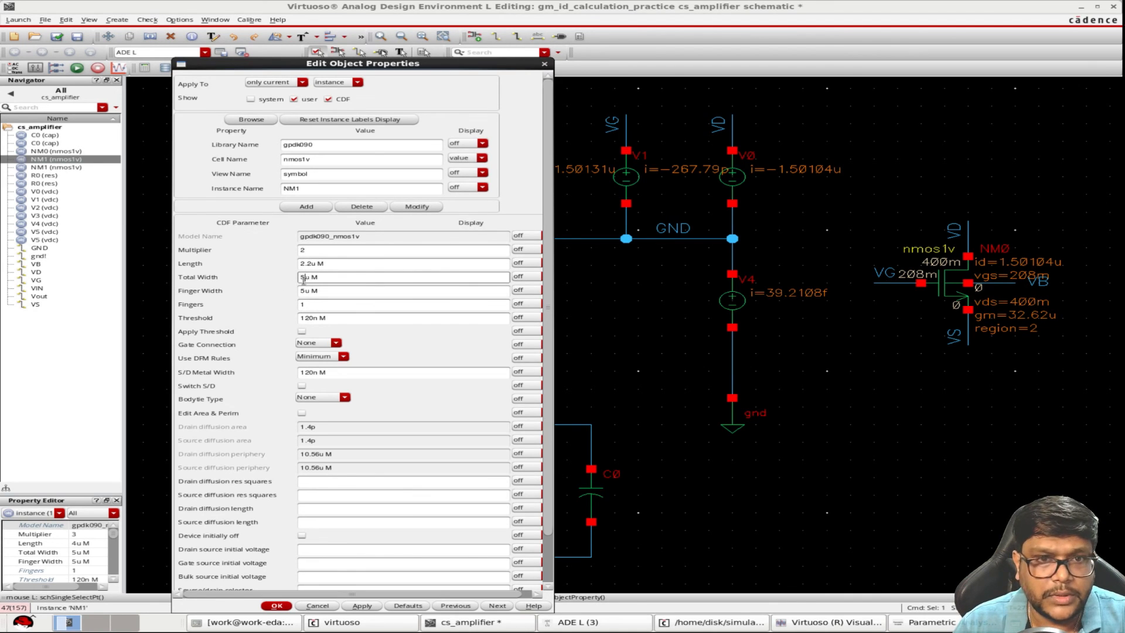
pyautogui.write('3.2')
pyautogui.click(436, 338)
pyautogui.click(276, 606)
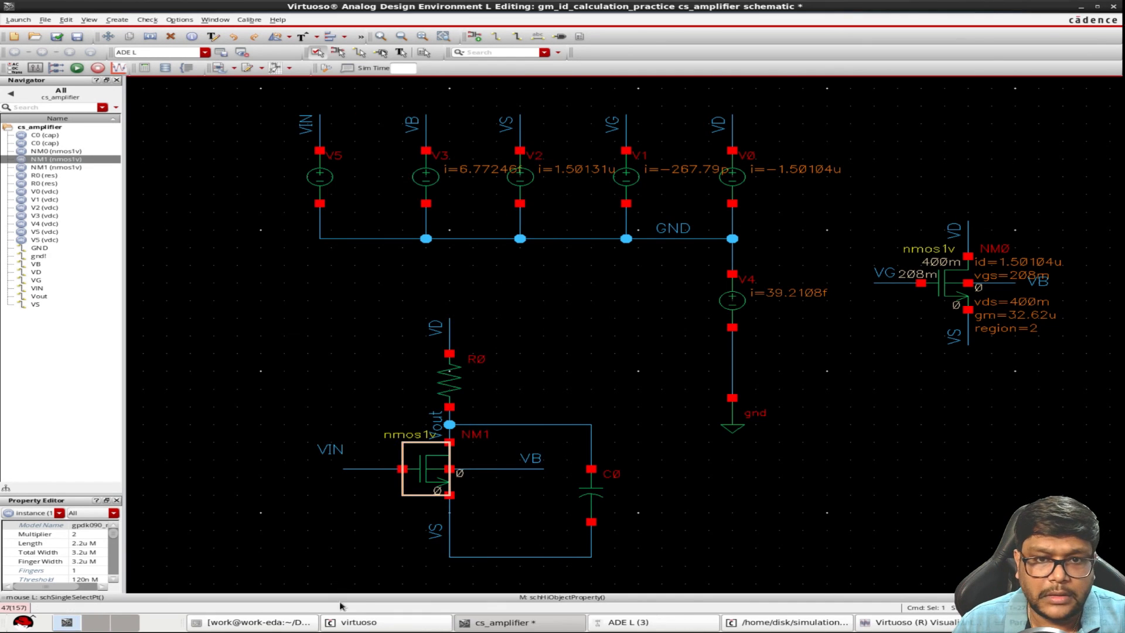
pyautogui.click(644, 622)
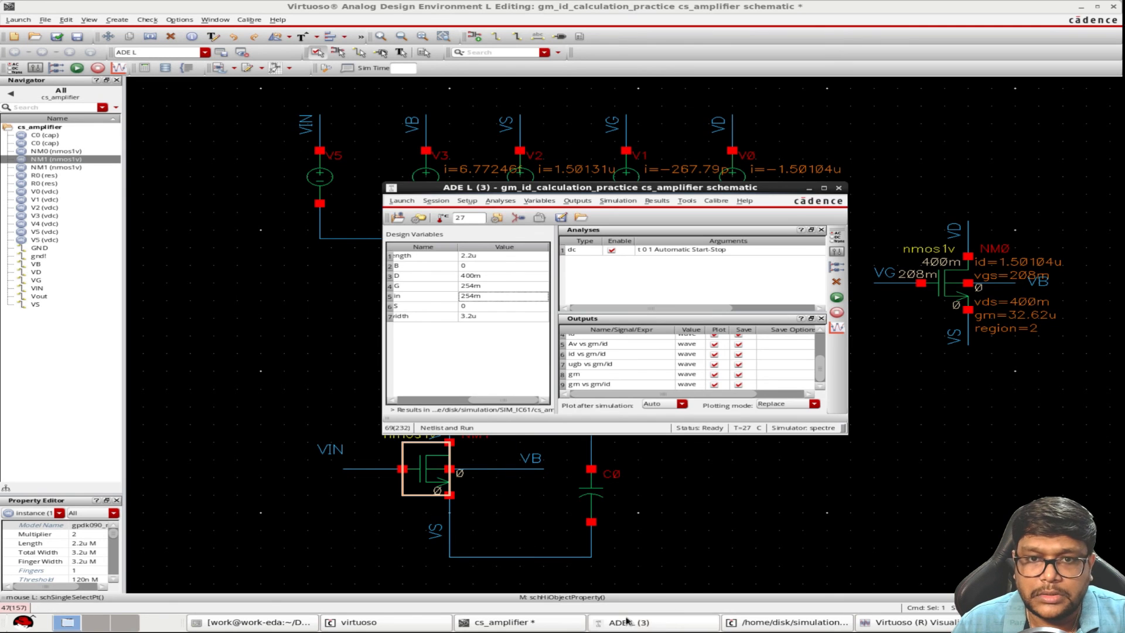
pyautogui.click(627, 623)
pyautogui.click(57, 36)
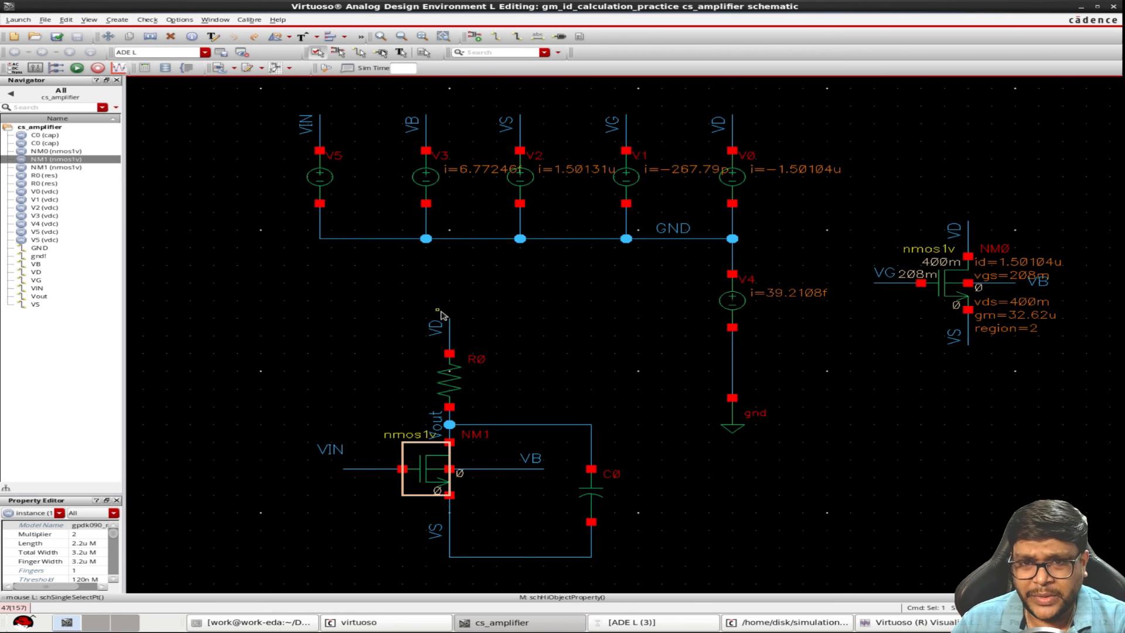
# Set the design variable VD to 1 in the ADE L window
pyautogui.click(649, 622)
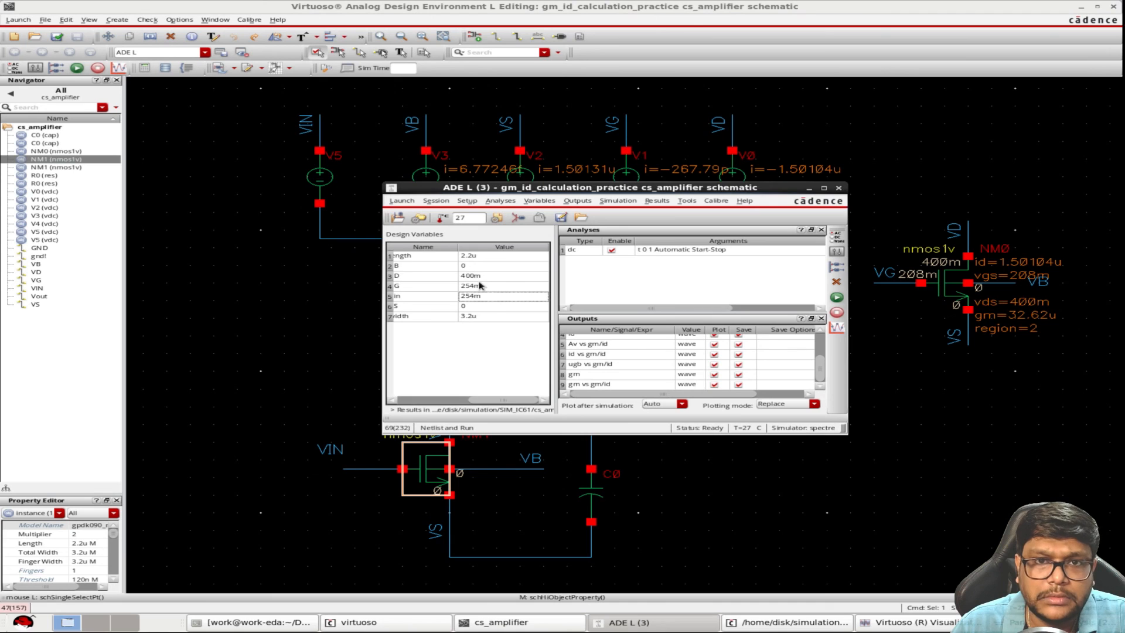
pyautogui.doubleClick(481, 279)
pyautogui.write('1')
pyautogui.click(503, 382)
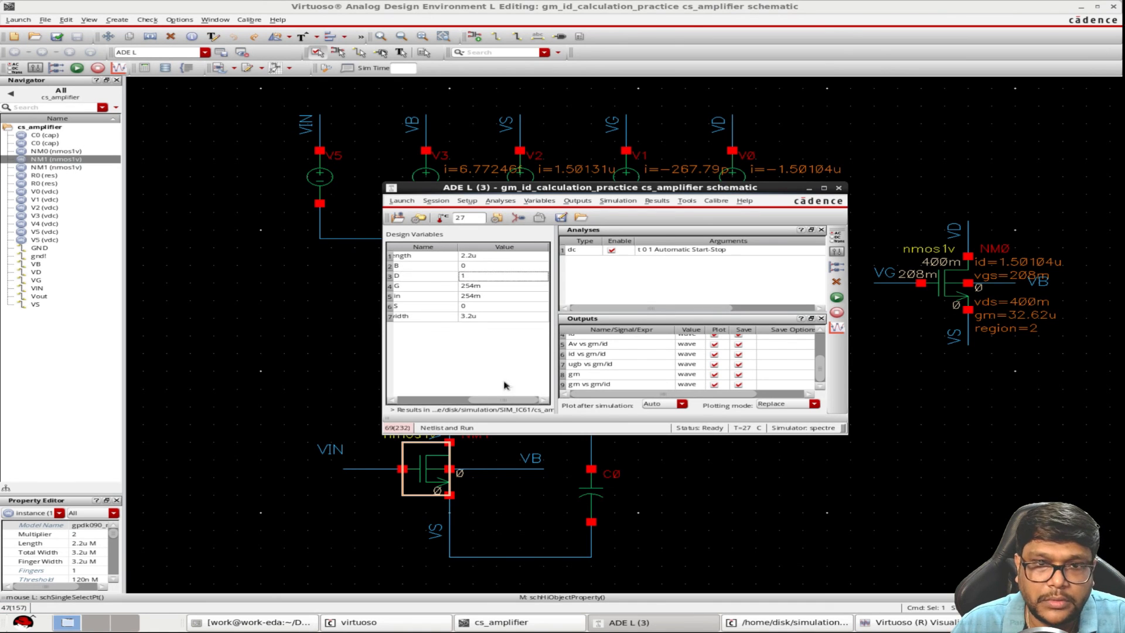
# Disable saving and plotting for all existing outputs
pyautogui.click(584, 345)
pyautogui.hotkey('ctrl', 'a')
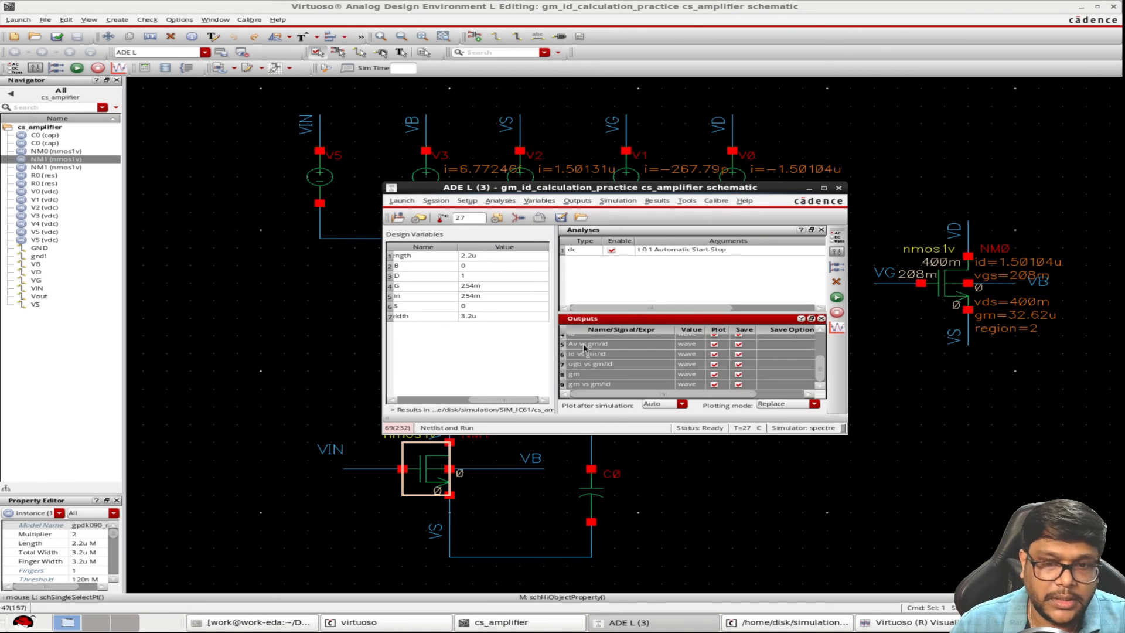
pyautogui.rightClick(584, 346)
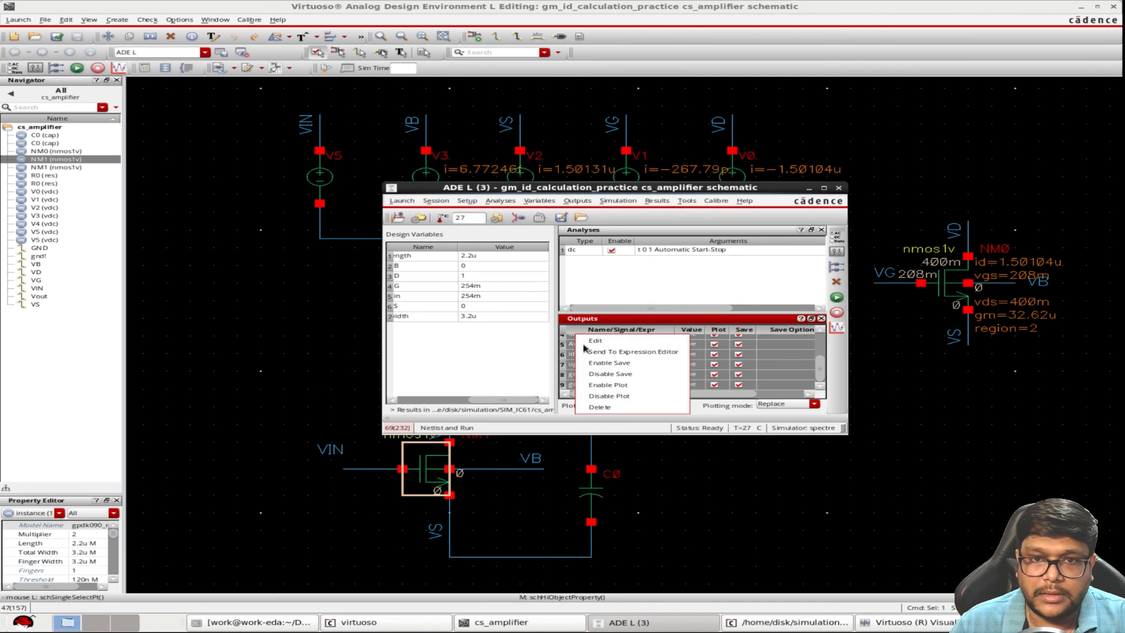
pyautogui.click(598, 374)
pyautogui.rightClick(598, 360)
pyautogui.click(617, 411)
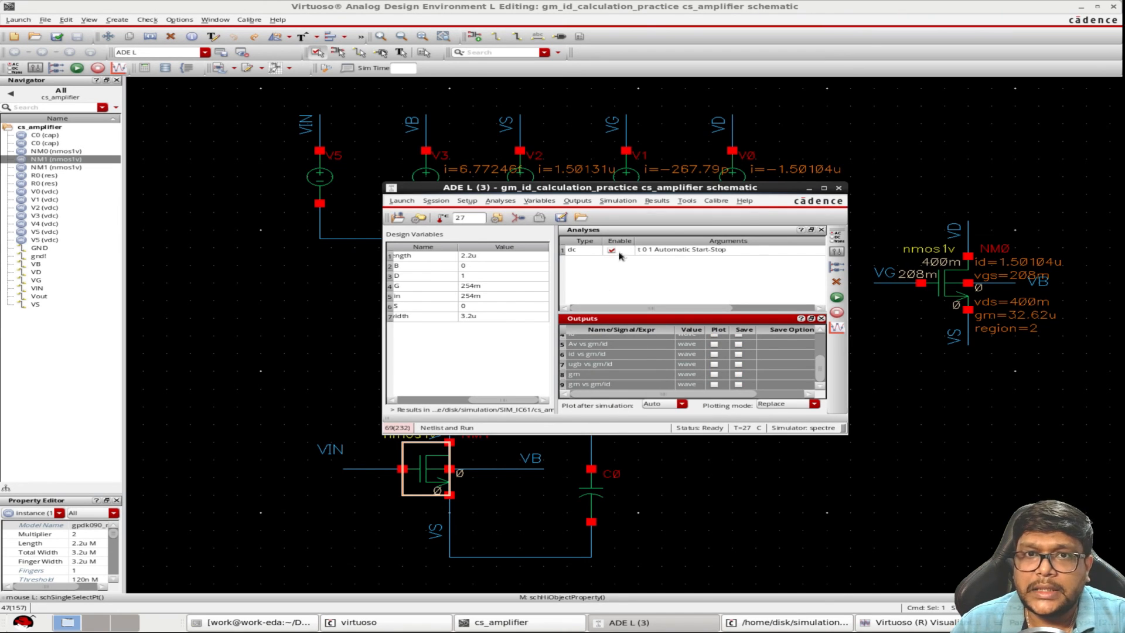
# Remove the design variable sweep from the DC analysis, leaving only the operating point saved
pyautogui.doubleClick(656, 251)
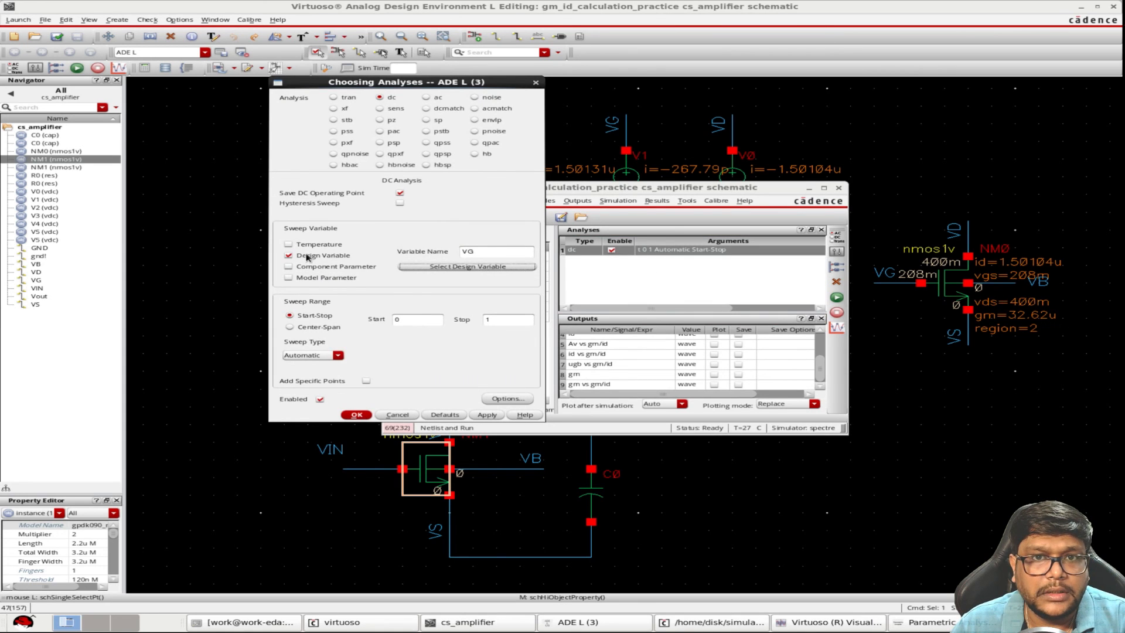
pyautogui.click(288, 255)
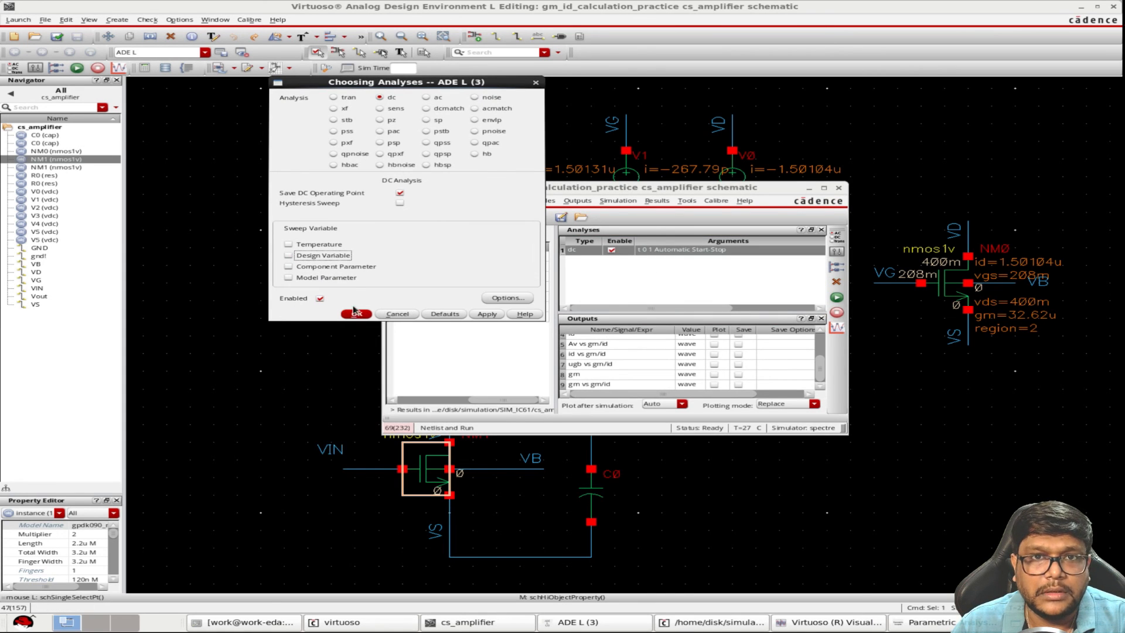
pyautogui.click(496, 315)
# Add an AC analysis with an automatic frequency sweep from 1 to 100M
pyautogui.click(429, 99)
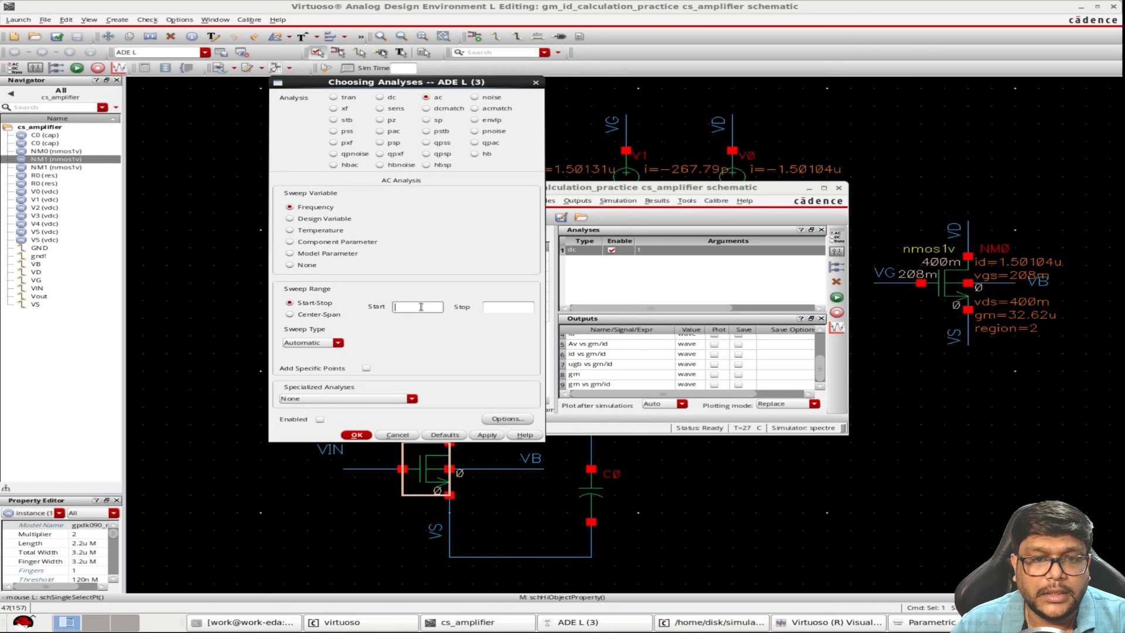
pyautogui.write('1')
pyautogui.click(492, 307)
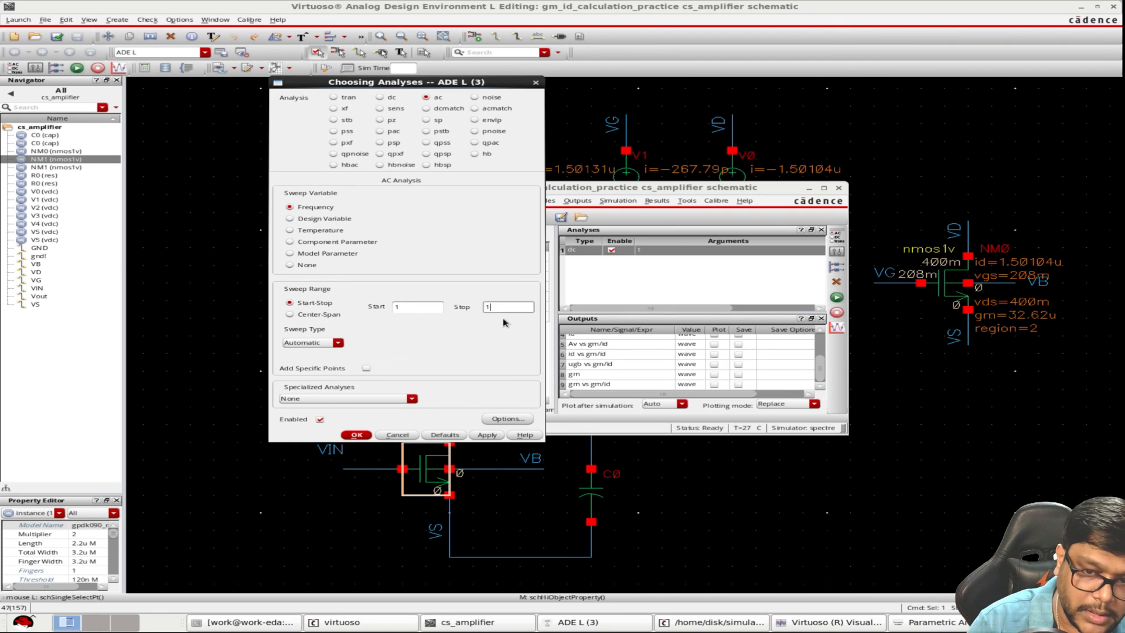
pyautogui.click(356, 435)
# Check capacitor C0's properties in the schematic and the design variable values in the ADE L window
pyautogui.click(592, 495)
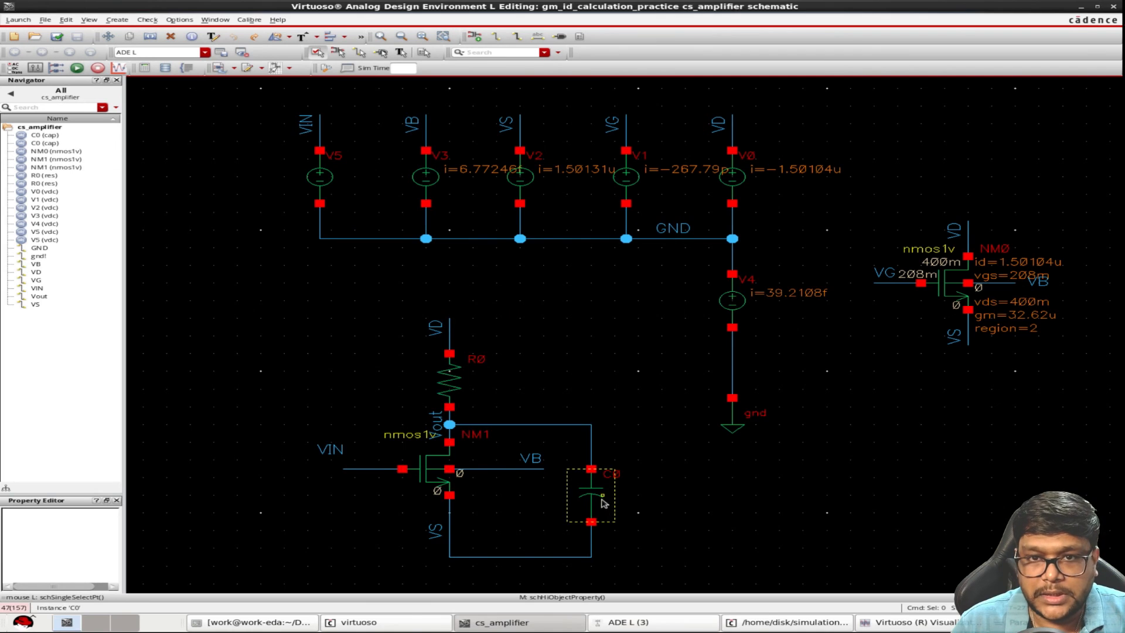
pyautogui.press('q')
pyautogui.click(224, 606)
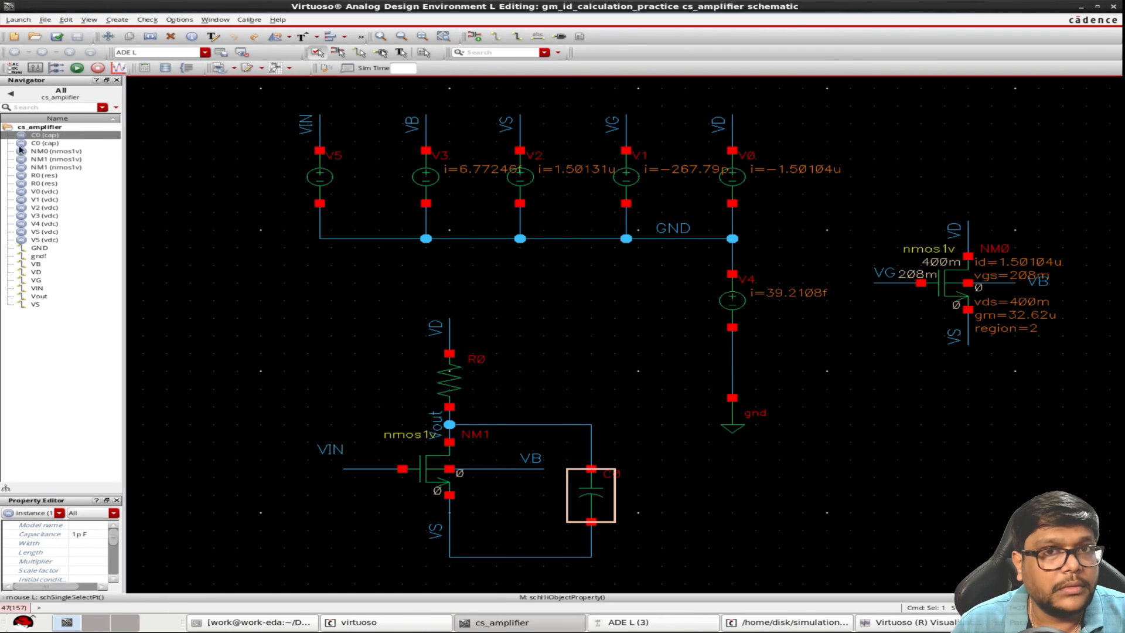
pyautogui.click(662, 625)
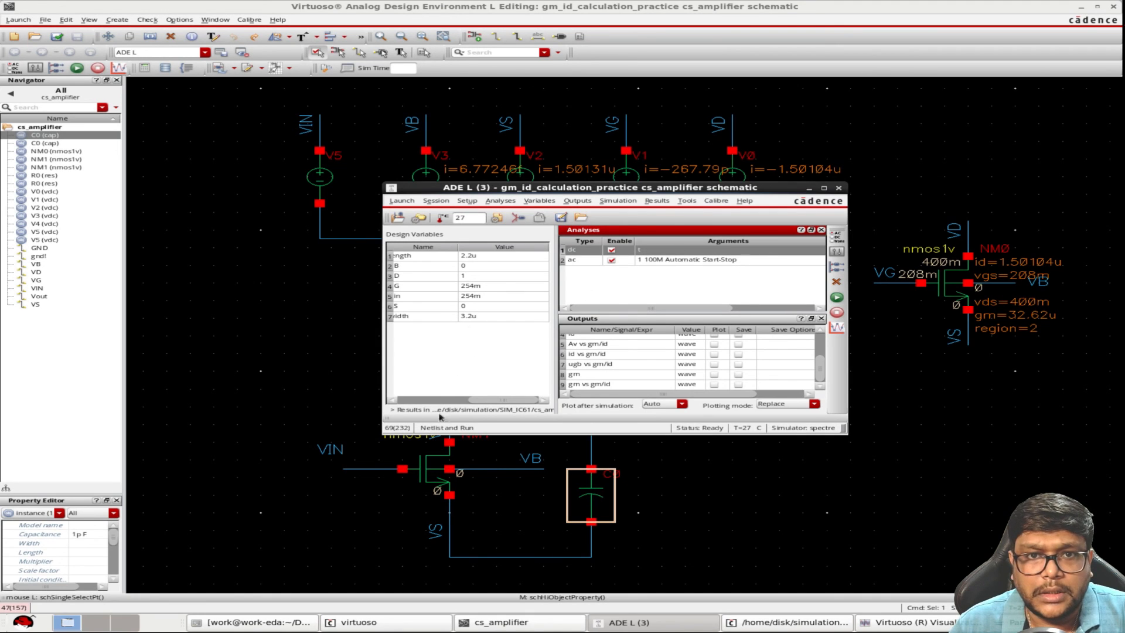
pyautogui.click(425, 402)
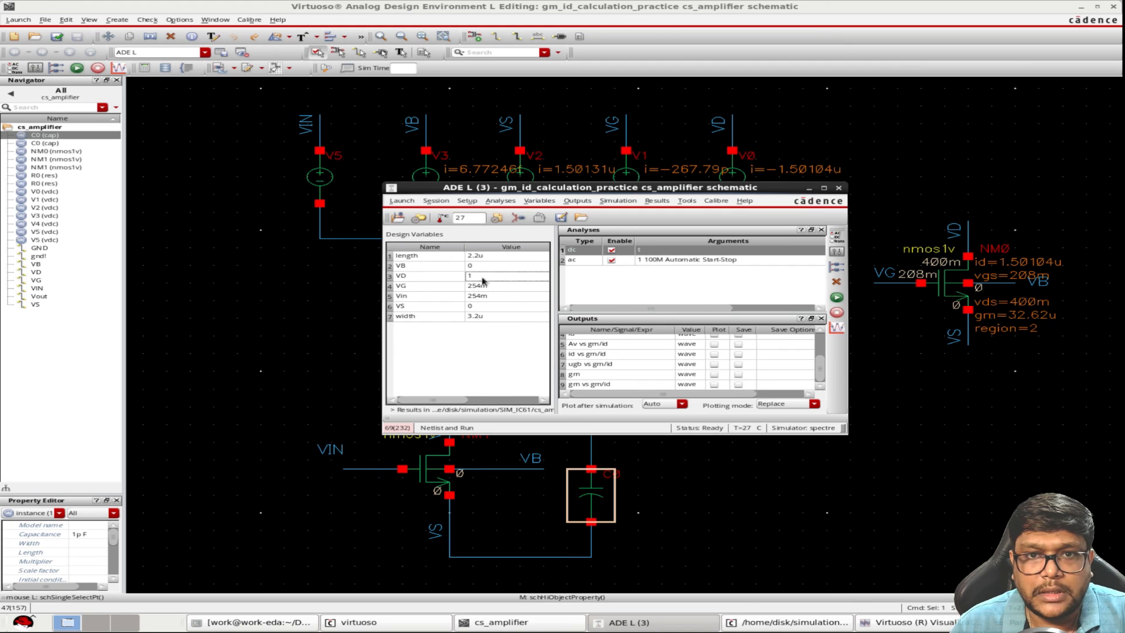
pyautogui.click(697, 516)
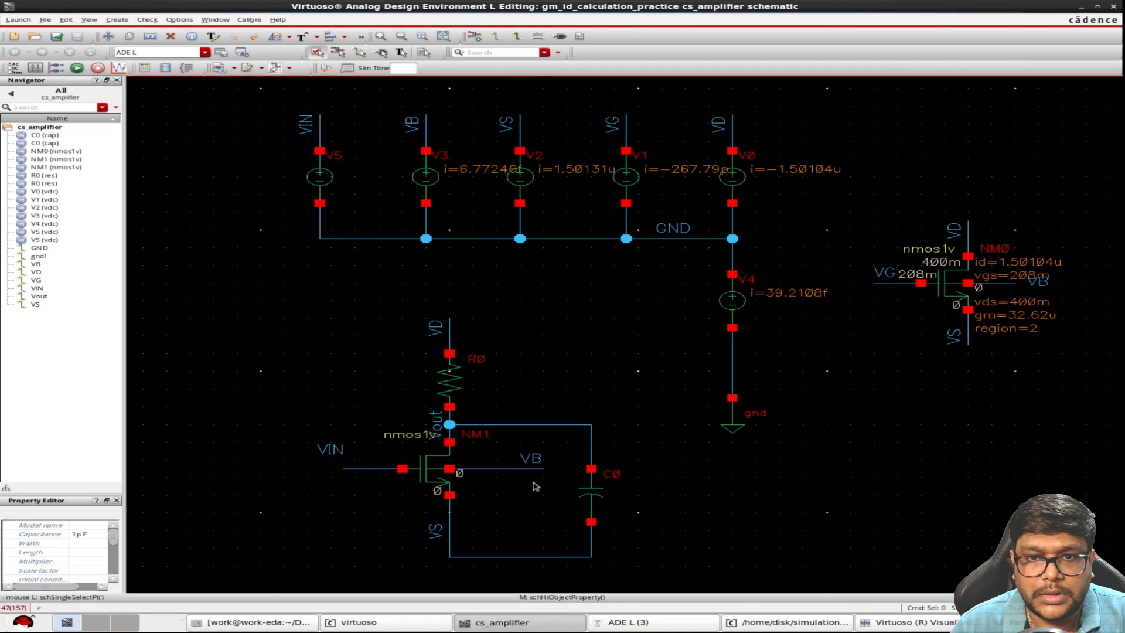
# Check the properties of transistor NM1 and load resistor R0 in the schematic
pyautogui.click(441, 484)
pyautogui.press('q')
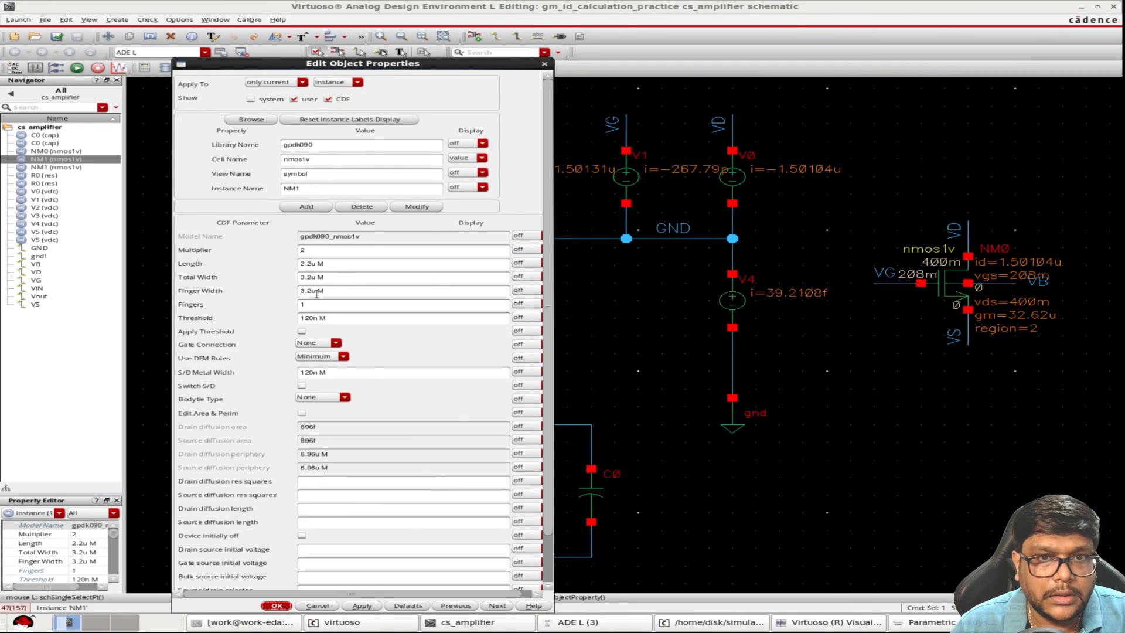
pyautogui.click(280, 606)
pyautogui.click(437, 404)
pyautogui.press('q')
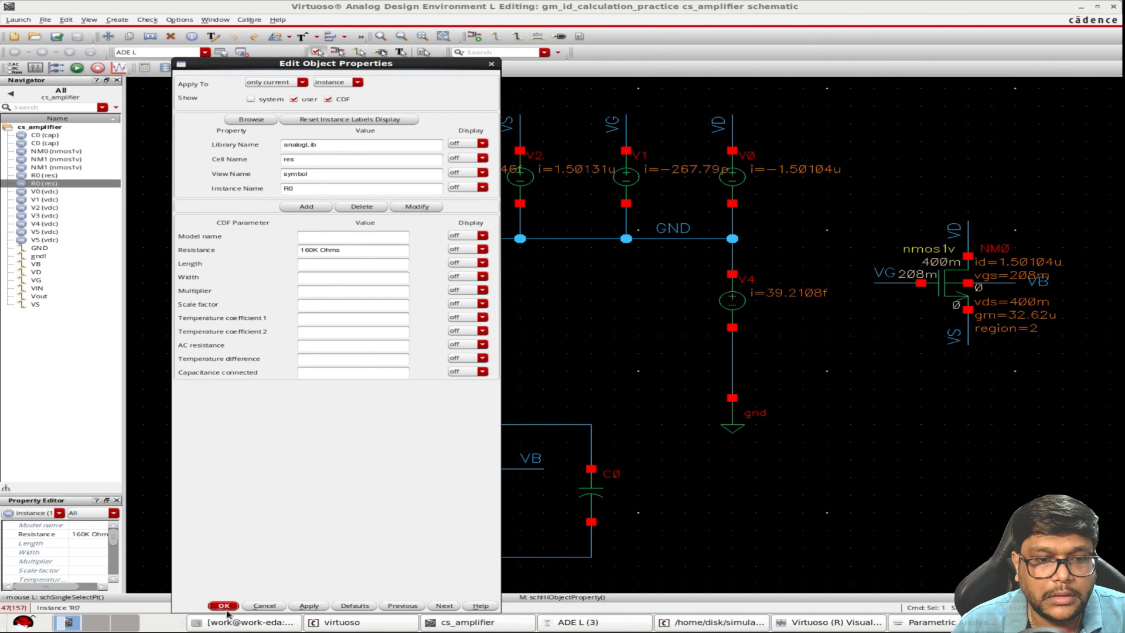
pyautogui.click(226, 609)
# Run the DC and AC simulation and directly plot the AC gain and phase of net Vout relative to VIN
pyautogui.click(655, 626)
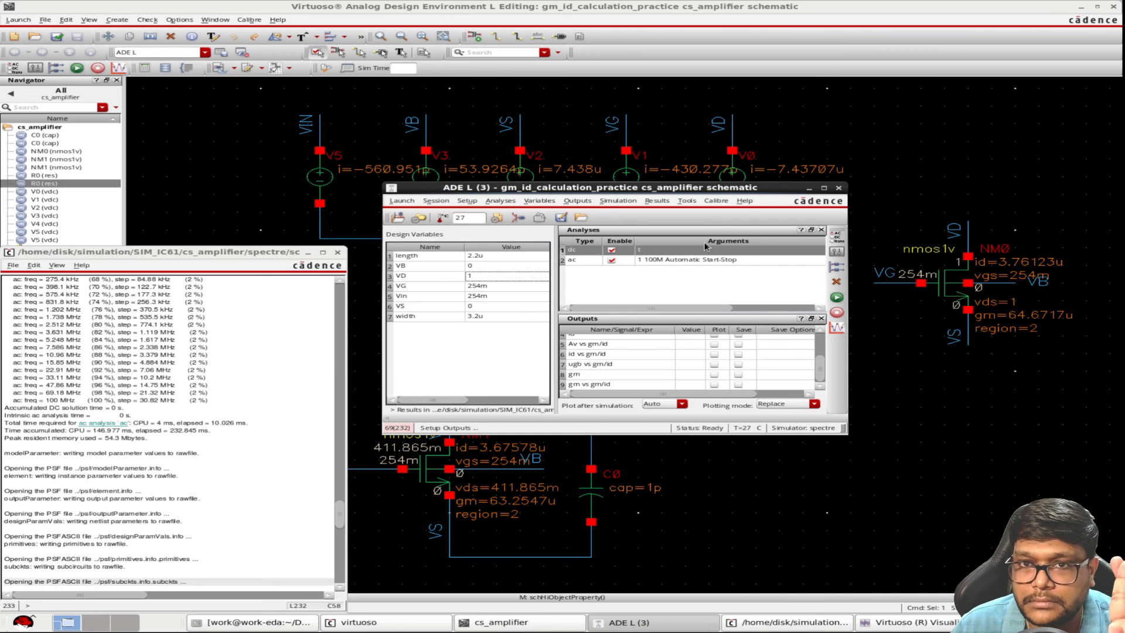
pyautogui.click(656, 202)
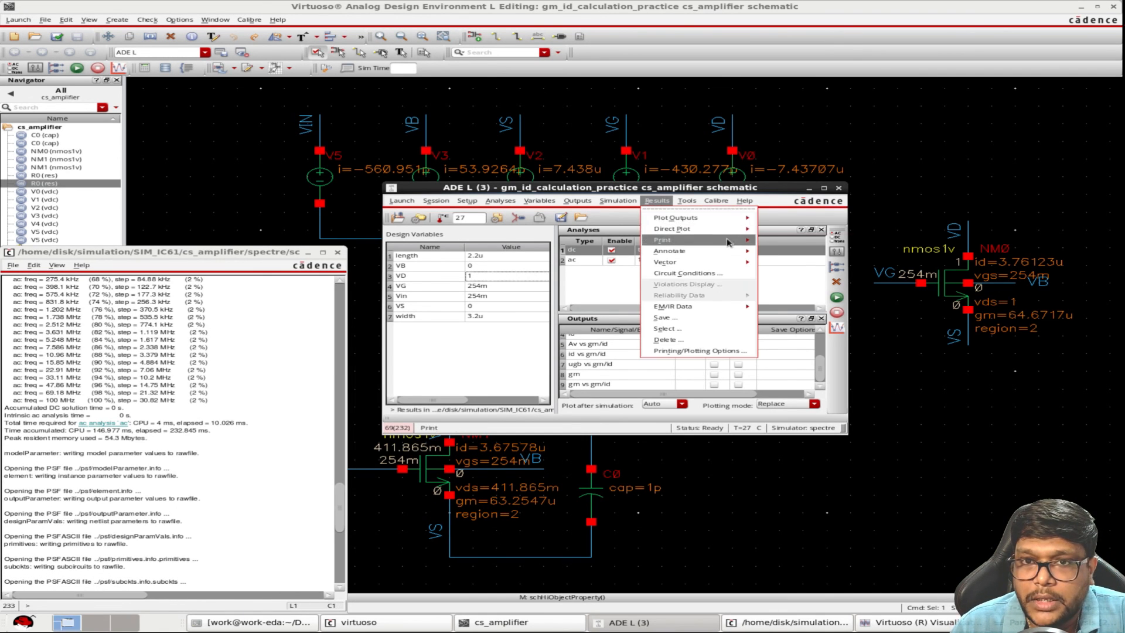
pyautogui.moveTo(680, 229)
pyautogui.click(799, 347)
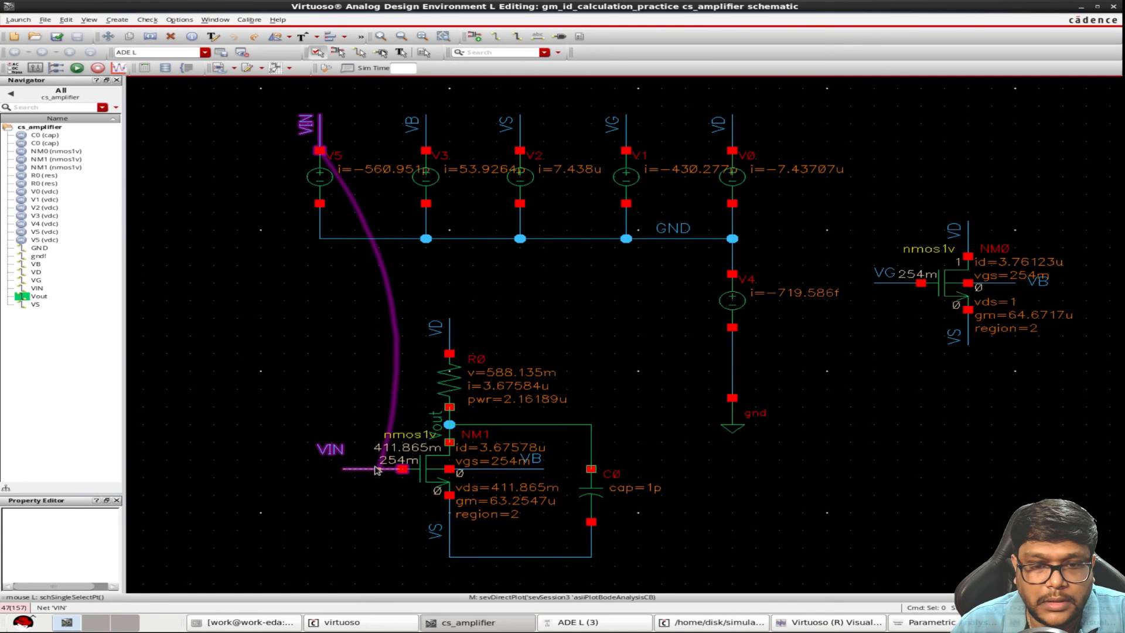
pyautogui.click(377, 470)
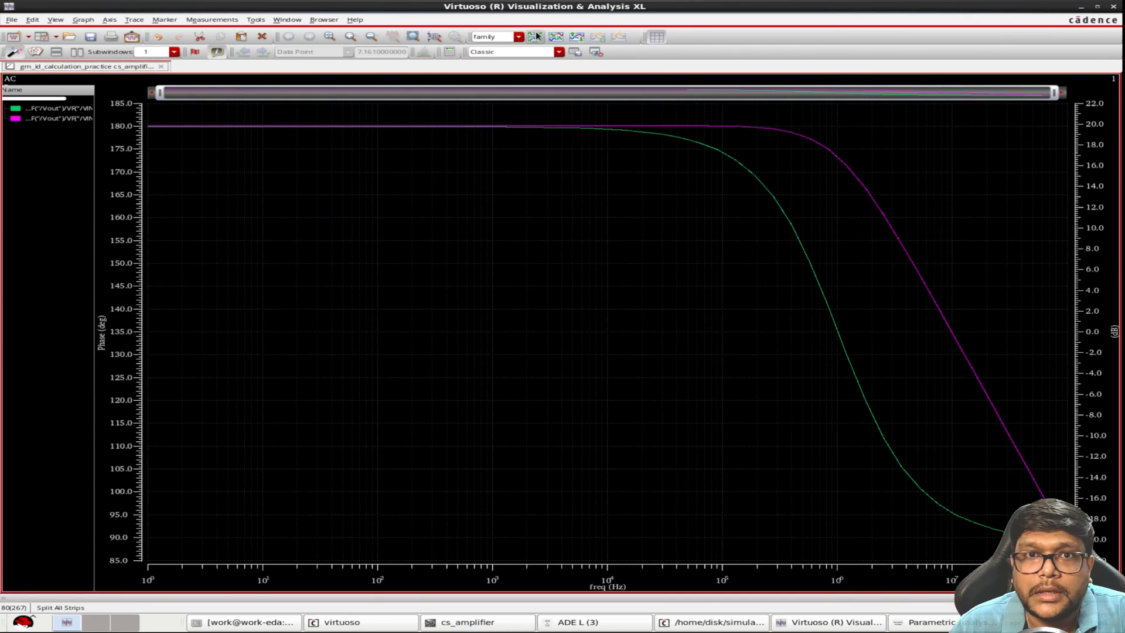
# Split the phase and gain curves into separate strips and read the low-frequency gain
pyautogui.click(536, 36)
pyautogui.moveTo(247, 352)
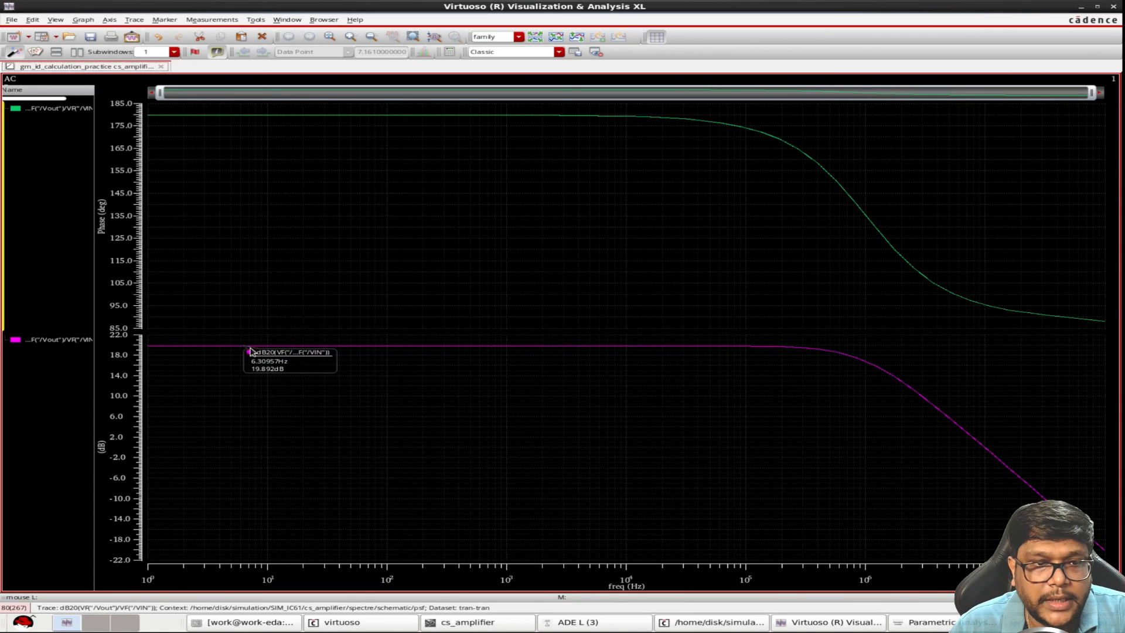
pyautogui.moveTo(372, 349)
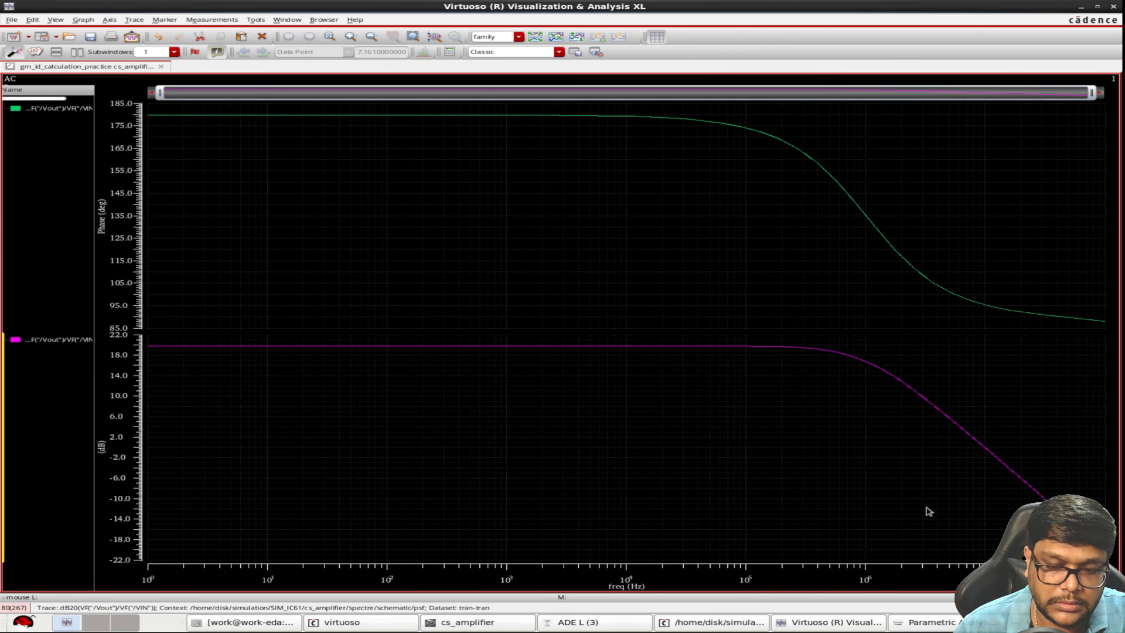
# Place a vertical marker at 10 MHz across both curves and mark a point on the flat low-frequency part of the gain curve
pyautogui.press('v')
pyautogui.press('q')
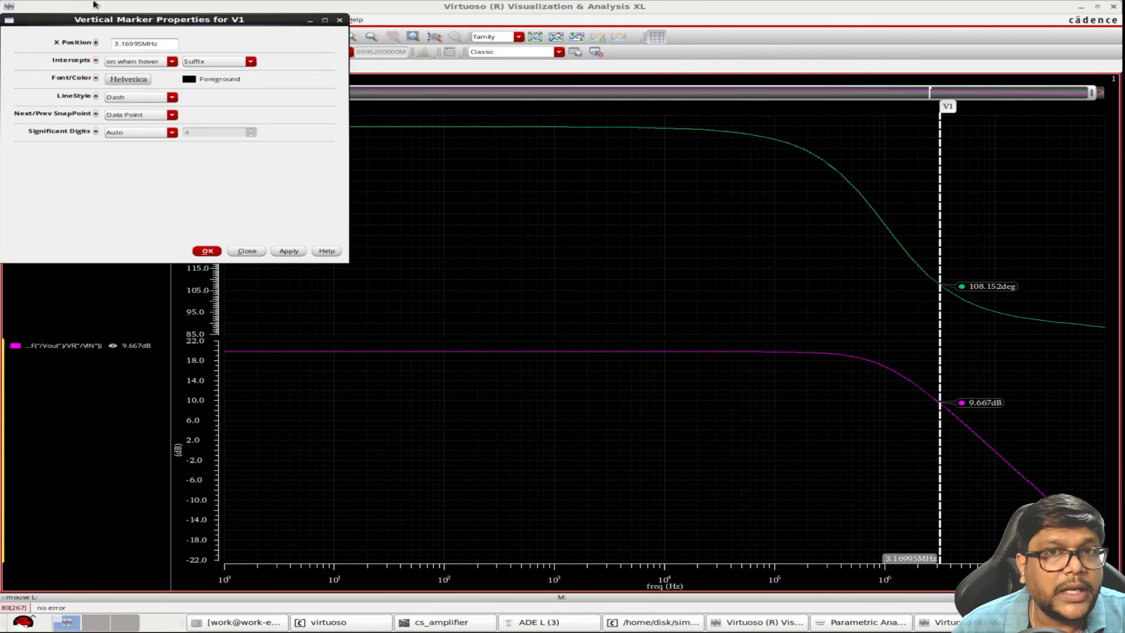
pyautogui.moveTo(143, 48); pyautogui.dragTo(58, 51)
pyautogui.write('10')
pyautogui.press('Return')
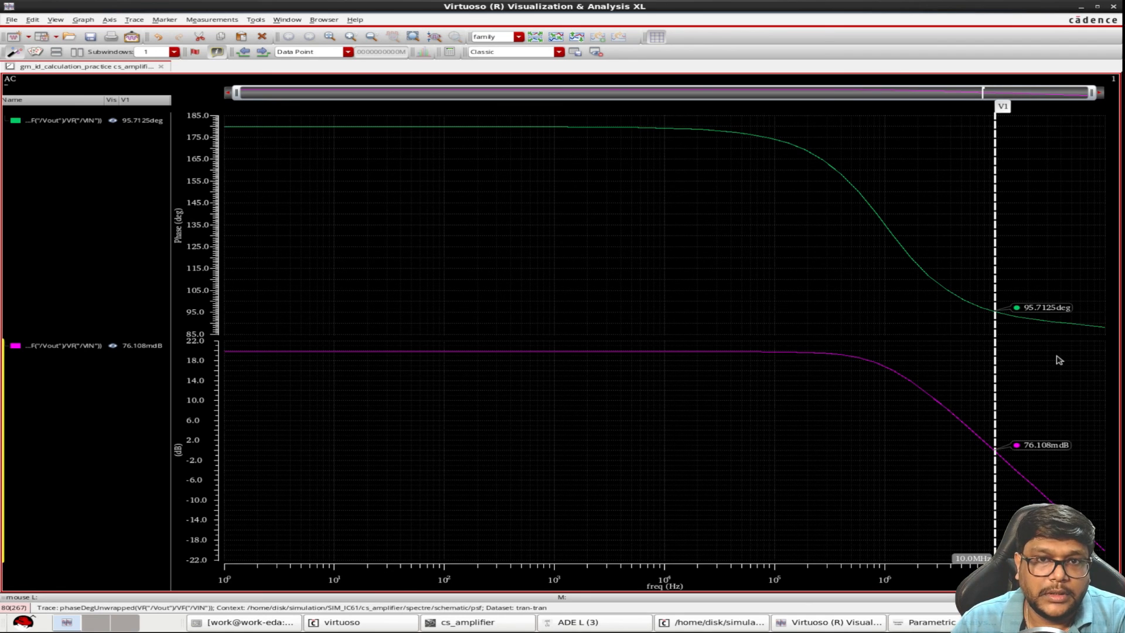
pyautogui.moveTo(442, 352)
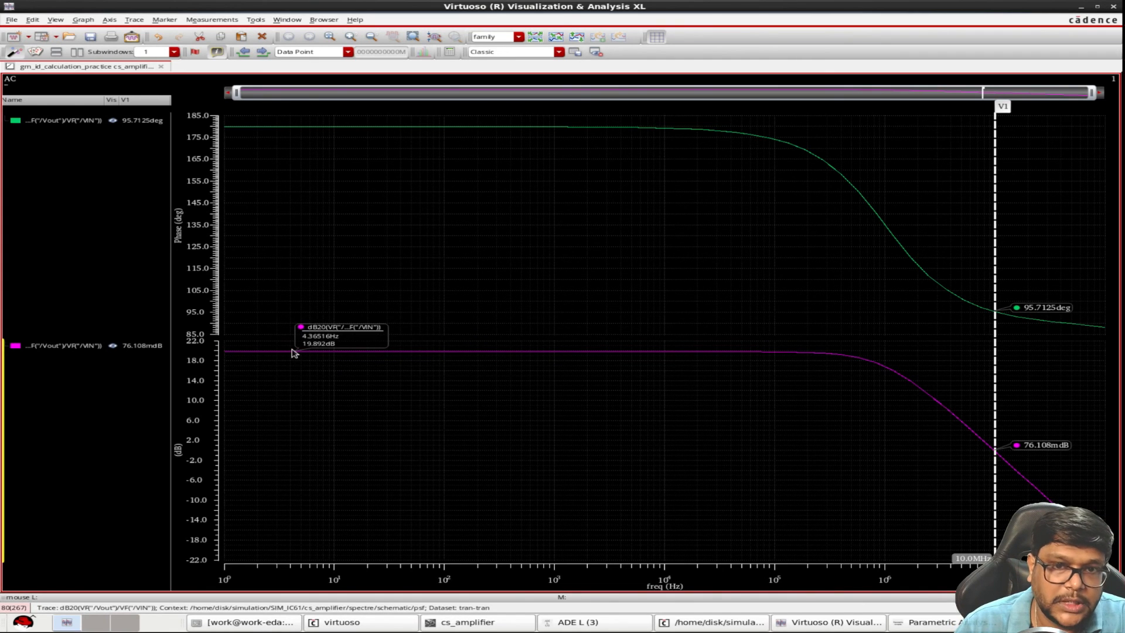
pyautogui.press('m')
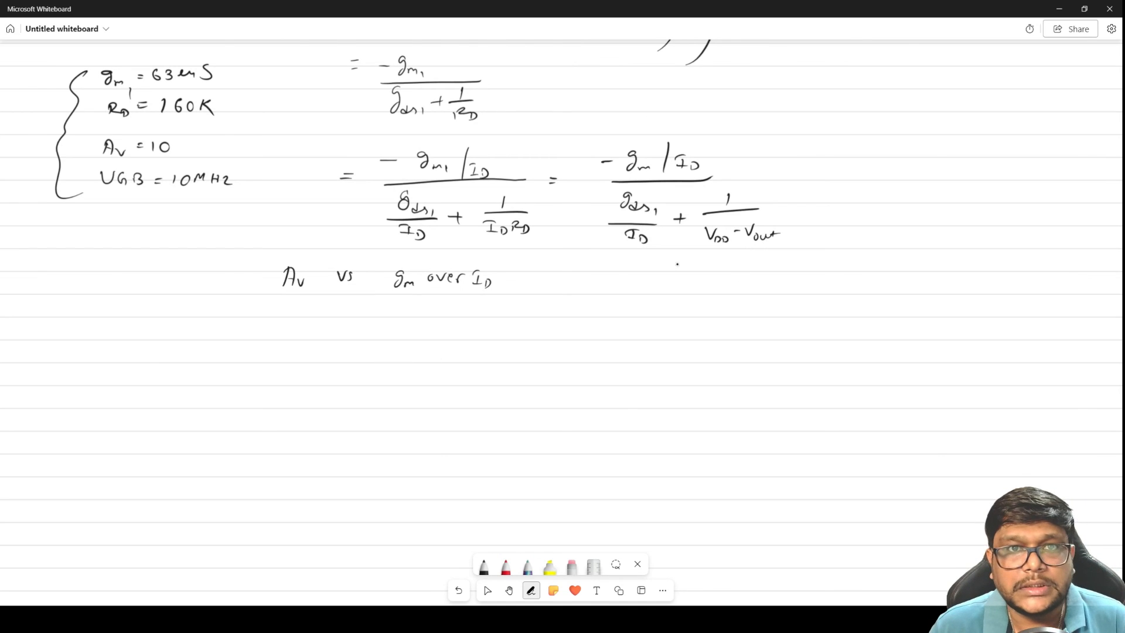
# In Microsoft Whiteboard, handwrite Av = 10, Av dB = 20 log10 10 ≈ 20 dB, and 19.89 dB on the line beneath
pyautogui.moveTo(322, 334); pyautogui.dragTo(334, 339)
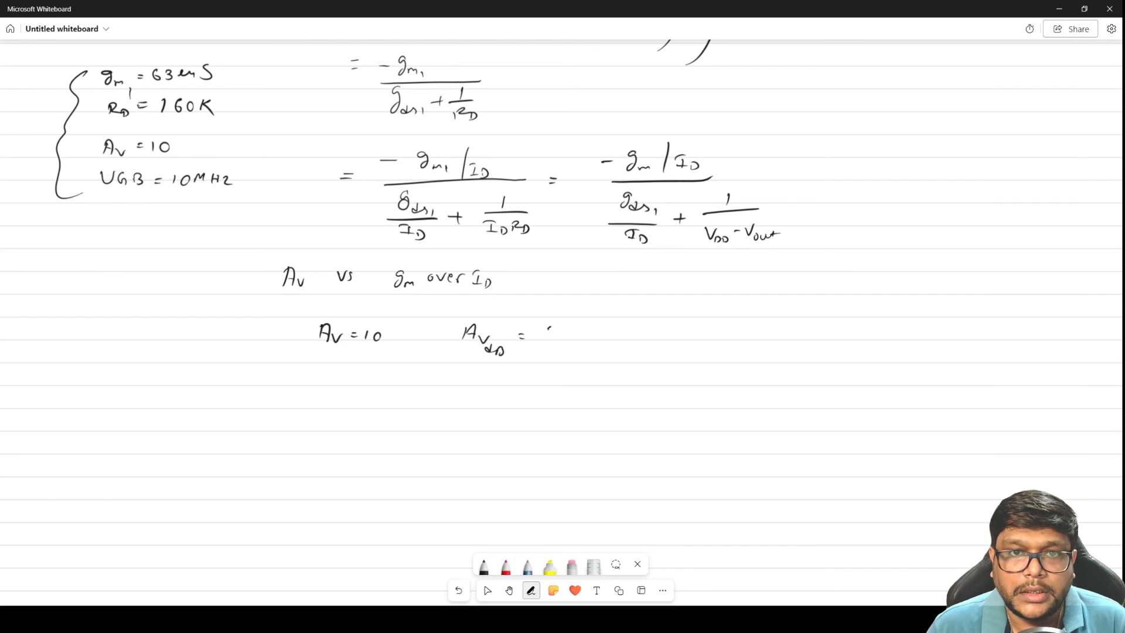
pyautogui.moveTo(576, 339)
pyautogui.mouseDown()
pyautogui.moveTo(589, 331)
pyautogui.moveTo(592, 348)
pyautogui.mouseUp()
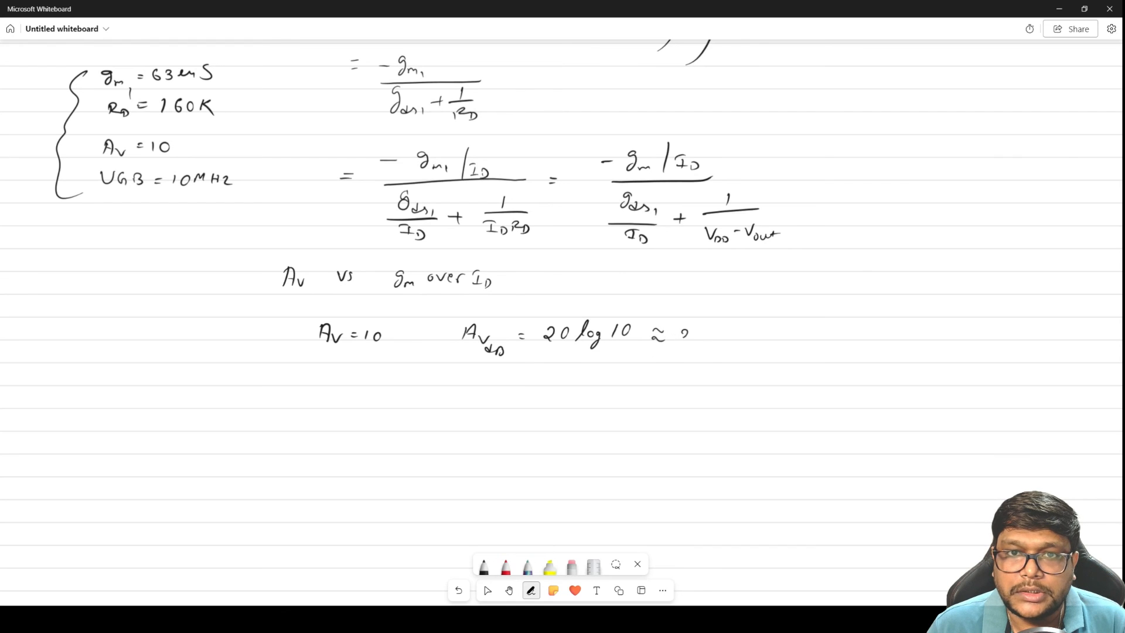
pyautogui.moveTo(702, 335); pyautogui.dragTo(715, 340)
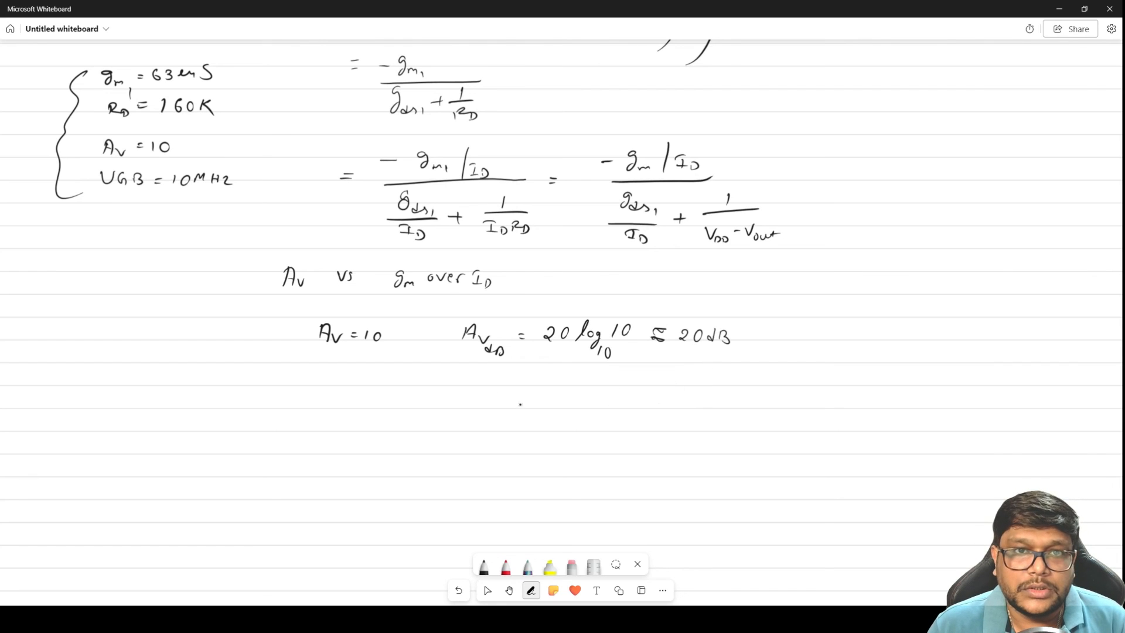
pyautogui.moveTo(464, 384)
pyautogui.mouseDown()
pyautogui.moveTo(459, 401)
pyautogui.moveTo(472, 391)
pyautogui.moveTo(511, 405)
pyautogui.moveTo(531, 387)
pyautogui.moveTo(535, 404)
pyautogui.mouseUp()
pyautogui.click(484, 397)
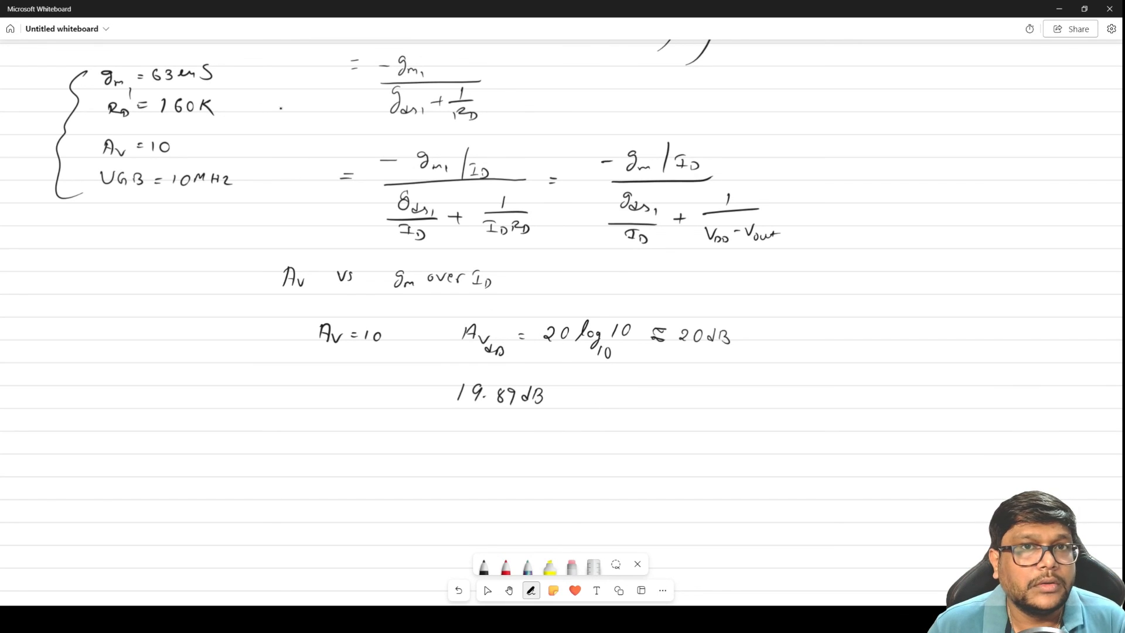
# Tick off the gm1, RD, Av and UGB values in the bracketed specification list
pyautogui.moveTo(224, 71); pyautogui.dragTo(263, 67)
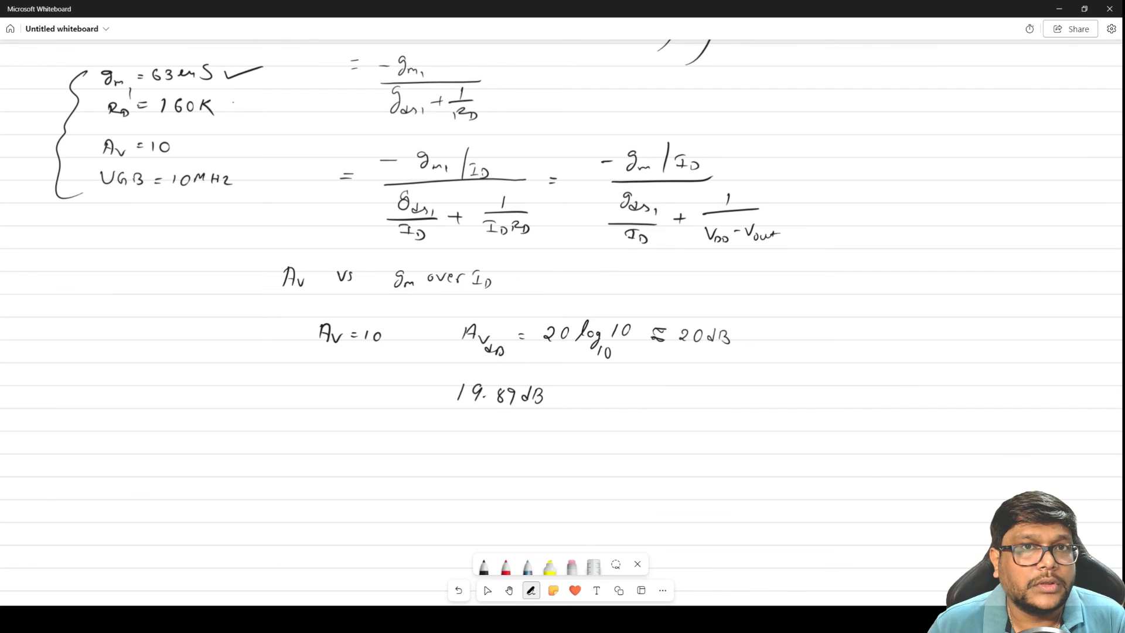
pyautogui.moveTo(233, 102); pyautogui.dragTo(267, 104)
pyautogui.moveTo(198, 142)
pyautogui.mouseDown()
pyautogui.moveTo(229, 148)
pyautogui.moveTo(261, 176)
pyautogui.mouseUp()
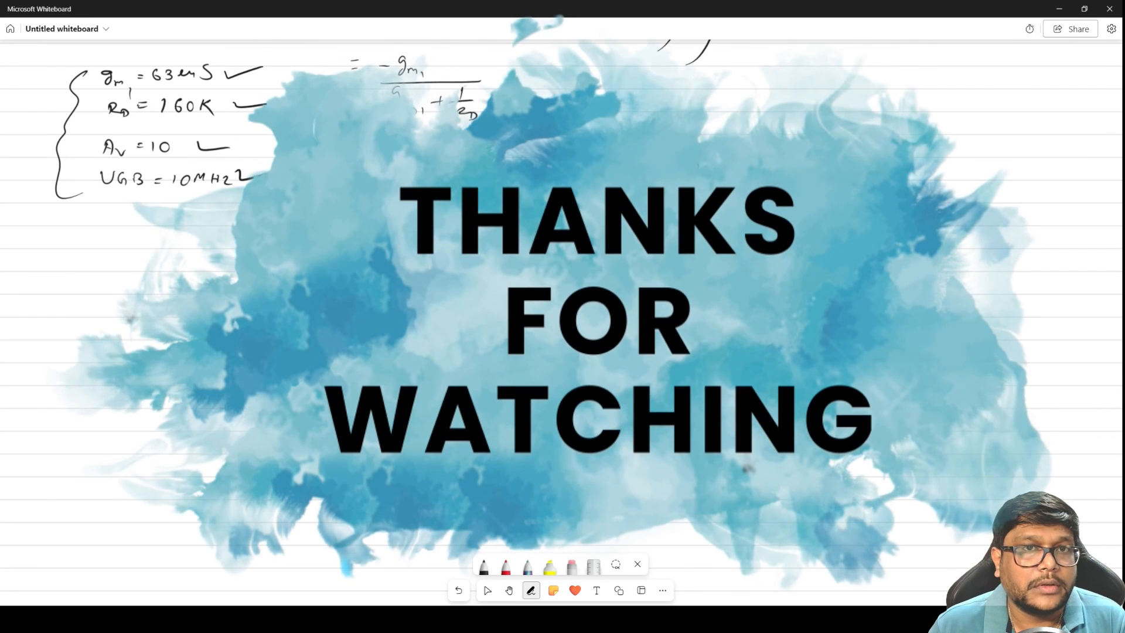
pyautogui.press('space')
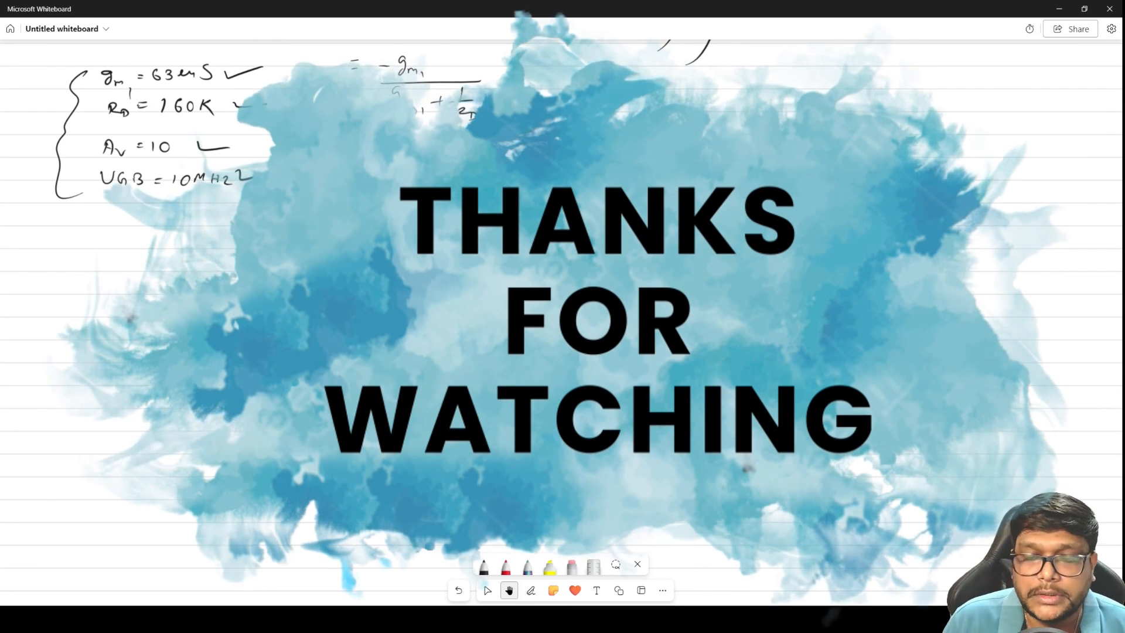